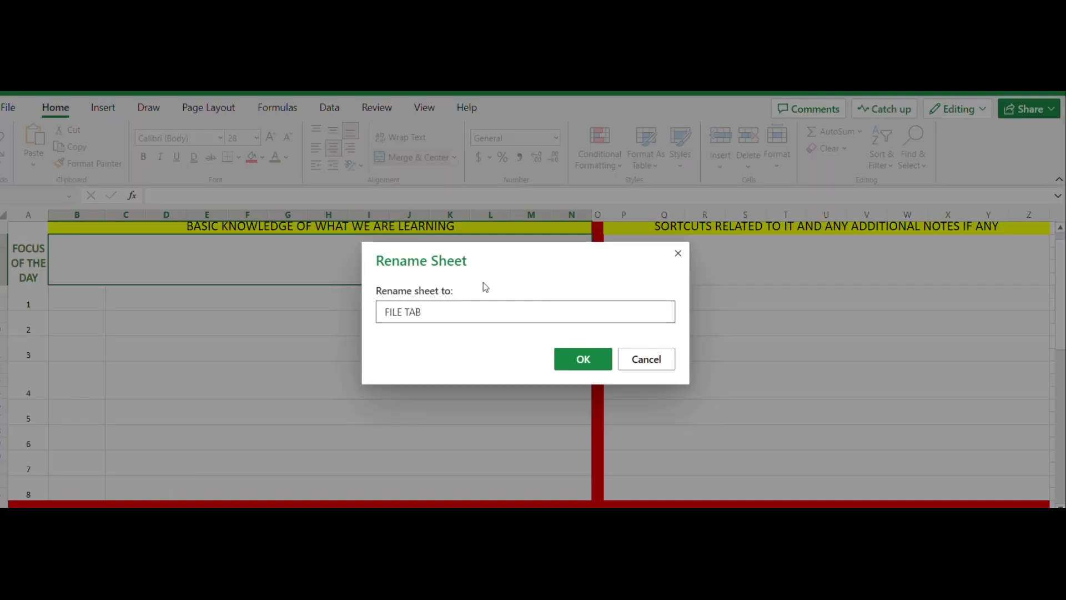
Confirm the sheet name FILE TAB, then review the two yellow headers and the FOCUS OF THE DAY label.
click(572, 361)
click(345, 226)
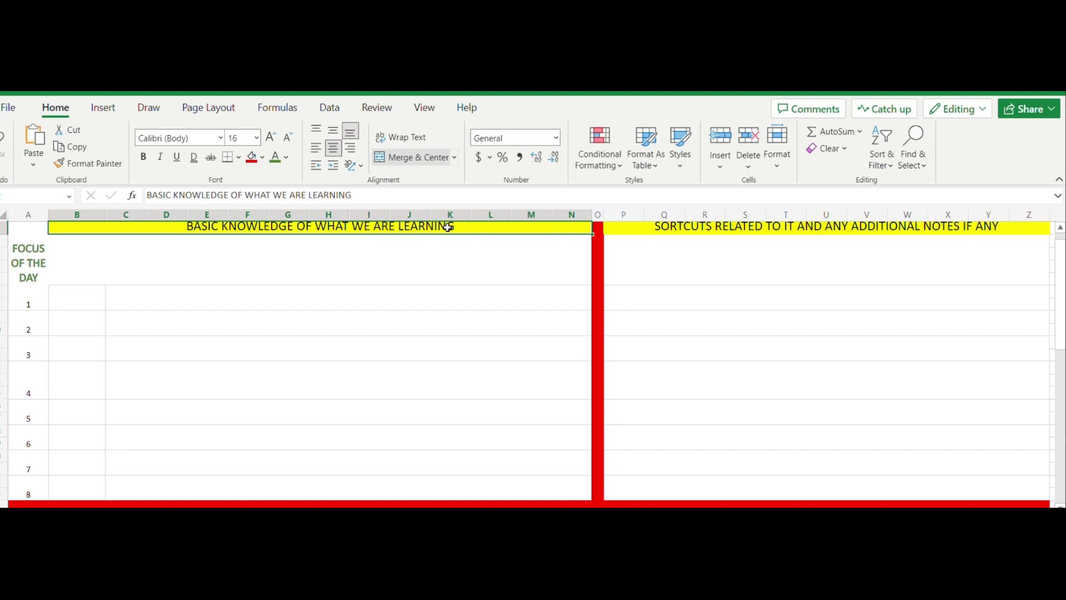
click(725, 230)
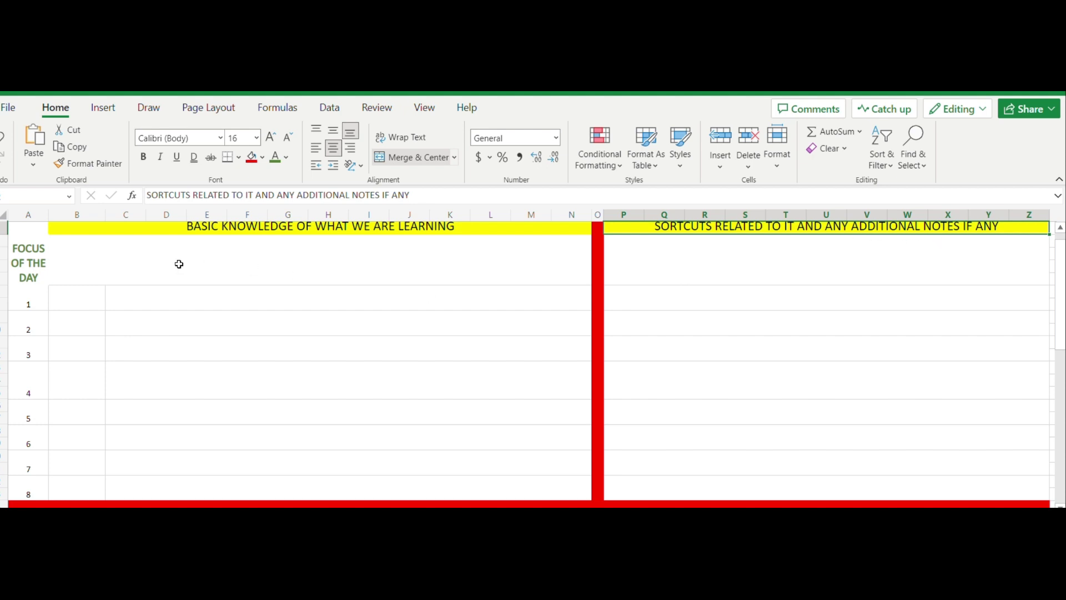
click(136, 256)
click(29, 262)
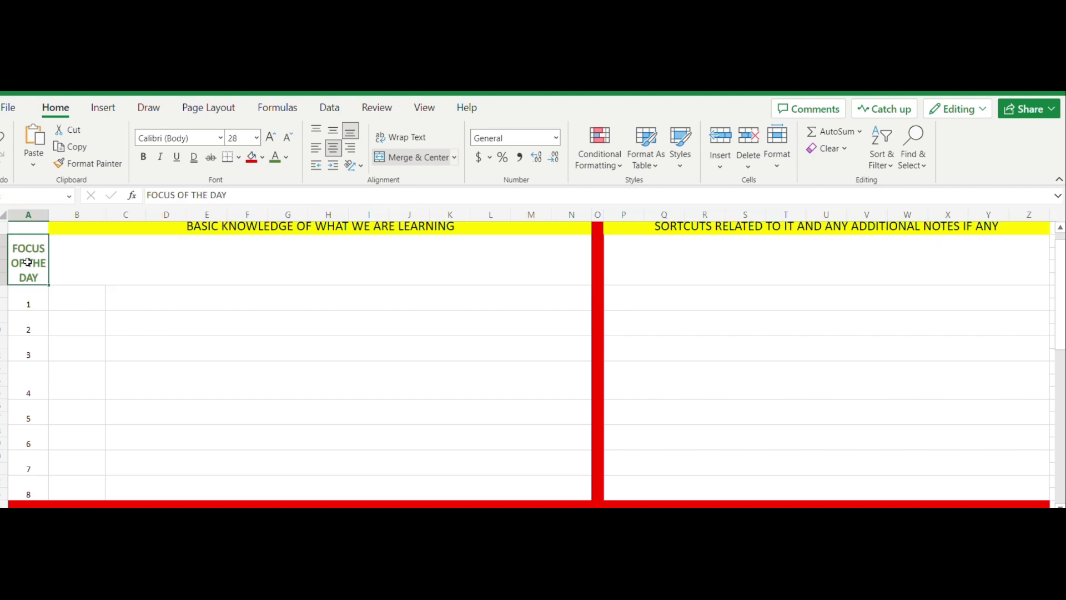
Enter FILE TAB in merged cell B2:N2 beside FOCUS OF THE DAY.
click(162, 267)
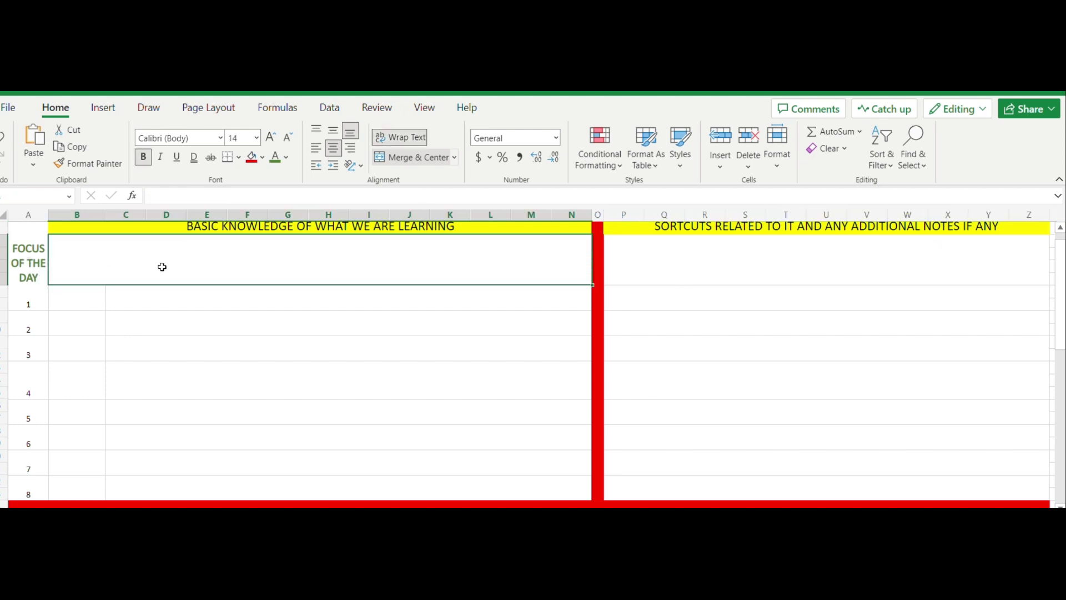
text(f)
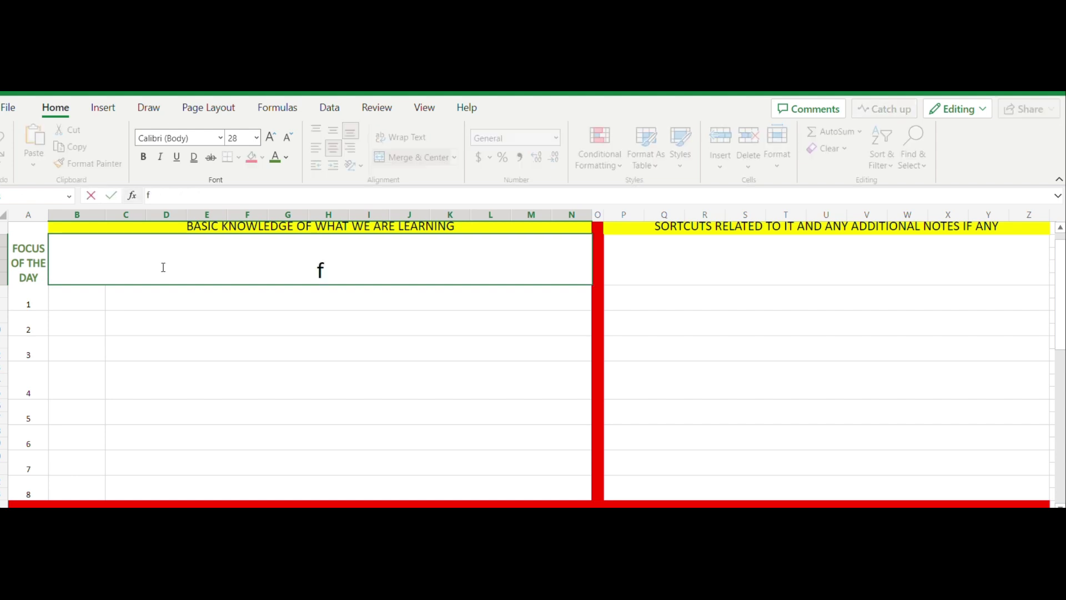
key(BackSpace)
text(FILE TA)
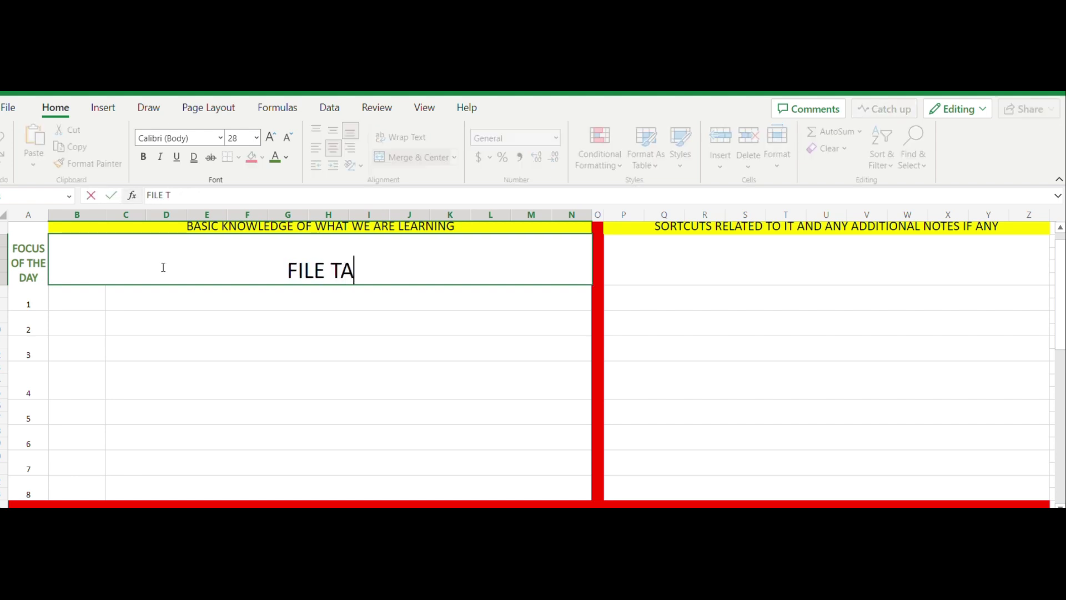
text(B)
click(690, 261)
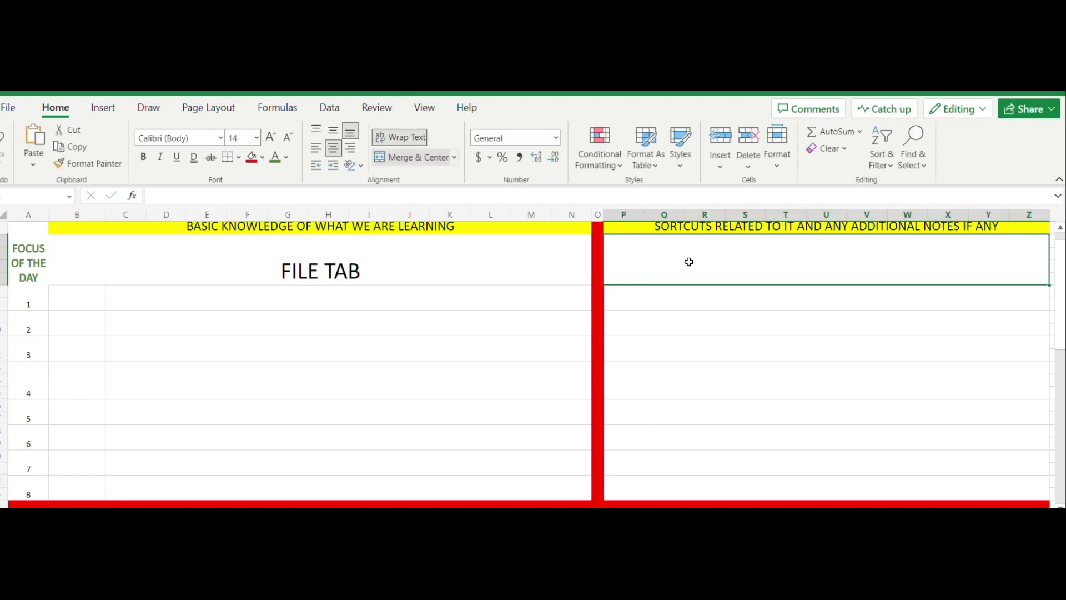
Write the P2 note 'File tab is the first tab in excel file…' ending 'and its sub parts one by one.'.
text(No)
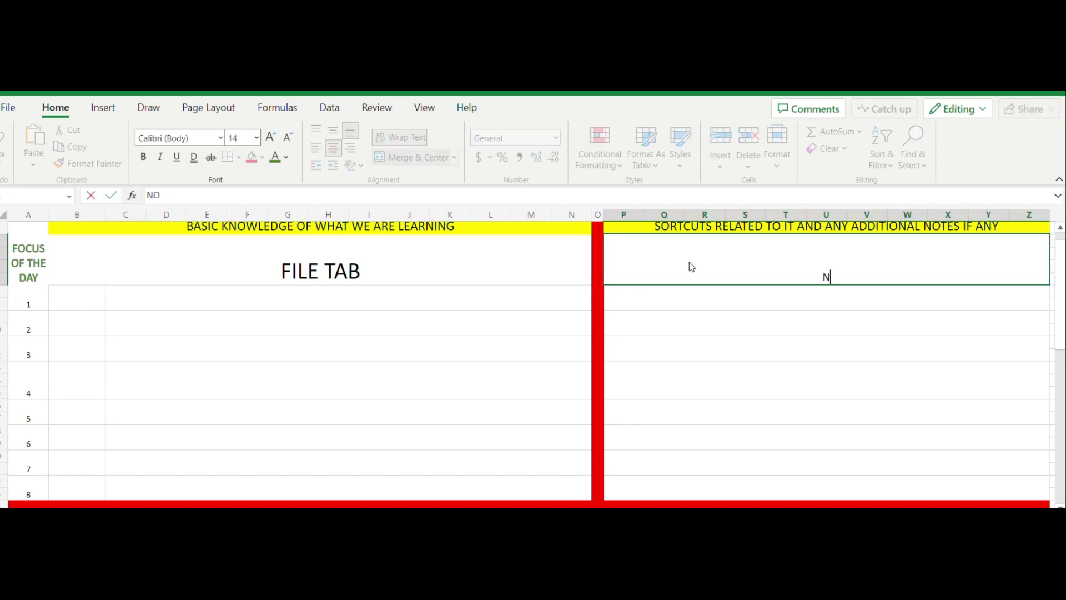
key(BackSpace)
key(BackSpace)
text(File tab is the first)
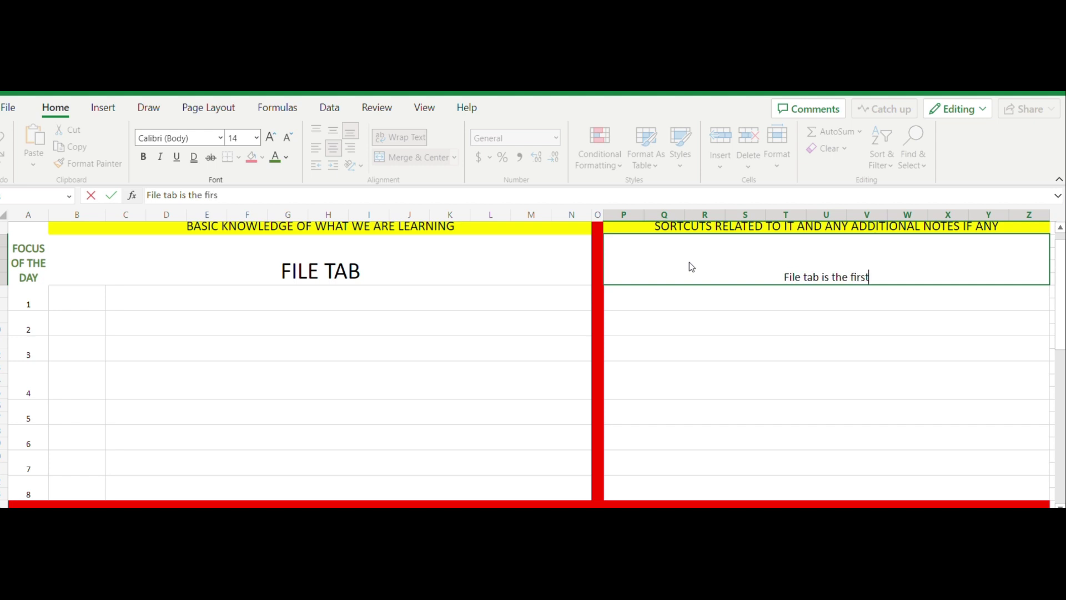
text( tab in )
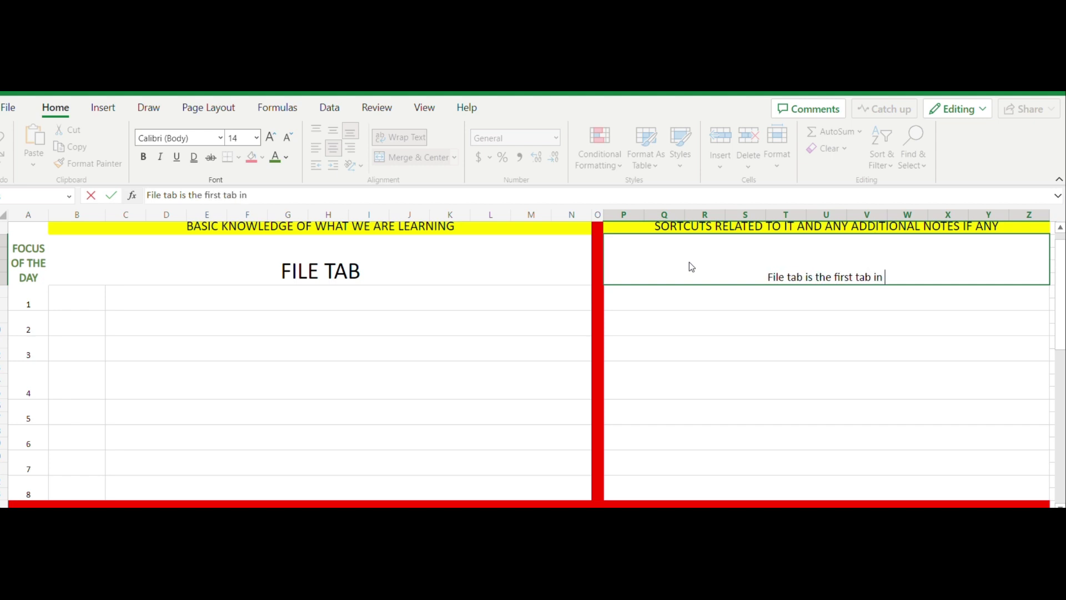
text(excel )
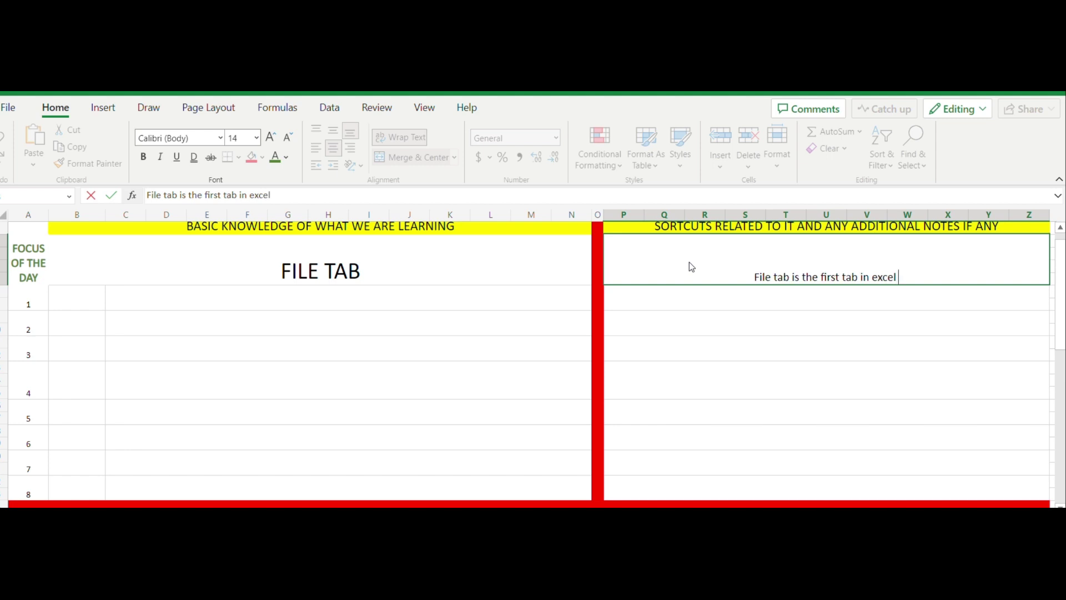
text(file an)
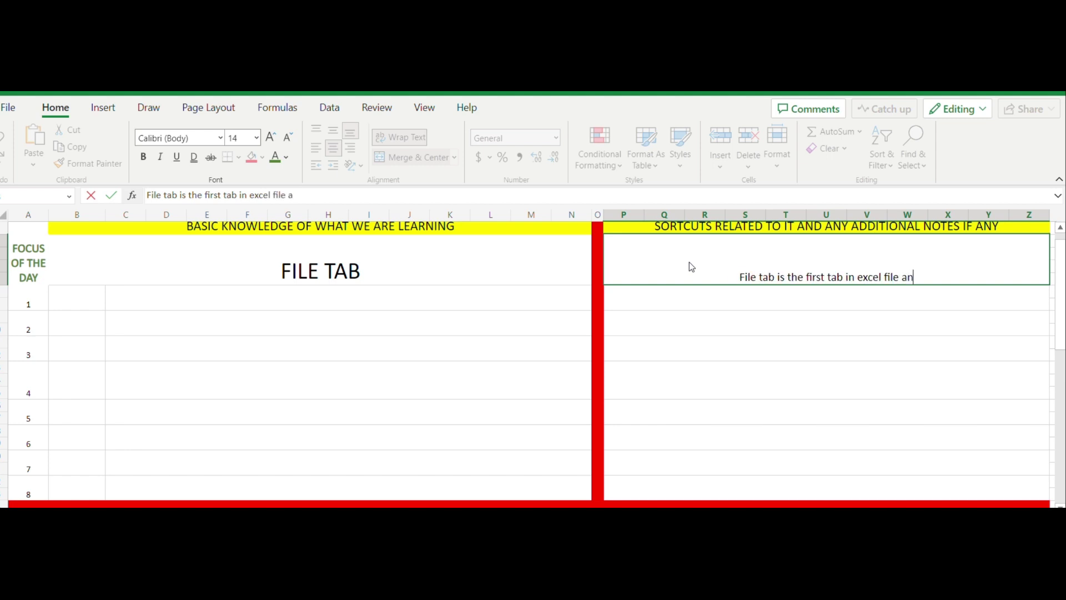
text(d it re)
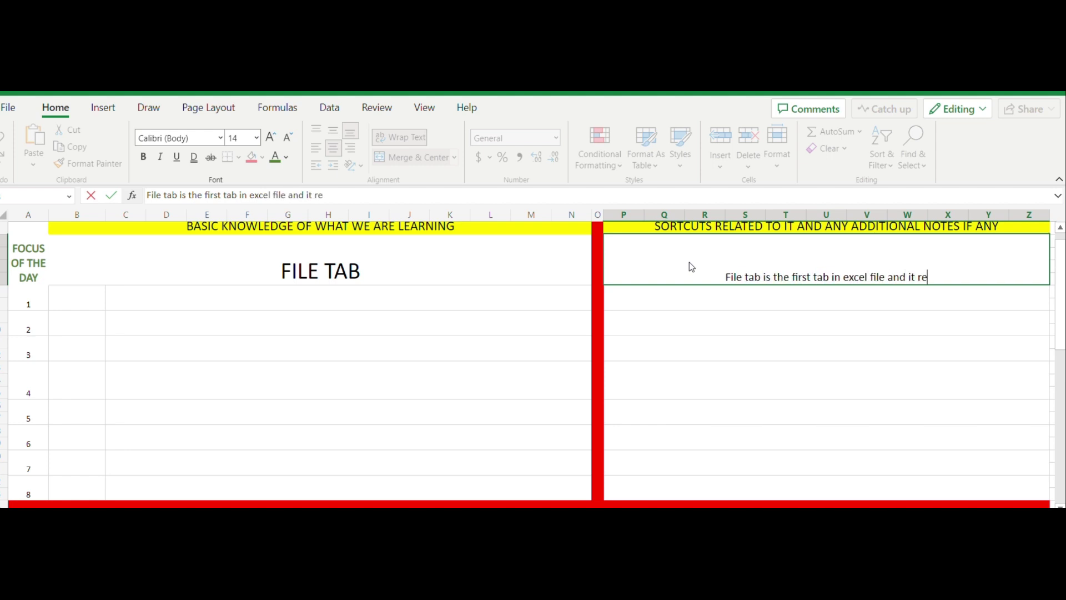
text(quires a)
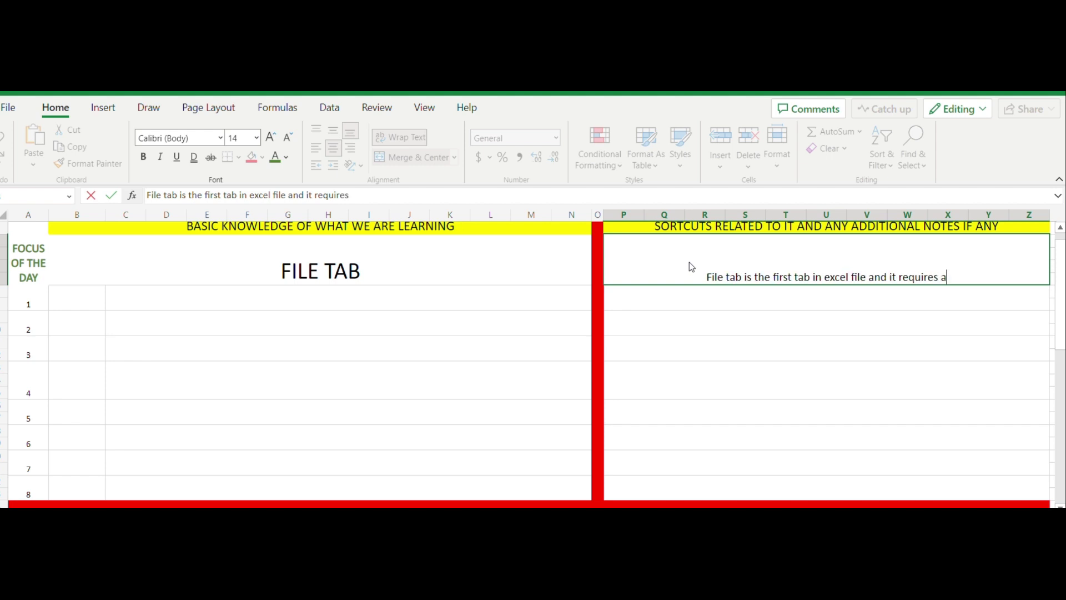
text(ttention whi)
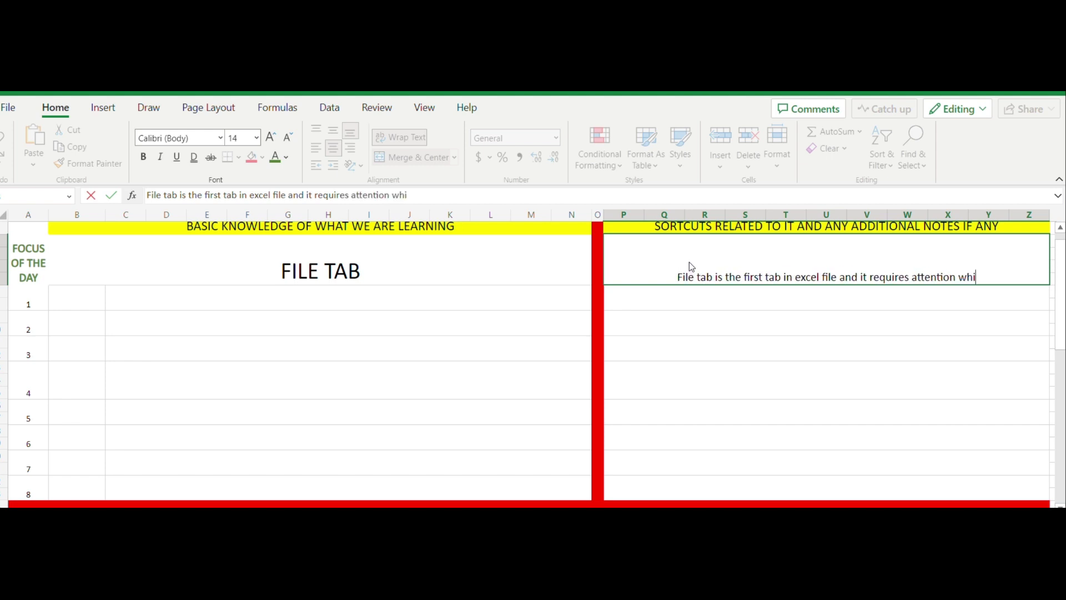
text(le learning )
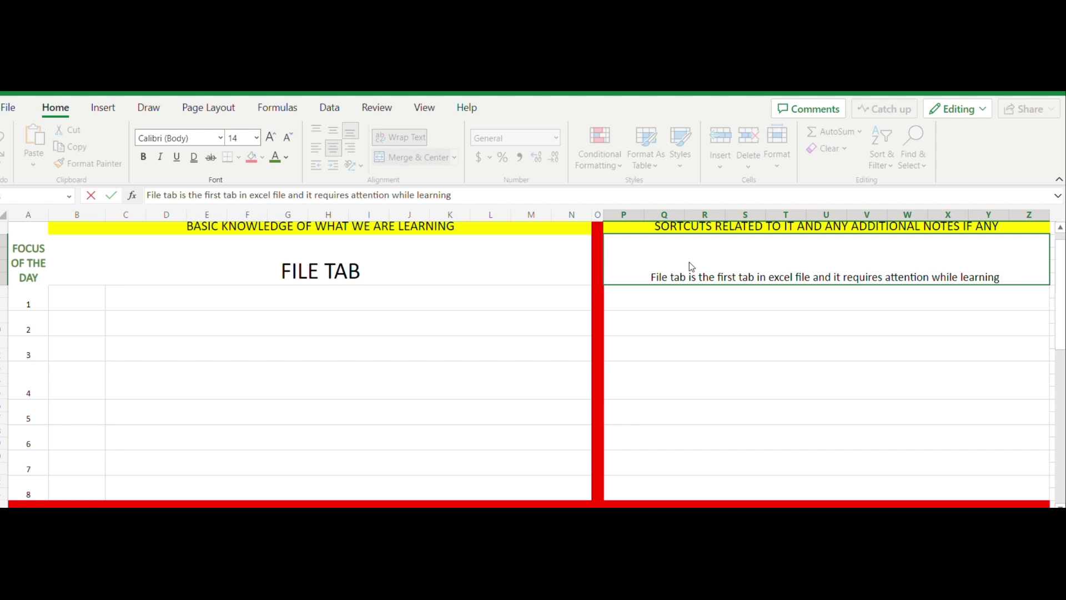
text(bas)
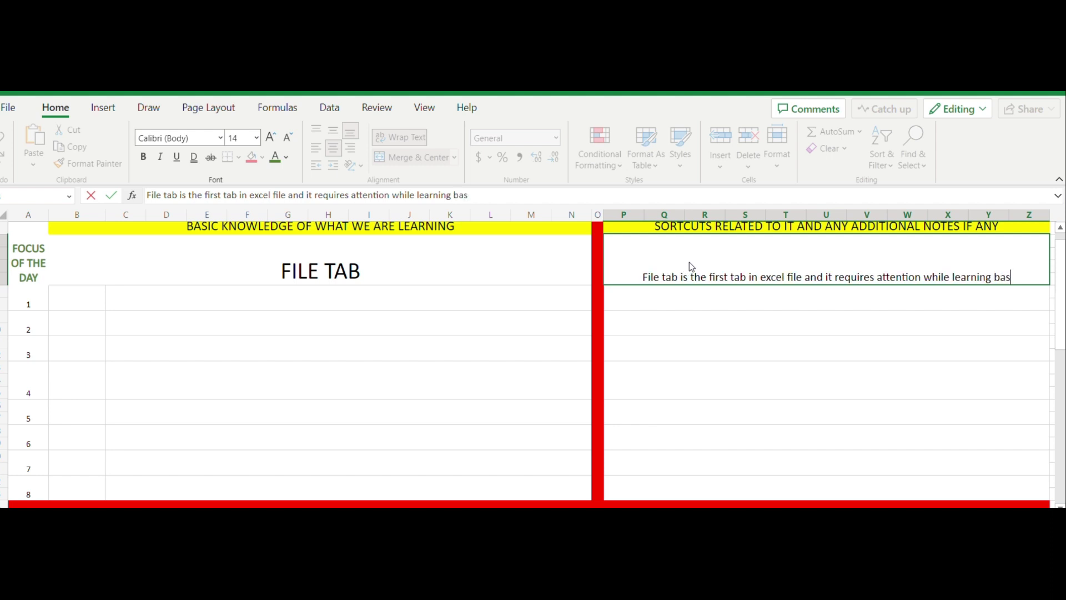
text(ics o)
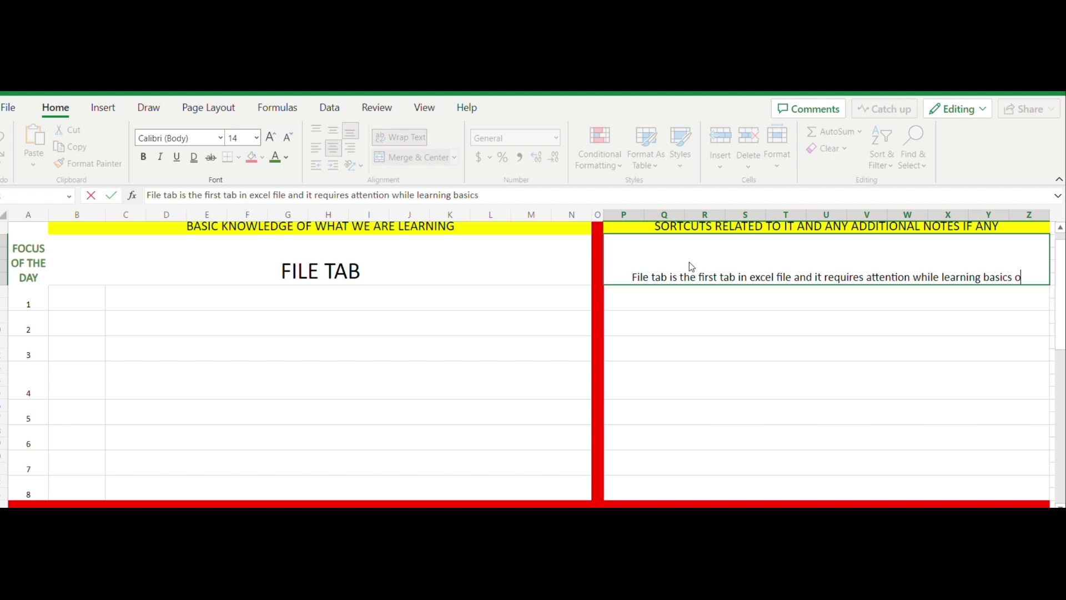
text(f excel)
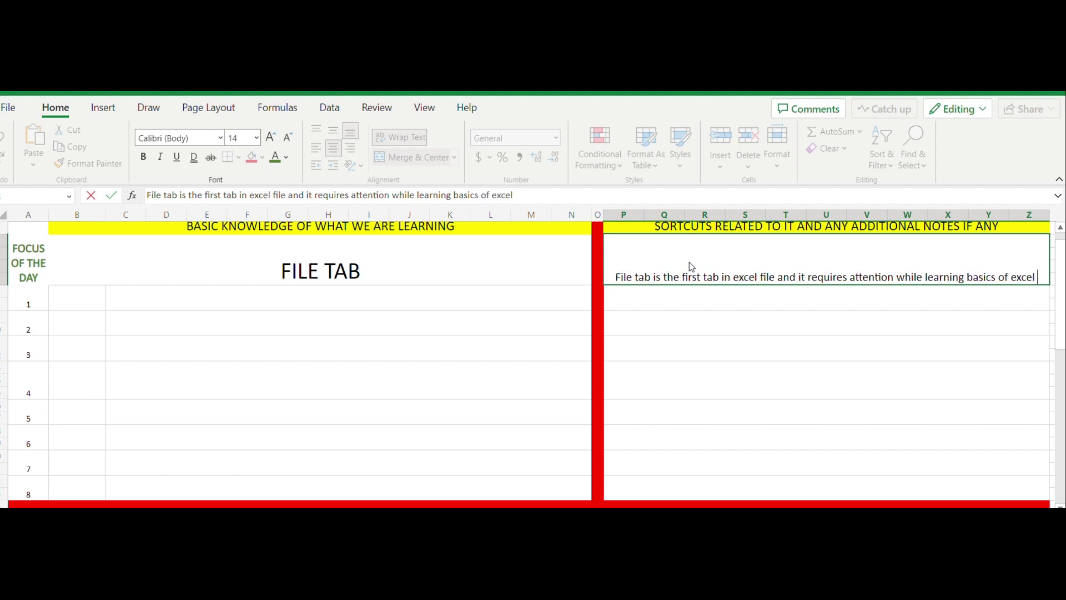
text(. )
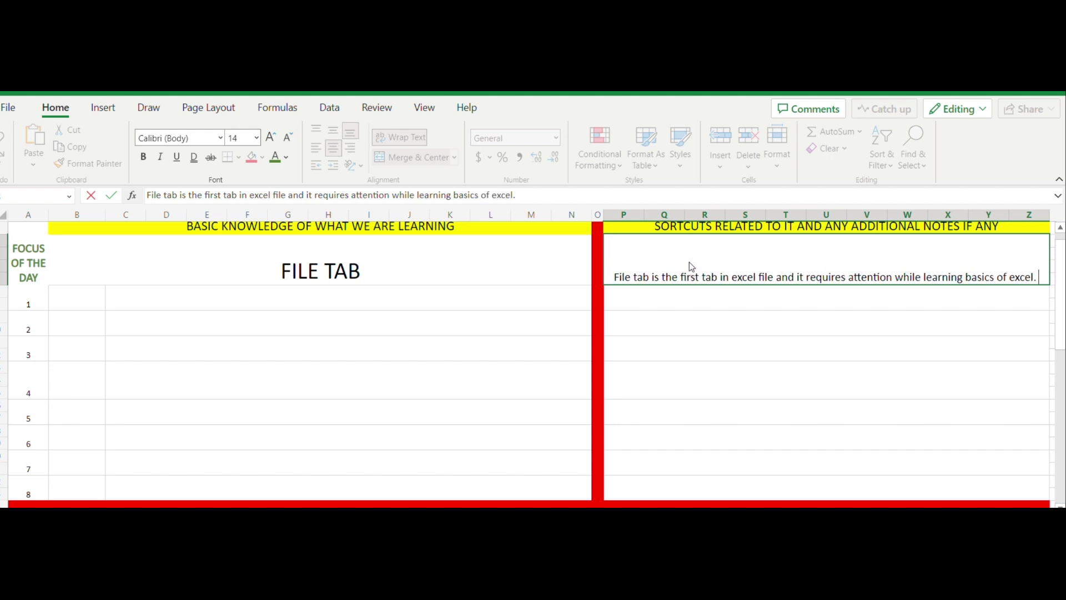
text(It ha)
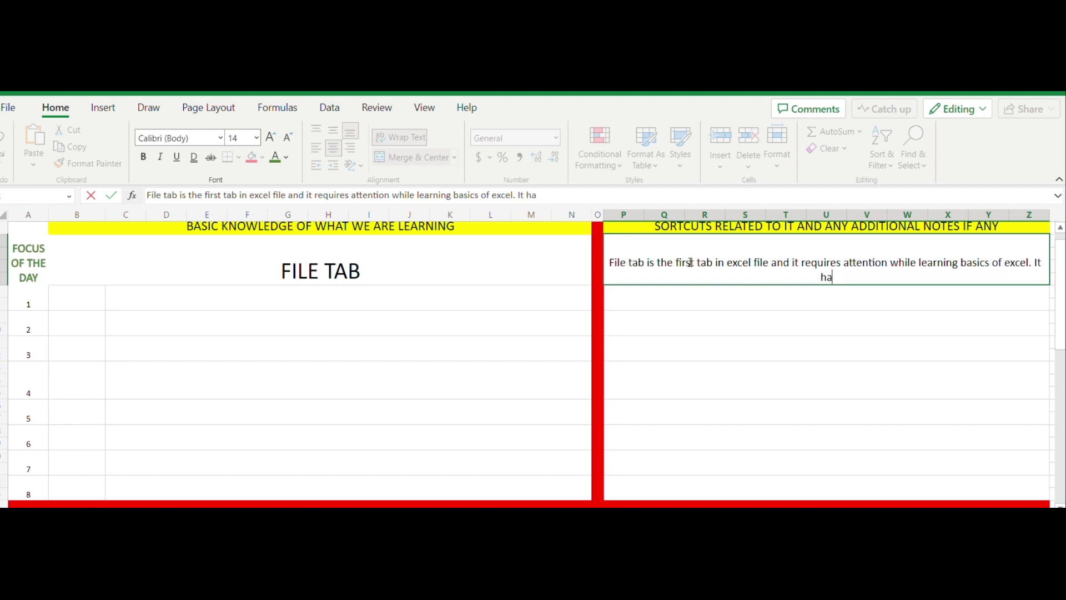
text(s lots of featur)
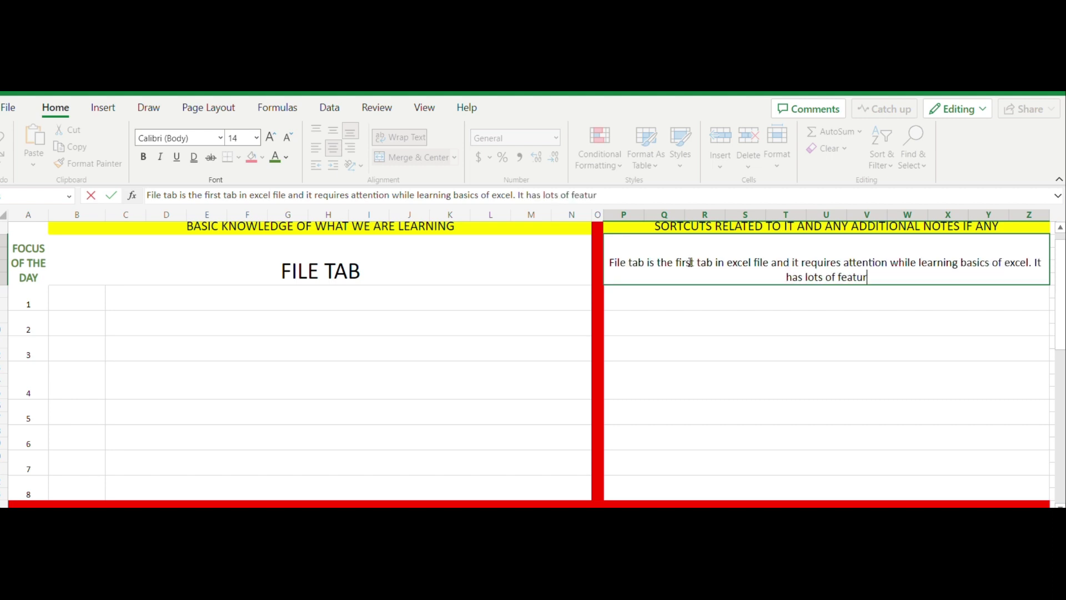
text(es in it an)
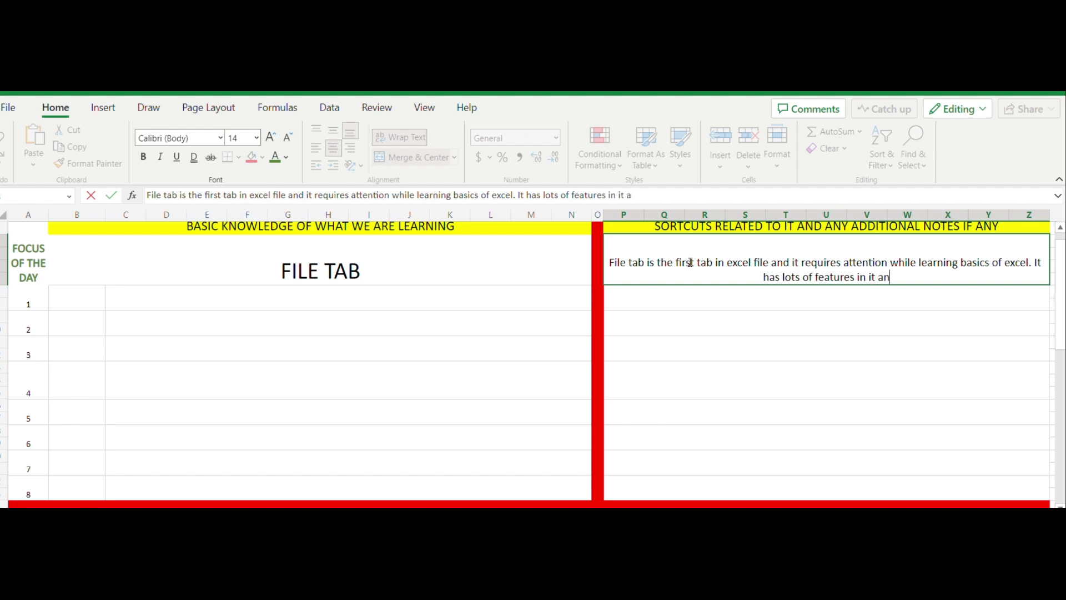
key(BackSpace)
key(BackSpace)
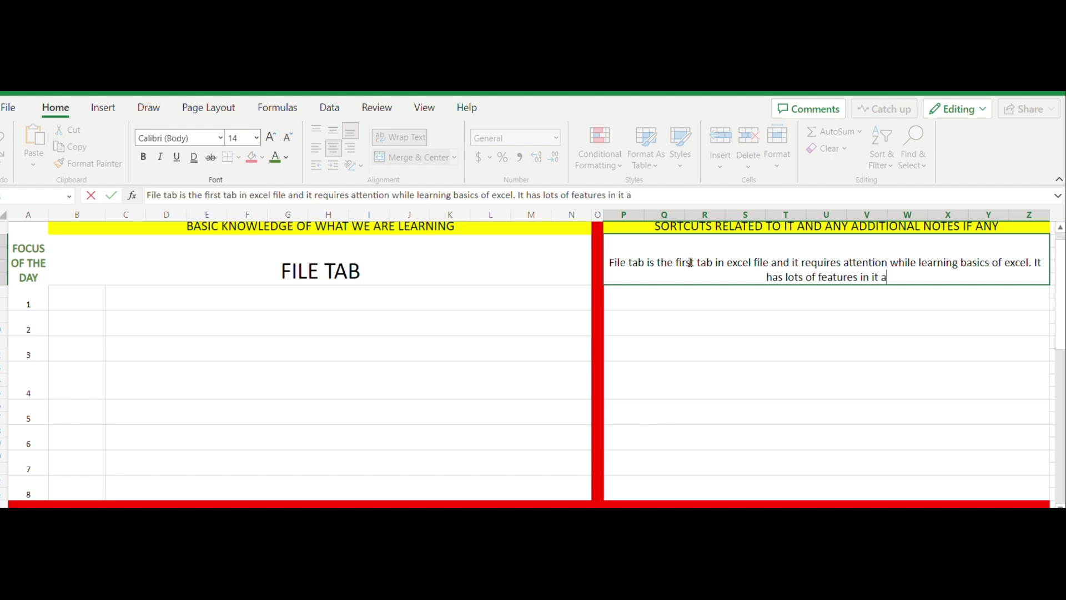
text(which w)
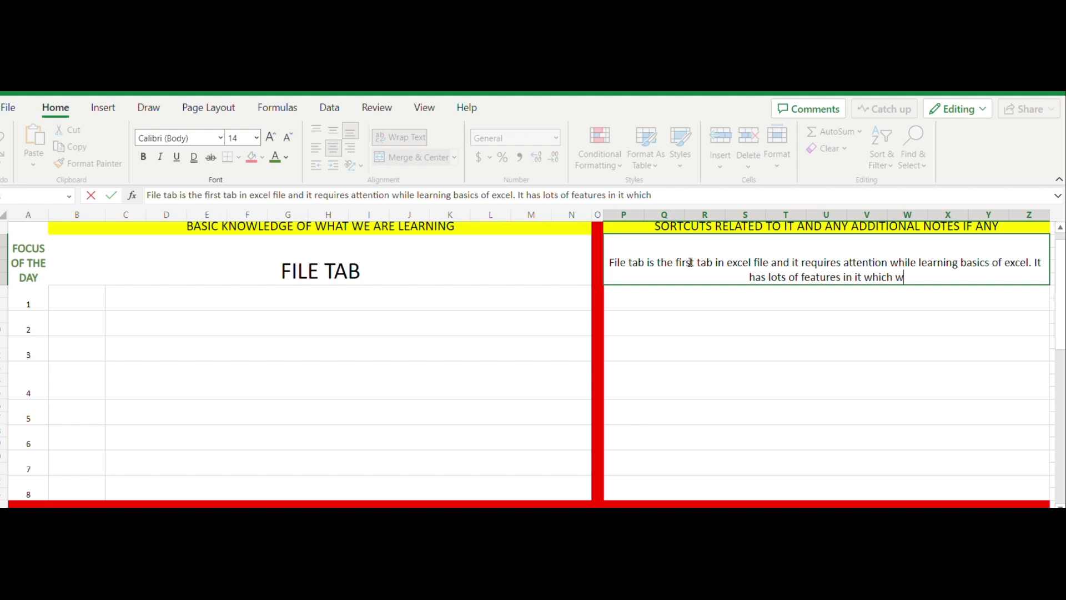
text(e will be )
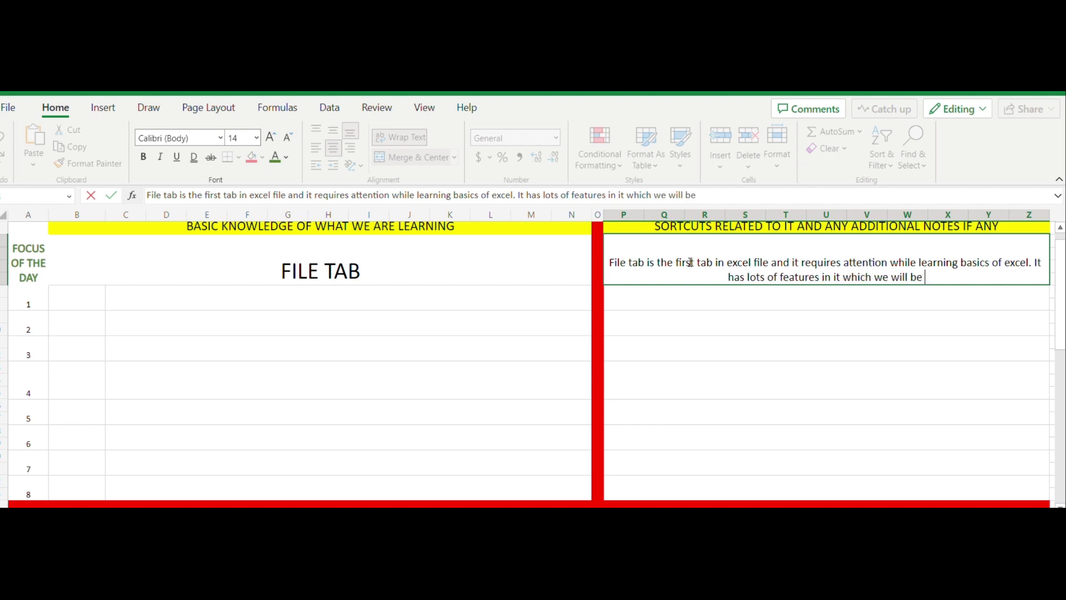
text(learning in this v)
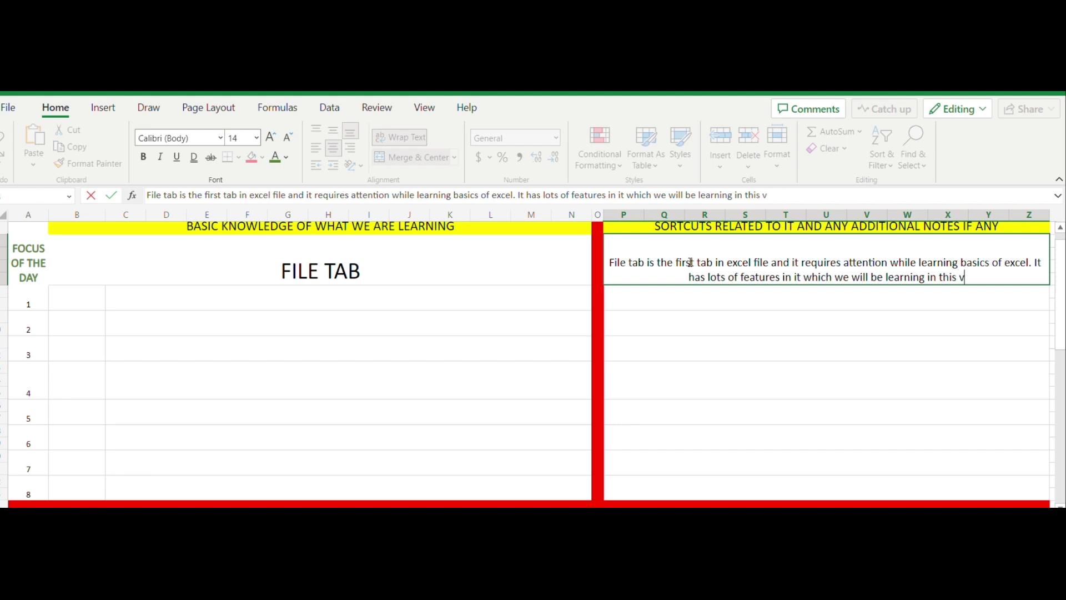
key(BackSpace)
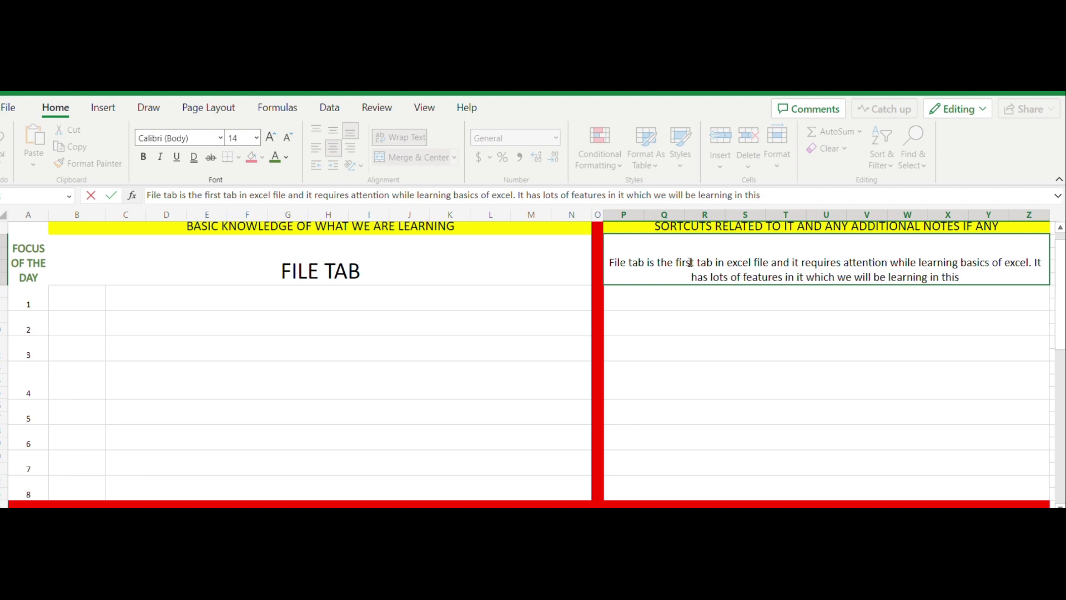
text(and its sub)
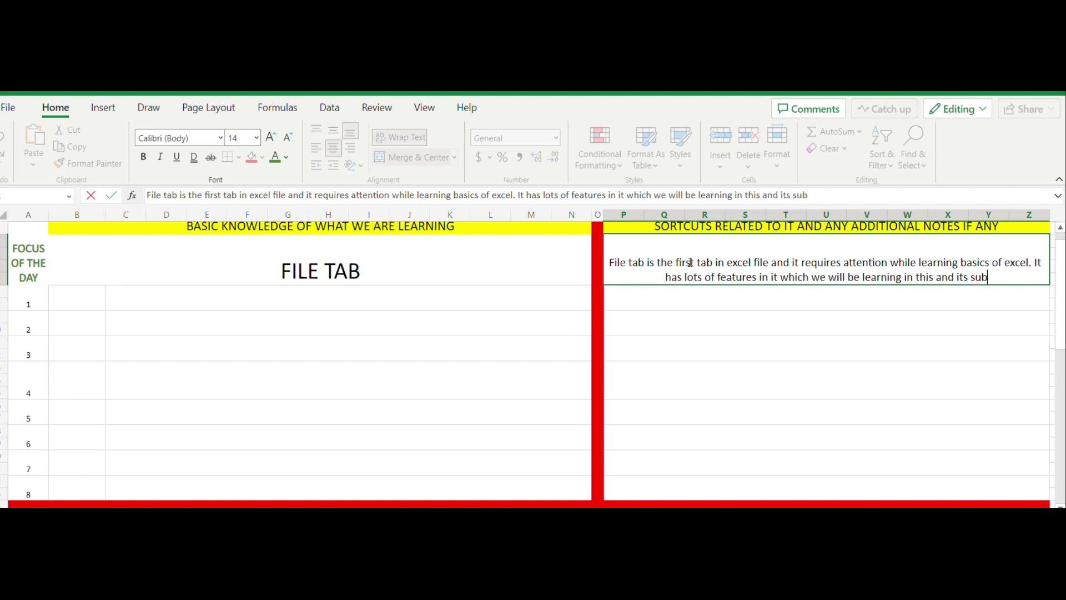
text( p)
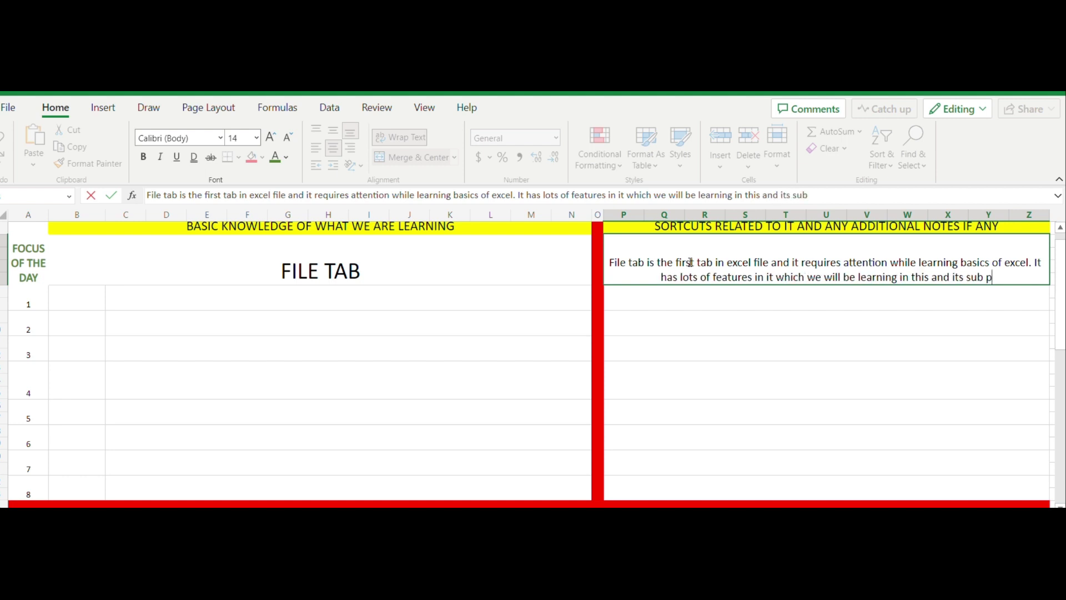
text(artar)
key(BackSpace)
key(BackSpace)
text(s )
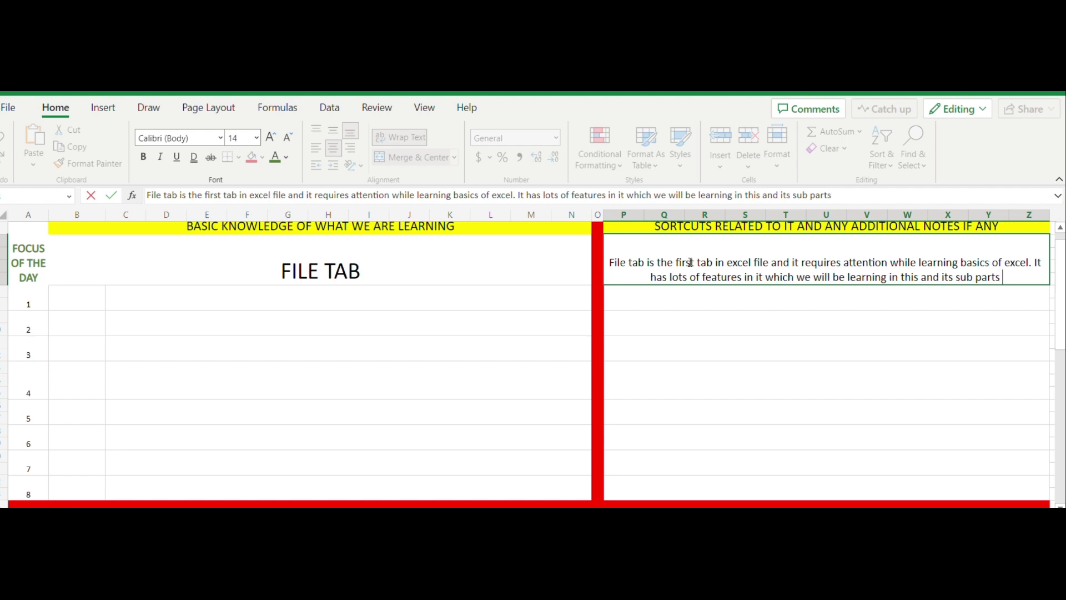
text(one by one)
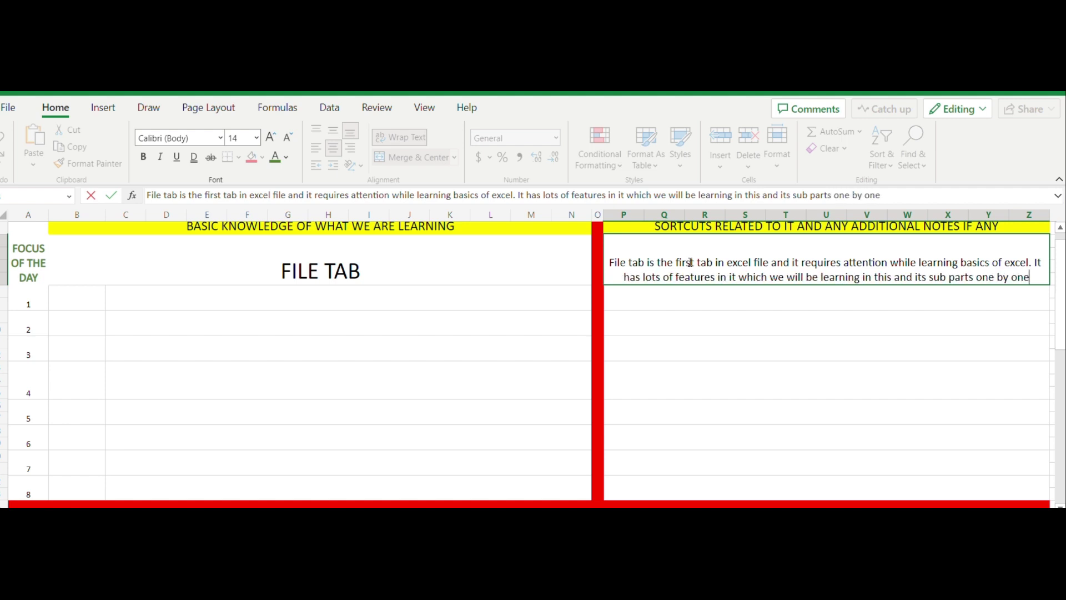
text(.)
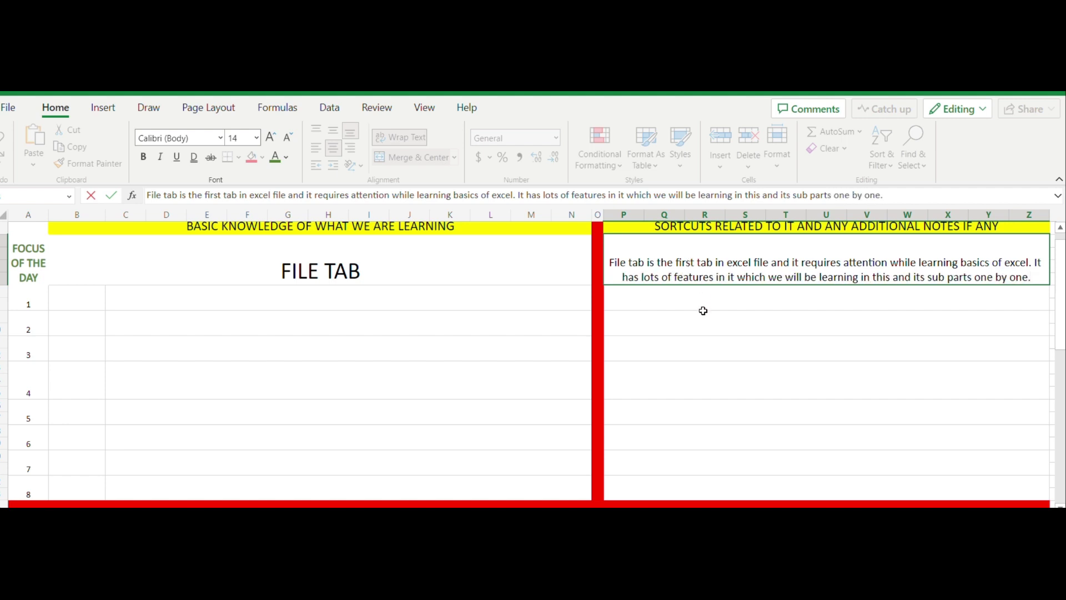
Commit the File tab note and raise its font size from 14 to 16.
click(704, 292)
click(702, 268)
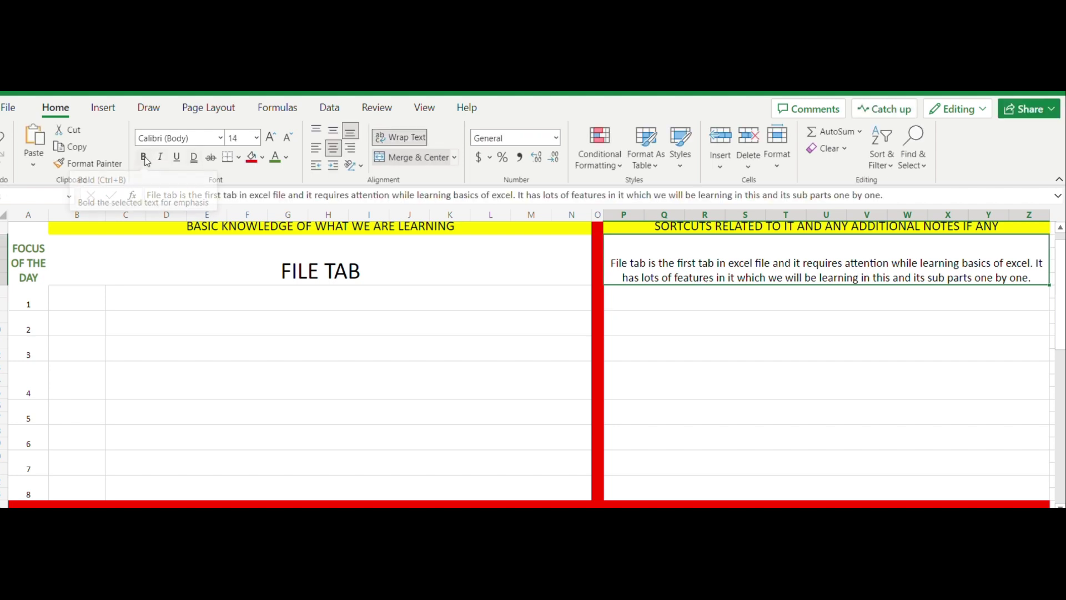
click(273, 137)
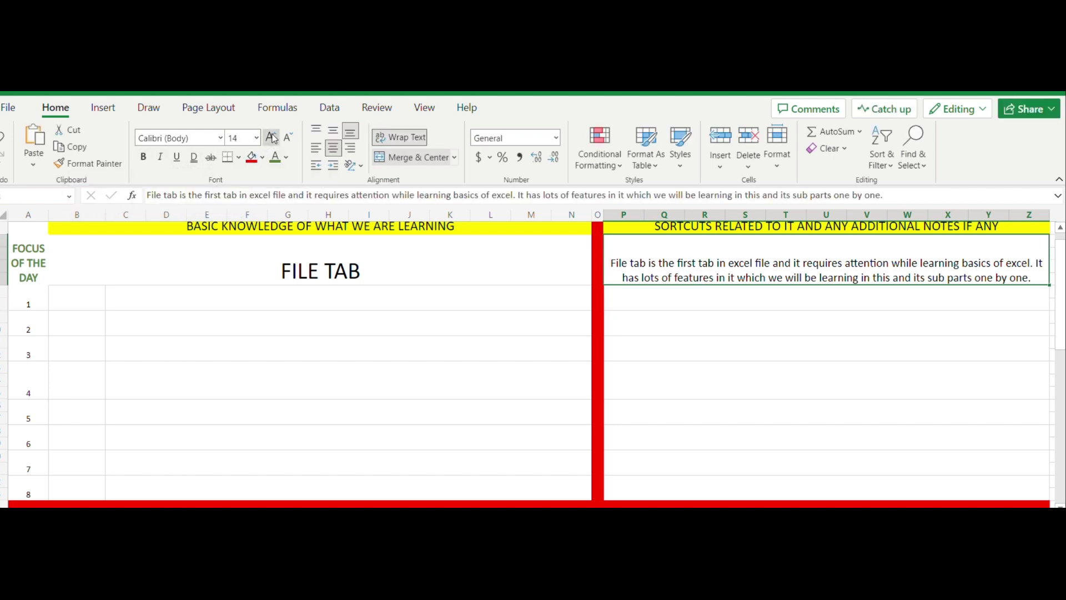
click(141, 307)
click(84, 303)
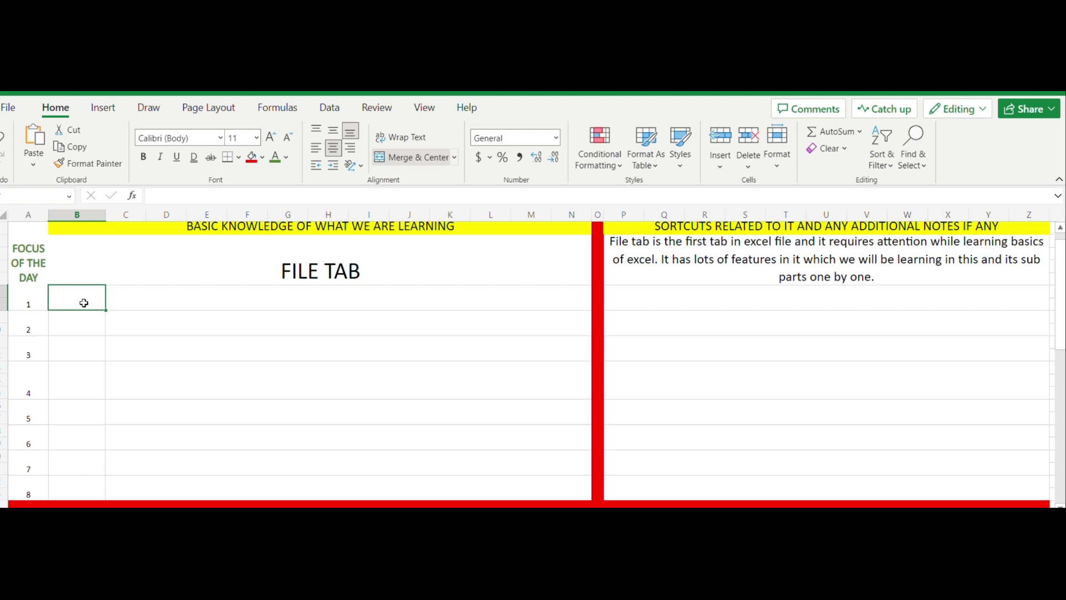
Enter NEW, OPEN and SAVE/ SAVE AS into B1:B3.
text(n)
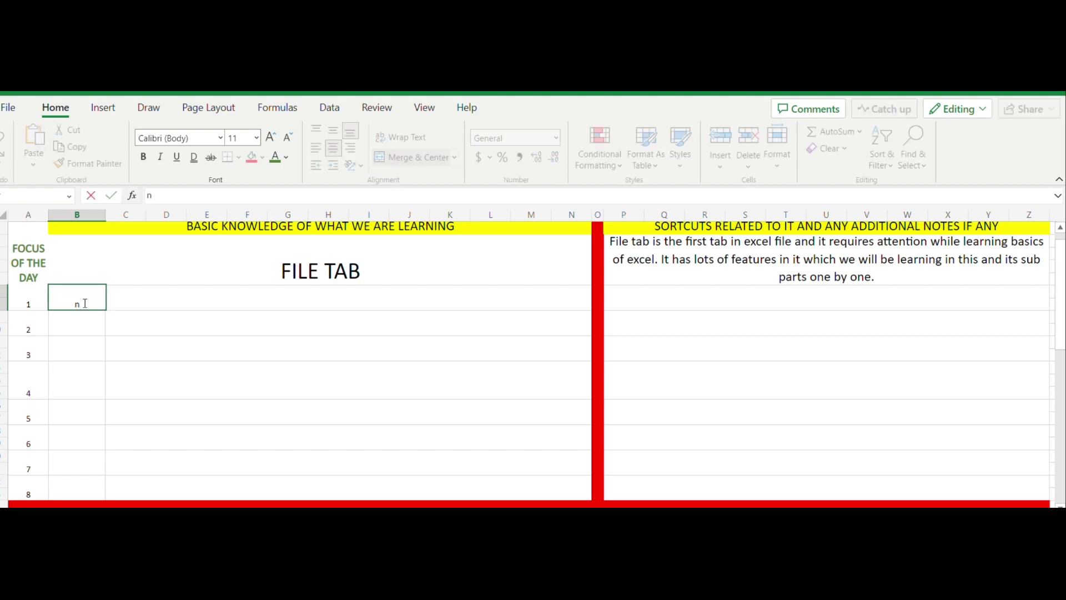
key(BackSpace)
text(NEW)
key(Return)
text(OPEN)
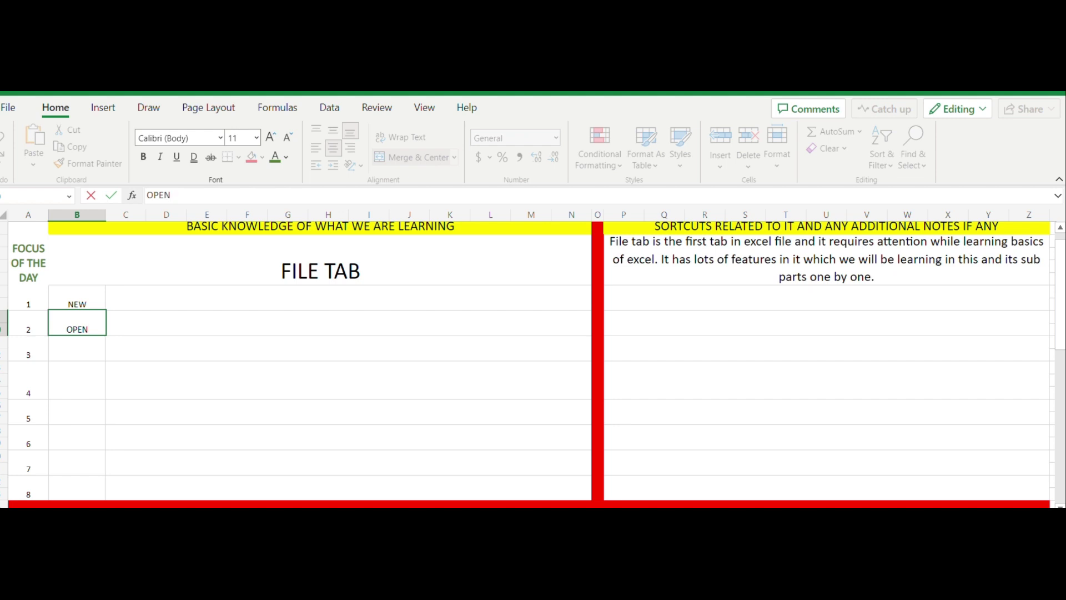
key(Return)
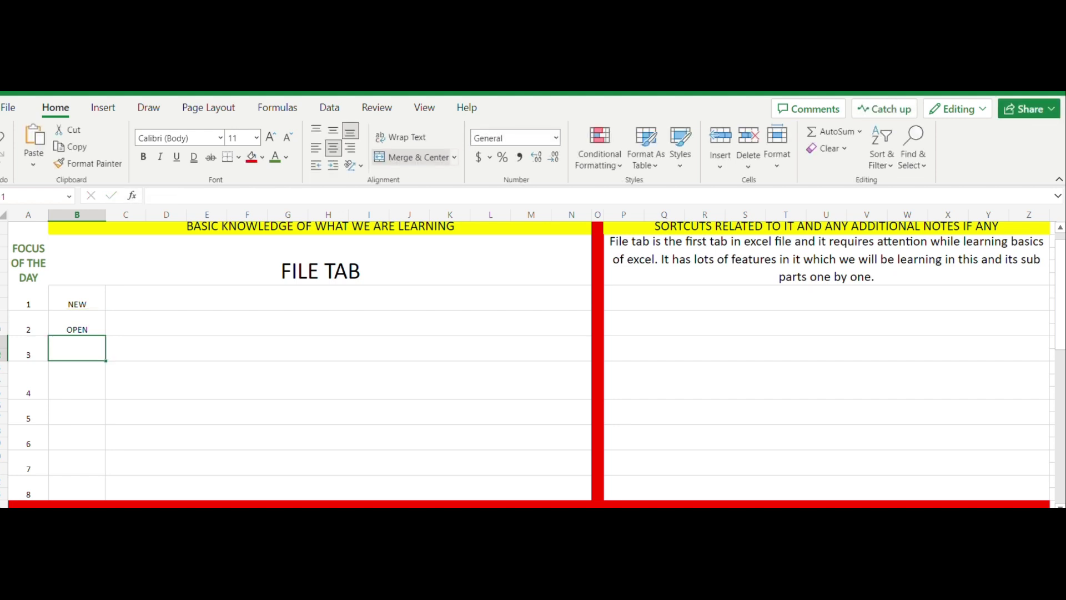
text(SAVE)
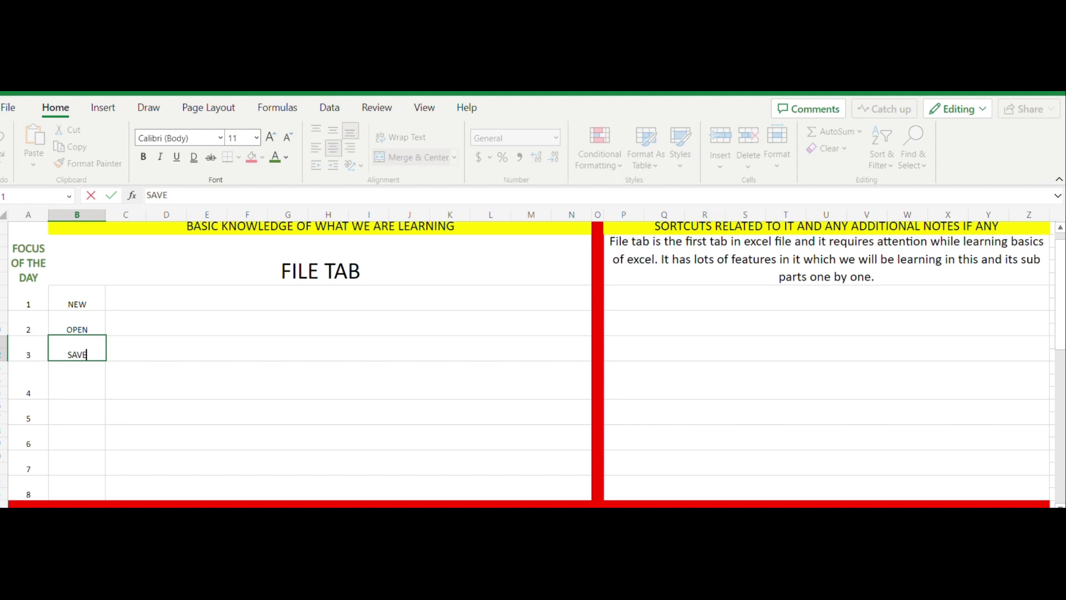
key(Return)
text(SAVE)
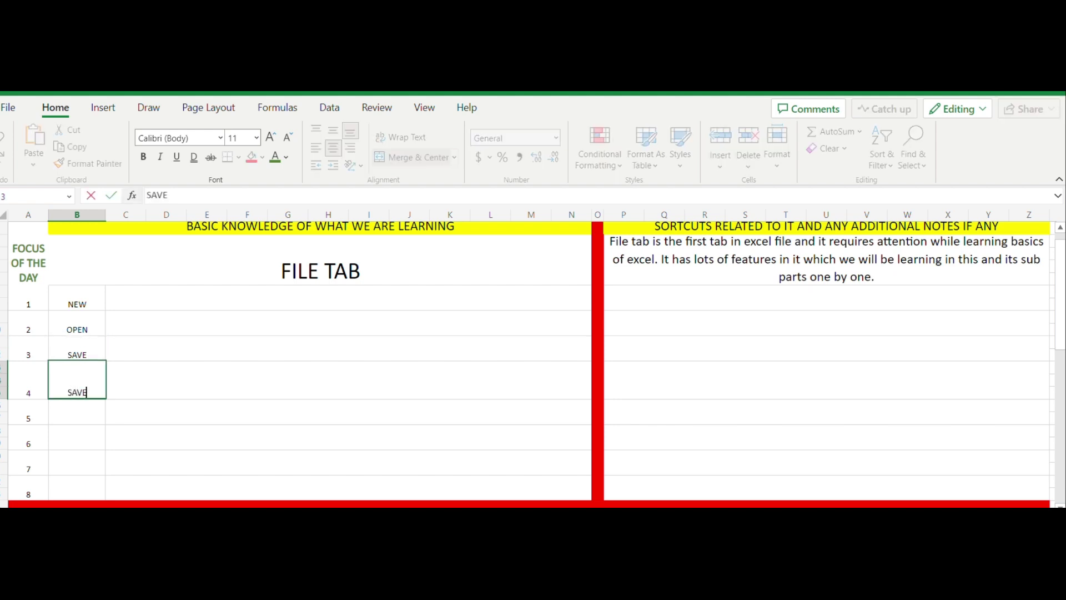
key(BackSpace)
key(BackSpace)
key(BackSpace)
key(BackSpace)
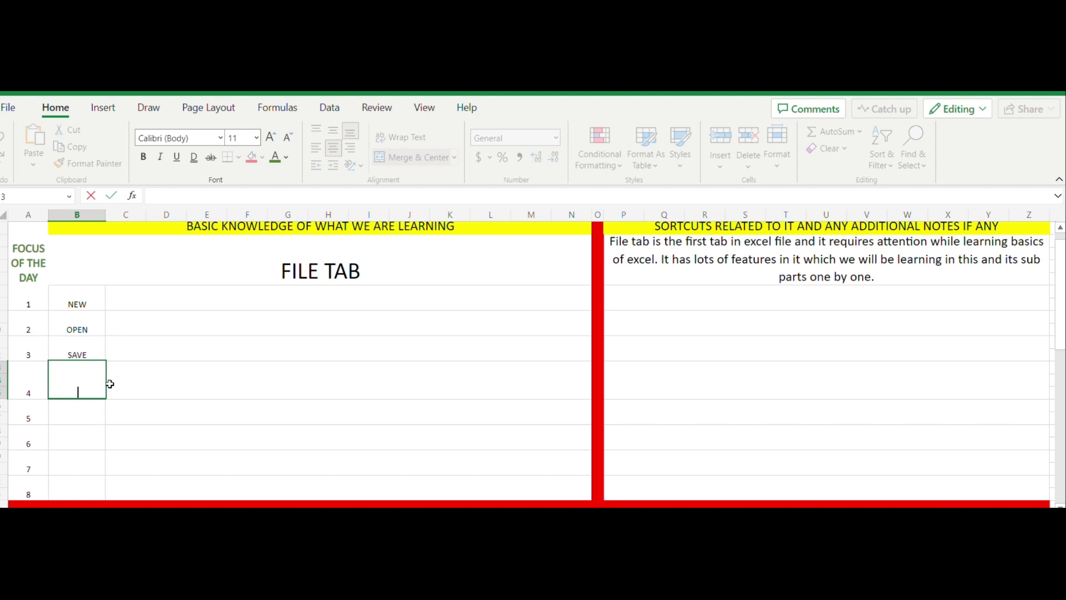
drag(155, 371, 94, 358)
click(94, 358)
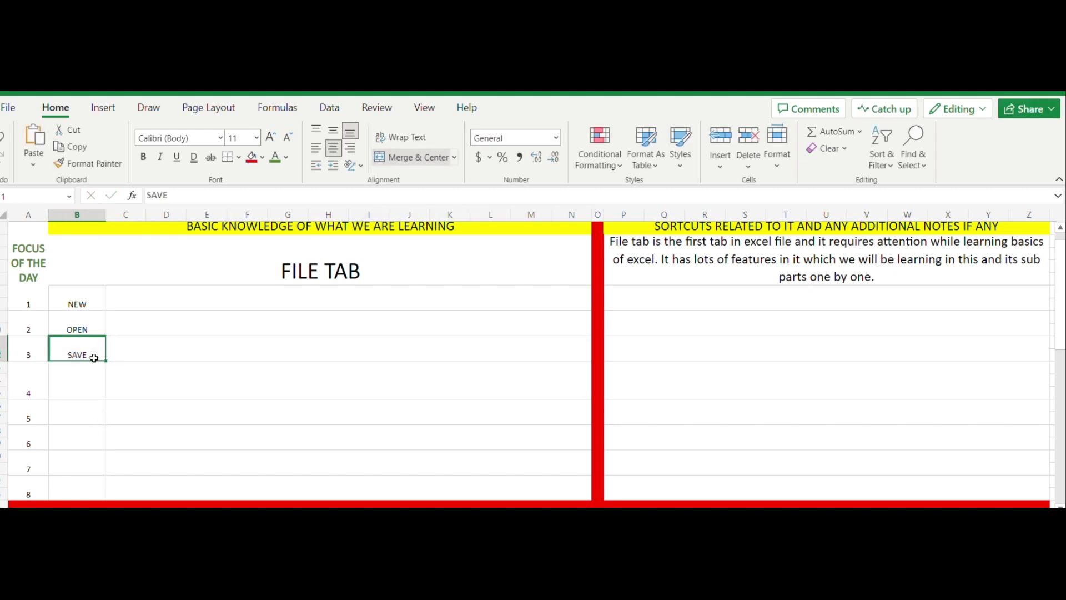
double_click(94, 356)
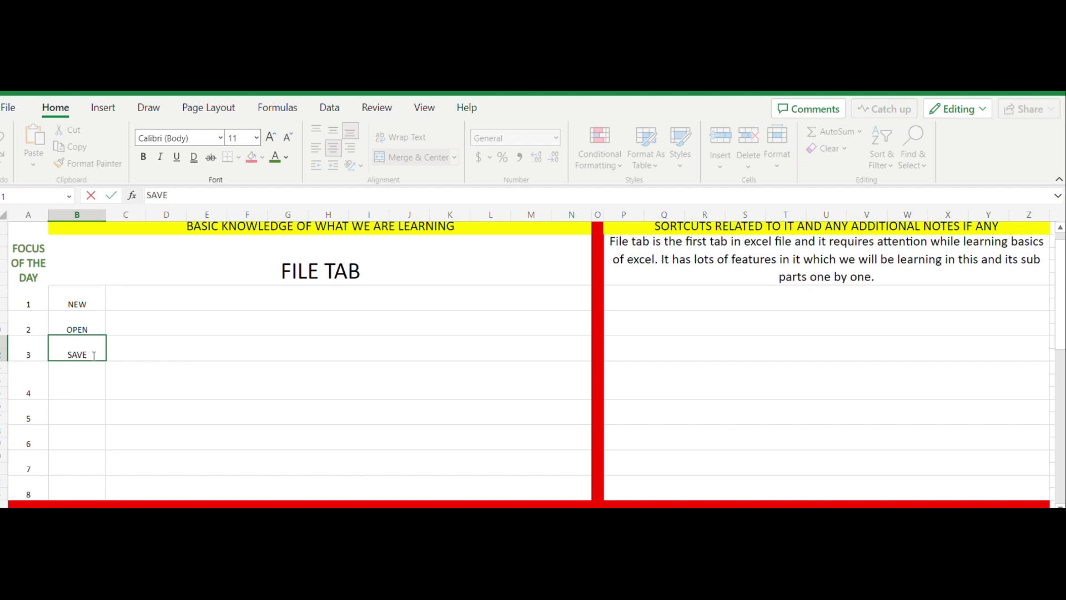
text(/ s)
key(BackSpace)
text(SAVE AS)
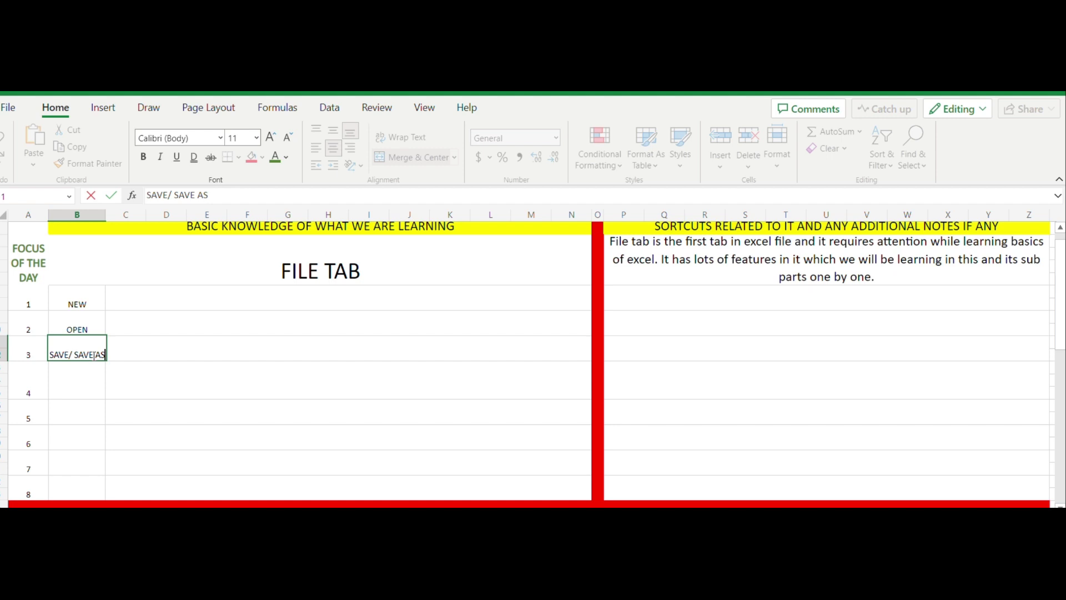
click(90, 382)
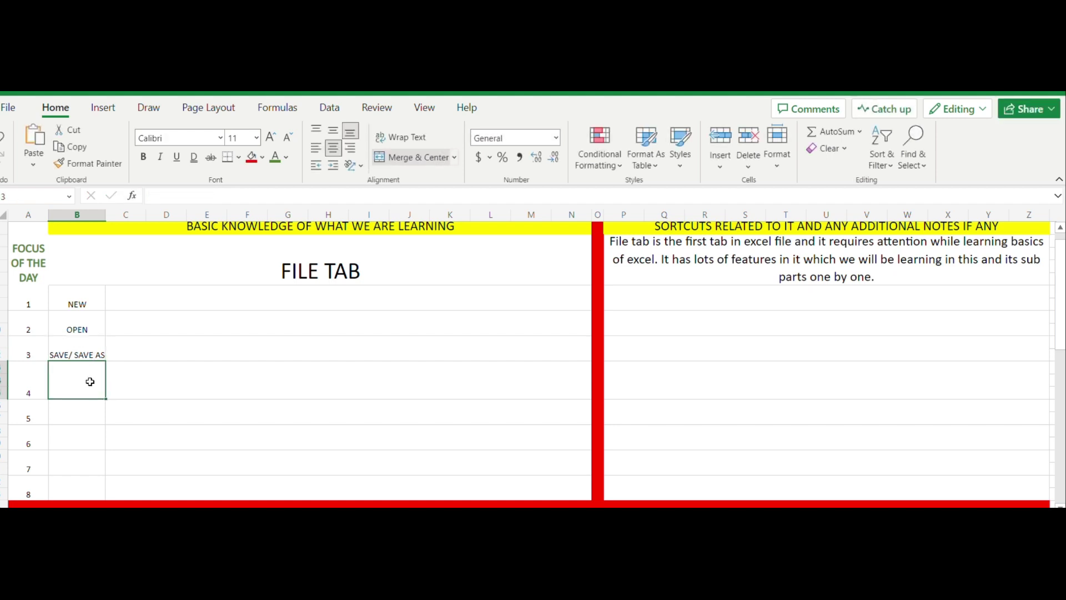
Enter PRINT, SHARE, EXPORT, PUBLISH and OPTIONS into B4:B8.
text(PRINT)
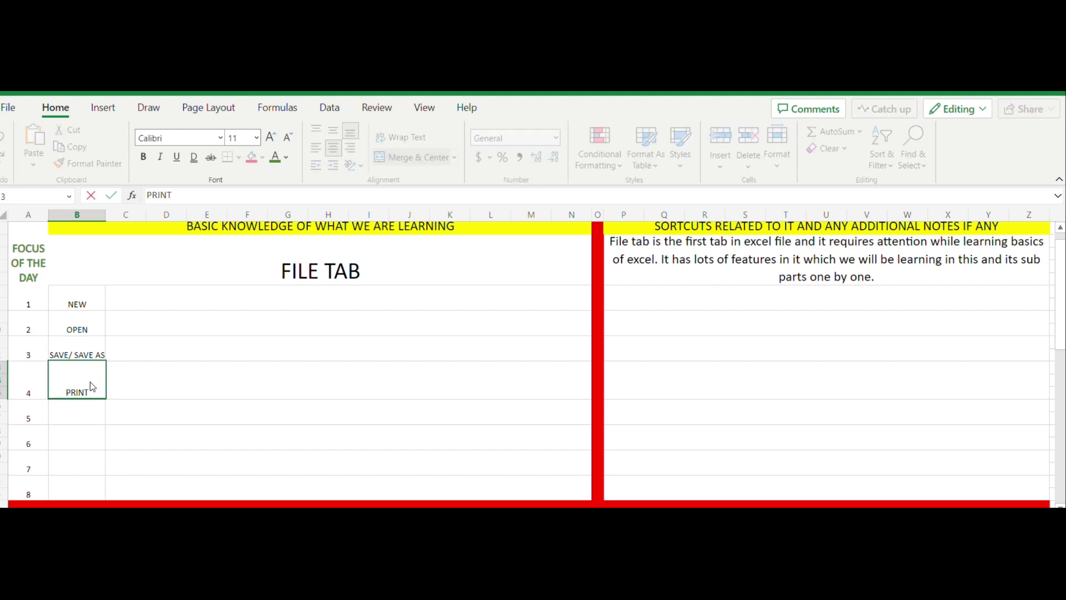
key(Return)
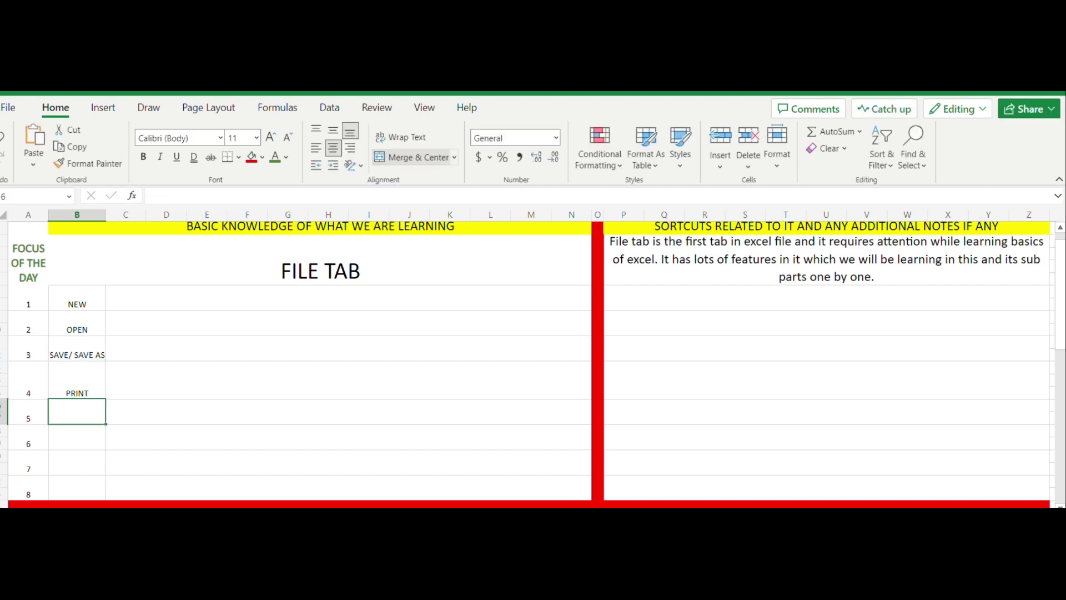
text(SHARE)
key(Return)
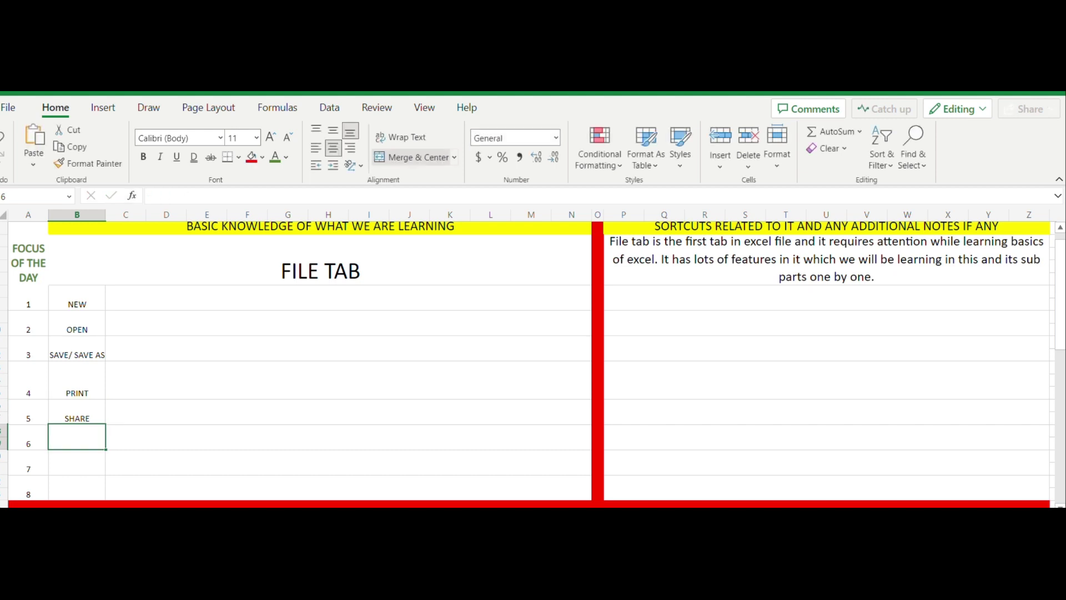
text(EXPORT)
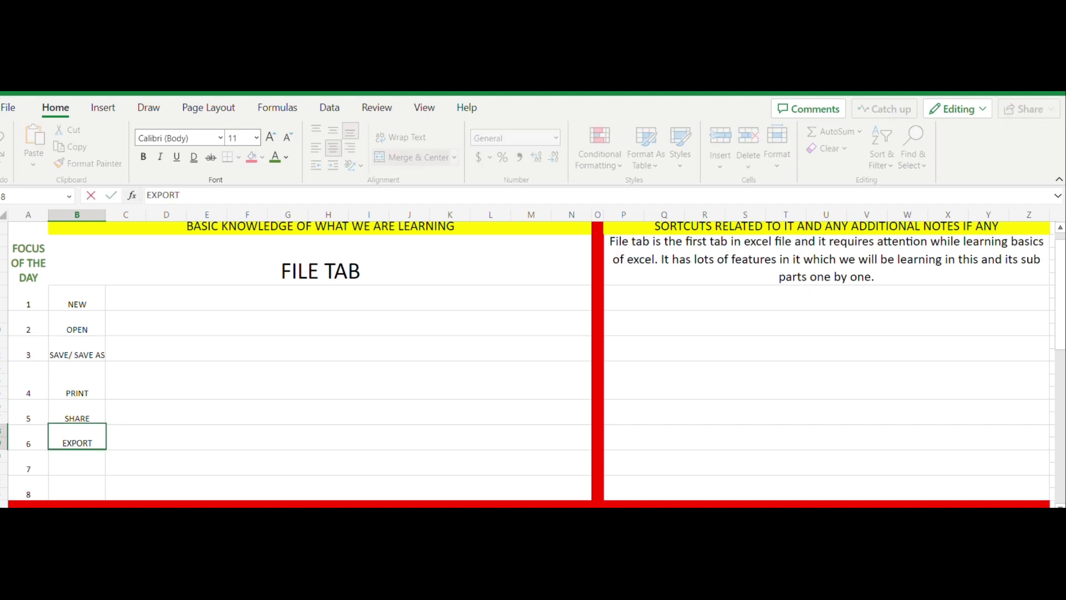
key(Return)
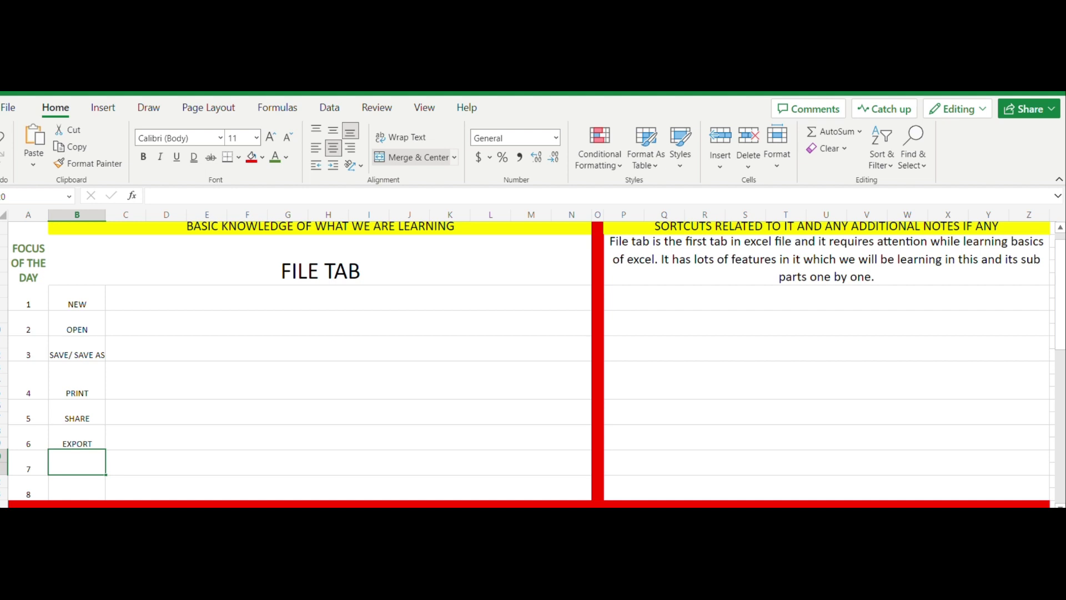
text(PU)
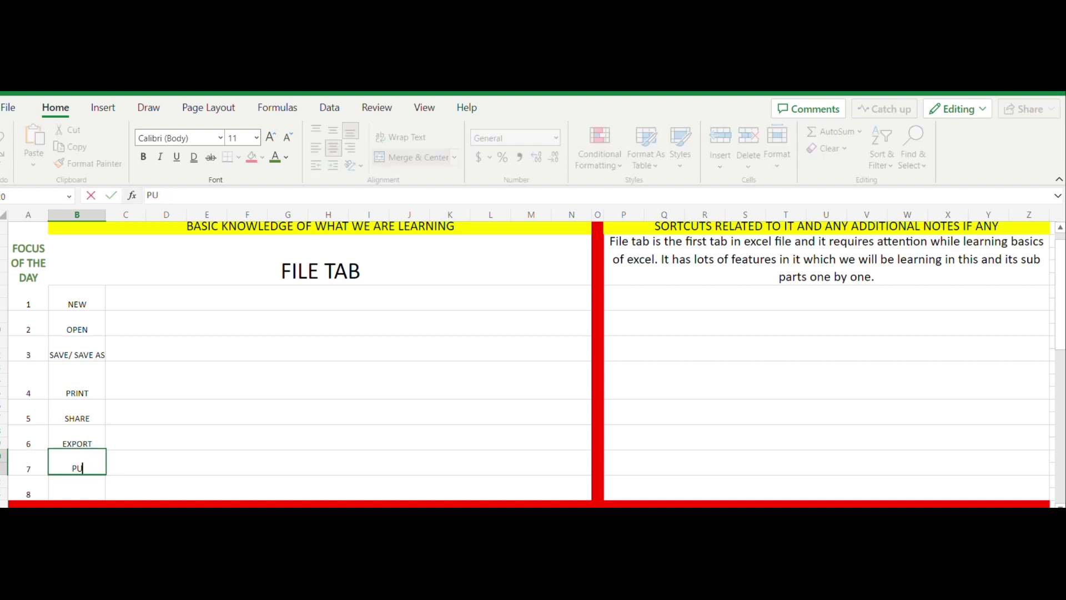
text(BLISH)
key(Return)
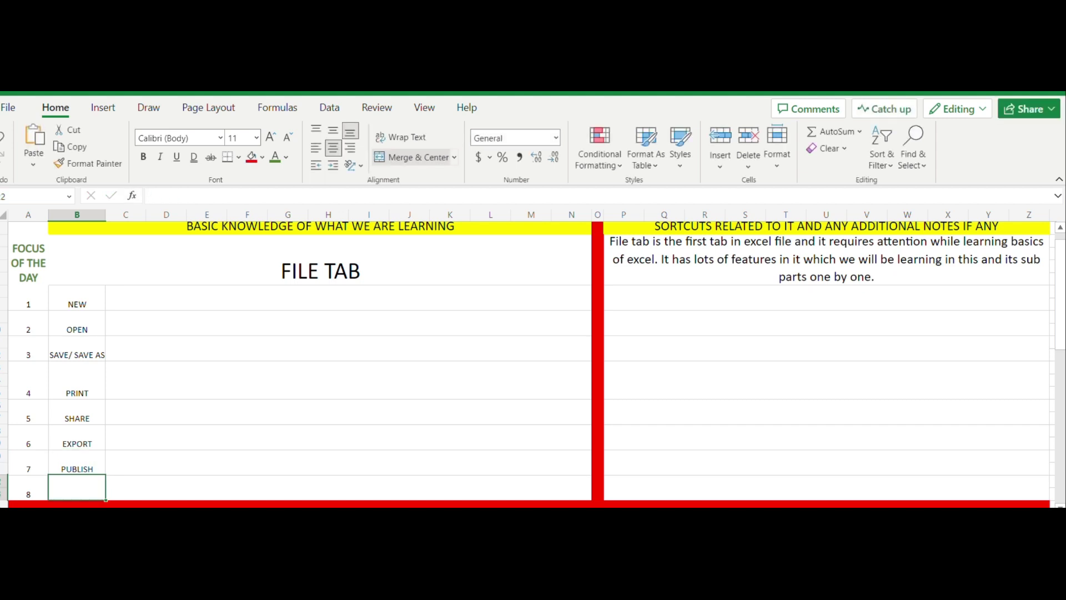
text(OPTIONS)
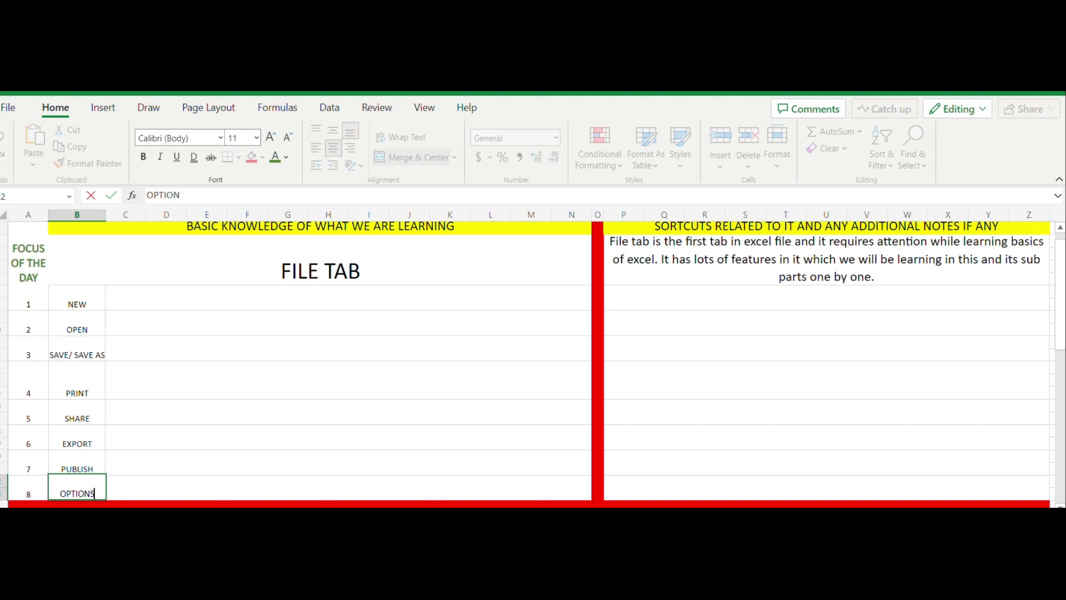
key(Return)
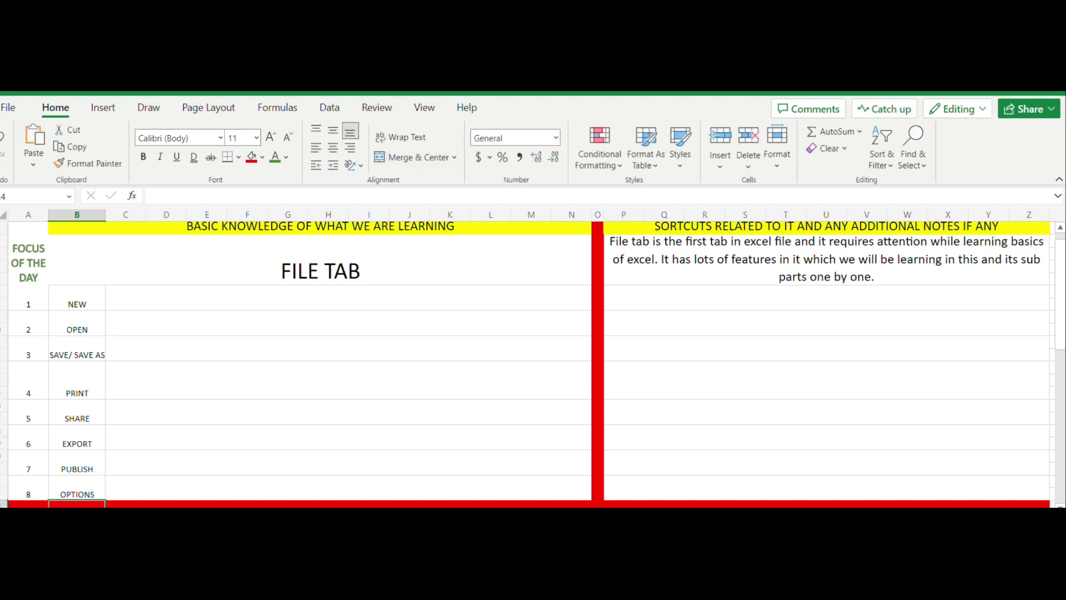
key(Up)
key(Up)
key(Up)
key(Up)
key(Up)
key(Up)
key(Up)
key(Up)
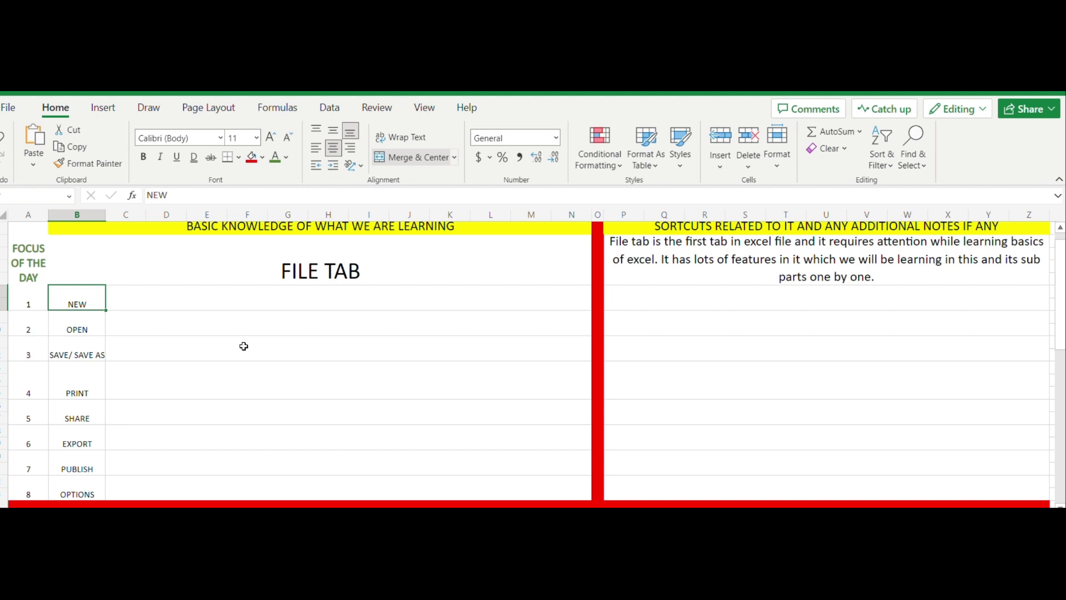
Make the NEW to OPTIONS items in B1:B8 bold with a yellow fill.
drag(241, 345, 116, 300)
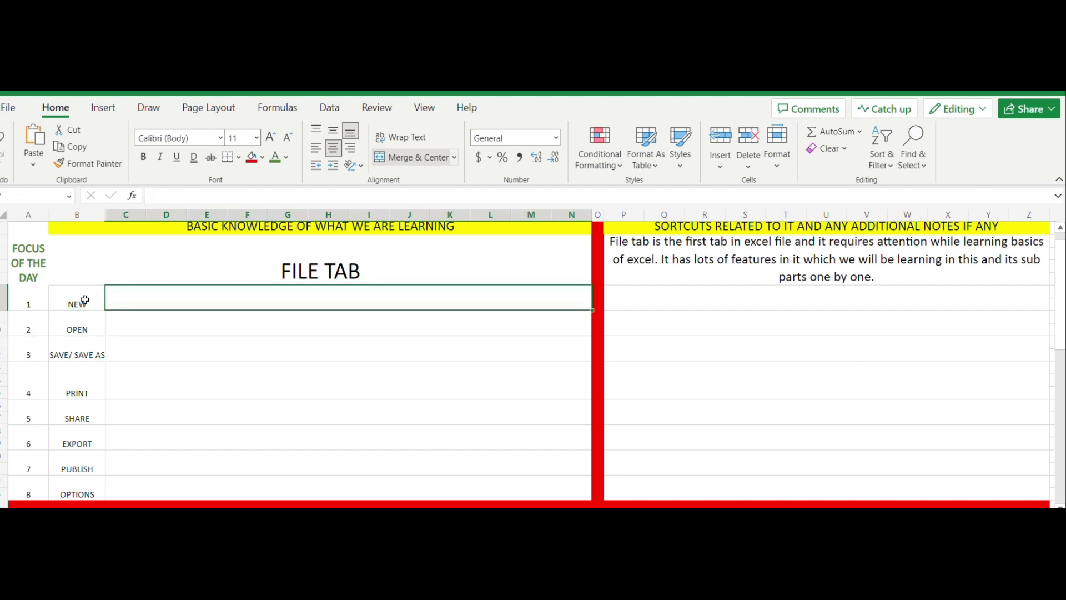
drag(78, 300, 69, 490)
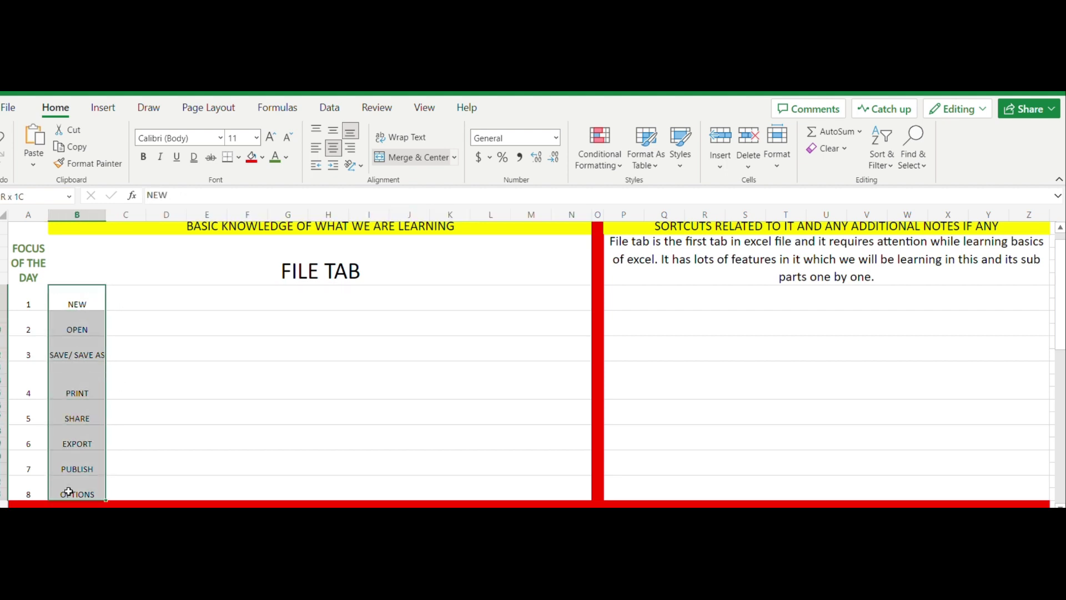
click(144, 159)
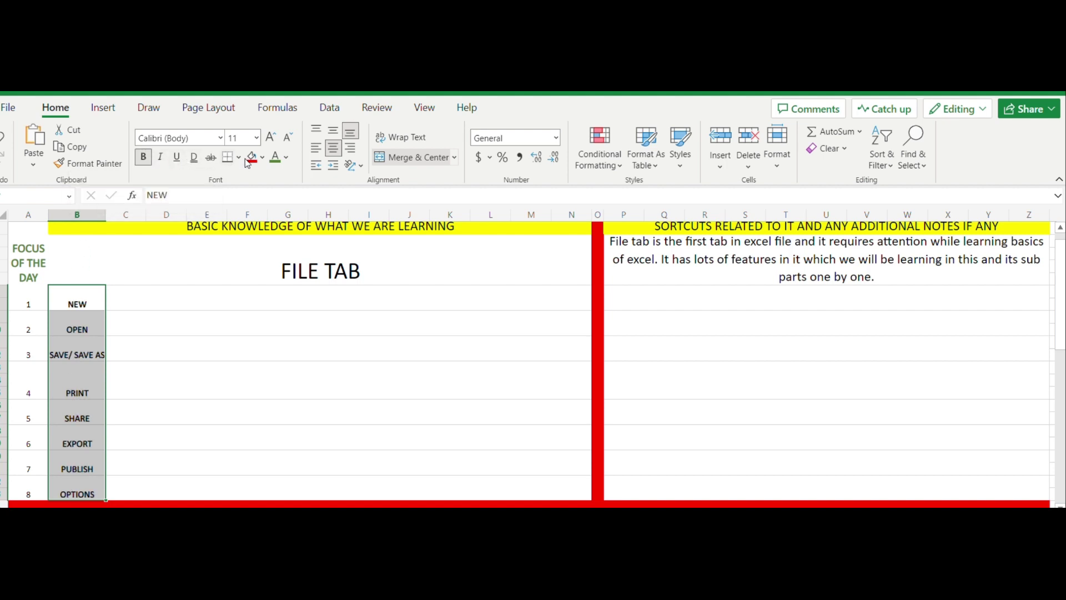
click(265, 159)
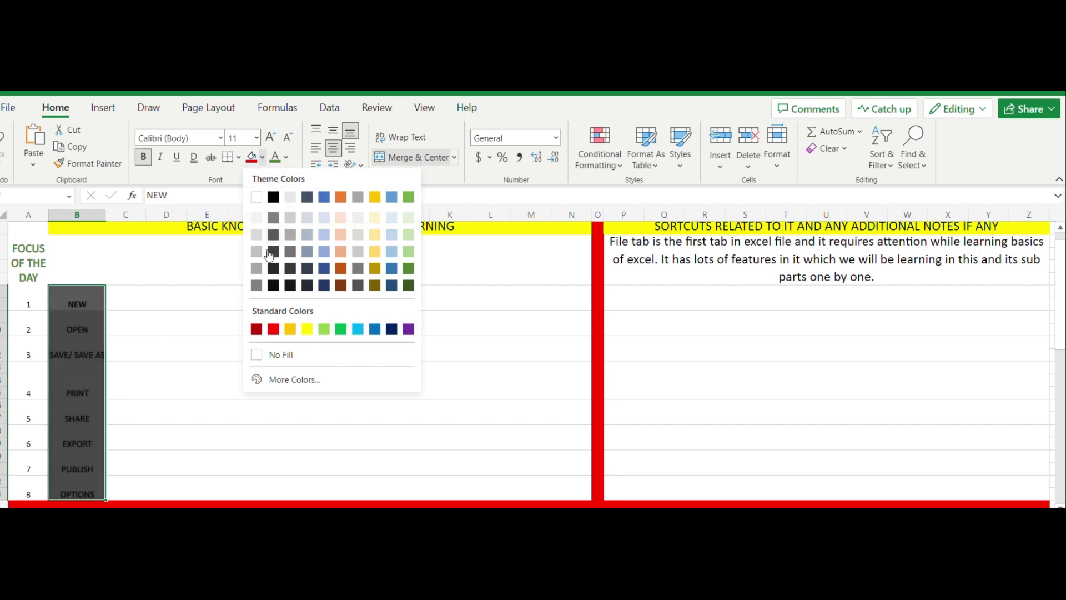
click(307, 334)
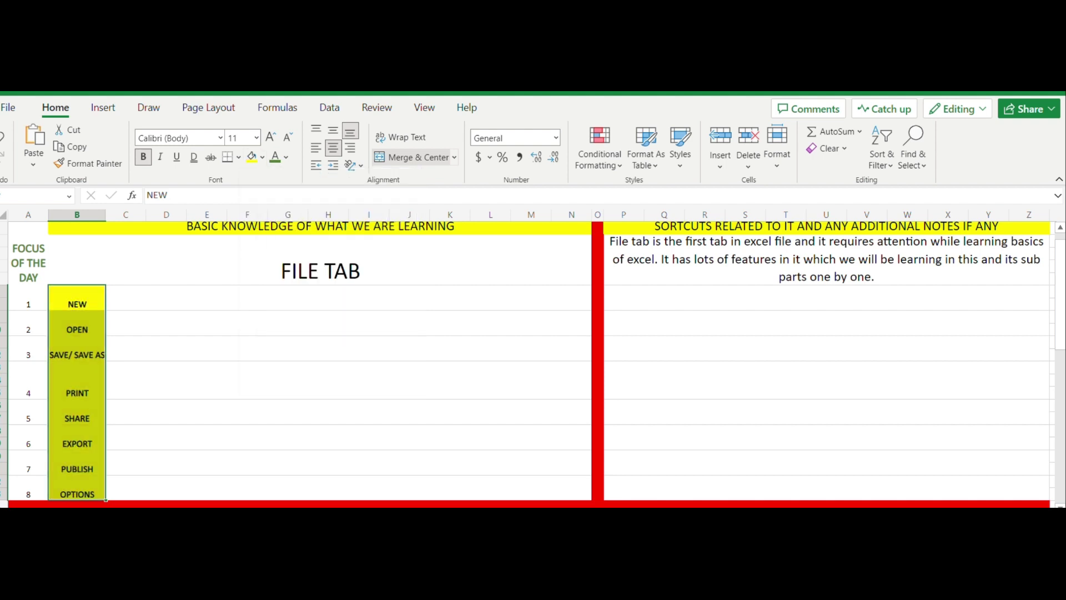
click(234, 296)
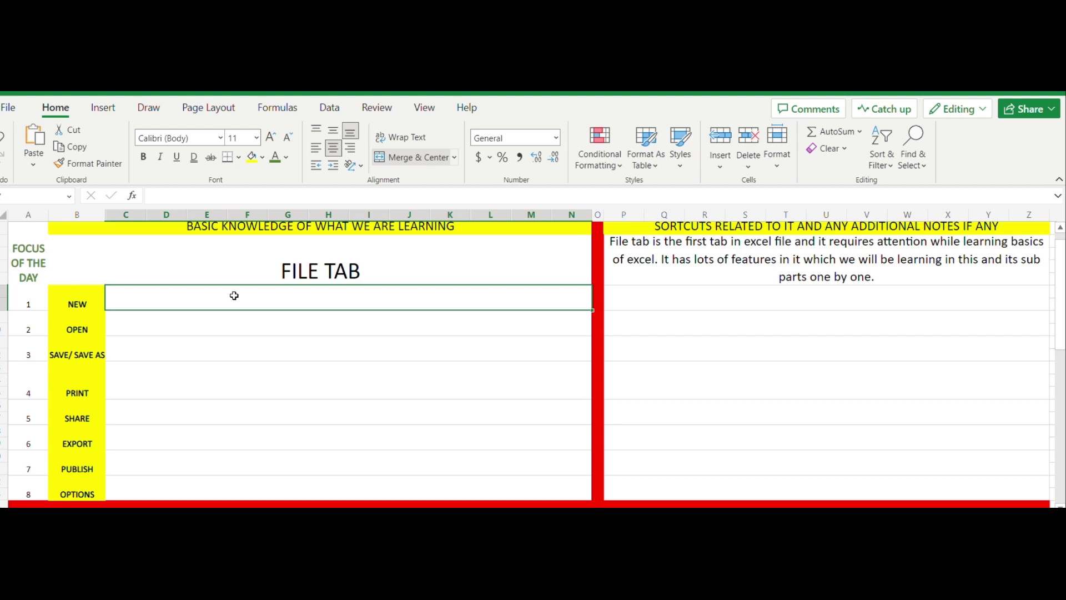
Type in C1:N1 that New opens a new excel file: 'We go to FILE then NEW to open a new excel.'.
text(N)
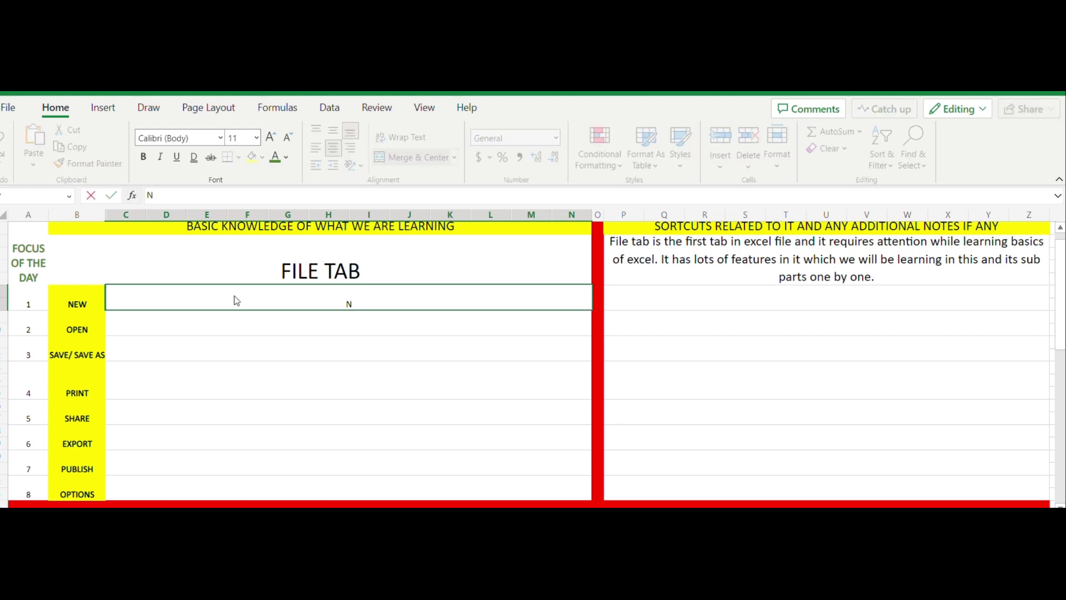
text(ew tab is in which )
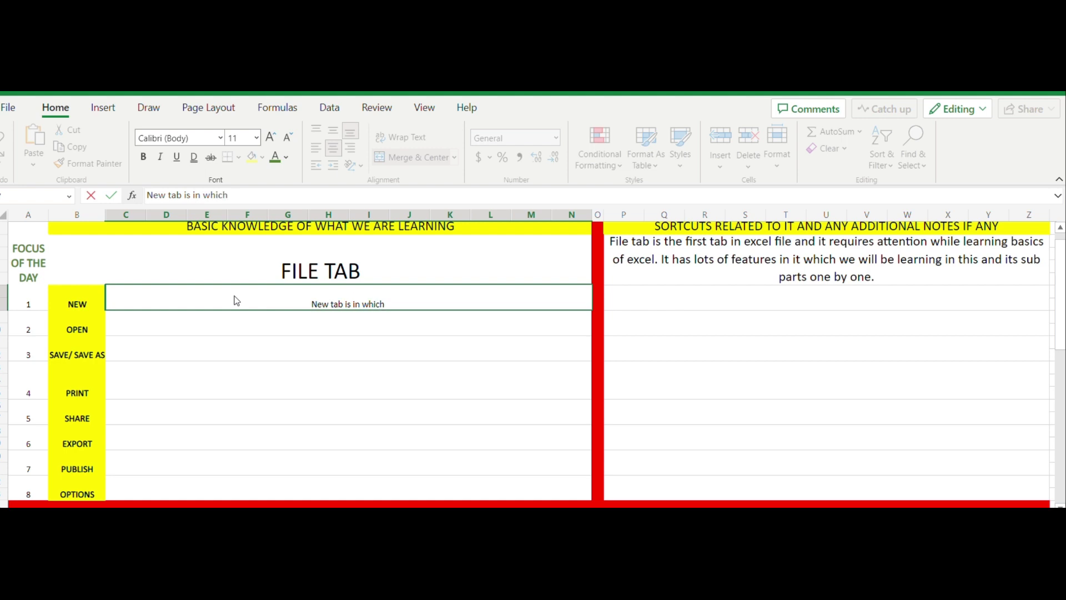
text(whenever)
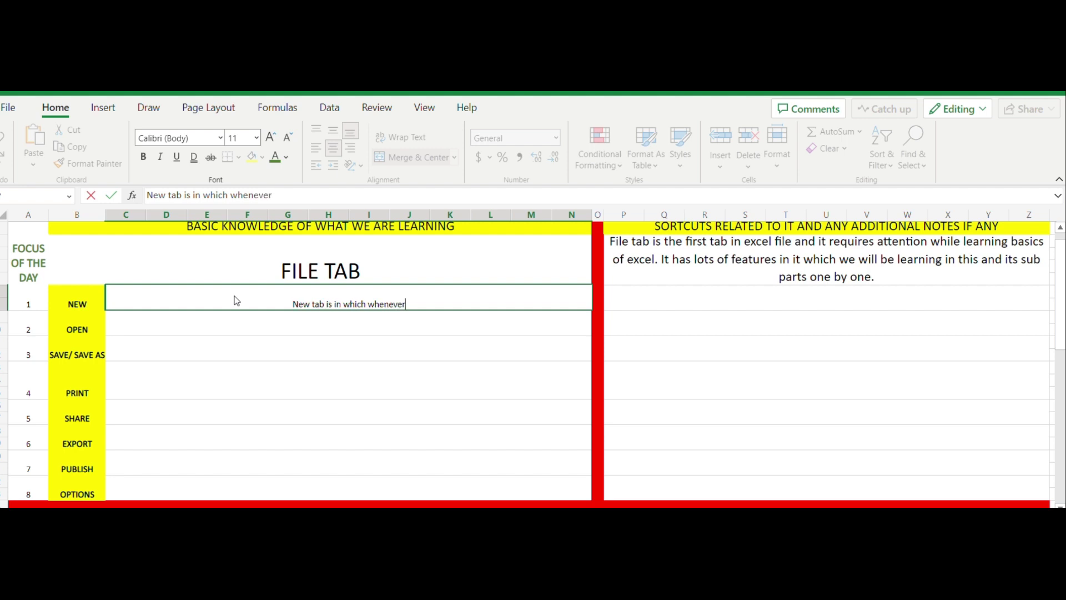
text( we requ)
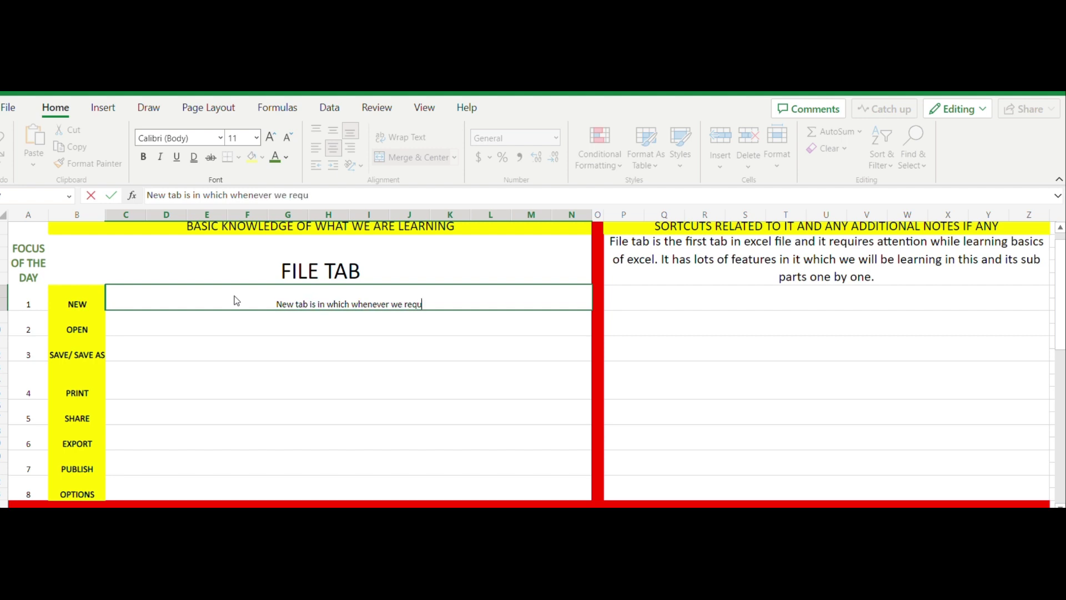
text(ire a new )
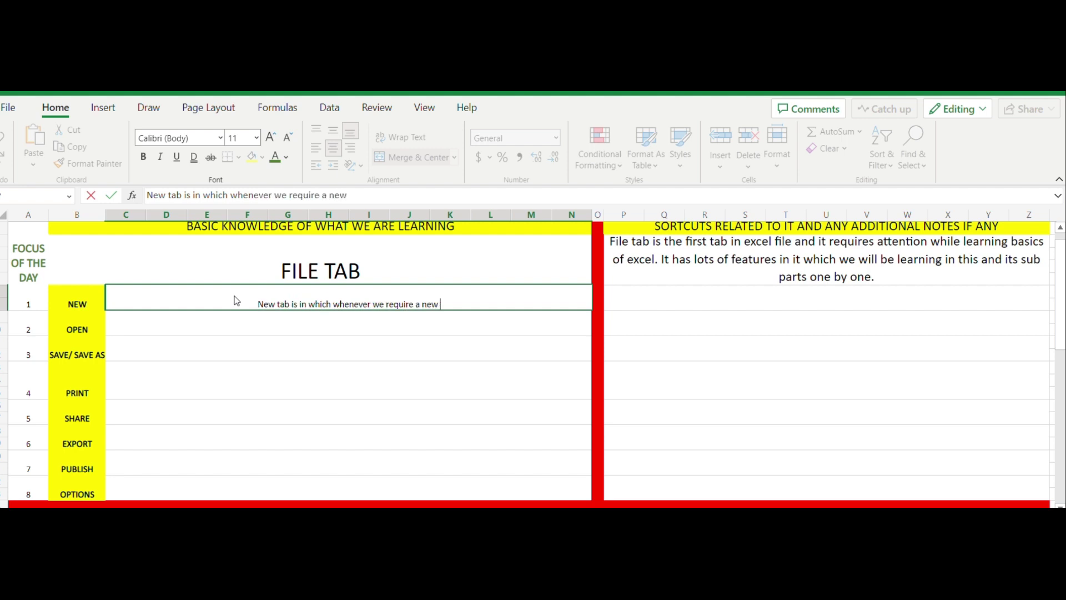
text(excel file )
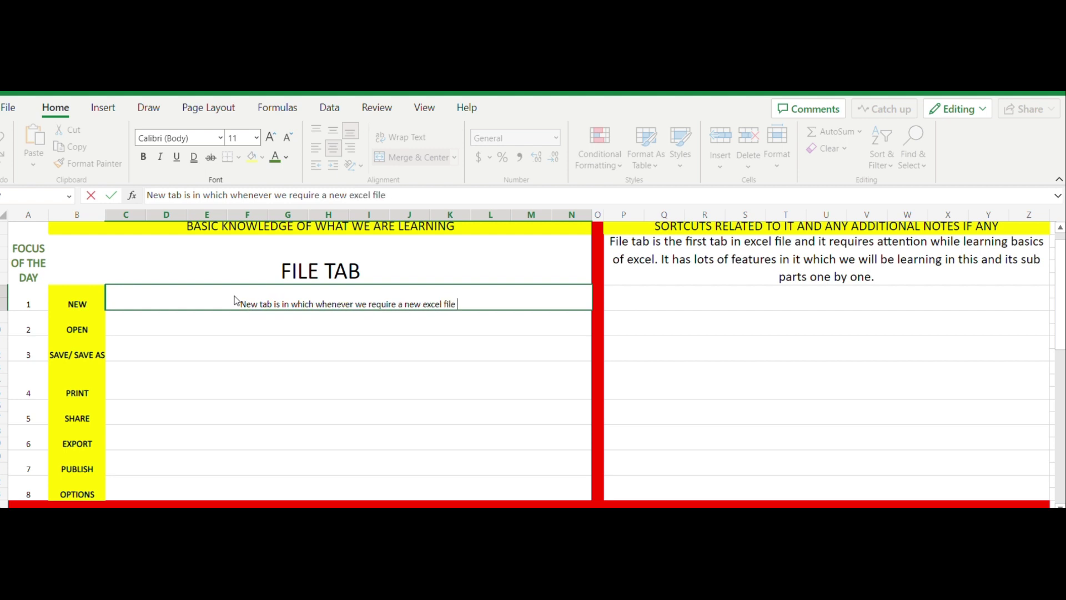
text(to open w)
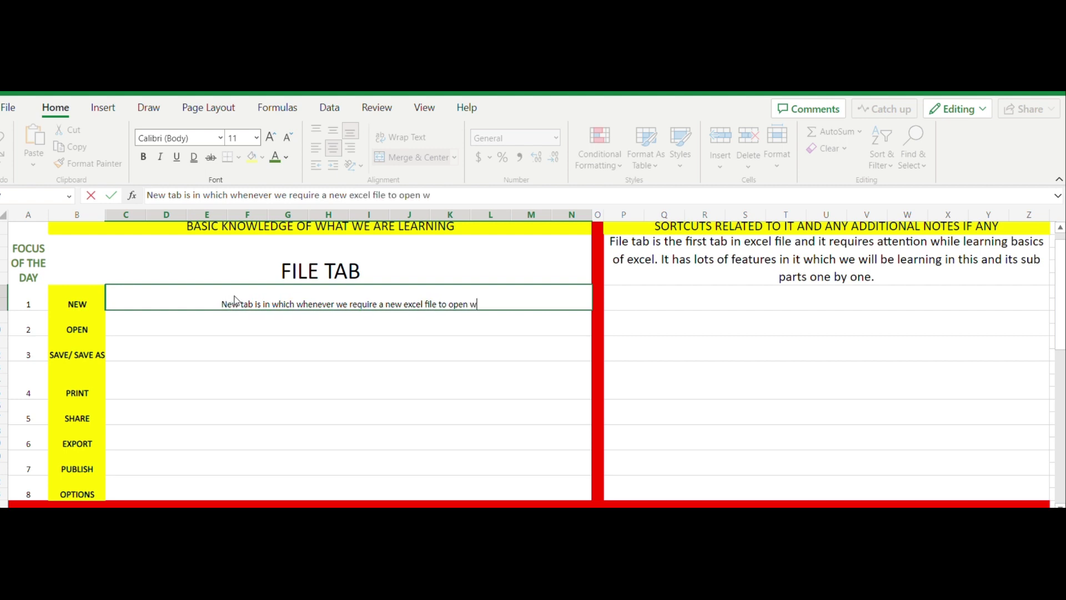
text(e use this ab)
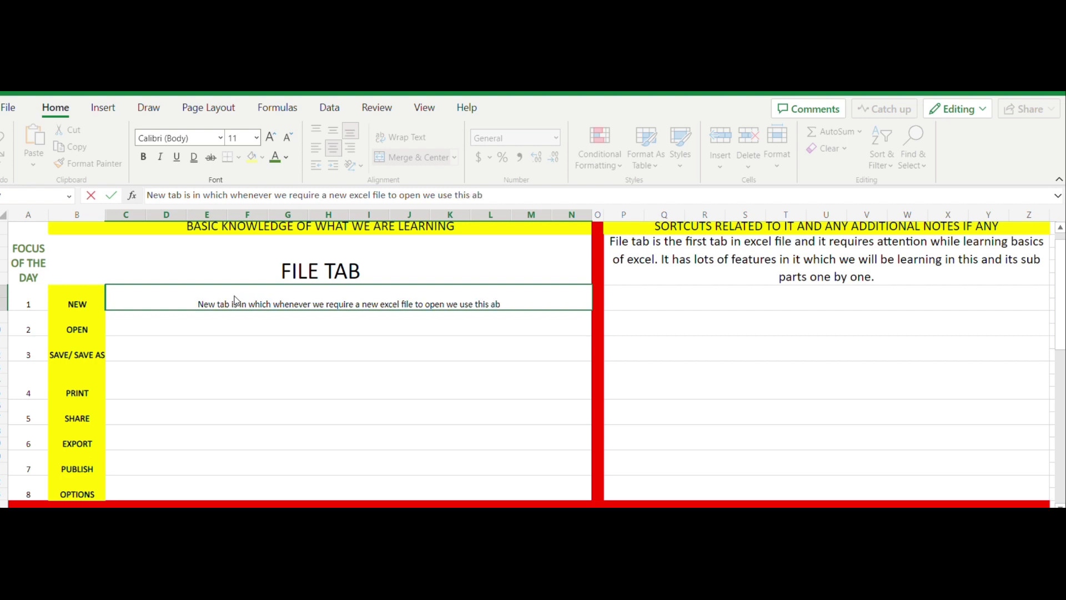
key(BackSpace)
key(BackSpace)
text(tab)
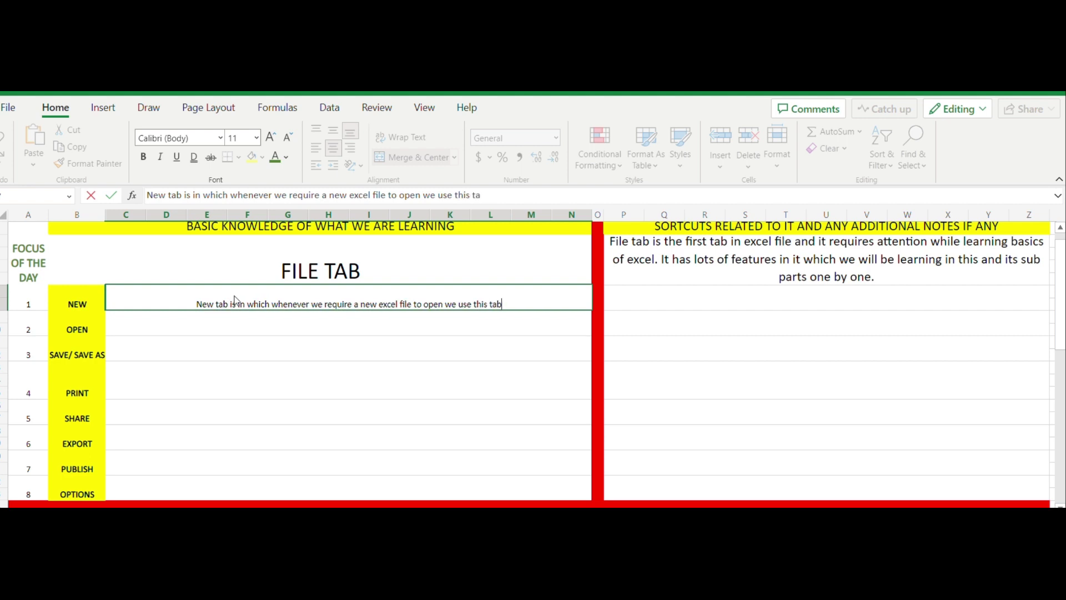
text(.)
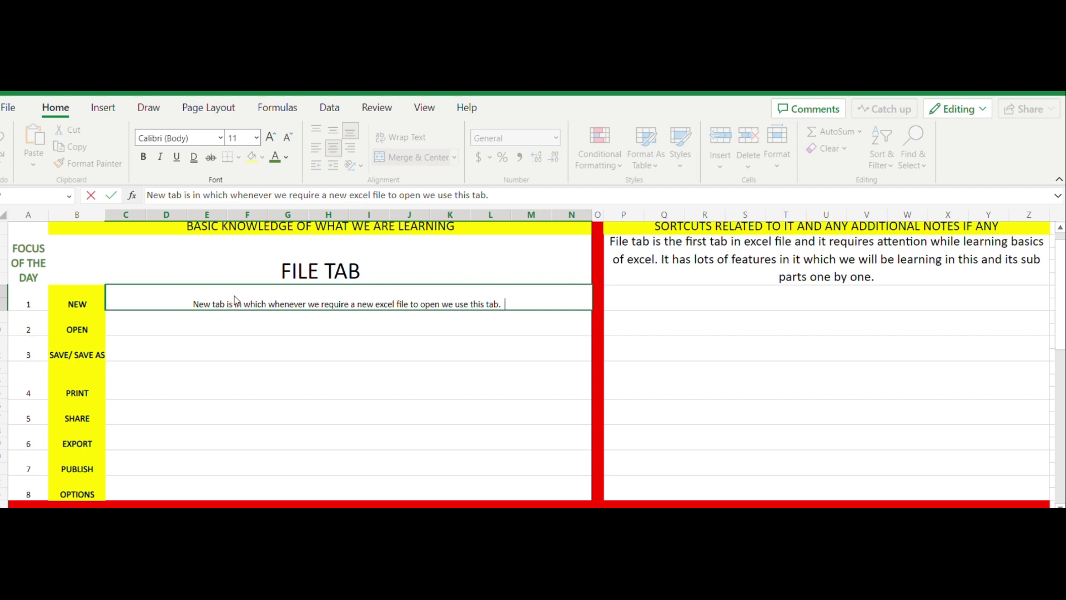
text(We)
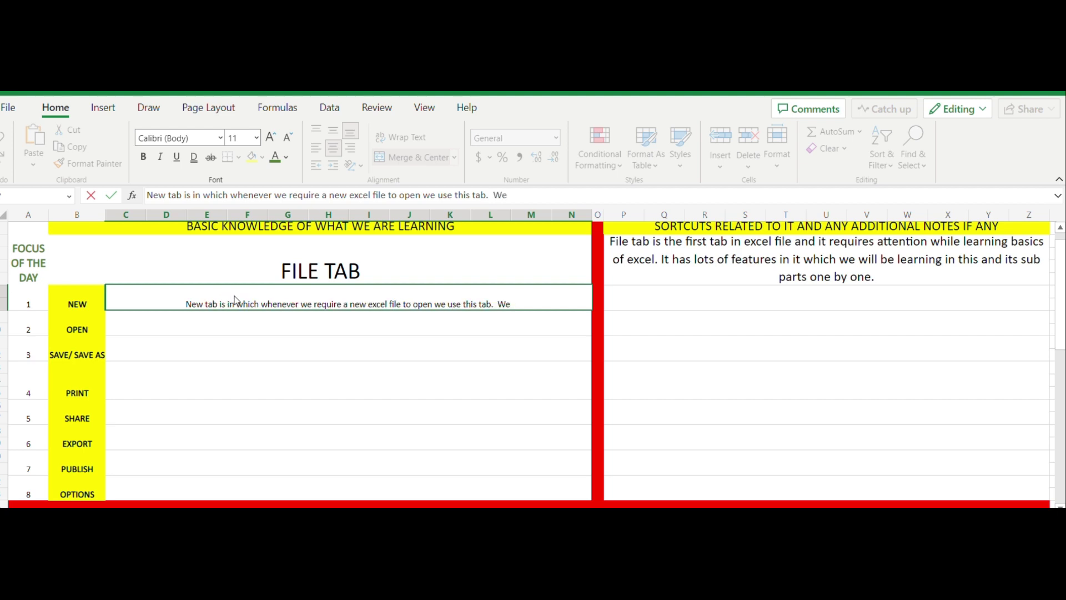
text( go to FIL)
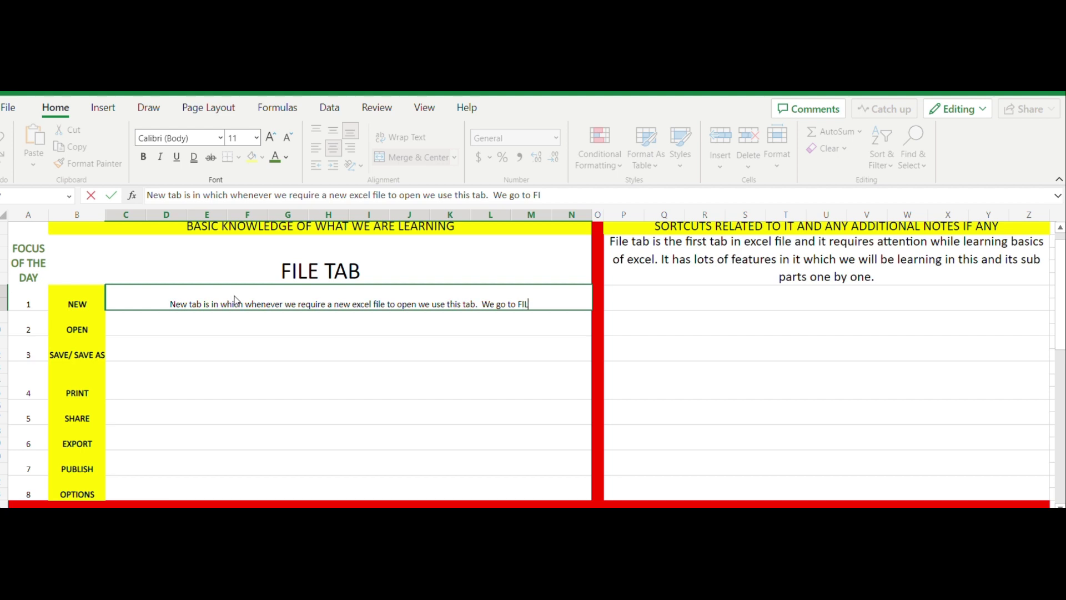
text(E the)
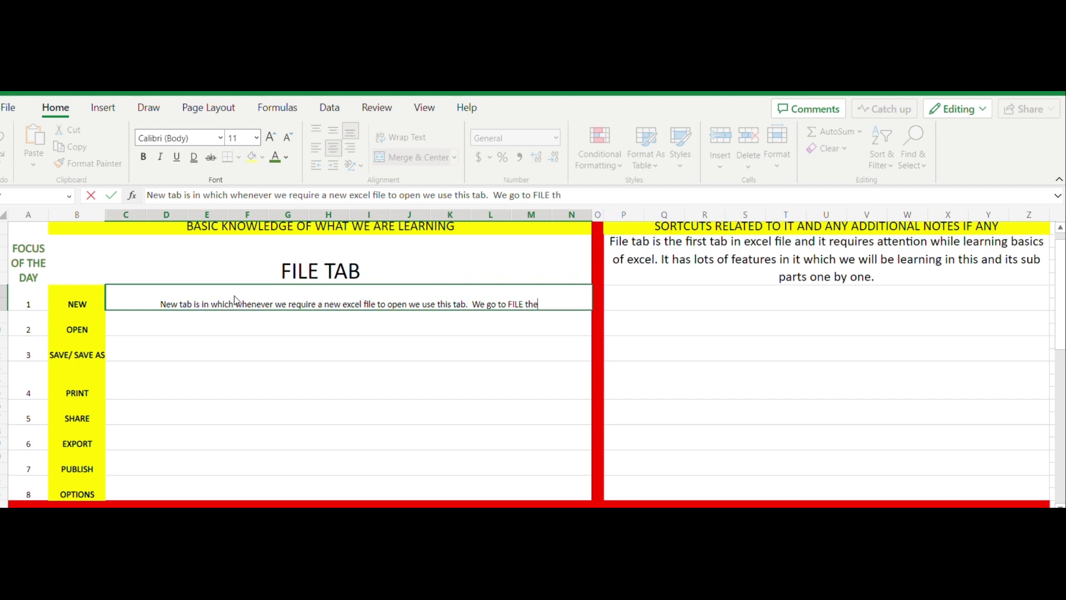
text(n NEW)
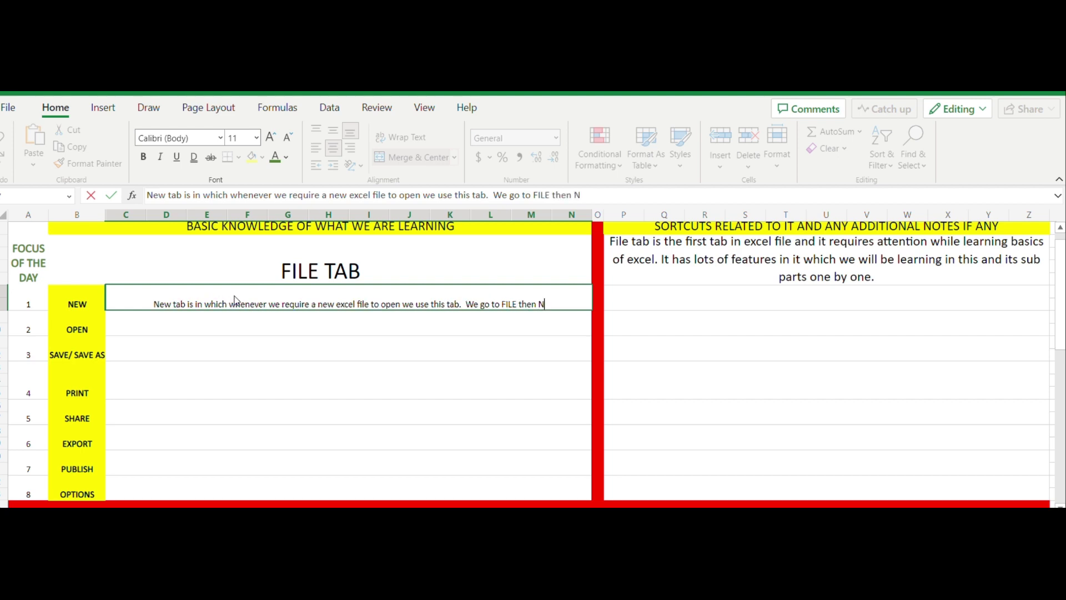
text( to )
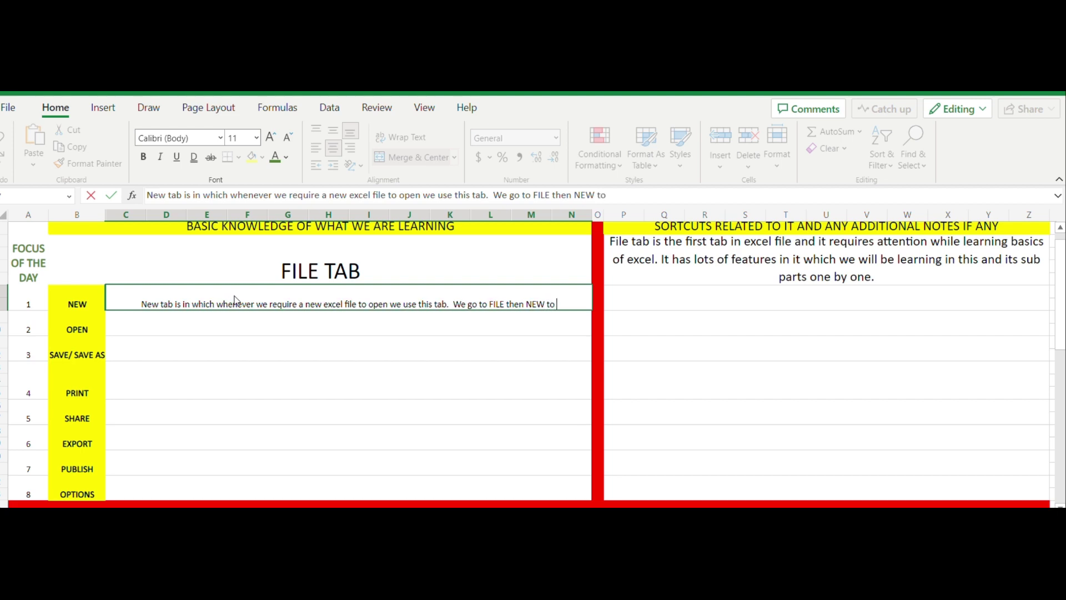
text(open a new )
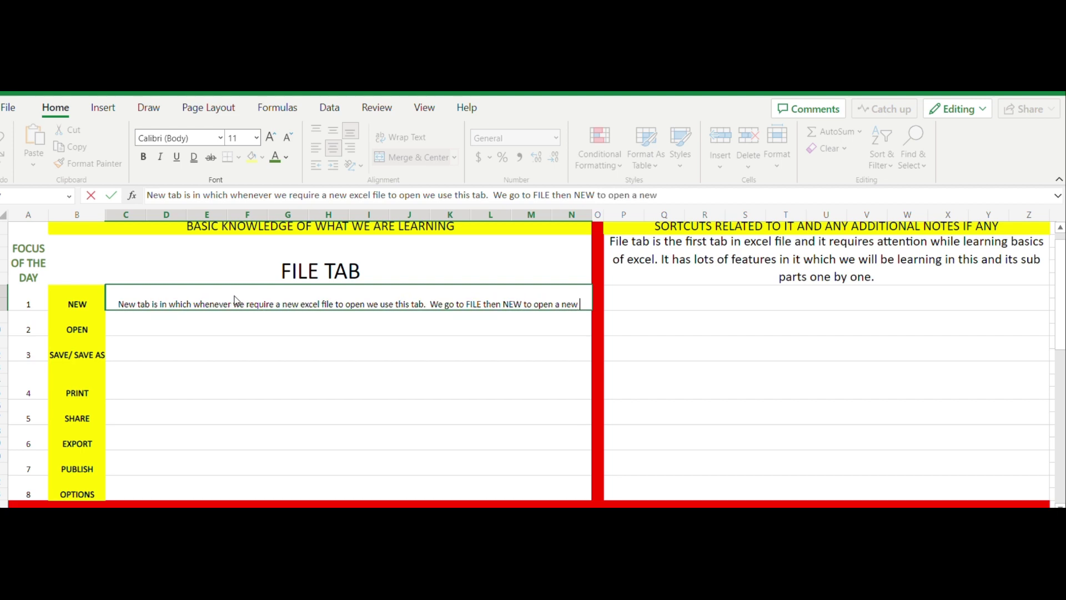
text(excel)
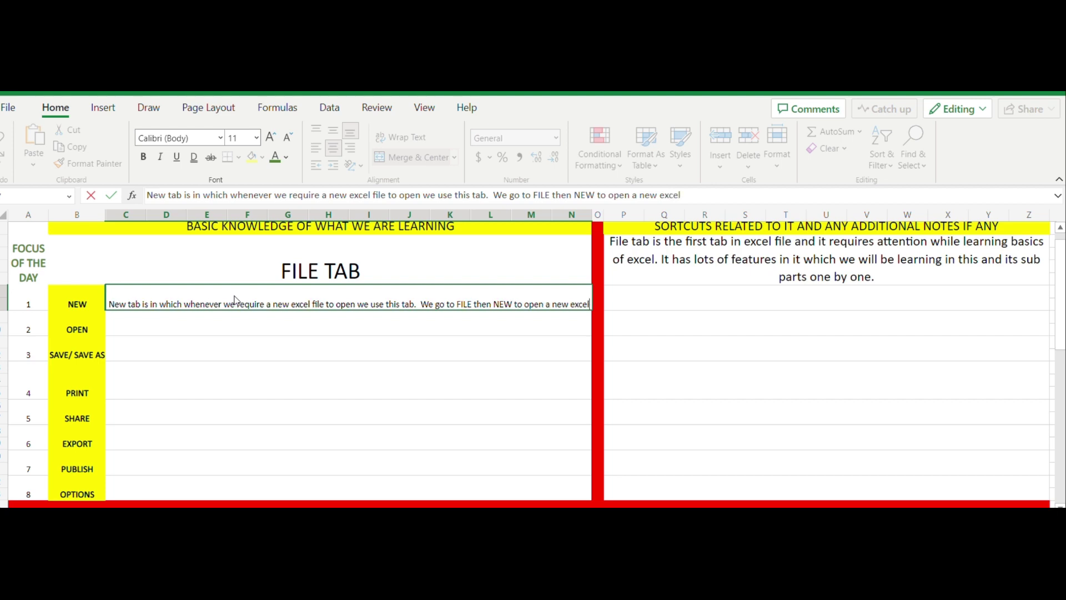
text(.)
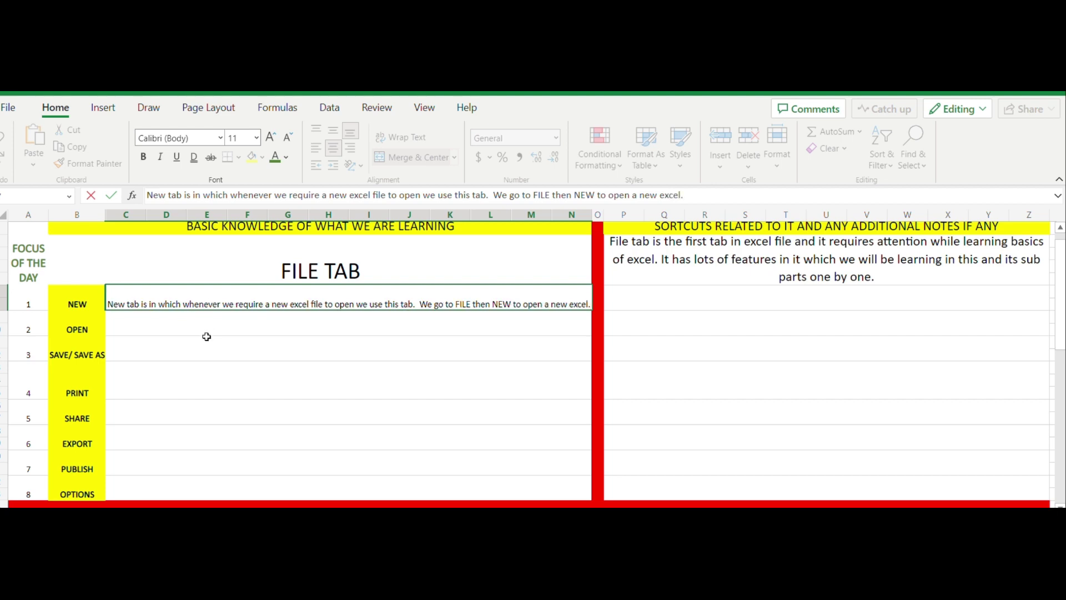
click(251, 321)
Wrap the NEW explanation in C1:N1 at font size 12, leaving it not bold.
click(241, 291)
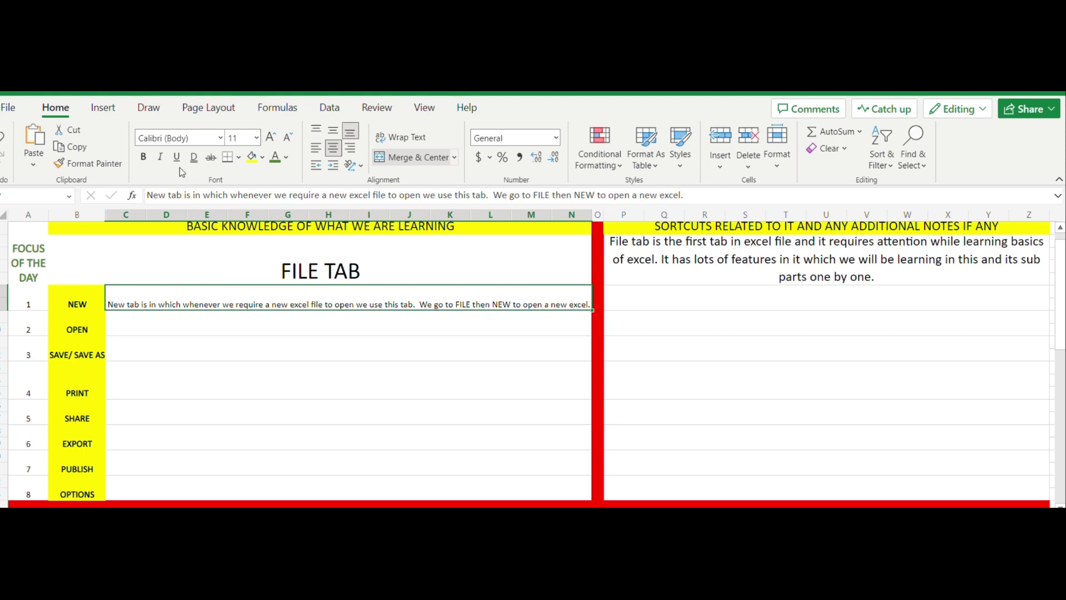
click(275, 140)
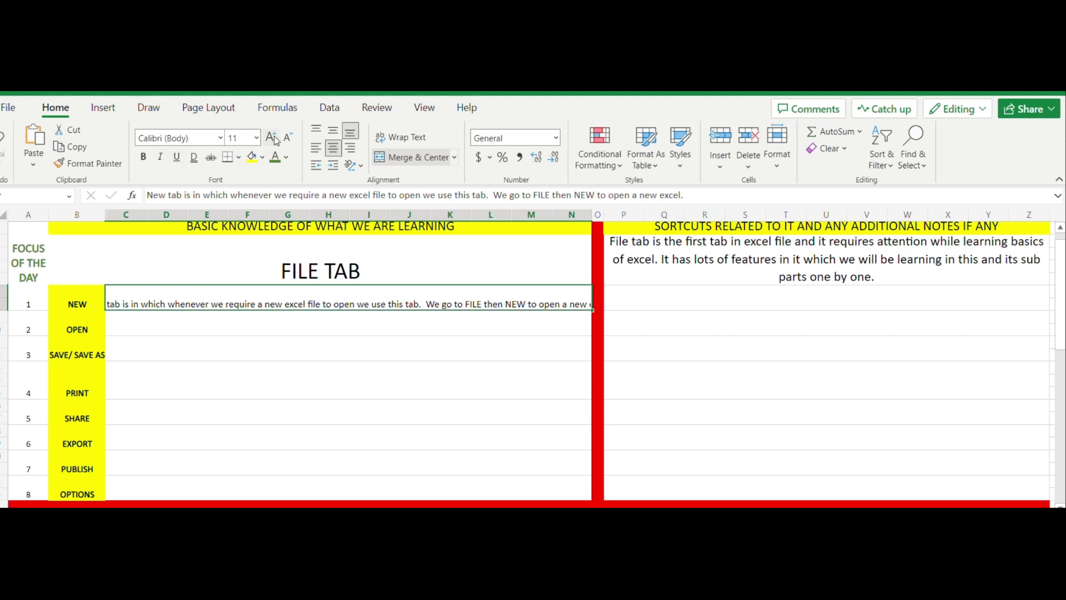
click(410, 138)
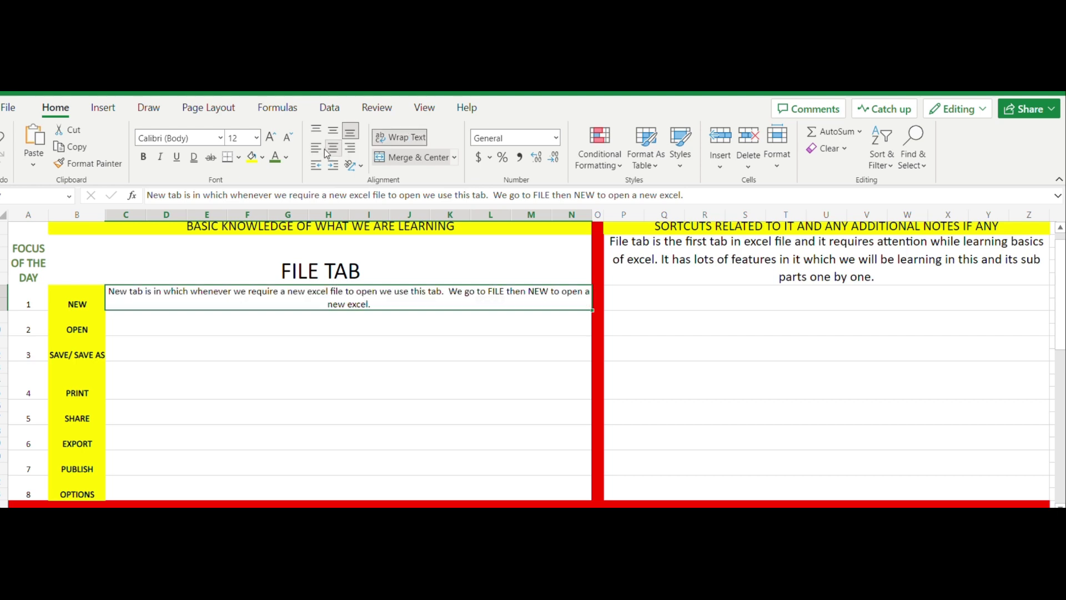
click(270, 138)
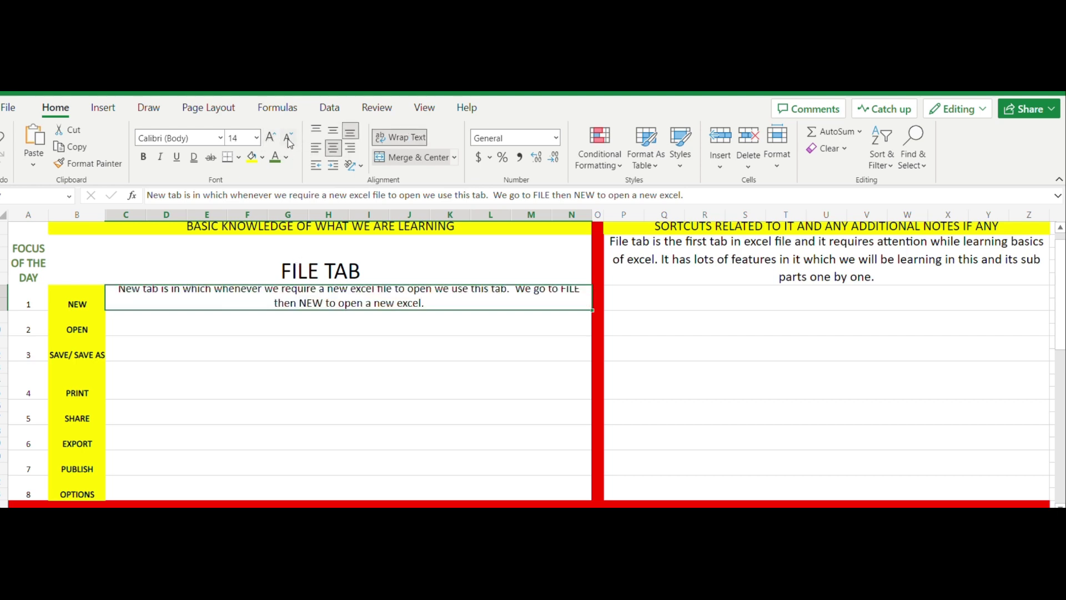
click(288, 138)
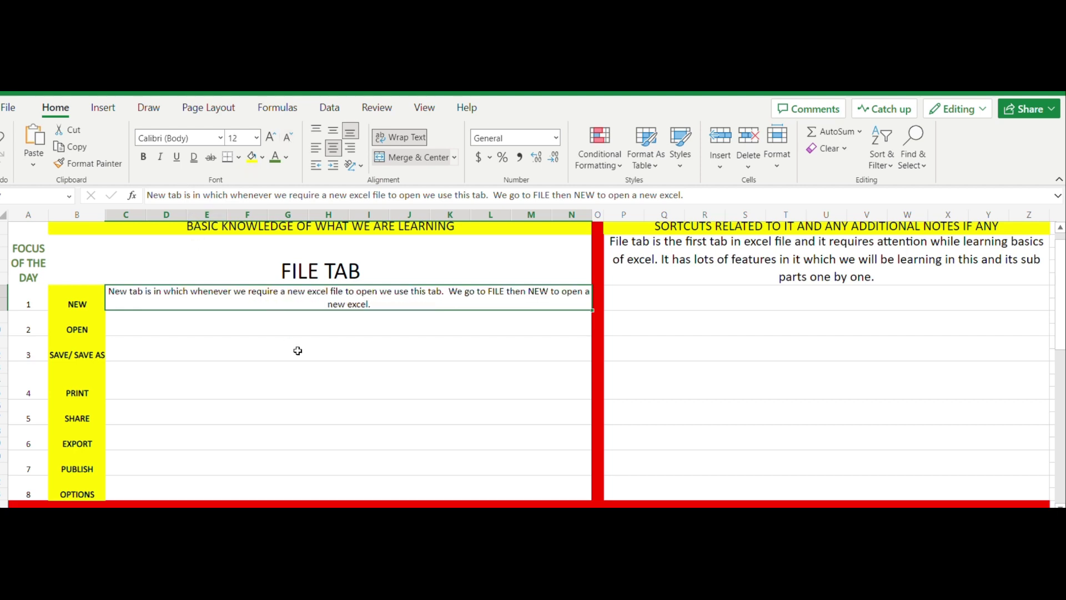
click(390, 365)
click(740, 305)
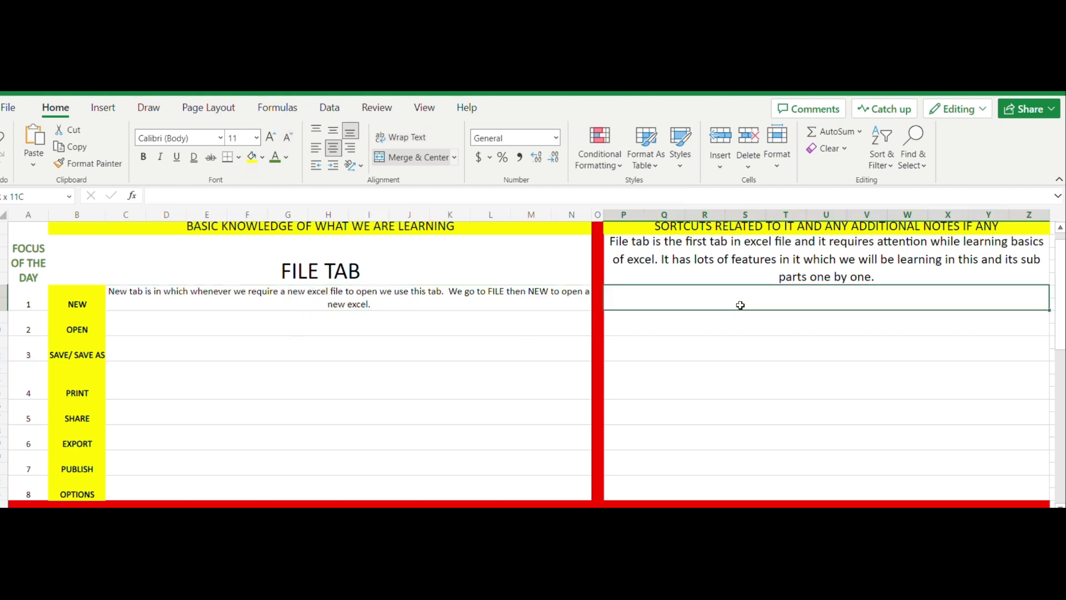
click(453, 298)
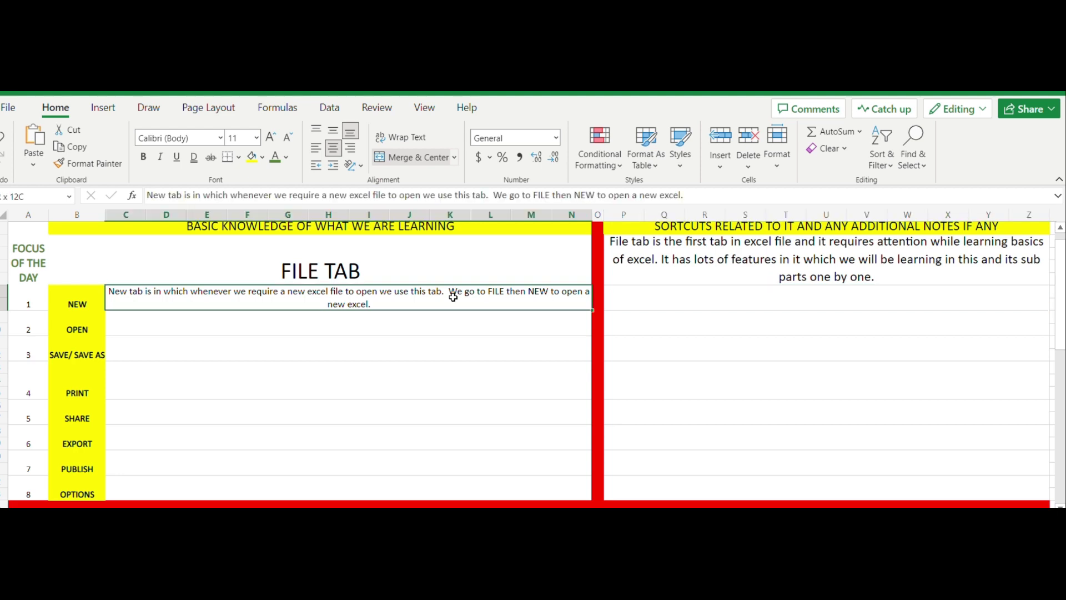
click(148, 160)
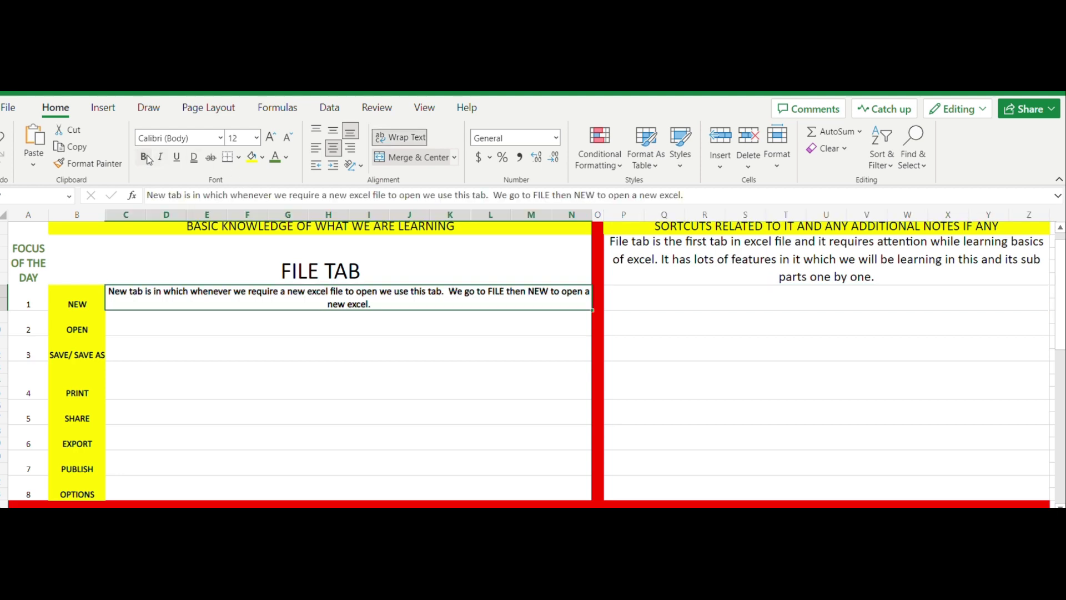
click(149, 160)
click(763, 296)
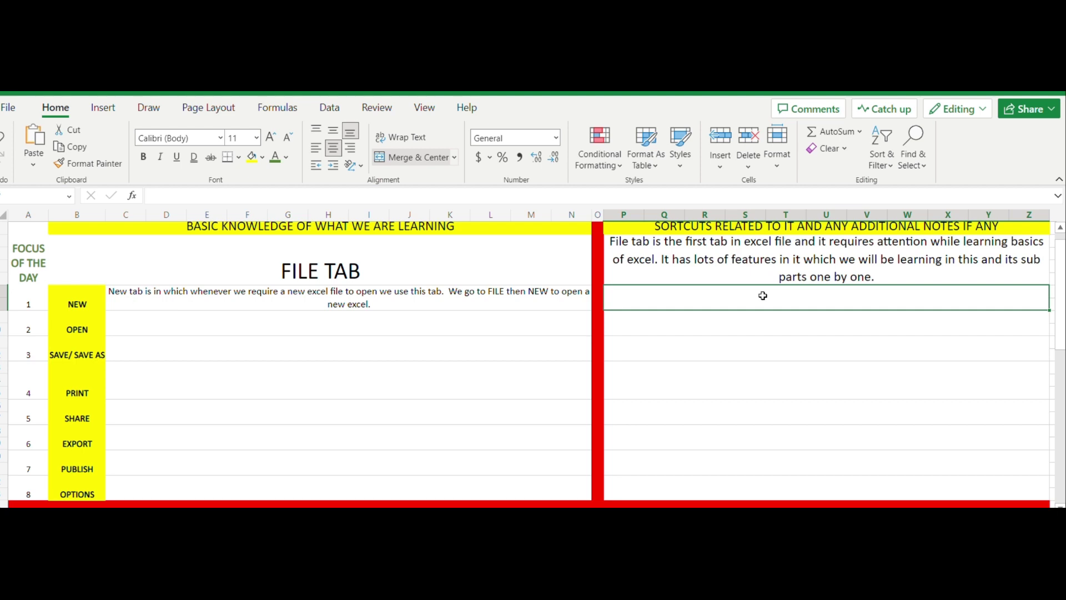
Type 'SORTCUT FOR NEW TAB - CTRL + N' in the notes cell beside NEW.
text(S)
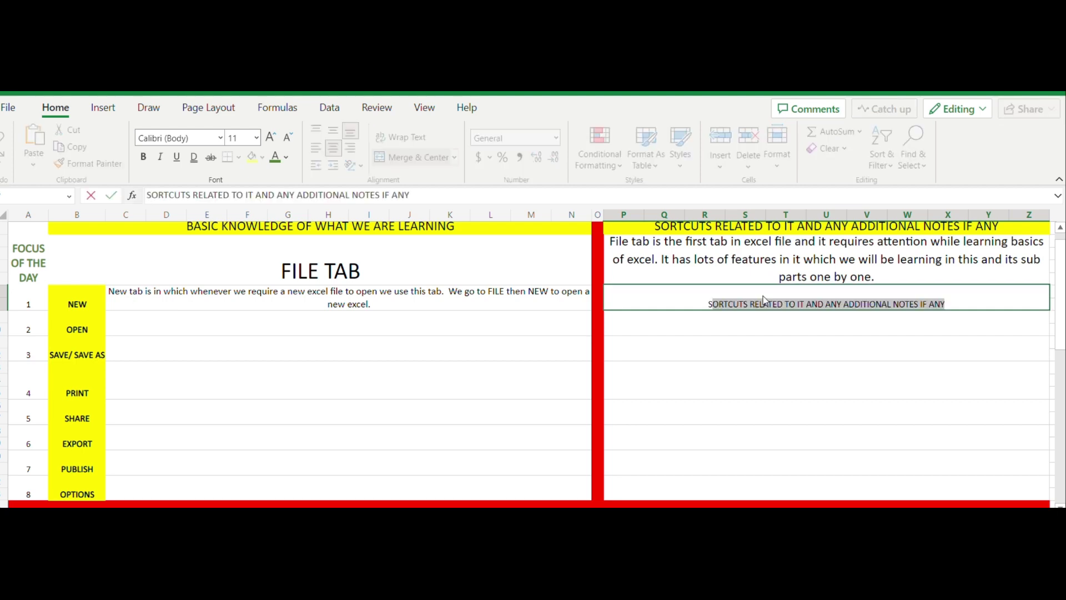
key(BackSpace)
key(BackSpace)
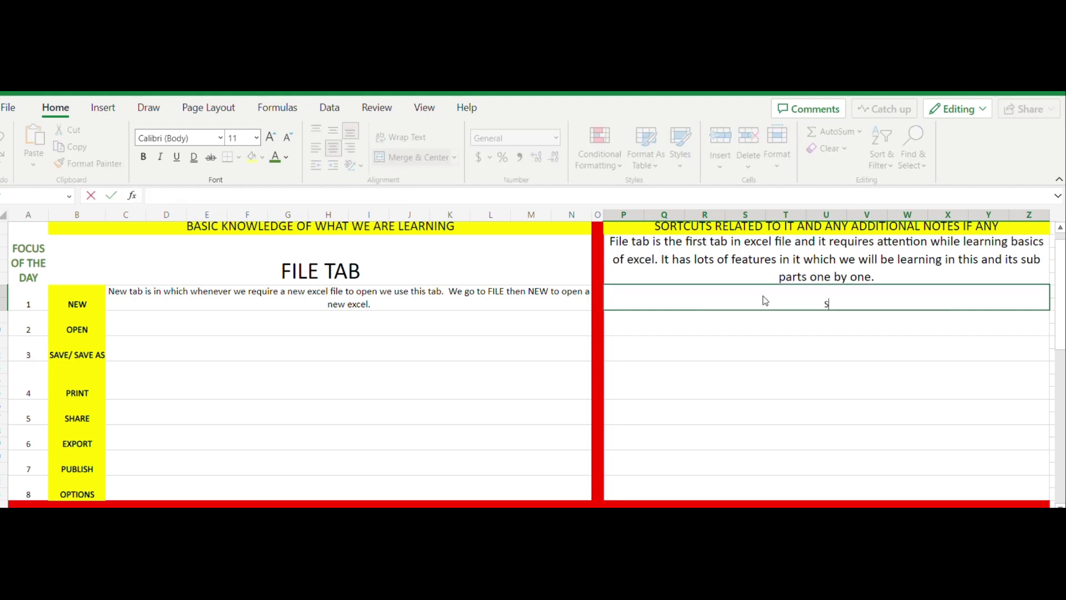
text(SH)
key(BackSpace)
text(ORTCUT O)
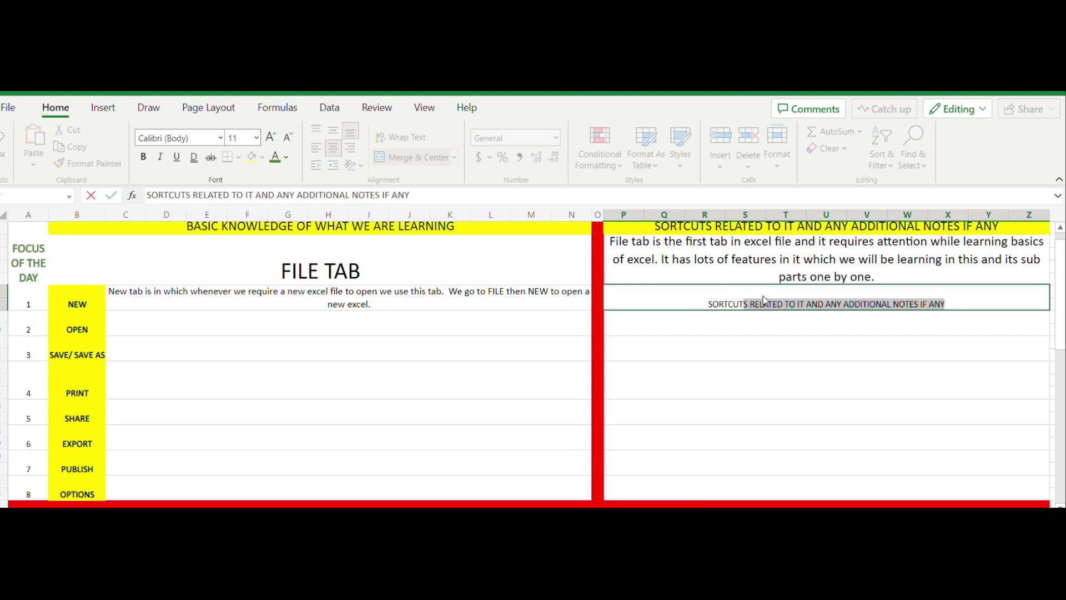
text(F)
key(BackSpace)
key(BackSpace)
text(FO)
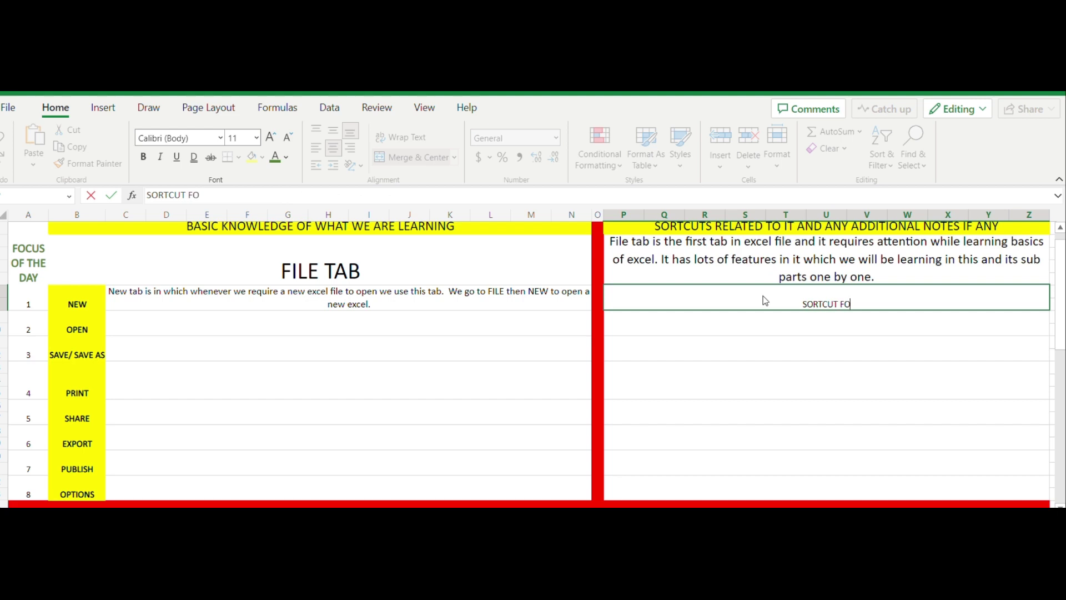
text(R NEW )
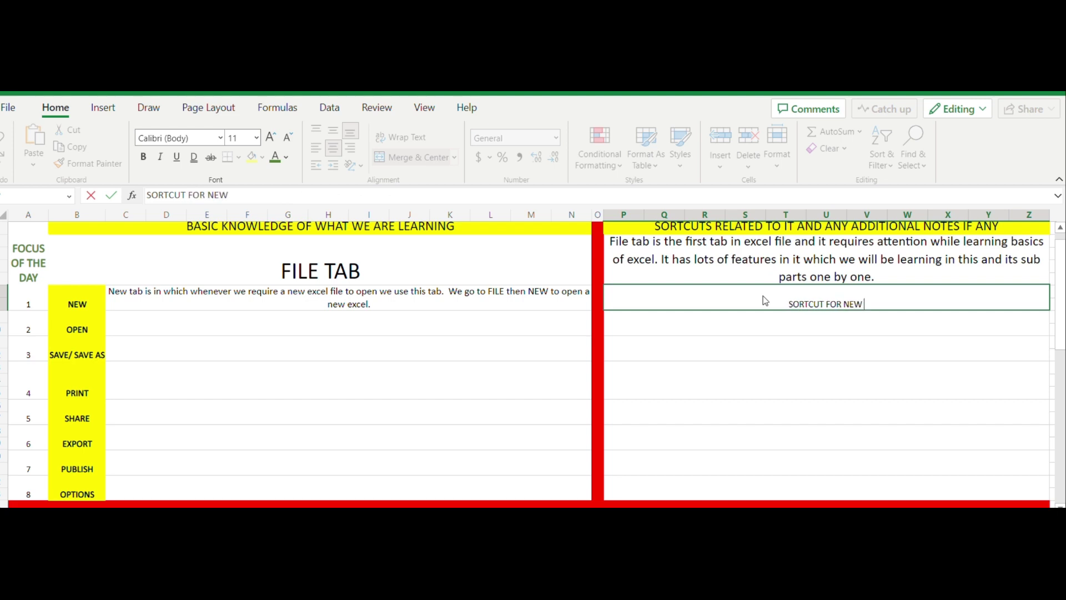
text(TAB)
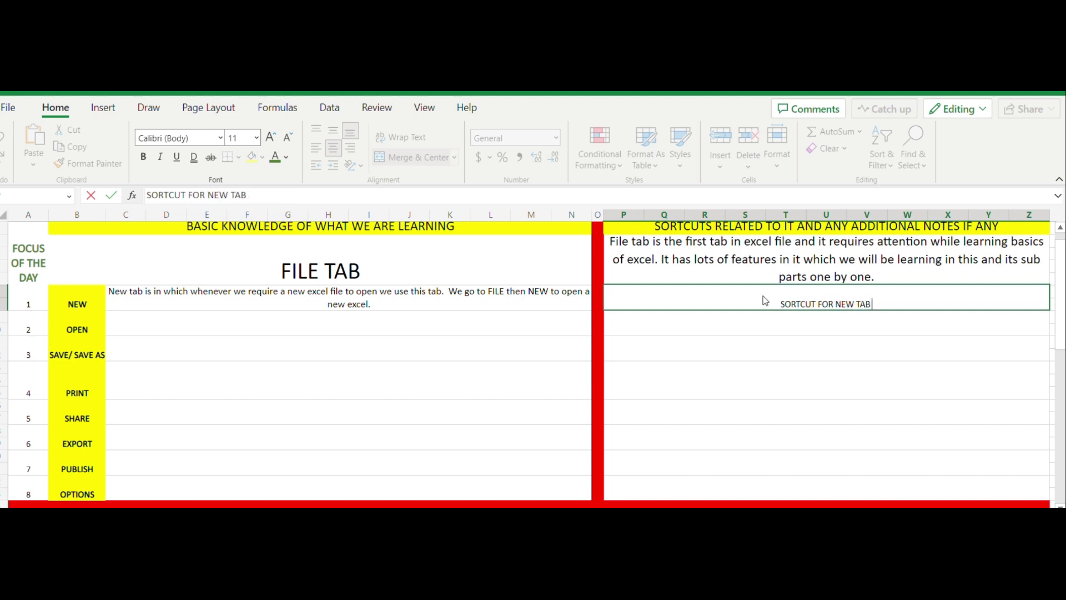
text( - CTRL)
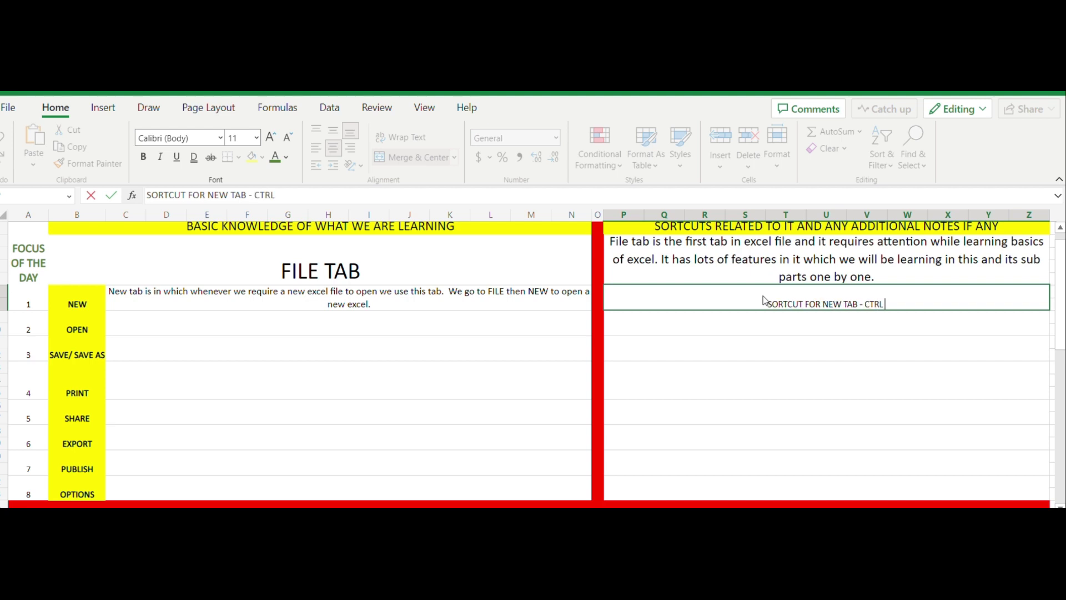
text( + N)
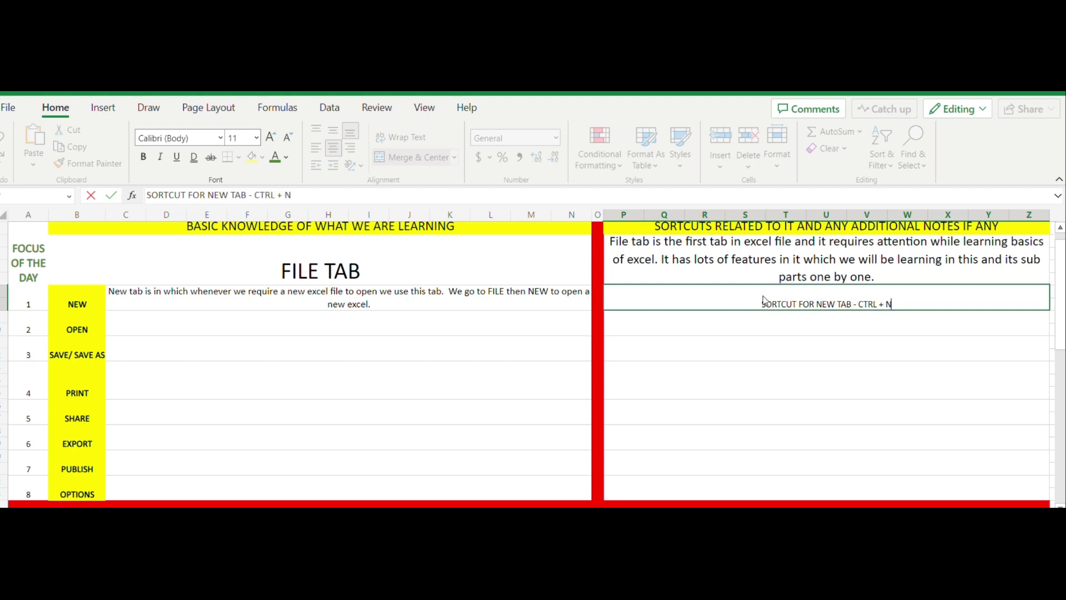
click(769, 330)
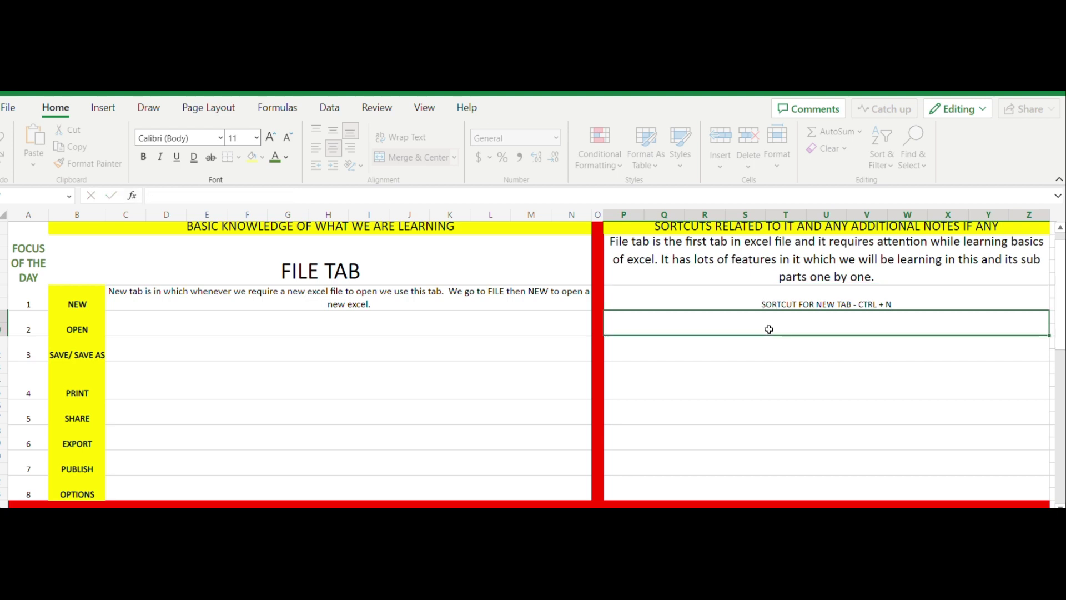
Set the CTRL + N shortcut note to bold at size 16.
click(793, 300)
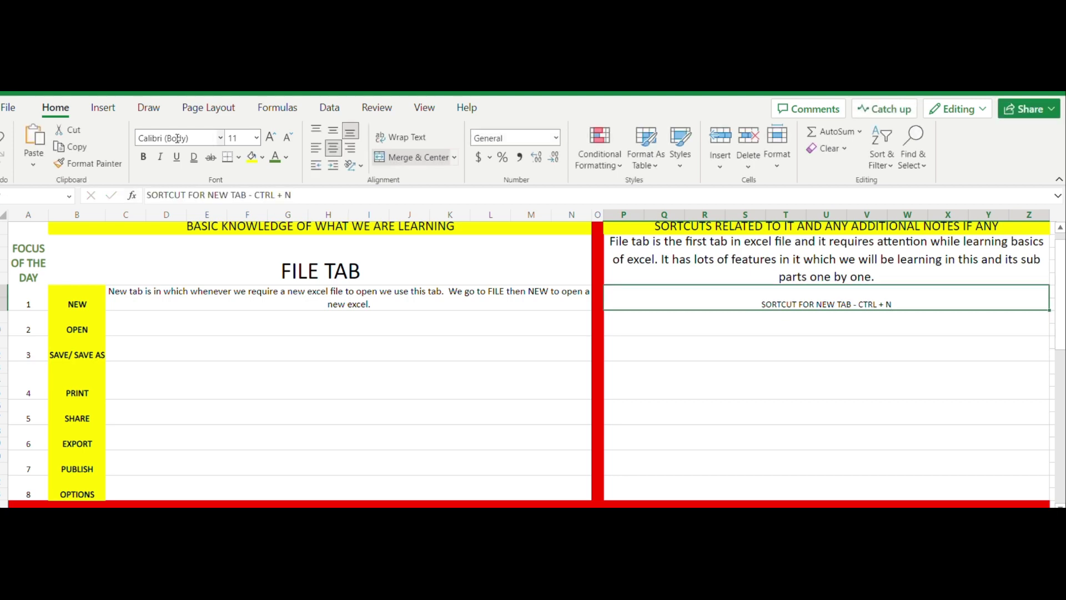
click(270, 138)
click(271, 138)
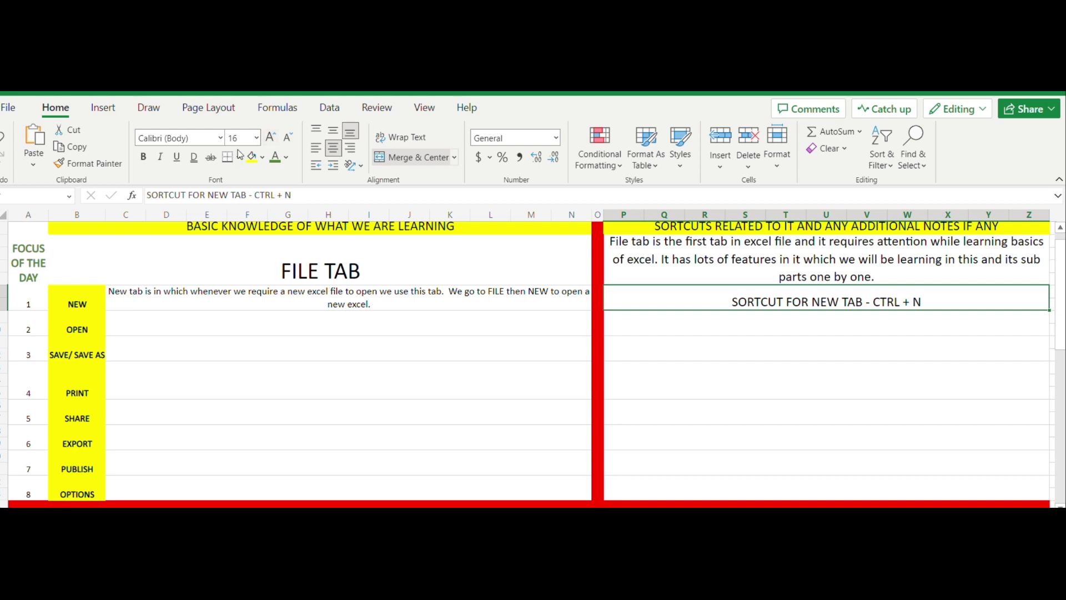
click(144, 157)
click(188, 295)
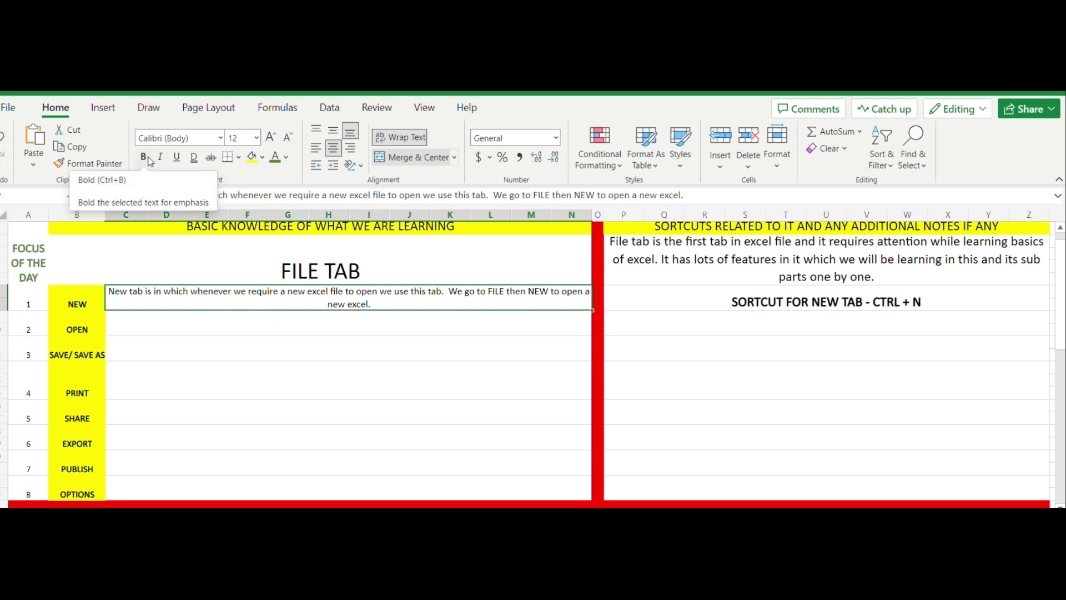
Set the row-1 NEW explanation text to font size 13, adjusting the row height above it.
click(271, 137)
click(271, 137)
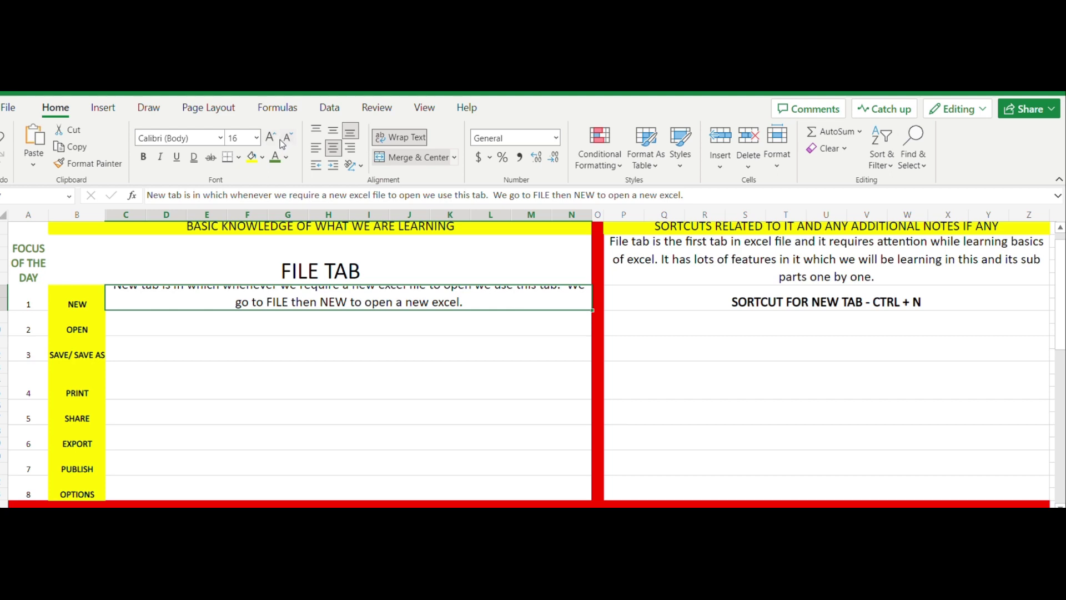
click(289, 140)
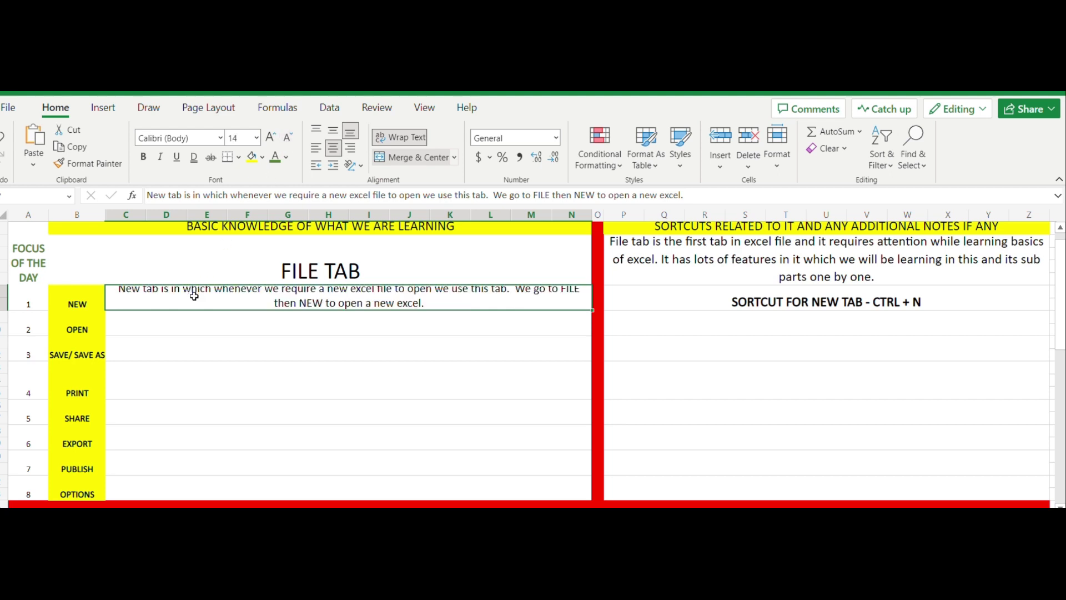
click(191, 321)
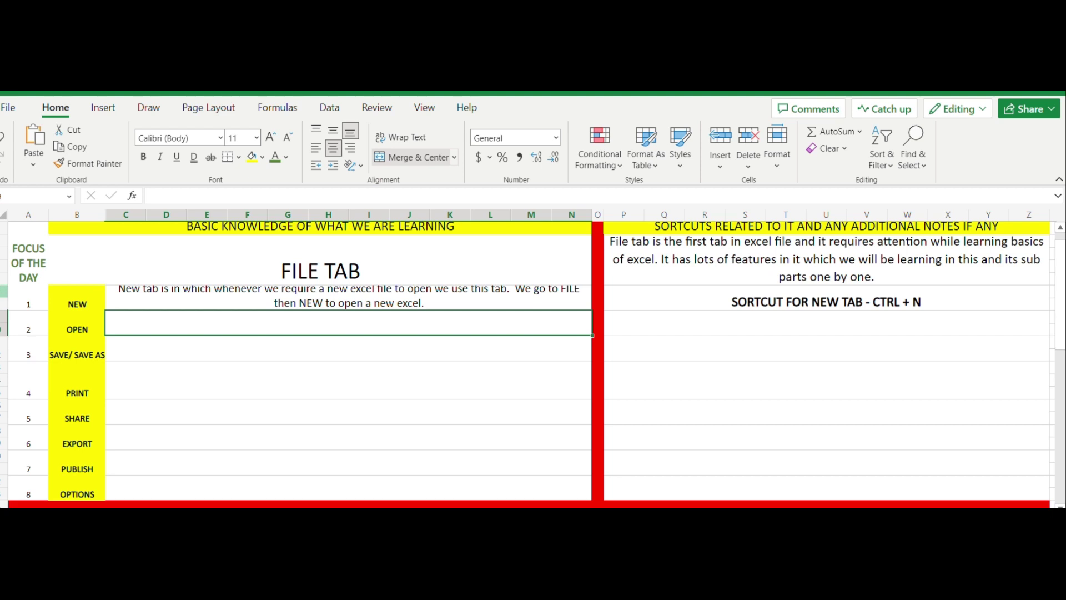
drag(5, 285, 5, 273)
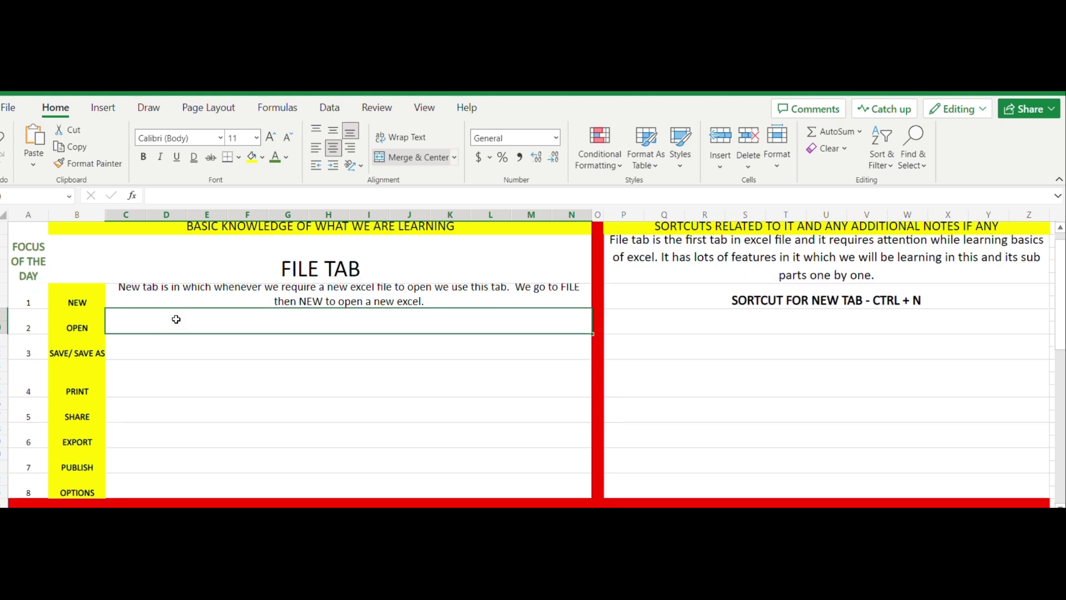
click(304, 288)
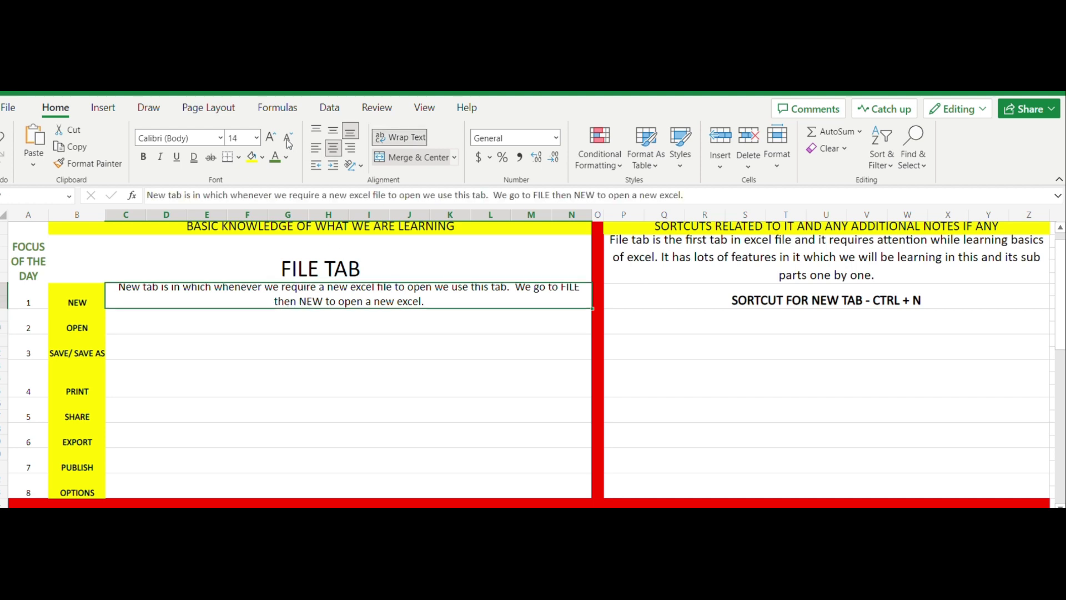
click(244, 138)
text(13)
key(Return)
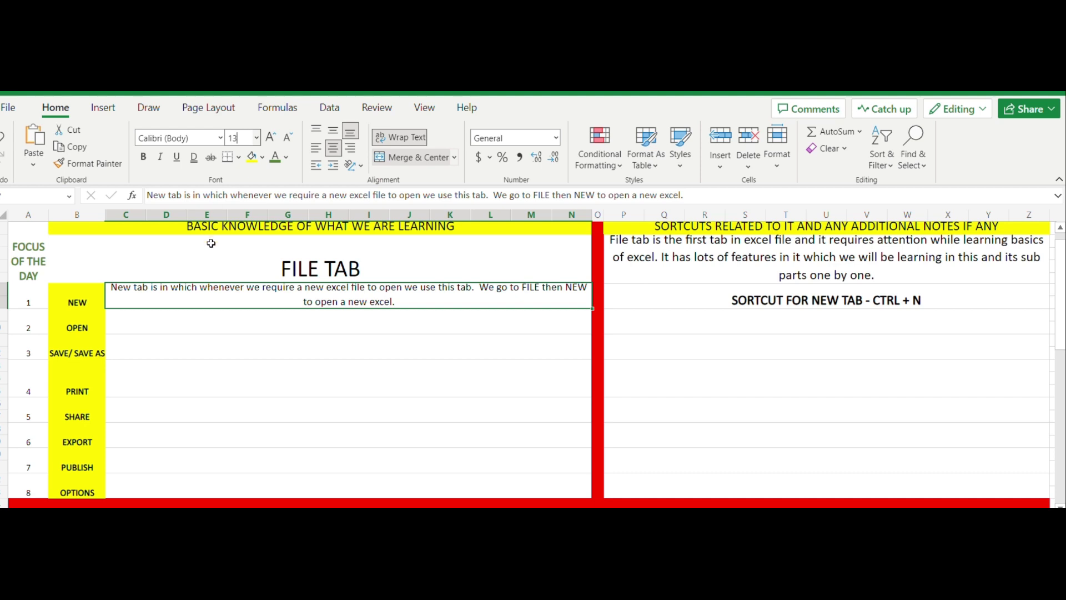
click(182, 325)
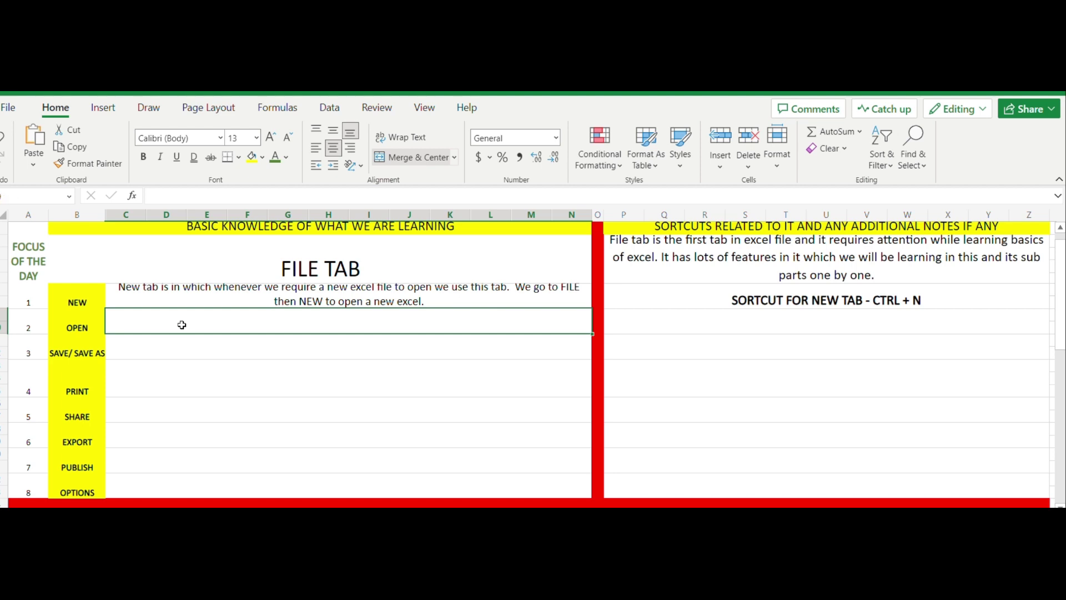
Type the OPEN explanation: it opens an already saved file by browsing to its destination.
text(P)
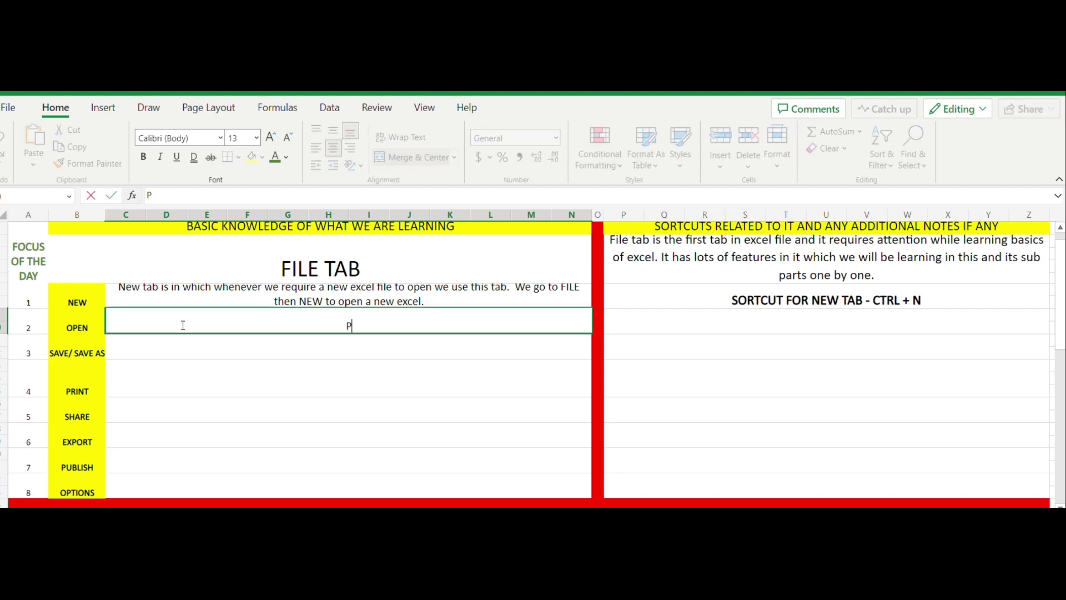
key(BackSpace)
text(OPEN TAB is t)
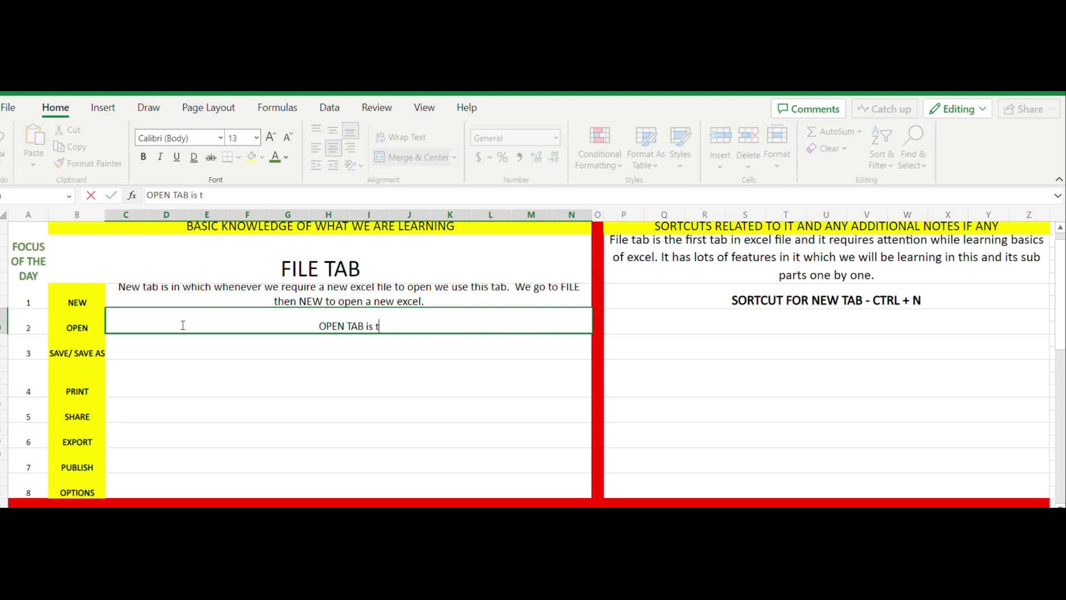
text(he tab w)
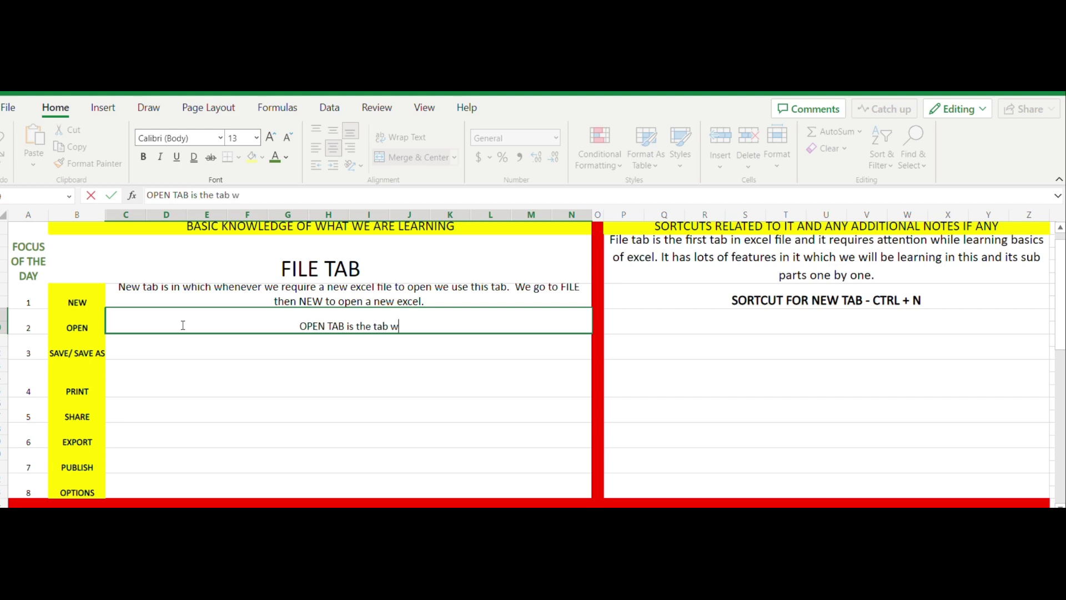
text(hich we use t)
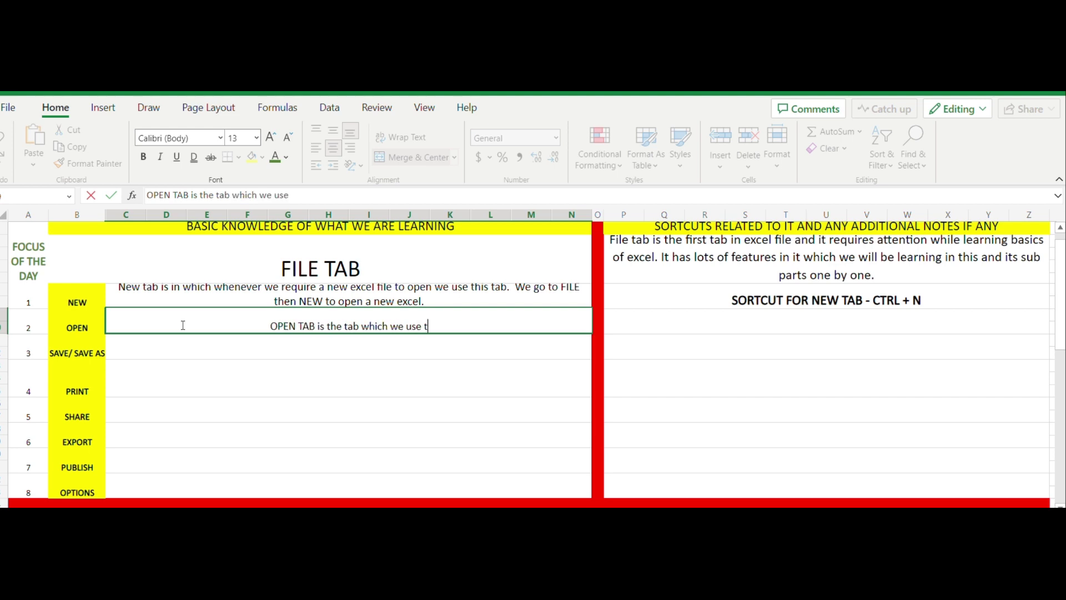
key(BackSpace)
text(whenev)
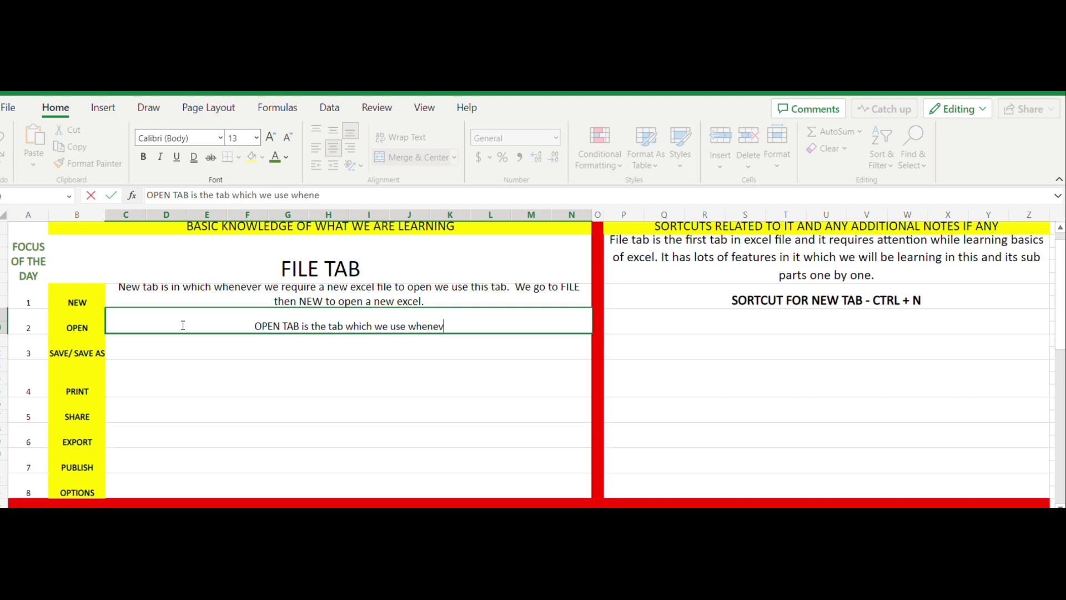
text(er we need)
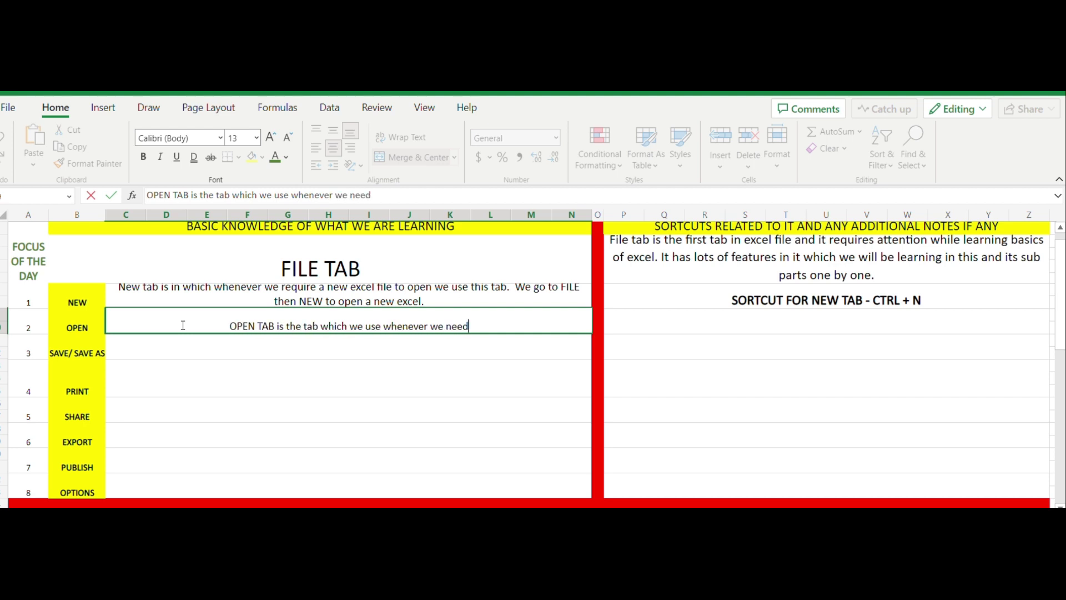
text( to open a)
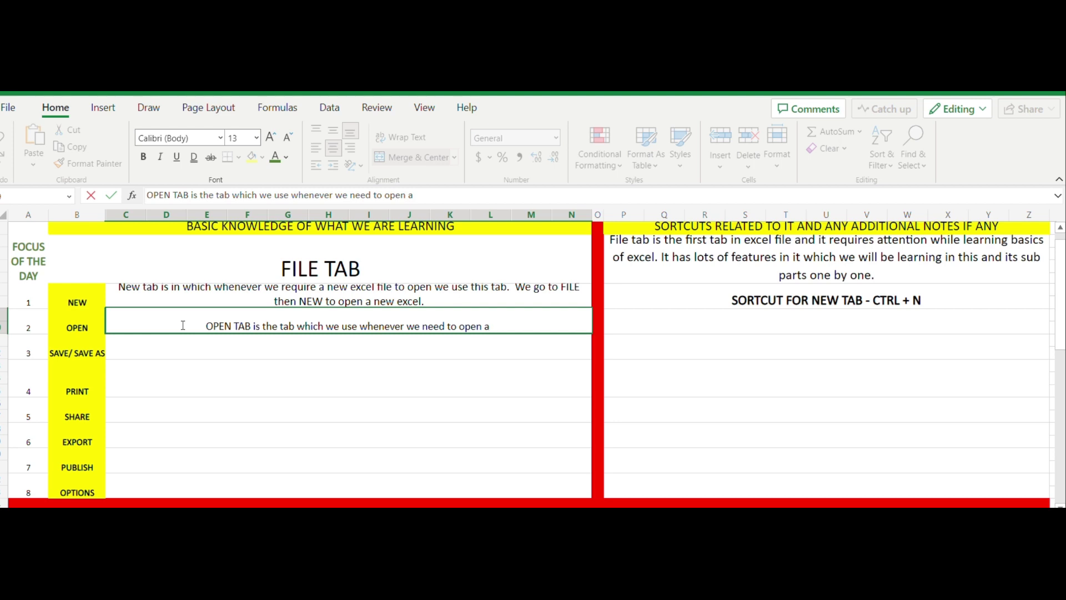
text(f)
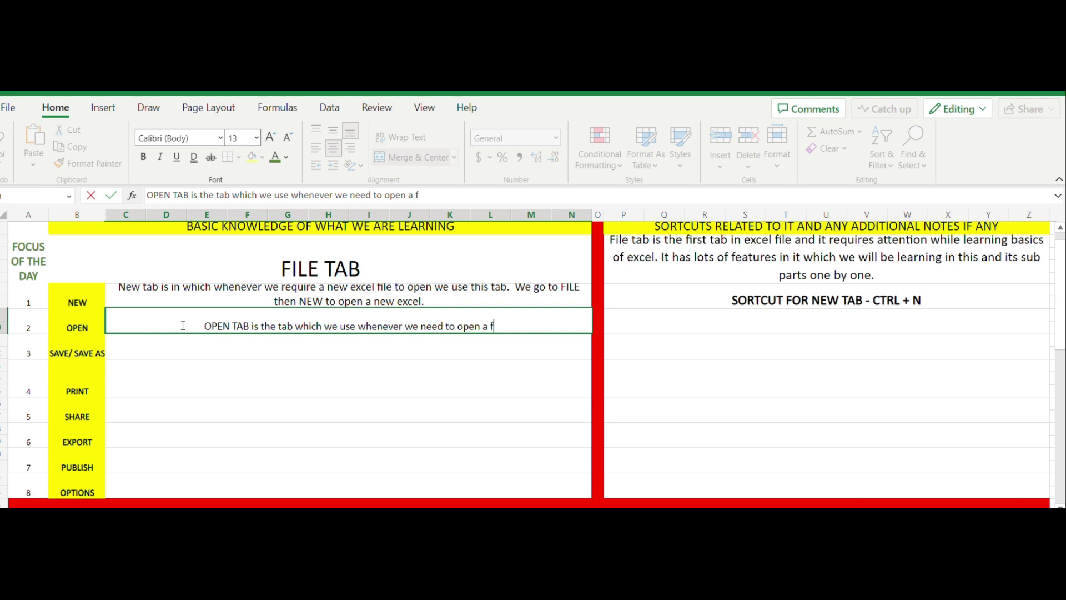
text(ile which )
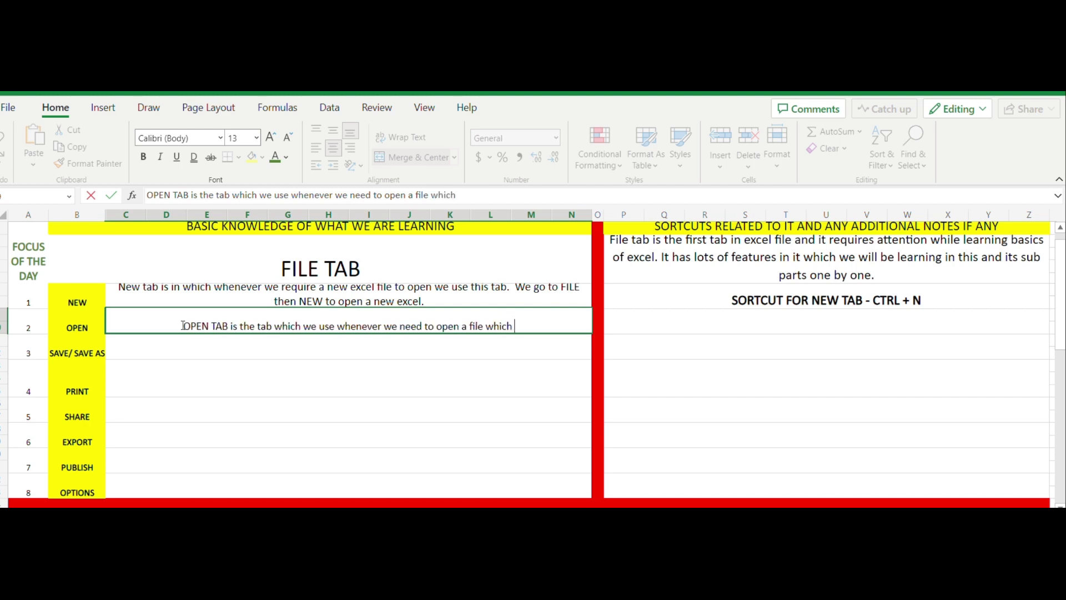
text(is already )
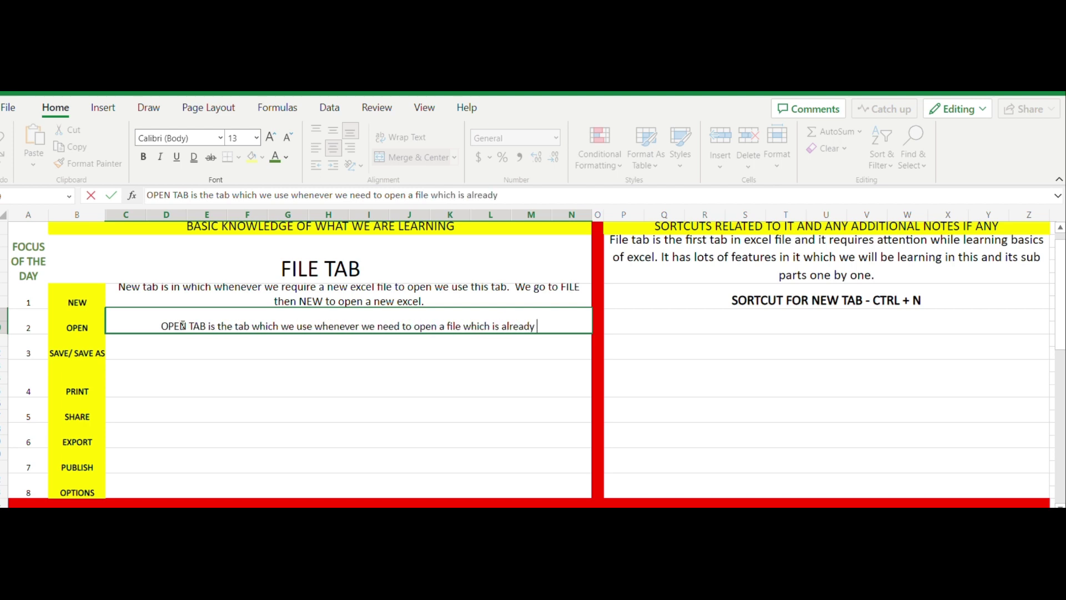
text(created and saved)
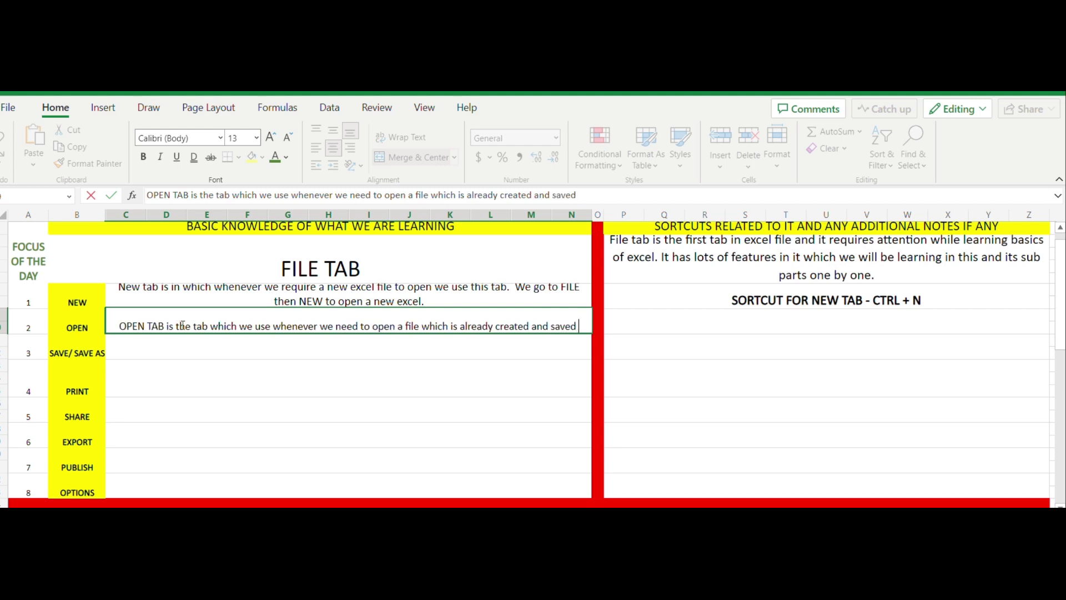
text( some )
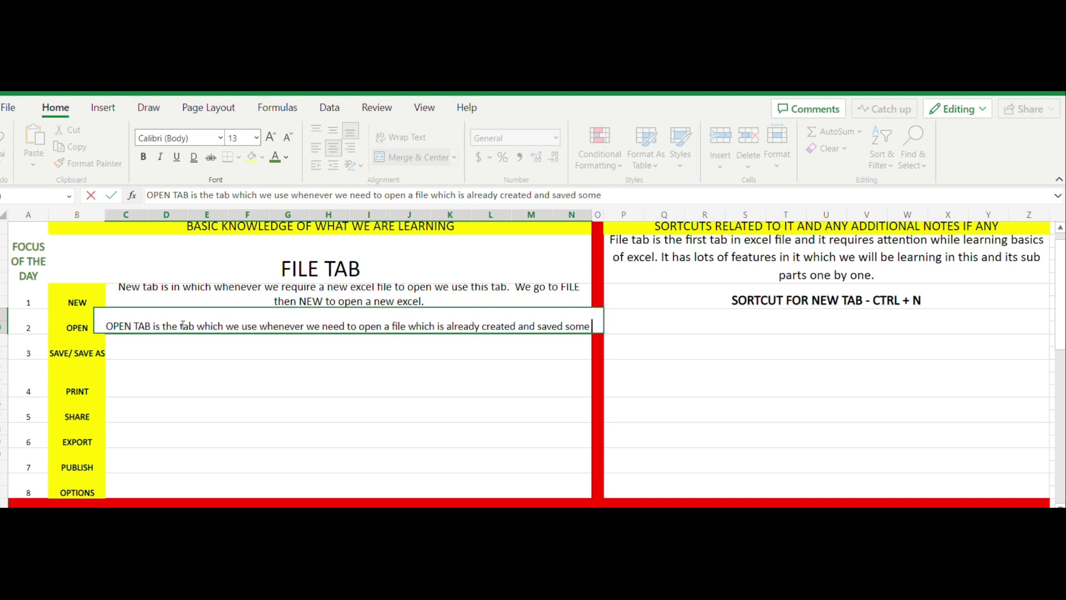
text(where)
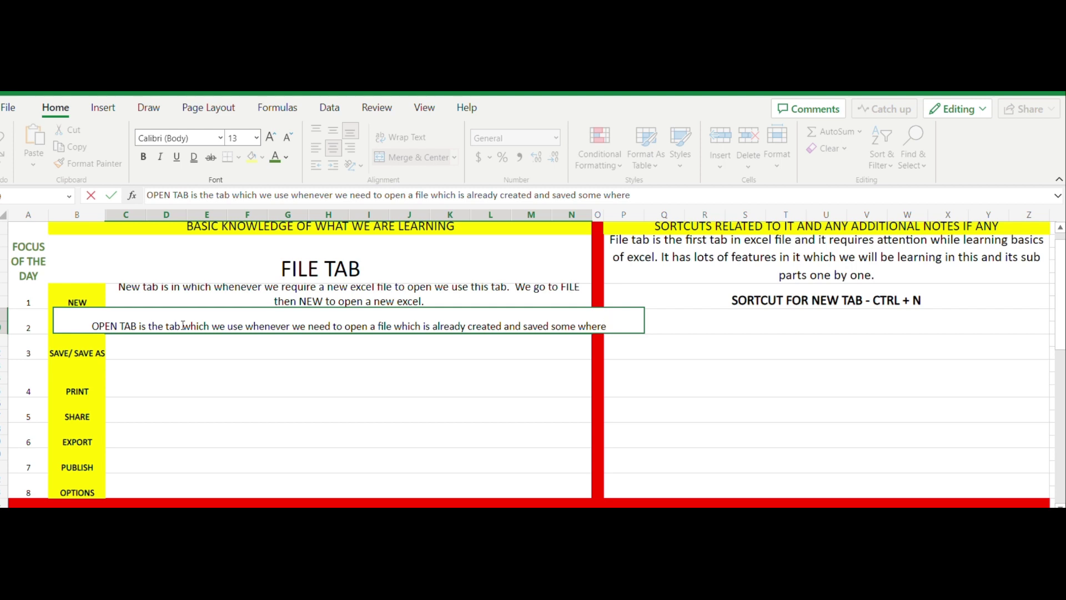
text(. We w)
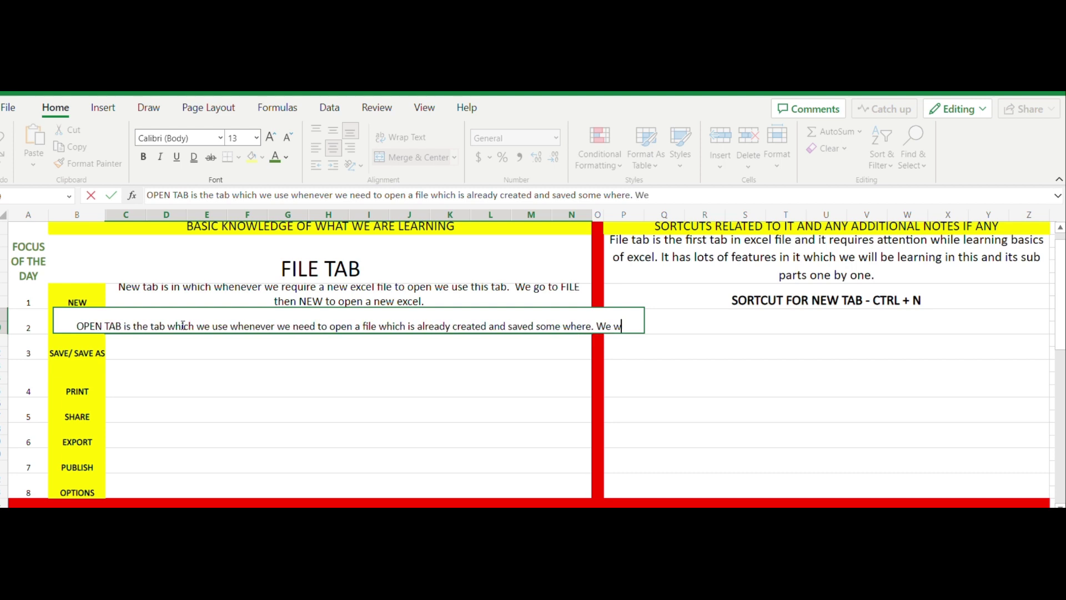
text(ill use the)
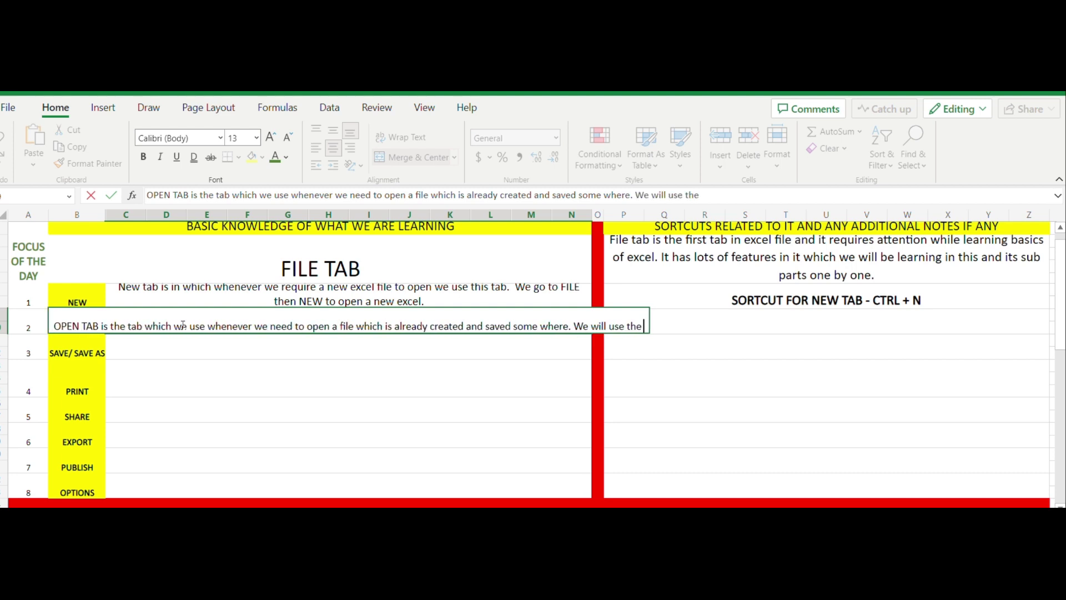
text( b)
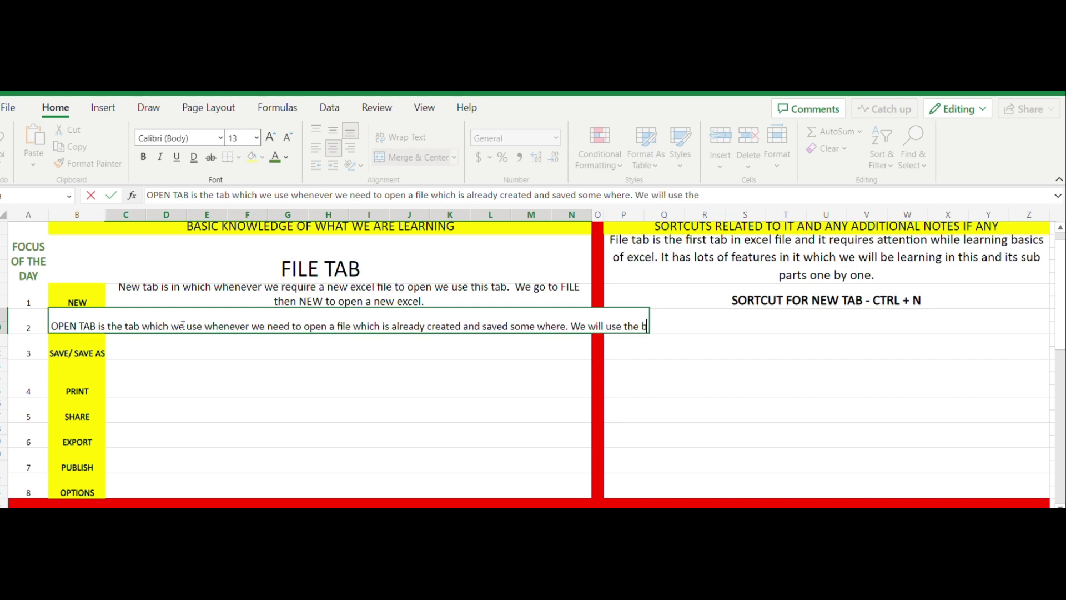
text(rowse )
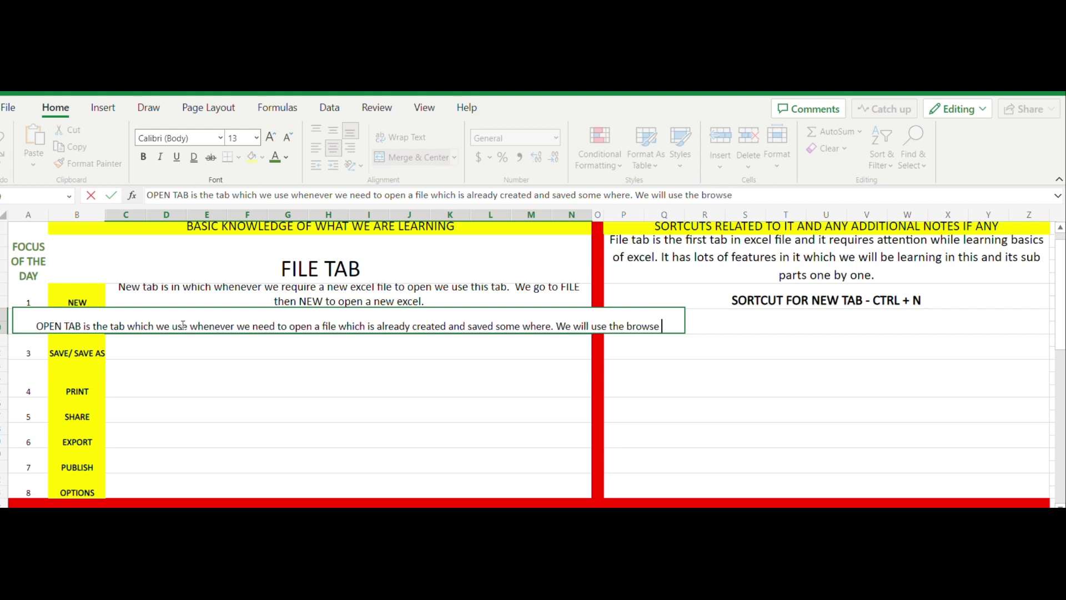
text(tab in it and select o)
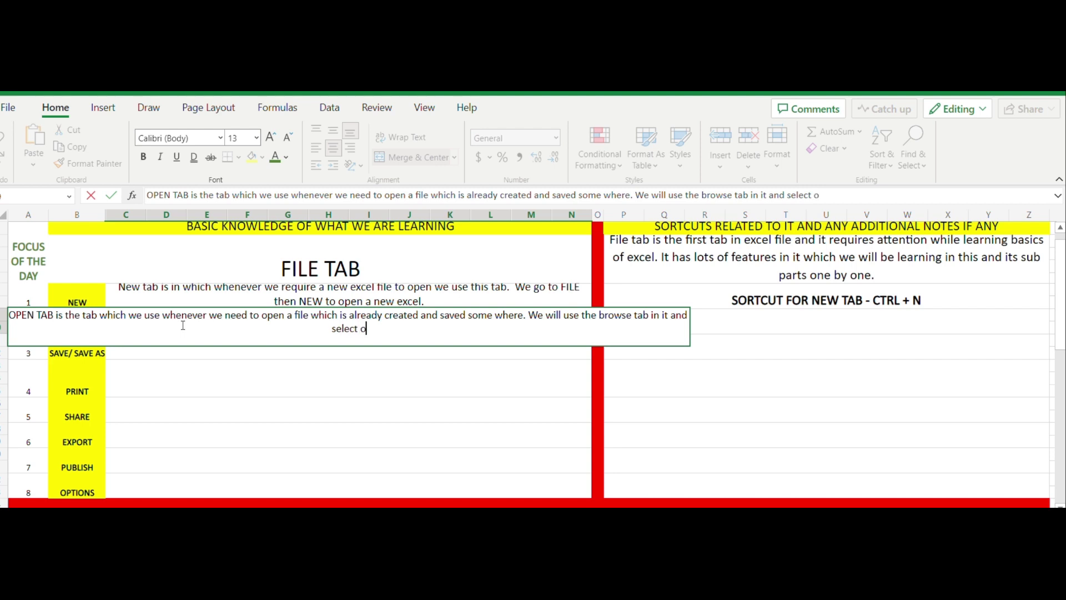
text(ur detin)
key(BackSpace)
key(BackSpace)
key(BackSpace)
text(stination and )
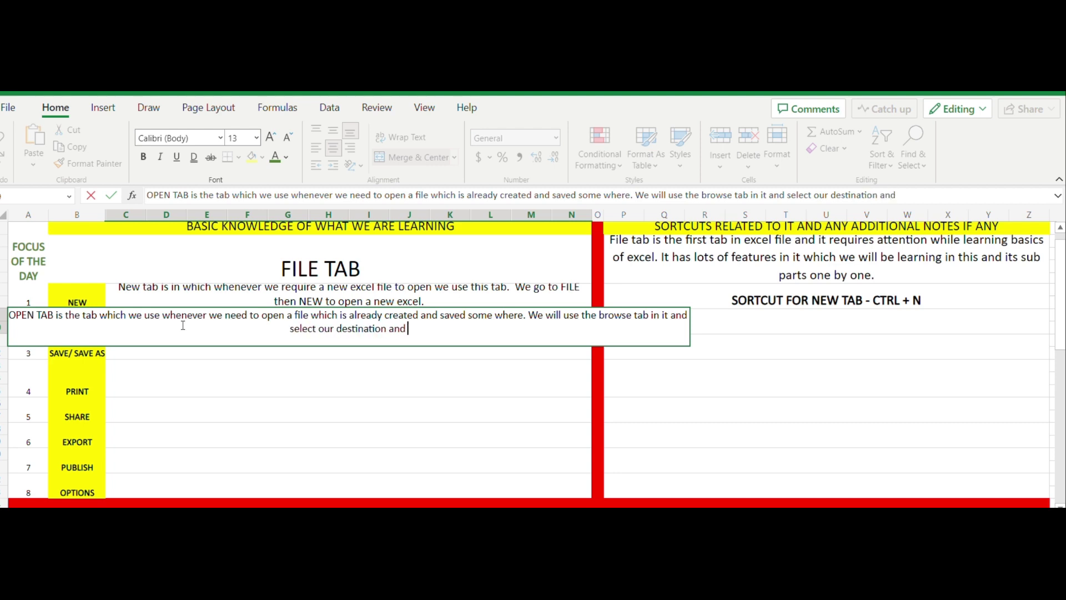
text(then open)
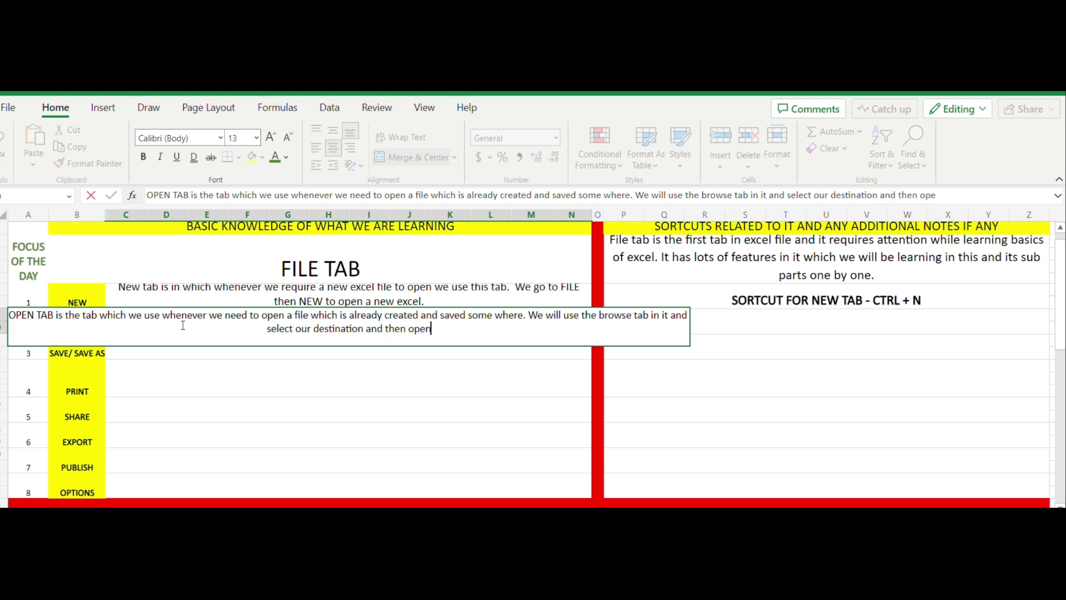
text( the file.)
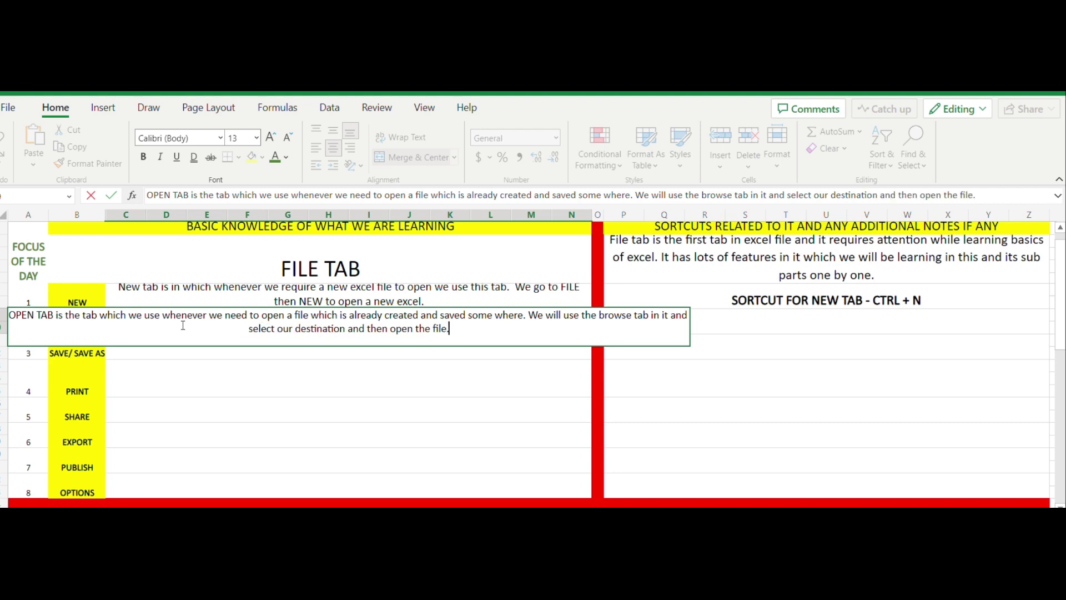
Wrap the OPEN explanation text onto two lines.
click(261, 388)
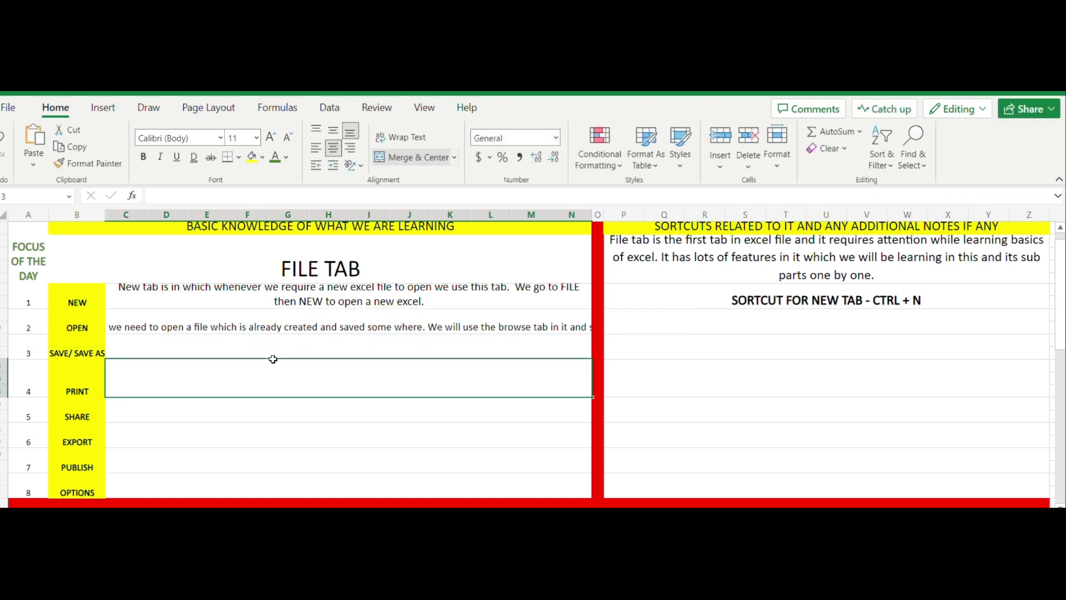
click(278, 326)
click(424, 139)
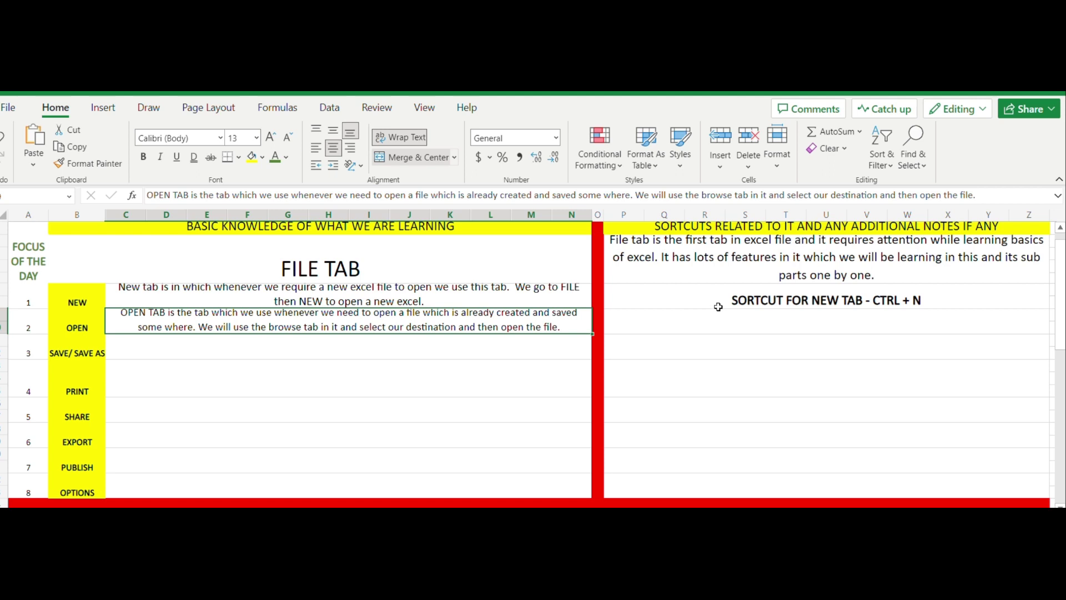
click(701, 330)
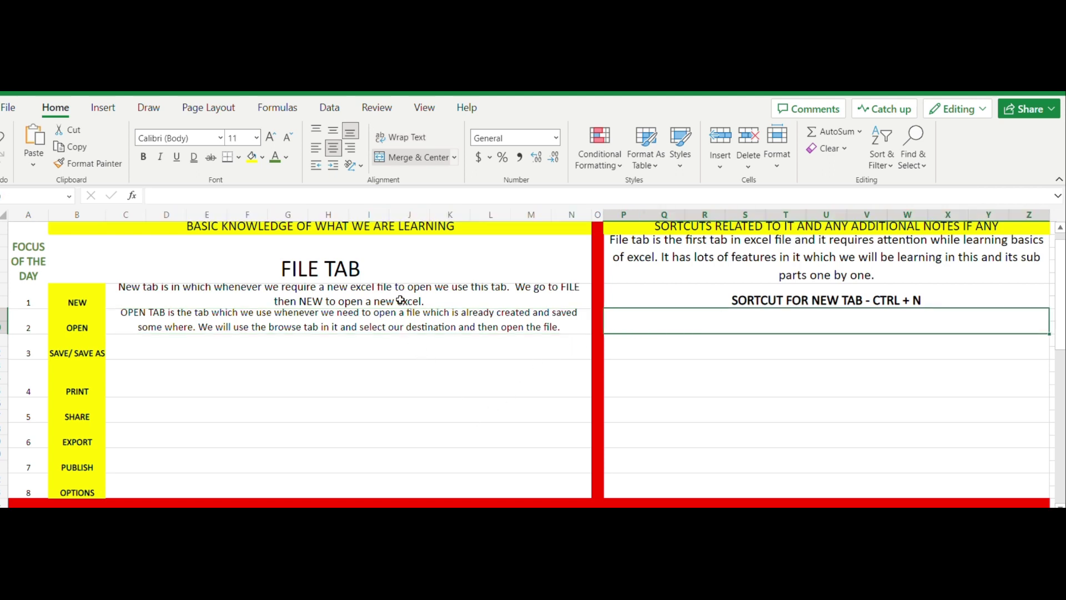
Apply All Borders to the notes table block from column A to N.
drag(376, 294, 256, 479)
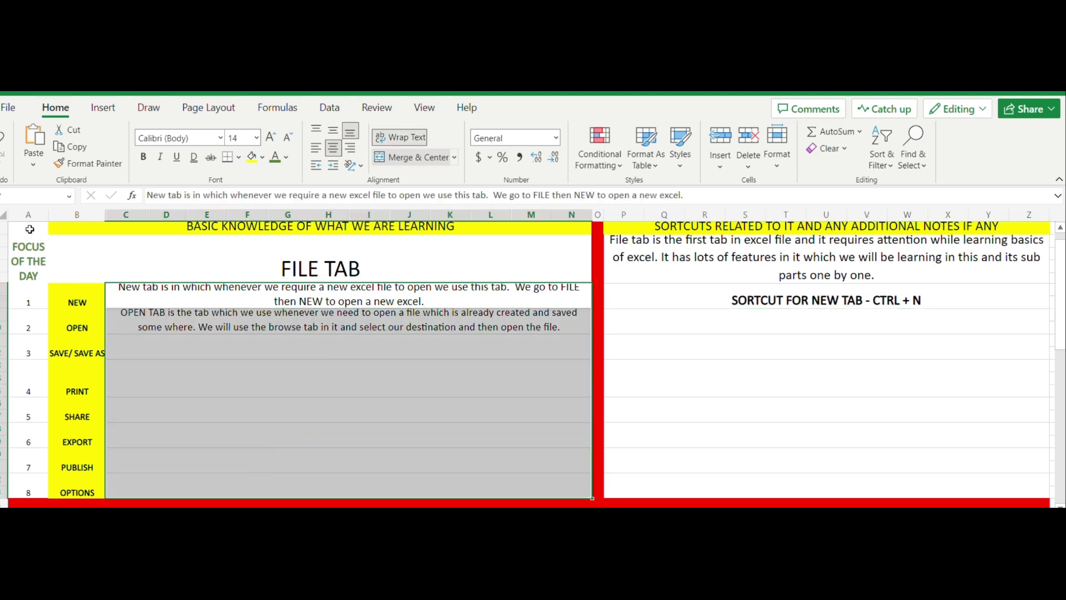
drag(33, 239, 566, 488)
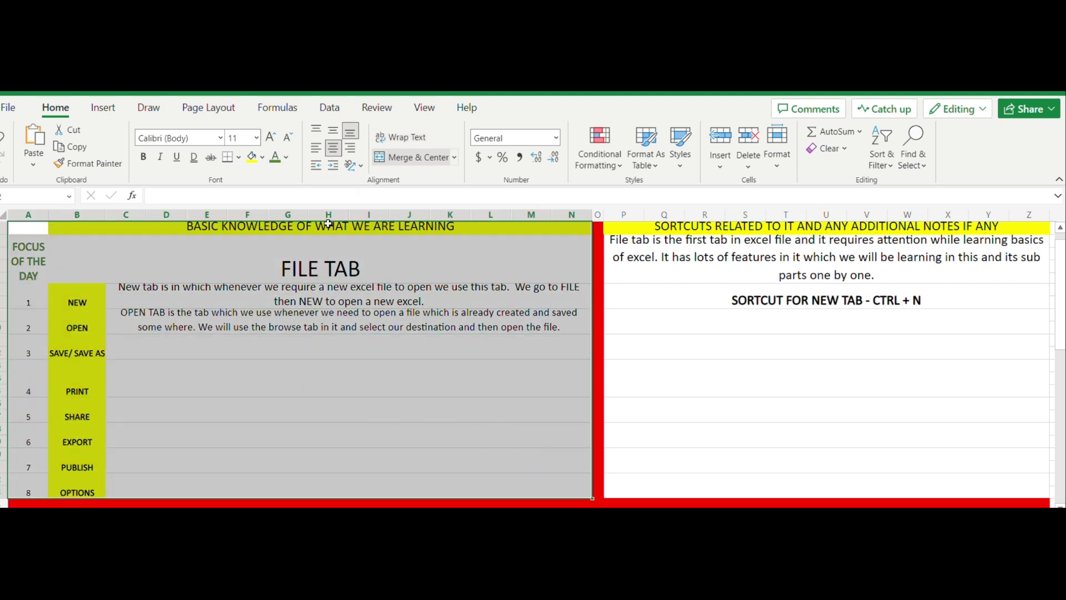
click(239, 158)
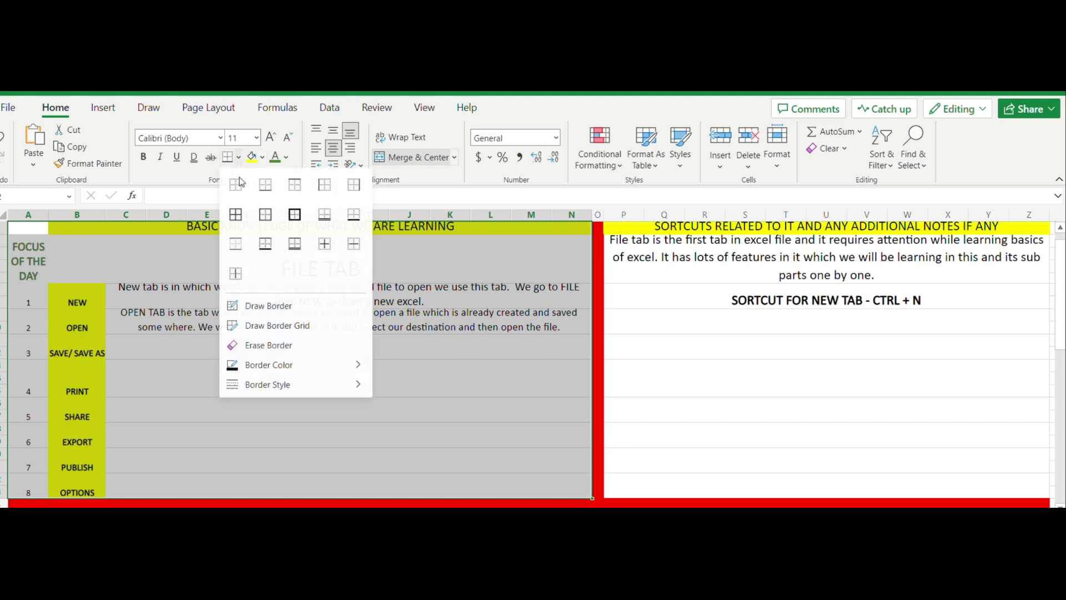
click(236, 221)
click(213, 365)
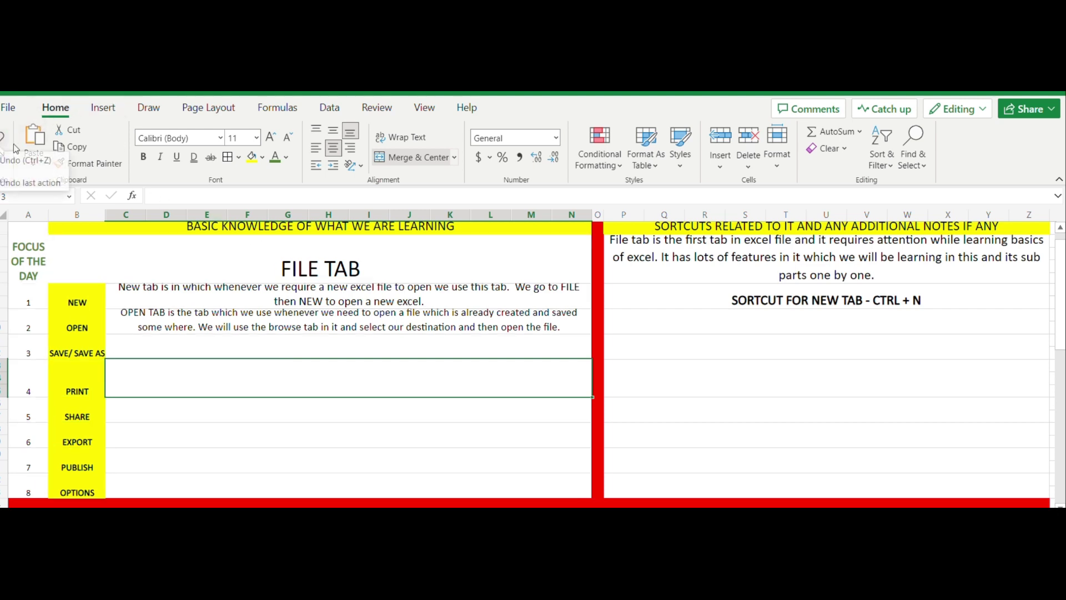
click(360, 345)
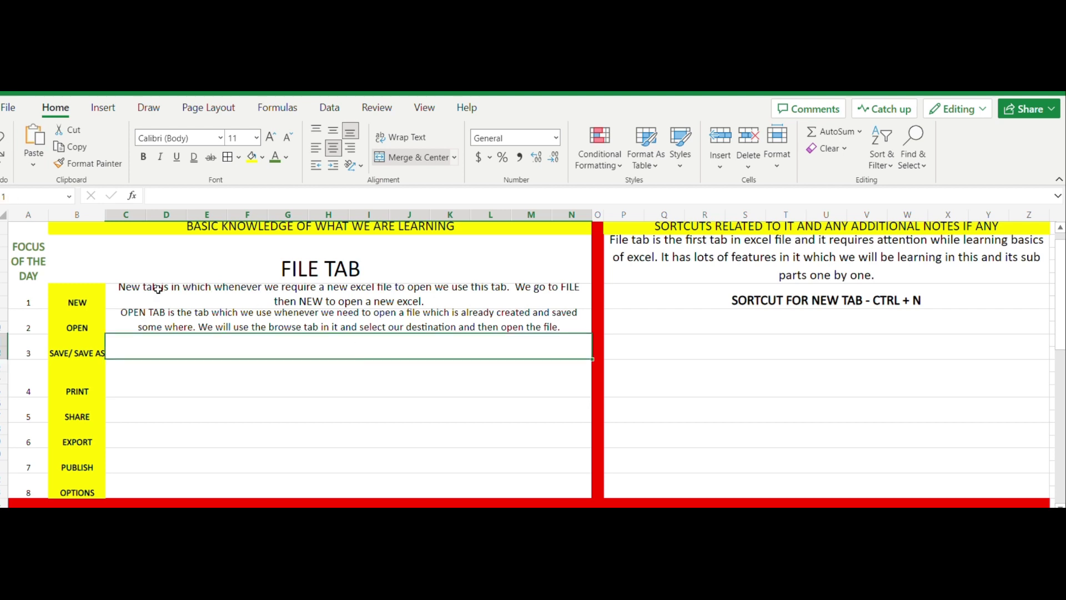
drag(21, 229, 258, 494)
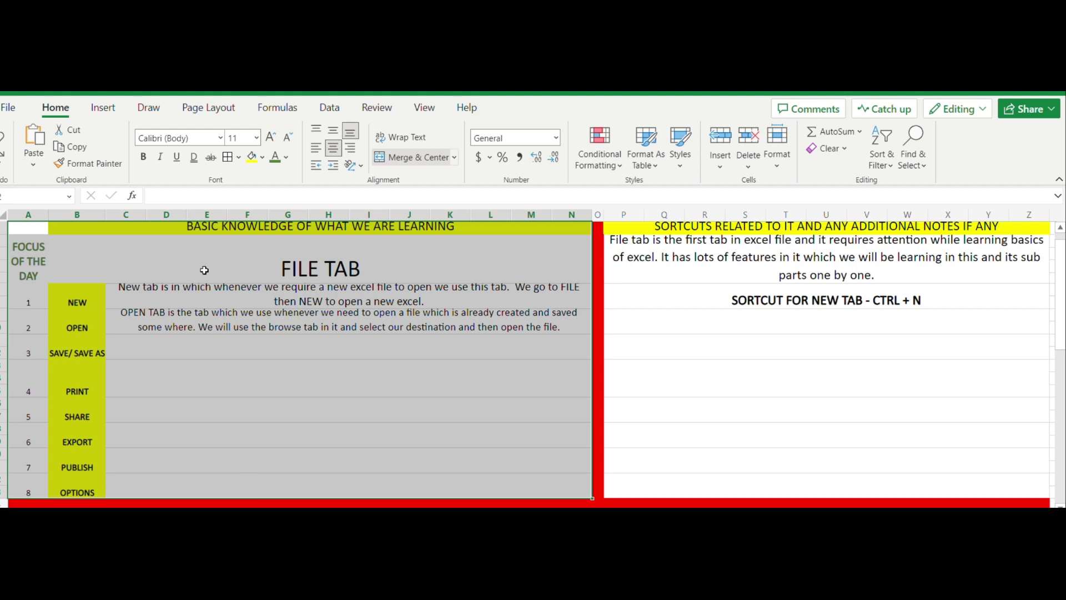
Apply the table borders, then undo an accidental 12 typed over the OPEN description.
click(228, 158)
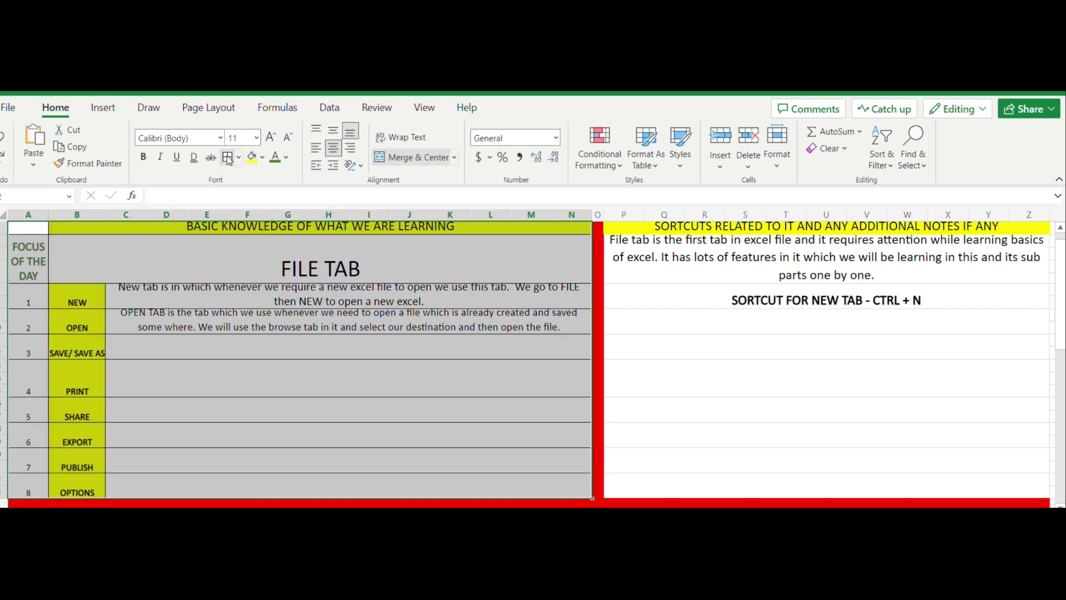
click(272, 293)
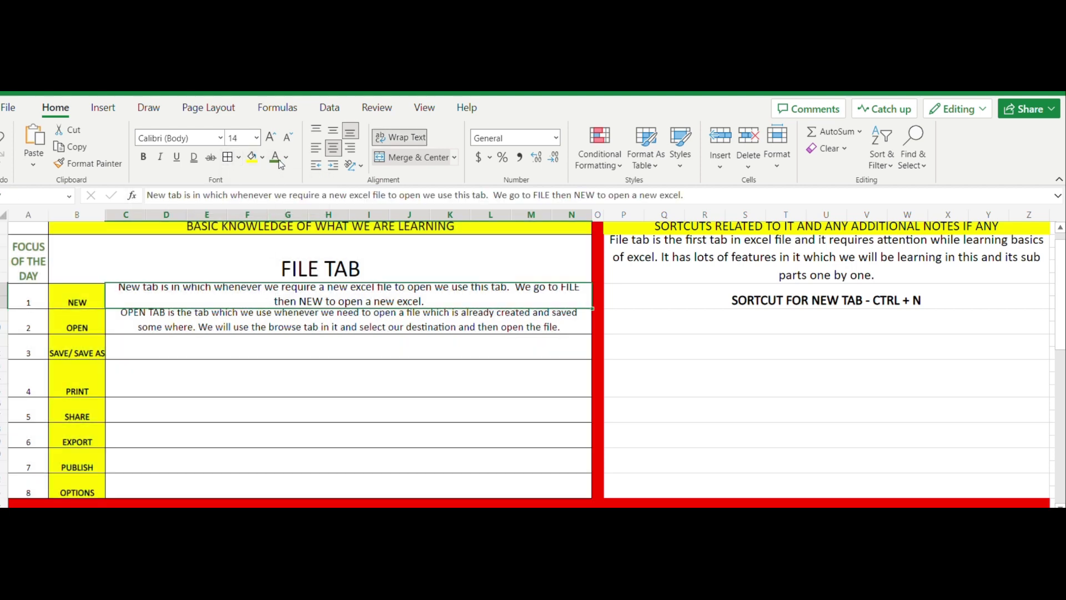
click(245, 140)
text(12)
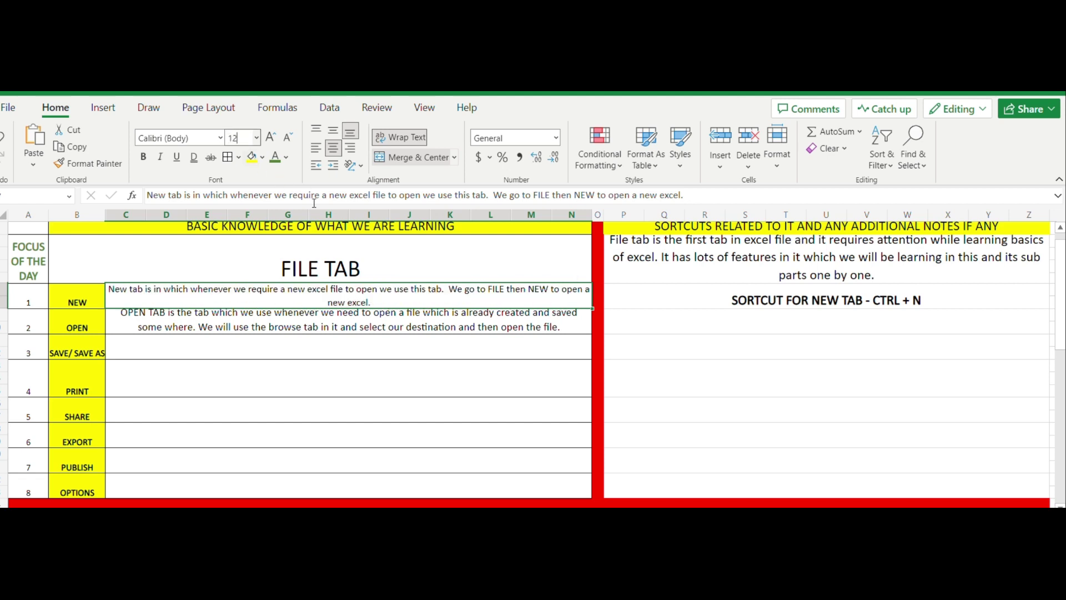
click(240, 325)
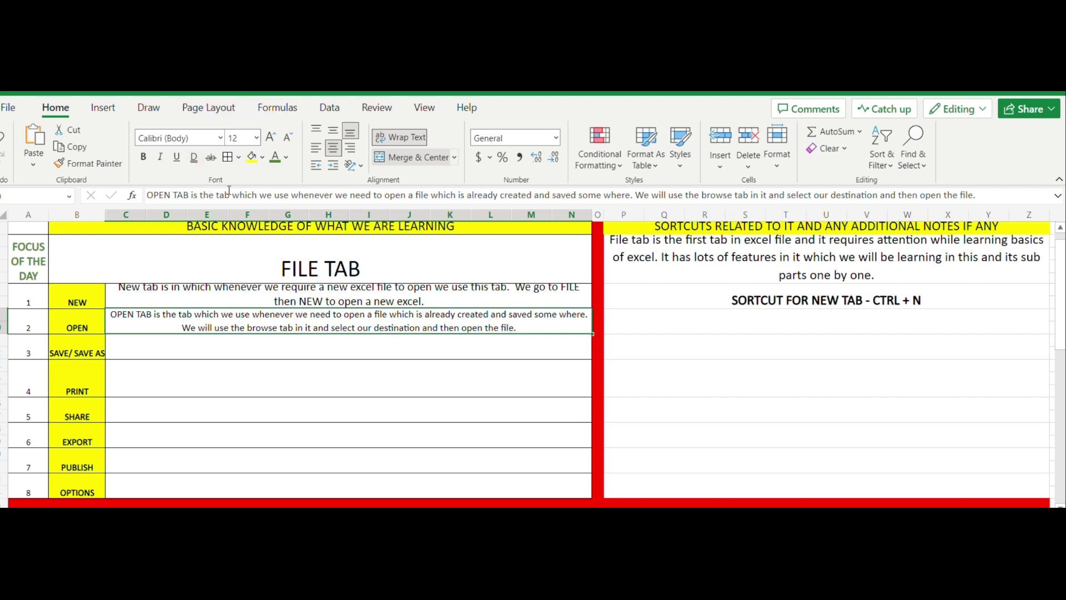
text(12)
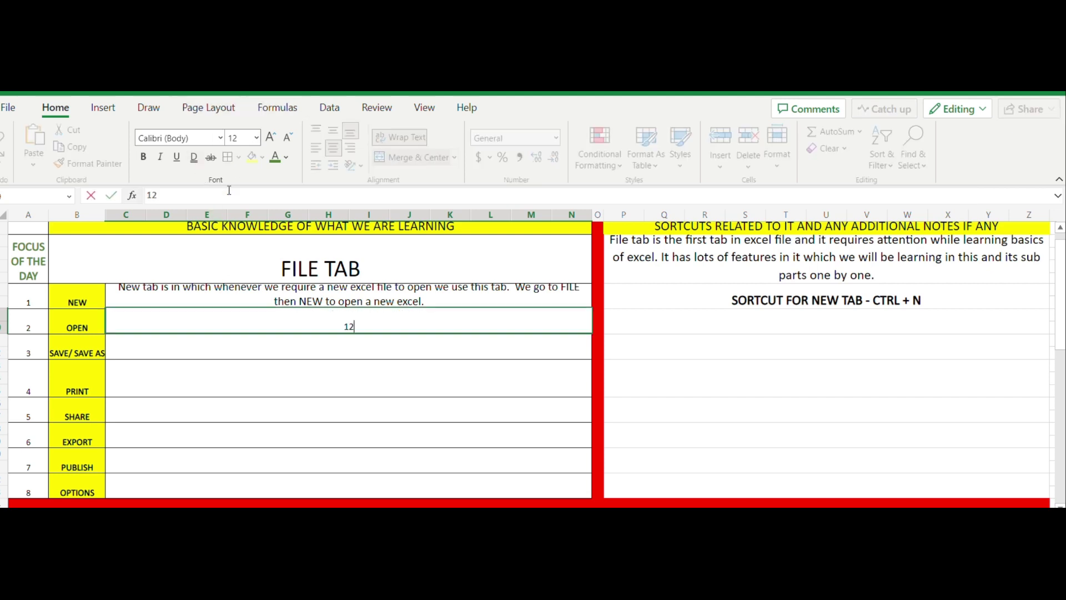
click(182, 353)
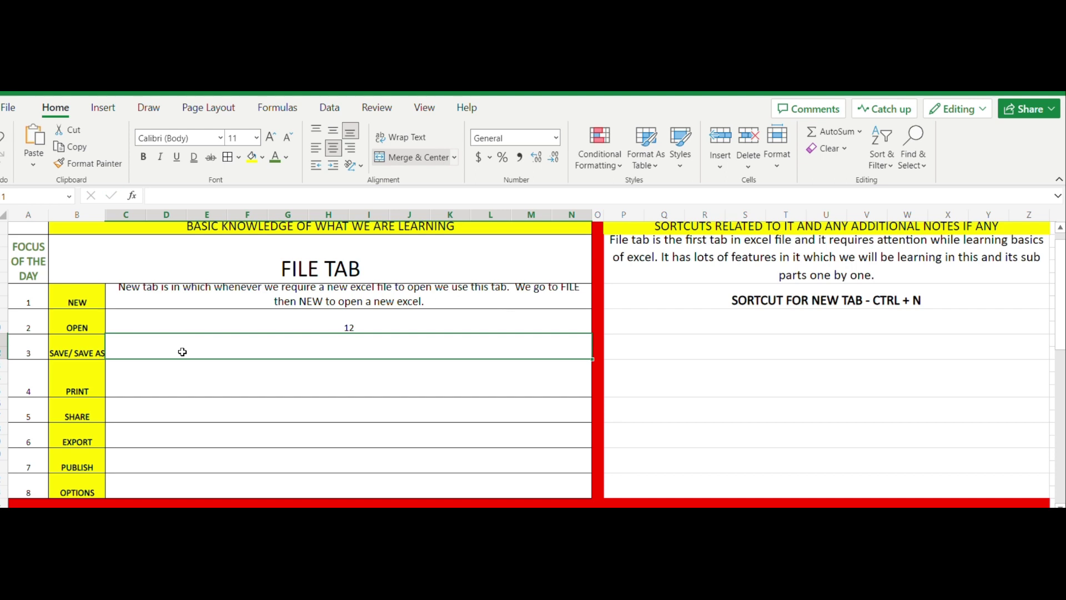
key(ctrl+z)
click(177, 316)
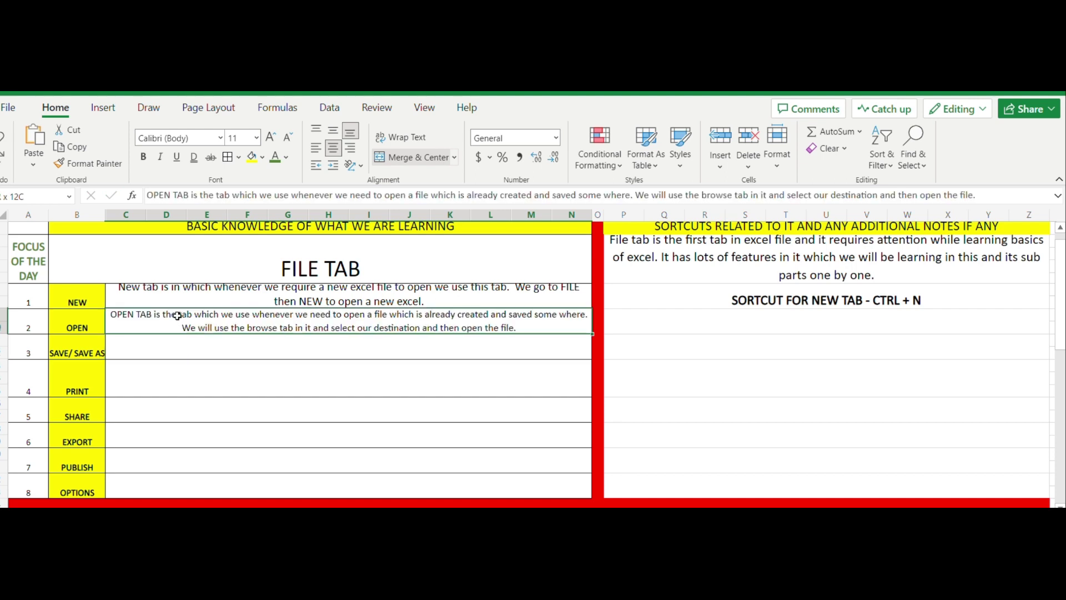
click(211, 350)
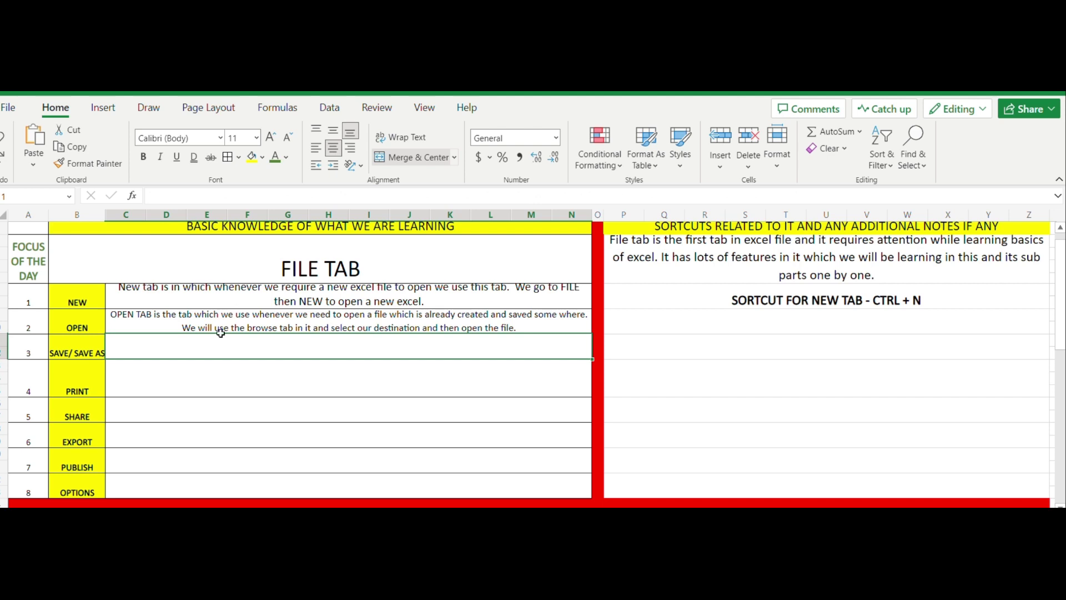
Set the NEW explanation to 12 pt and select the empty SAVE/SAVE AS explanation cell.
click(239, 297)
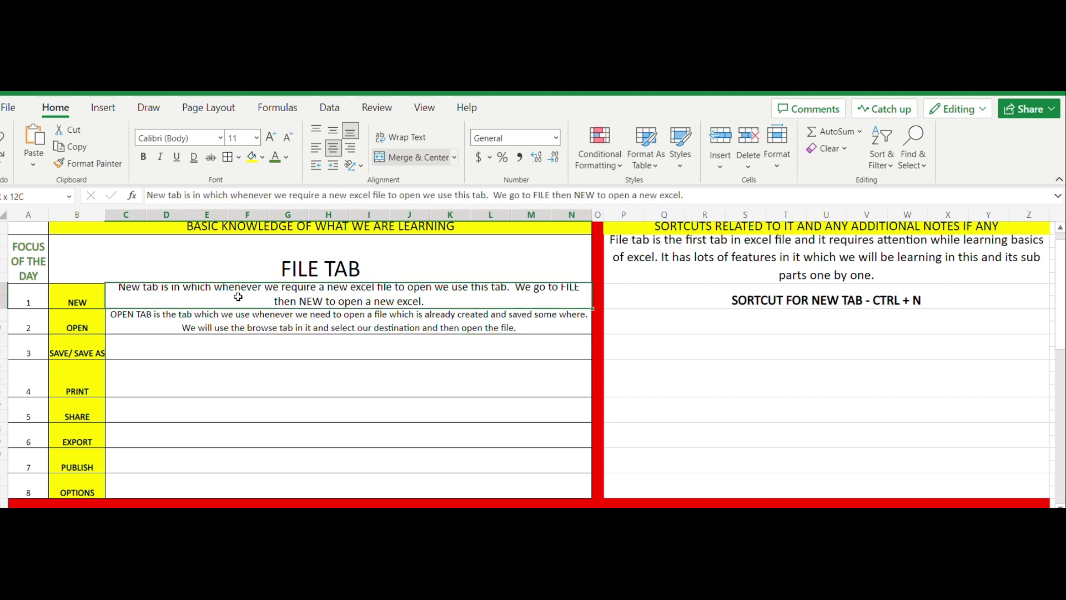
click(237, 137)
text(12)
key(Return)
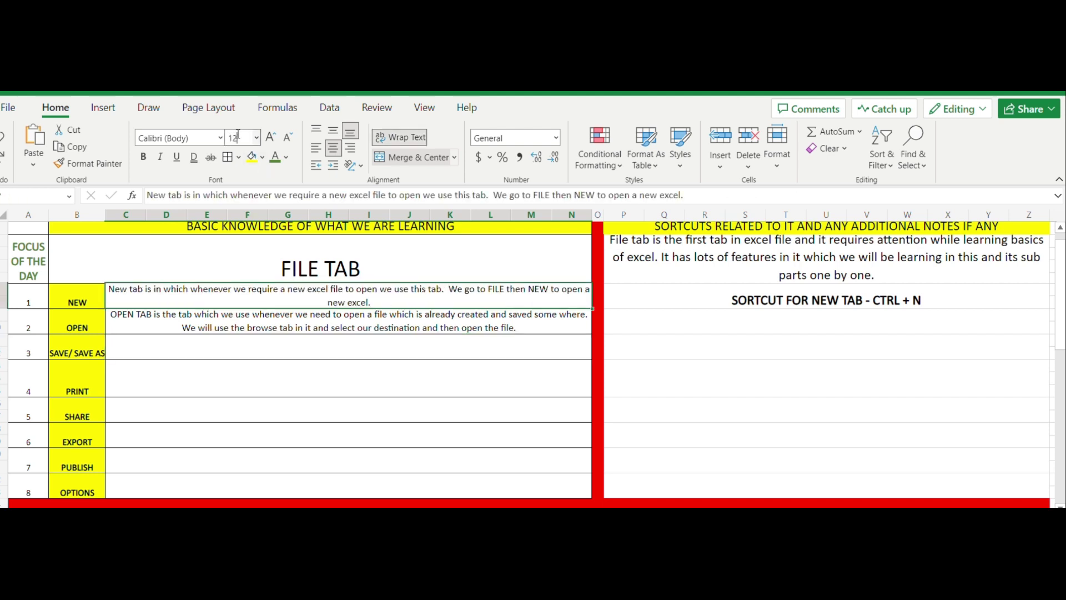
click(219, 357)
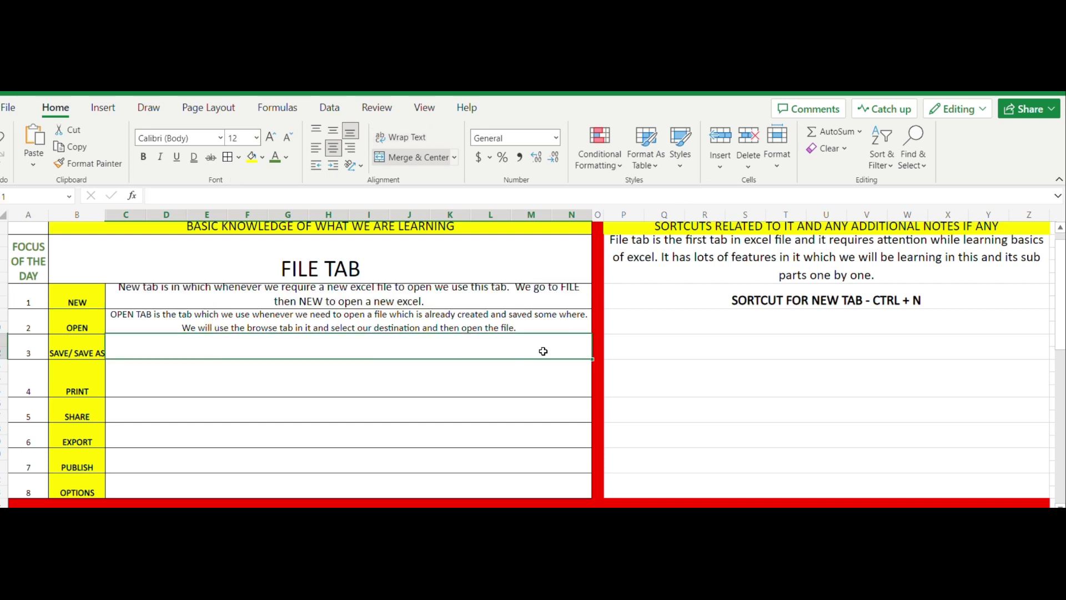
click(404, 297)
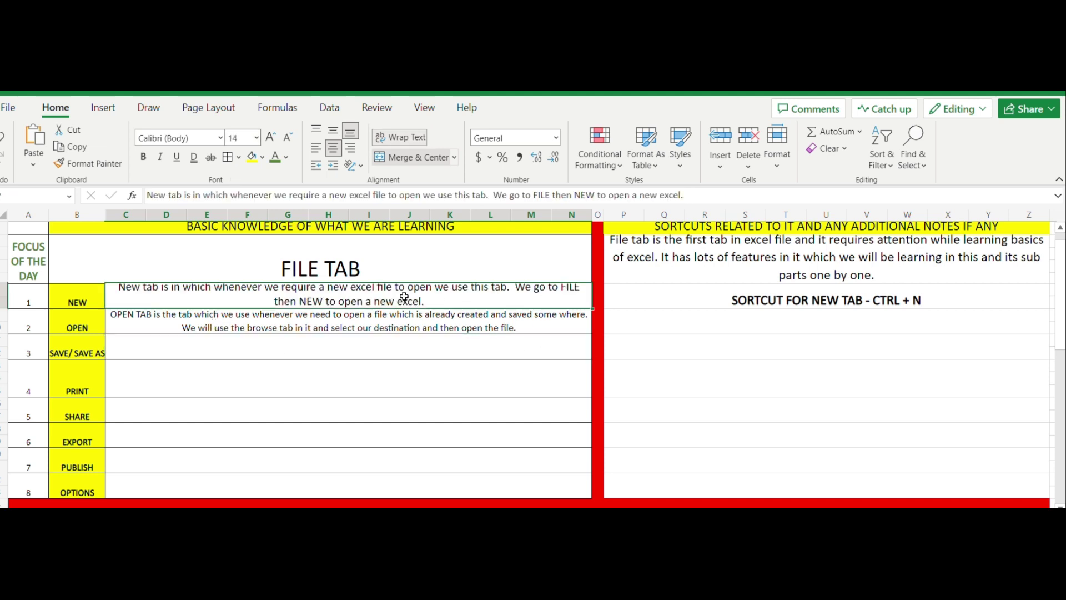
click(369, 320)
click(356, 300)
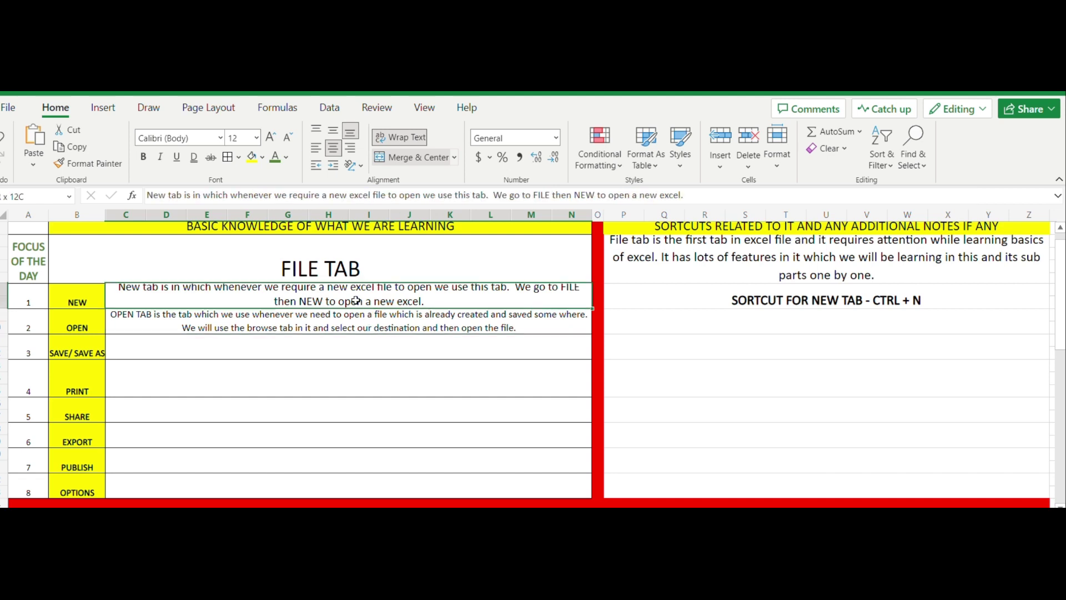
click(237, 136)
text(12)
key(Return)
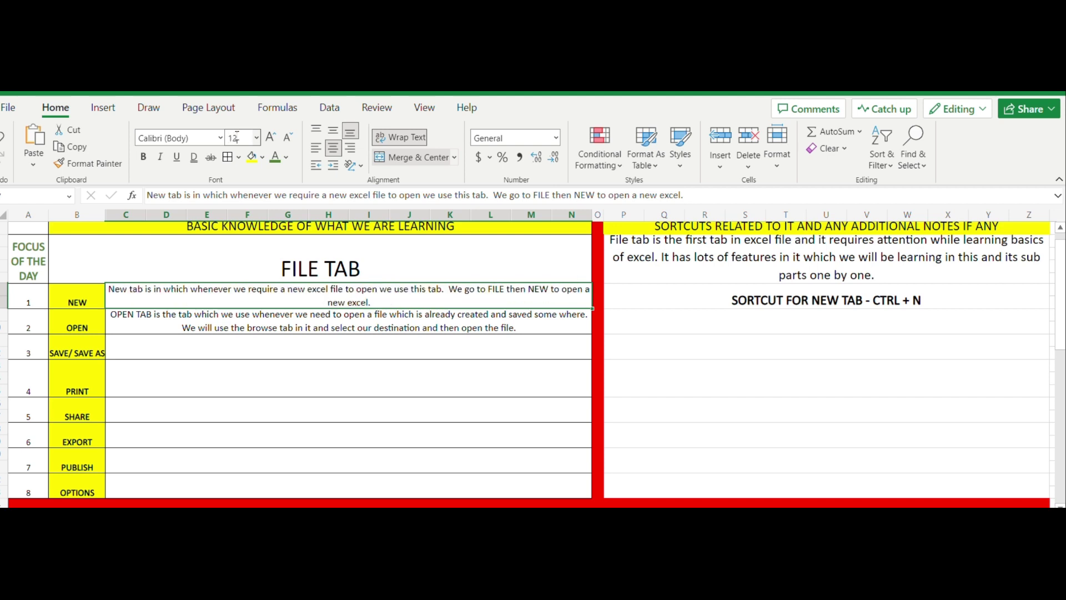
click(247, 354)
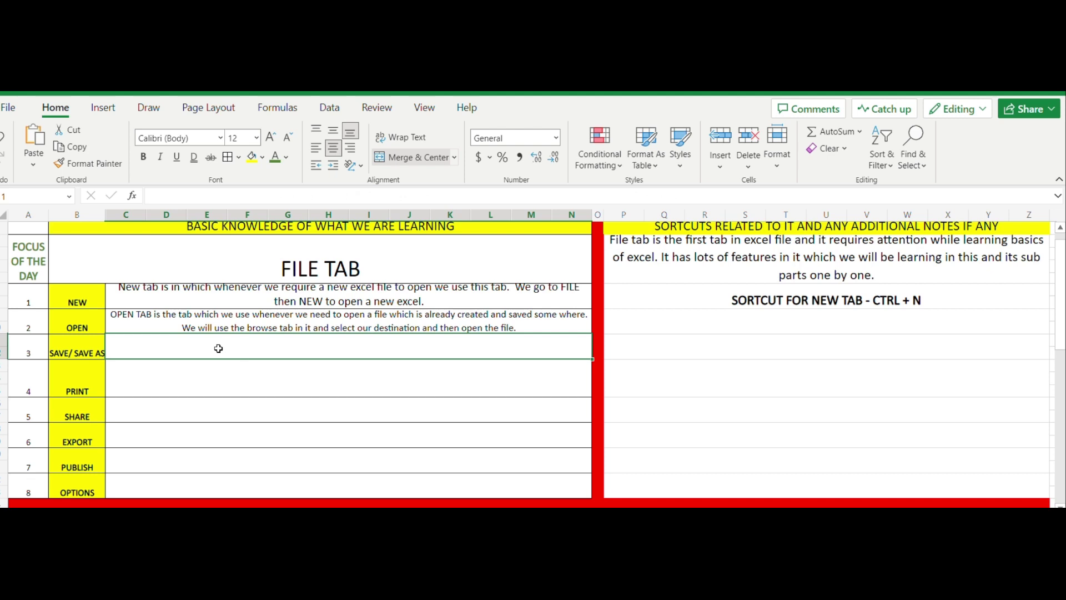
Type the explanation contrasting Save for new files with Save AS for existing files.
text(sa)
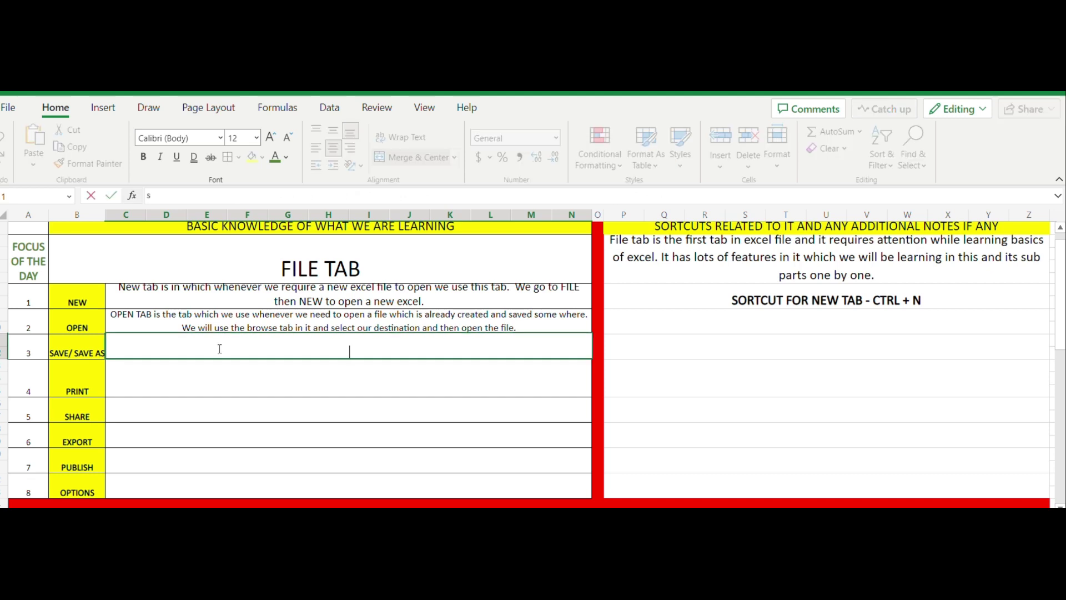
key(BackSpace)
text(Save and Save AS)
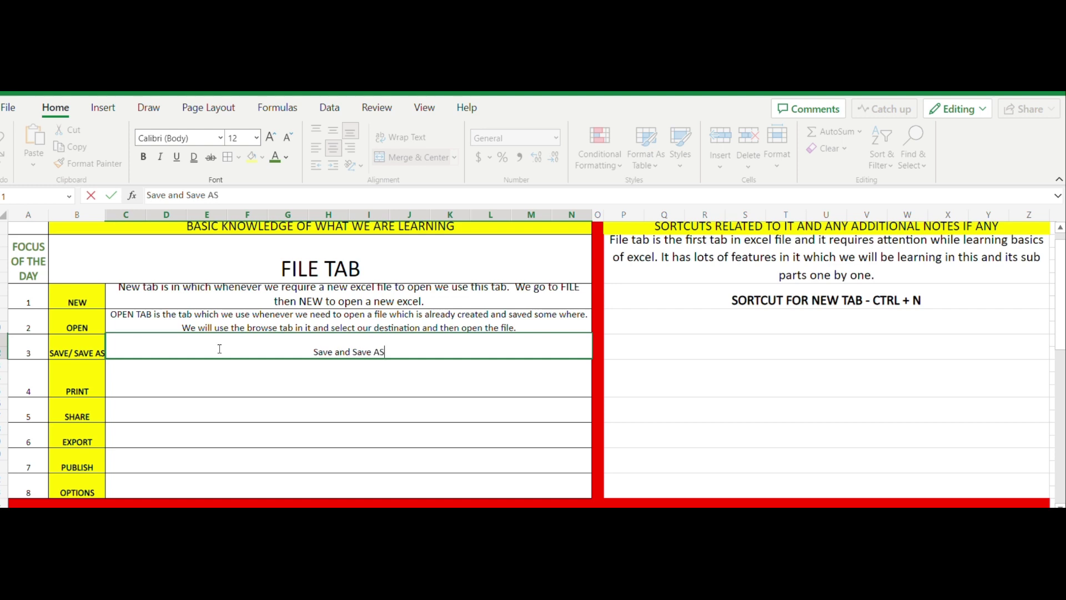
text( has to)
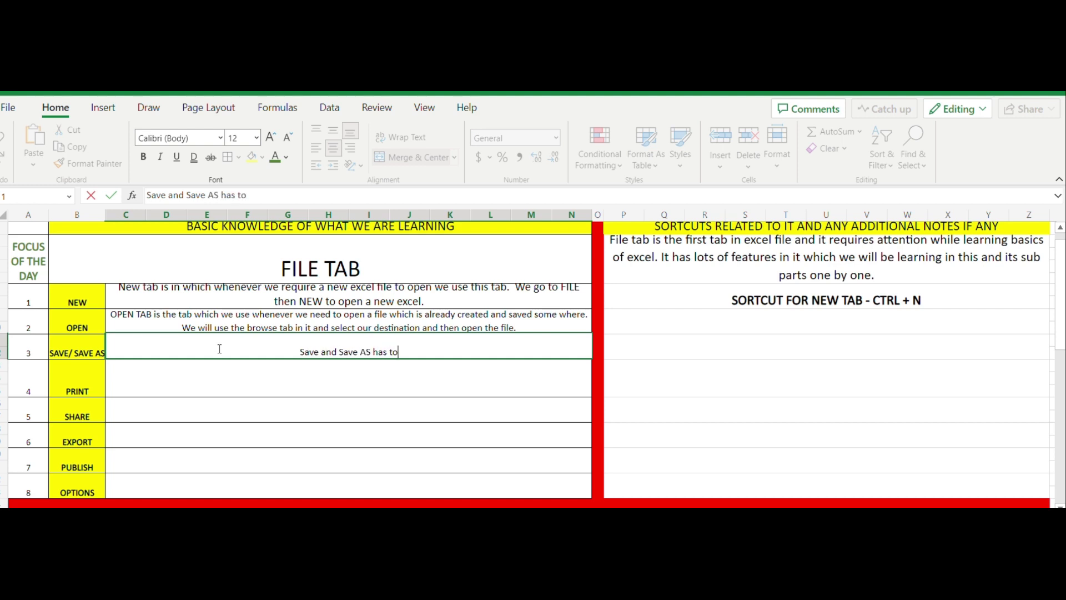
key(BackSpace)
text(wo diffe)
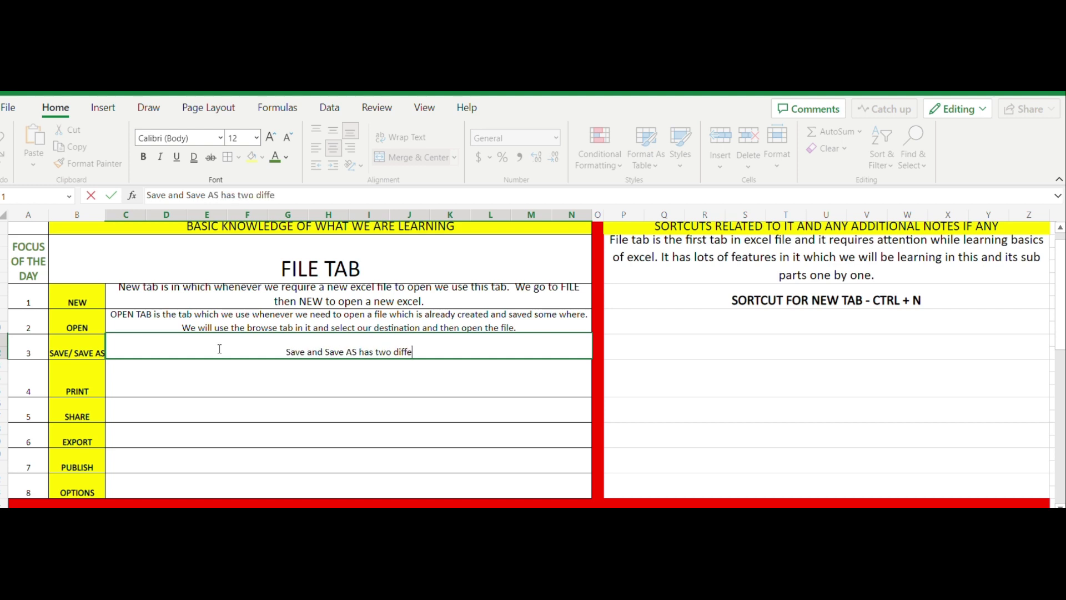
text(ren)
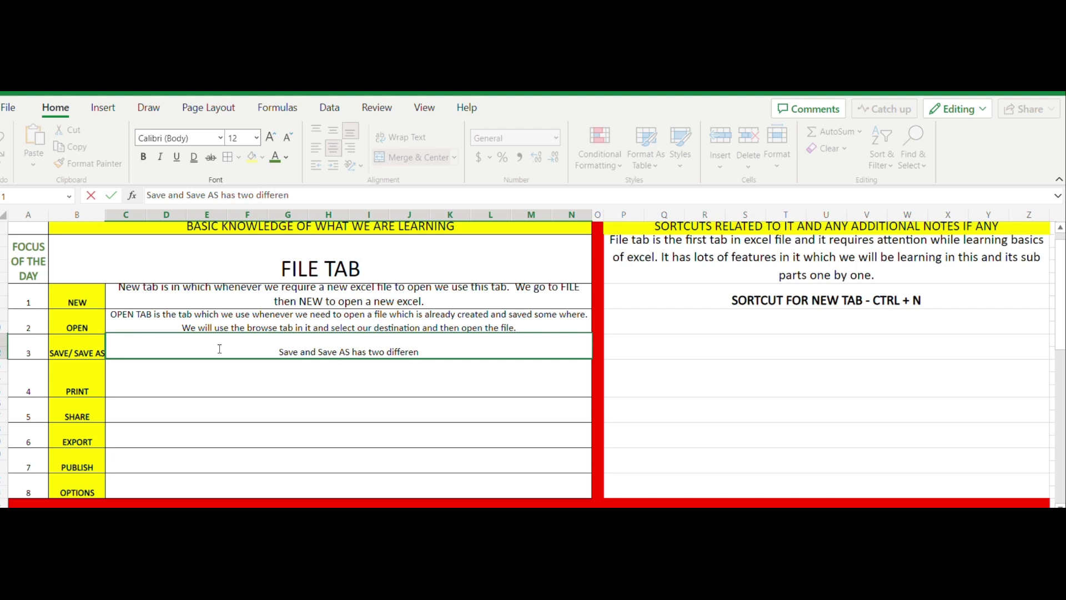
text(t roles)
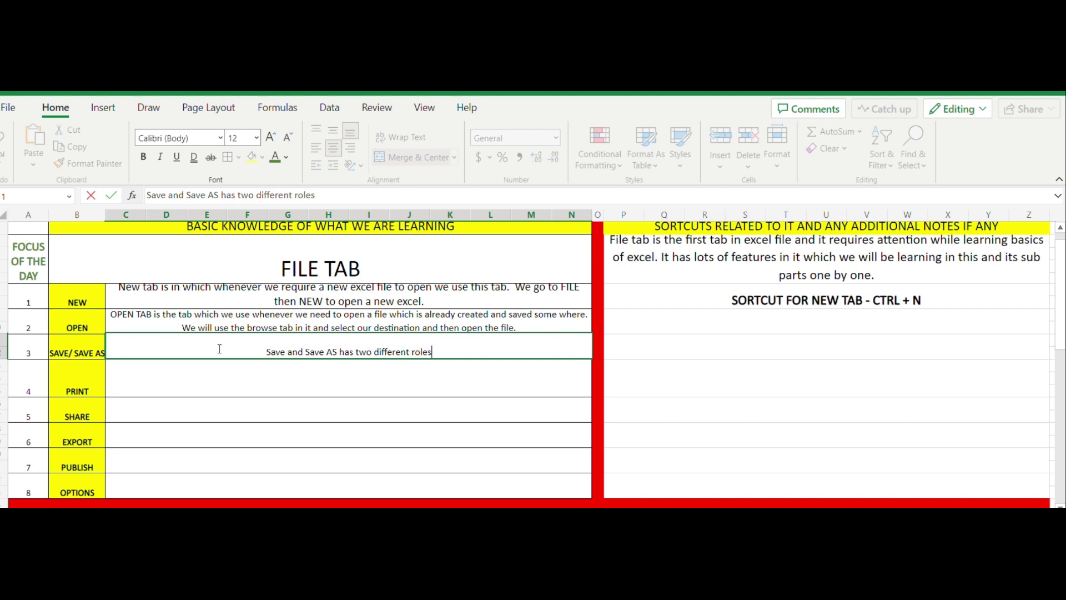
text( in e)
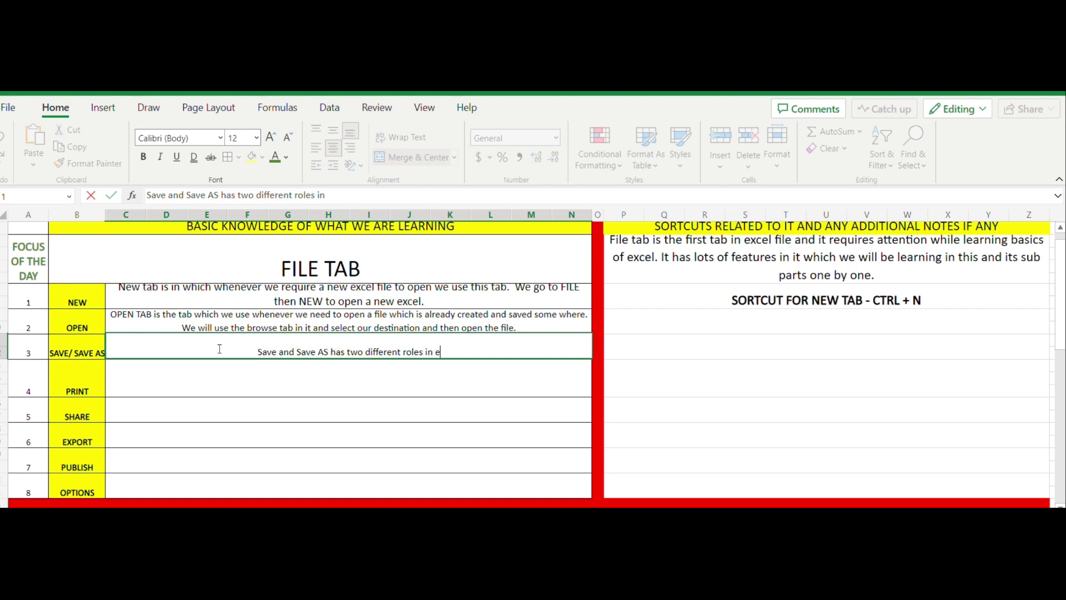
text(xcel. )
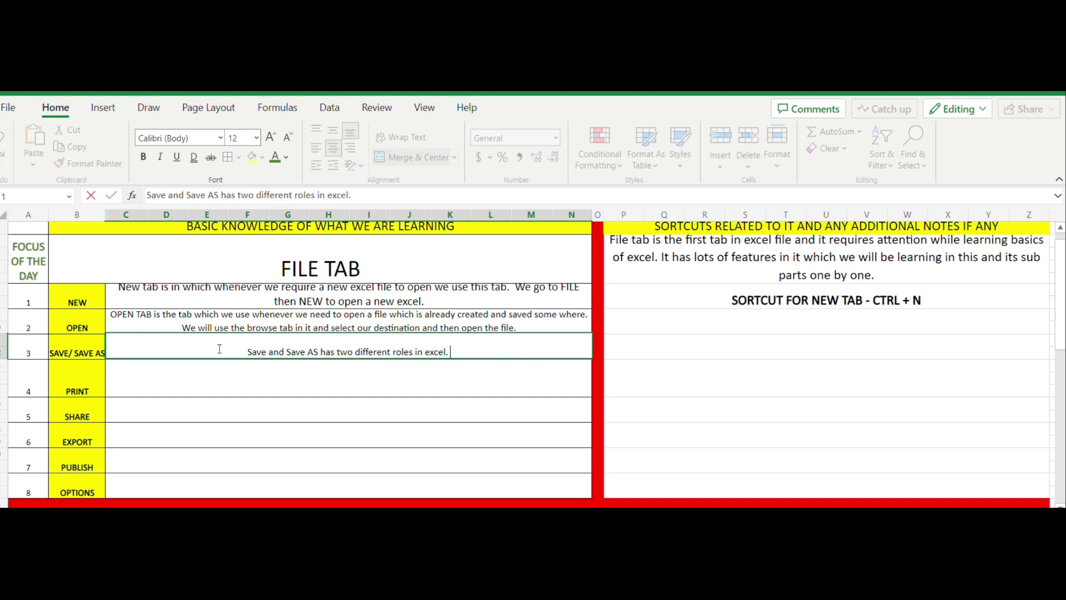
text(Save is )
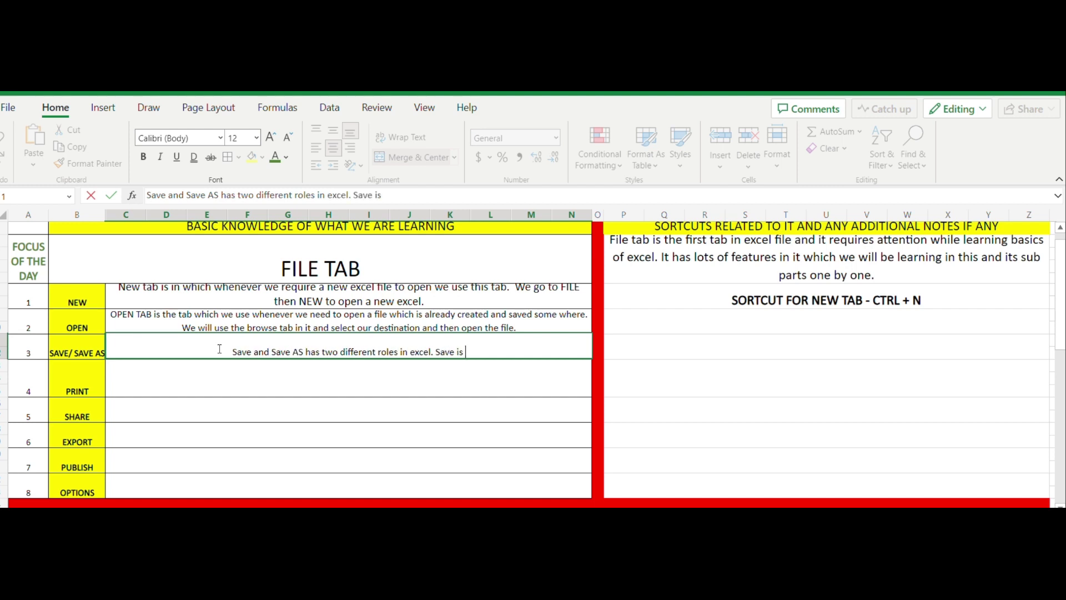
text(use td to save)
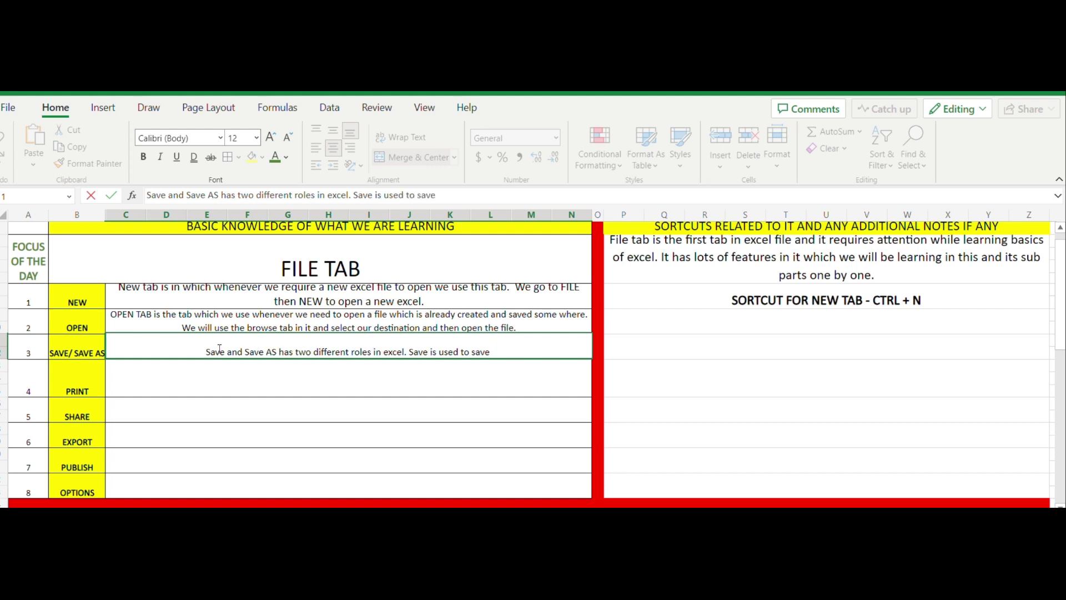
text(new file)
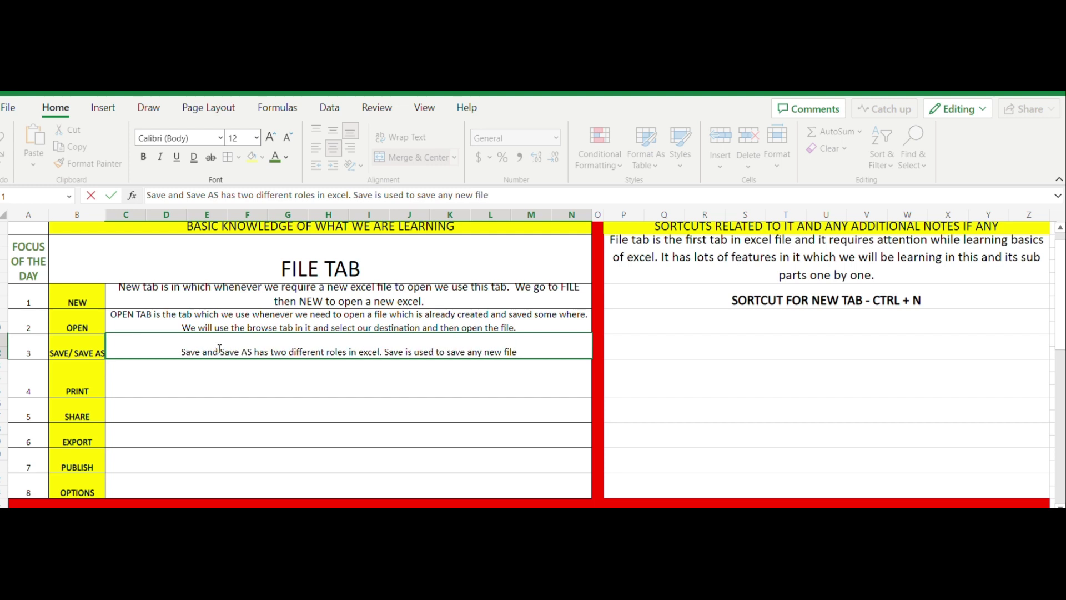
text( c)
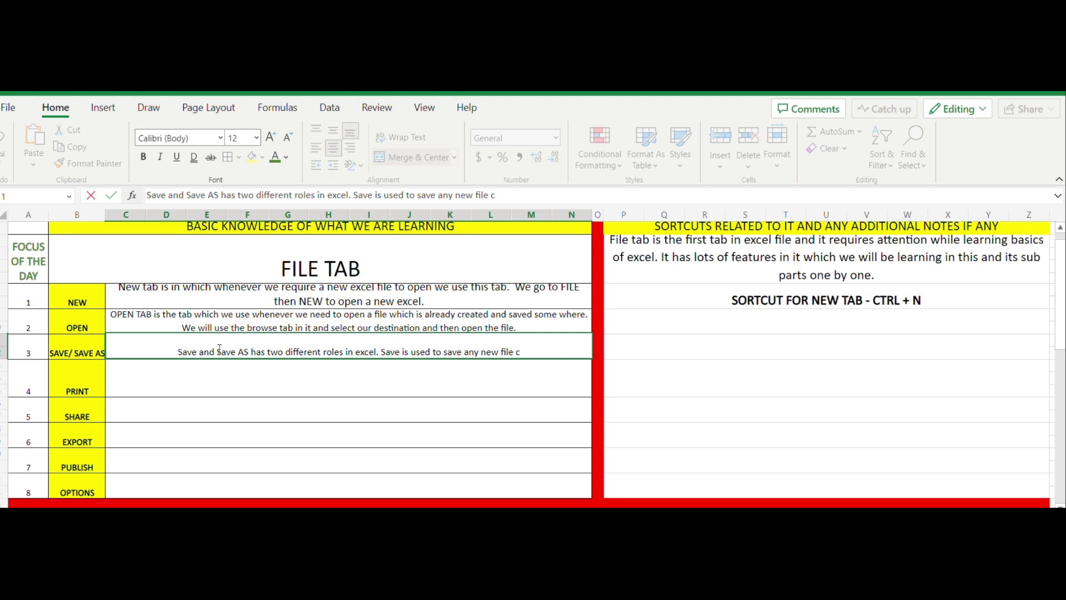
key(BackSpace)
text(which we ha)
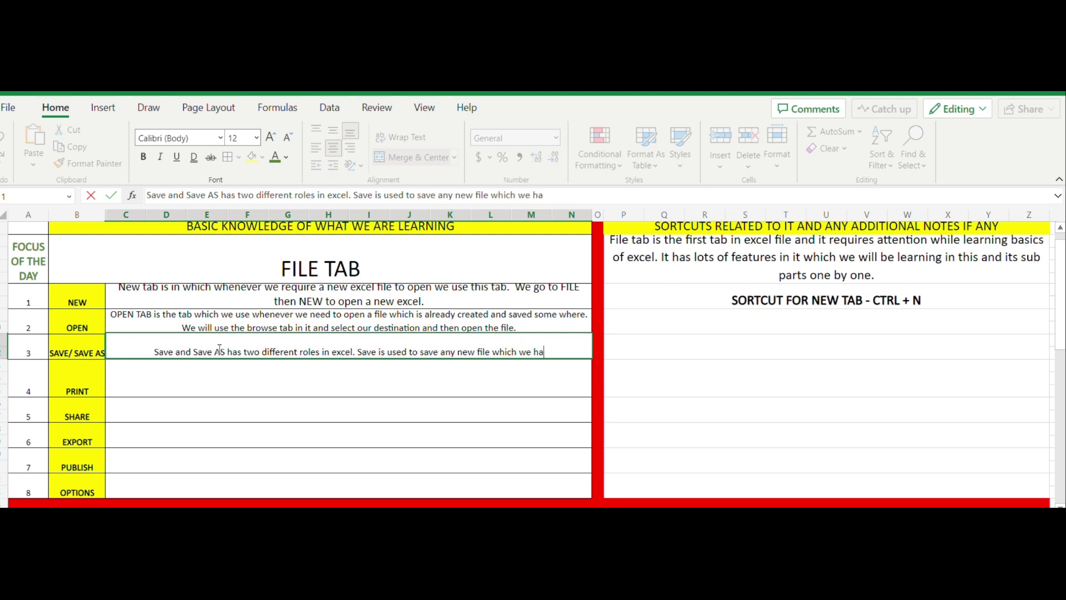
text(d created)
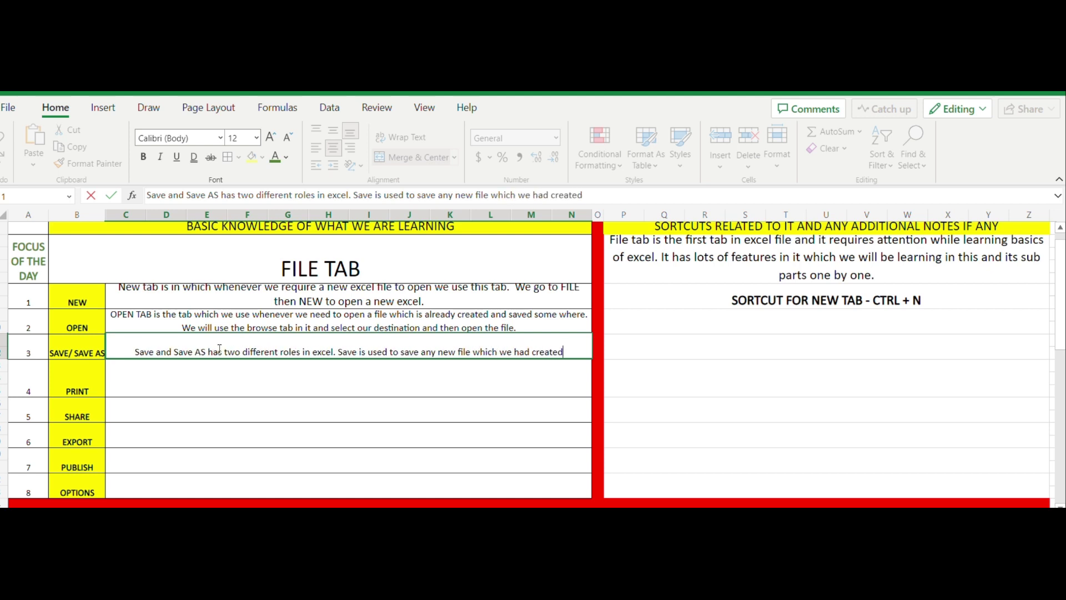
text( rect)
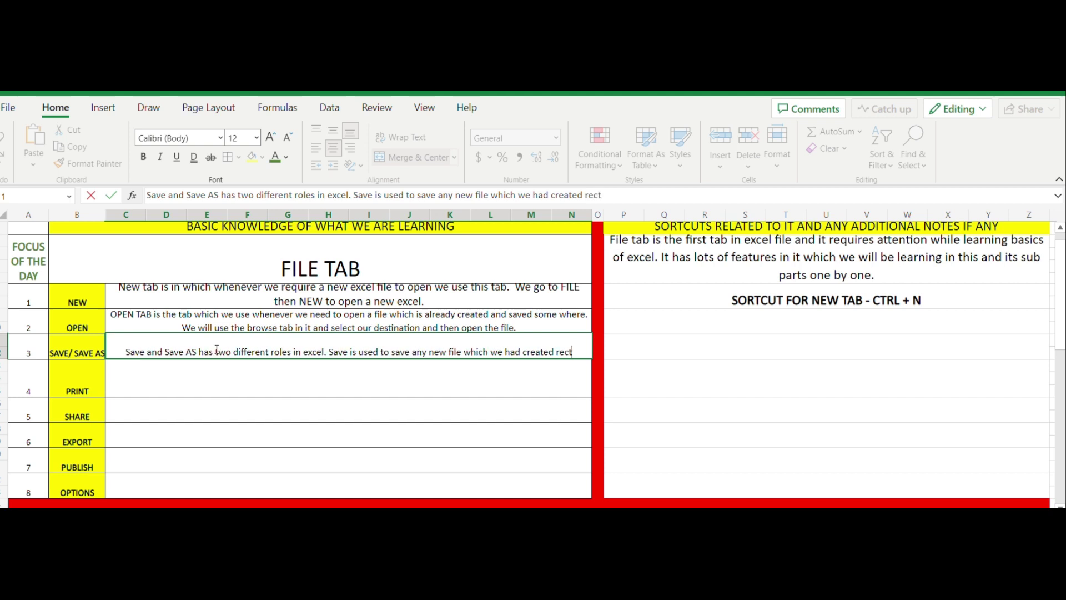
key(BackSpace)
text(ently)
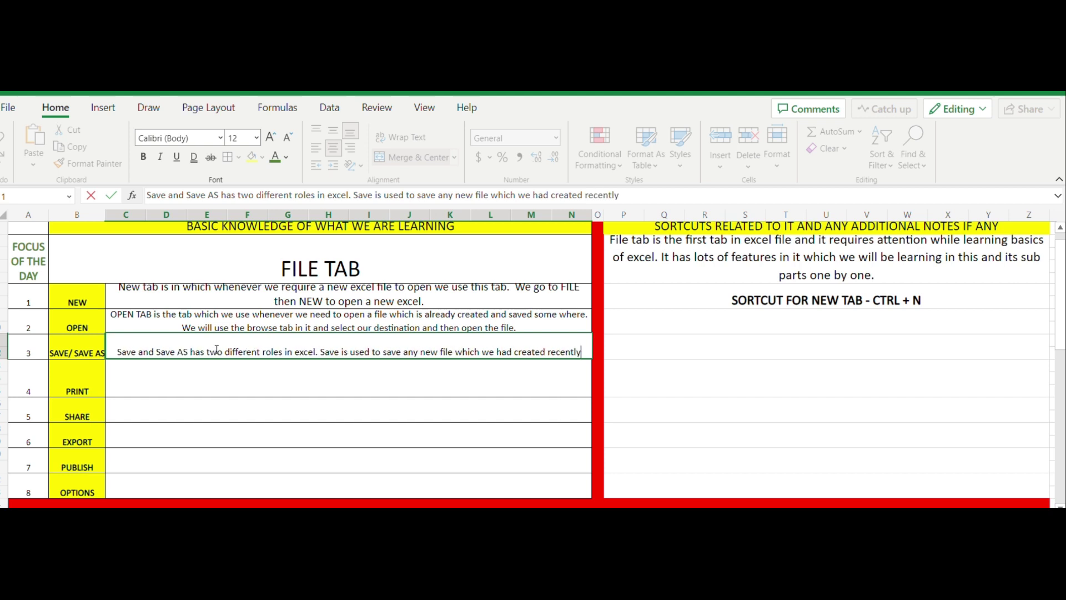
text( whe)
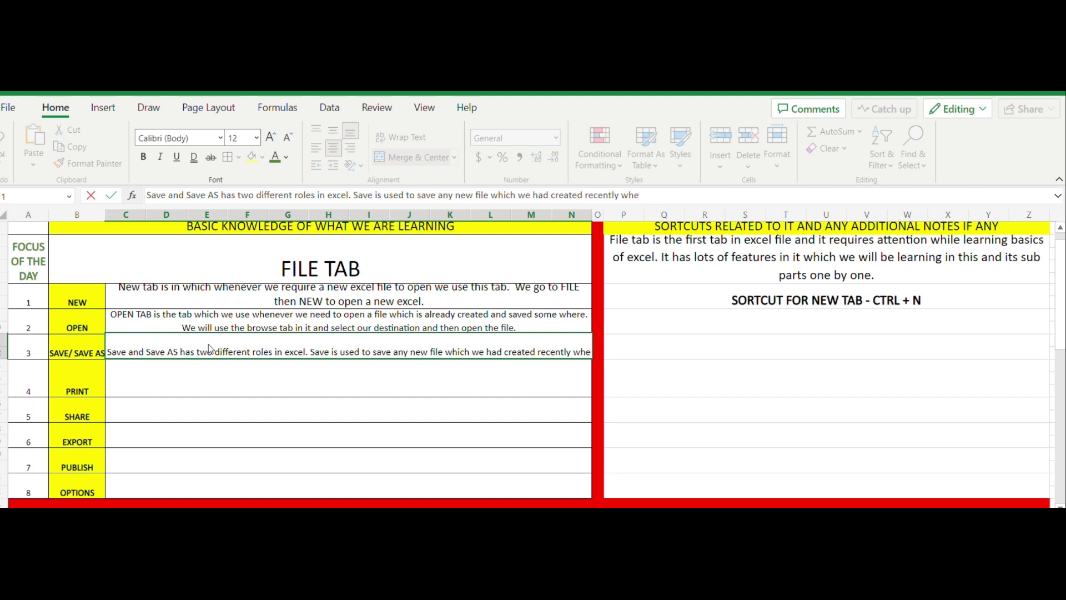
text(r)
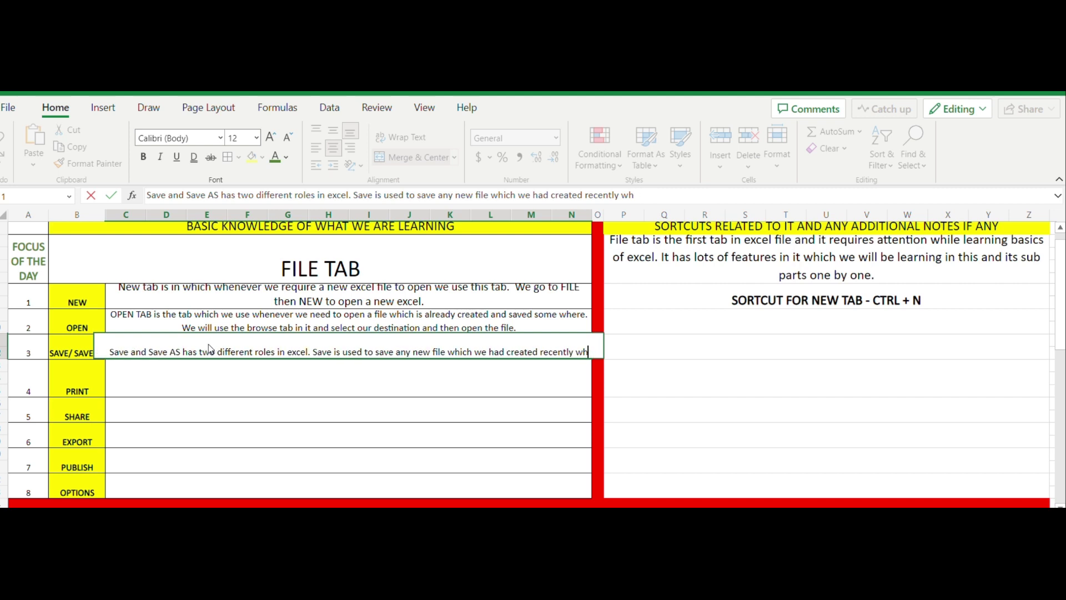
text(e as)
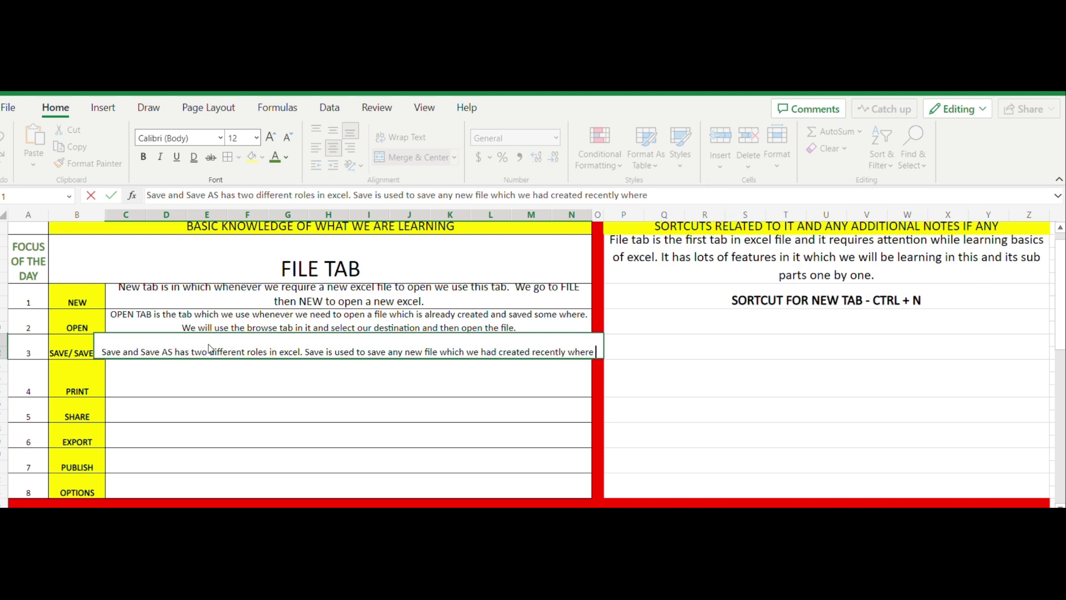
text( Save)
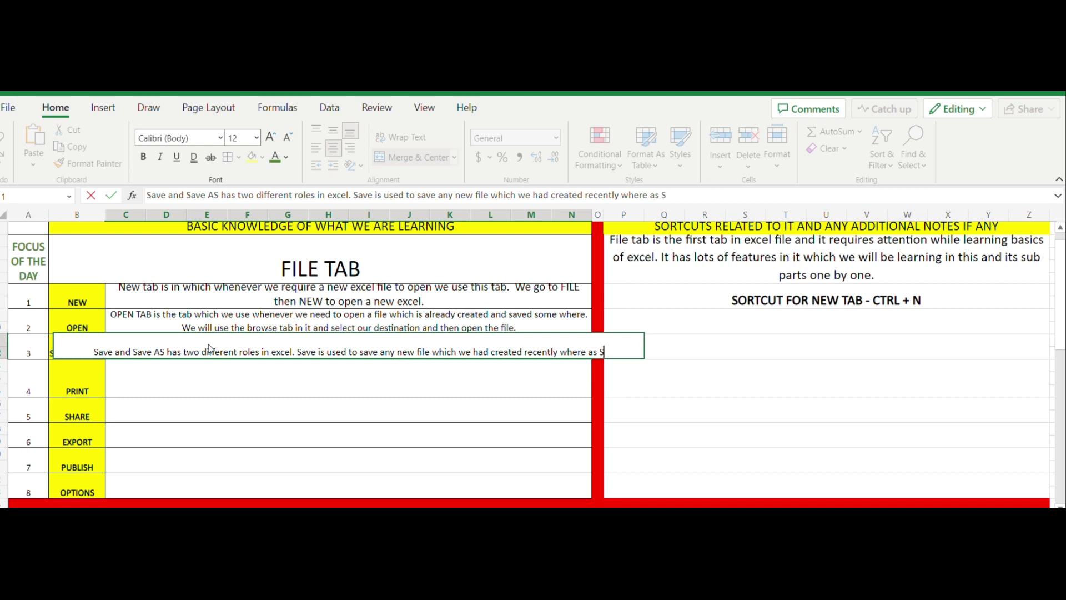
text( AS)
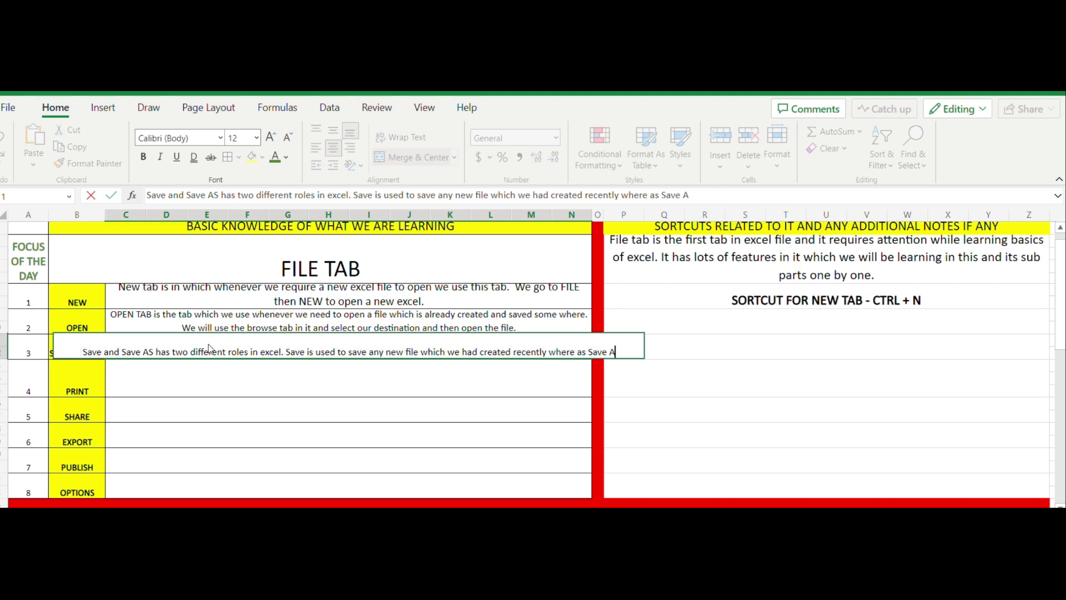
text( is used to)
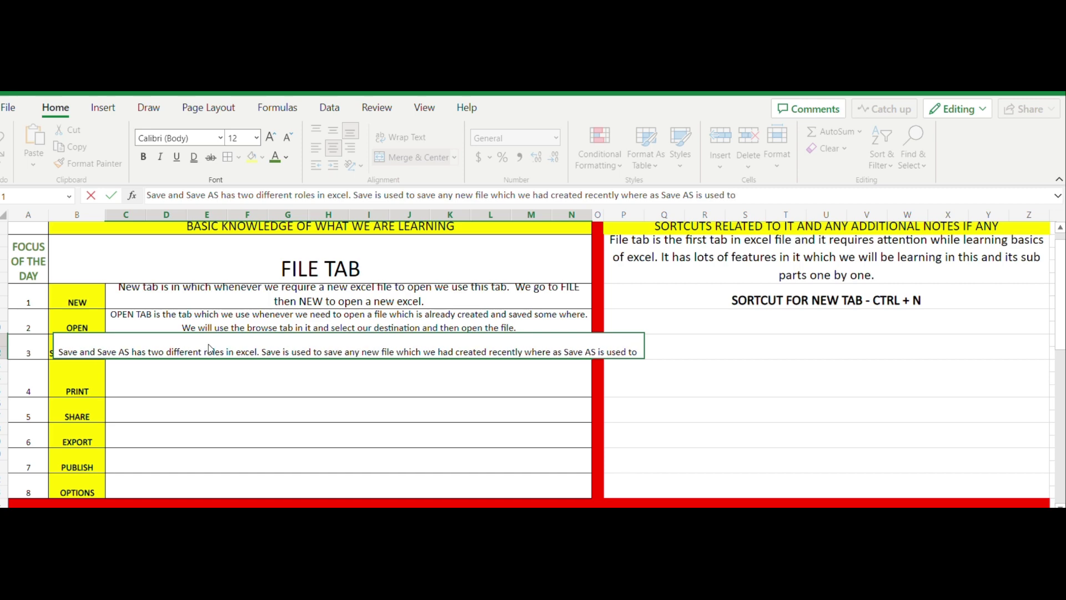
text( save any)
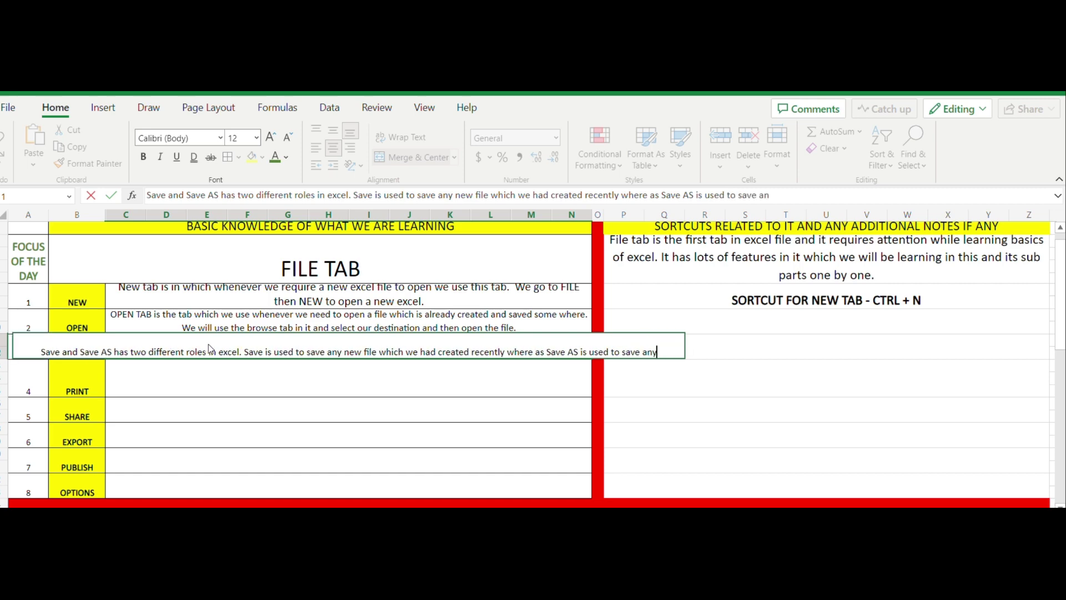
text( existi)
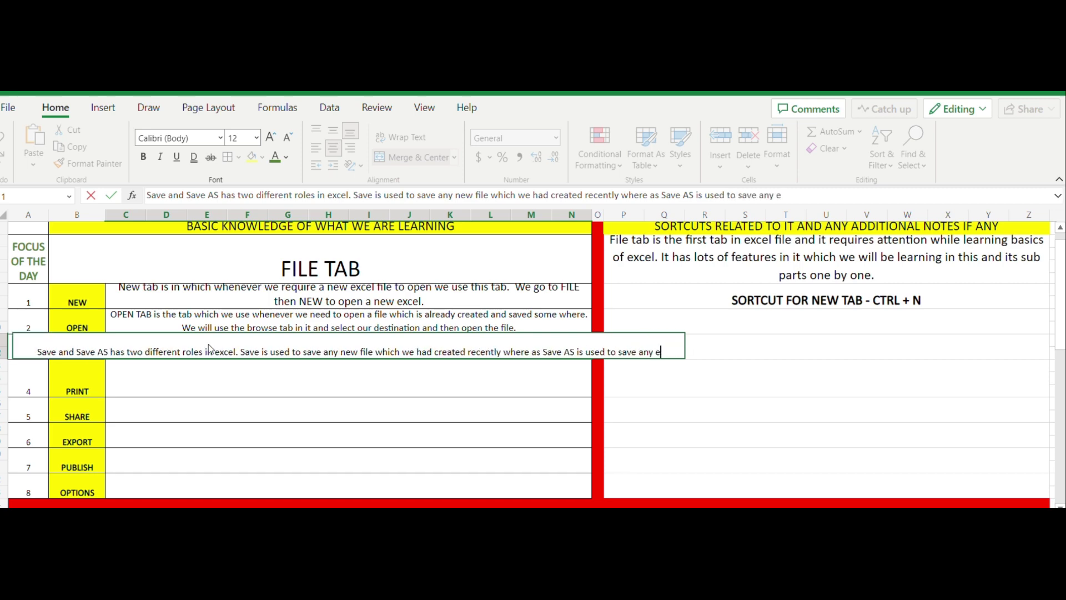
text(ng file in)
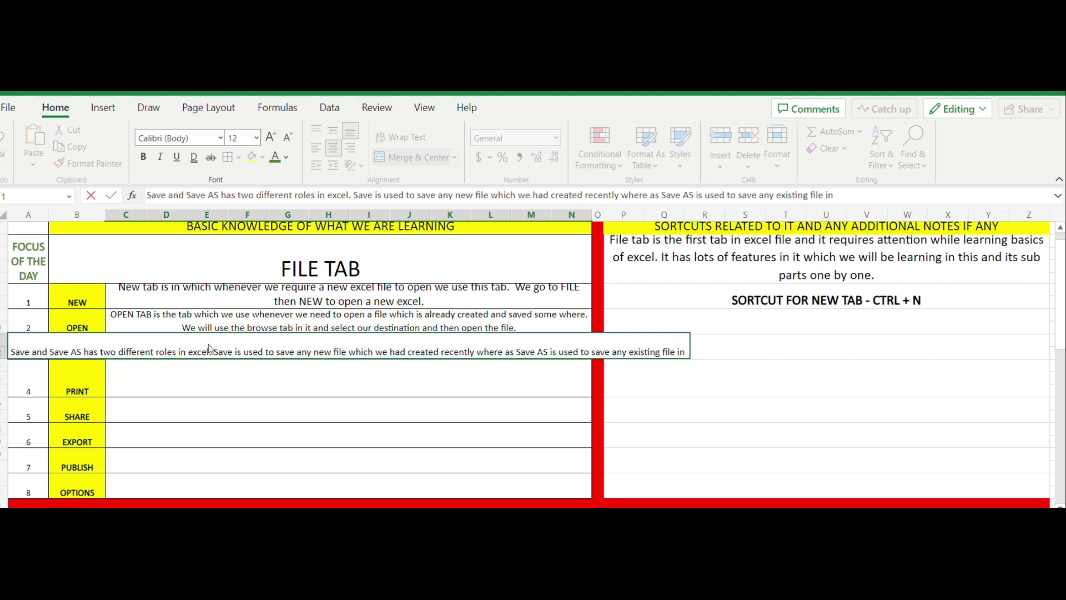
text( some a)
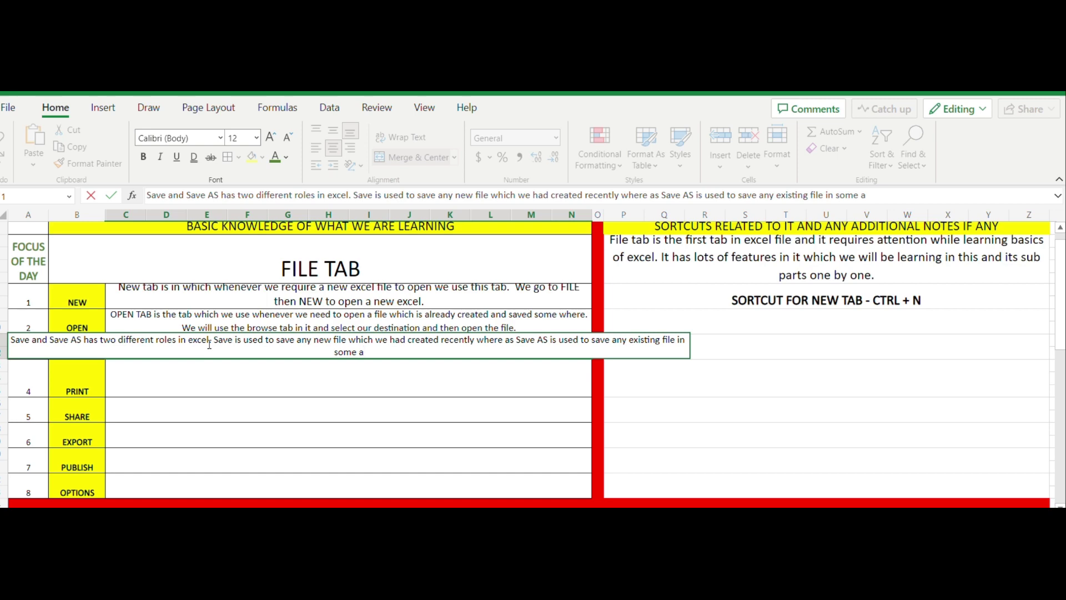
key(BackSpace)
text(other path o)
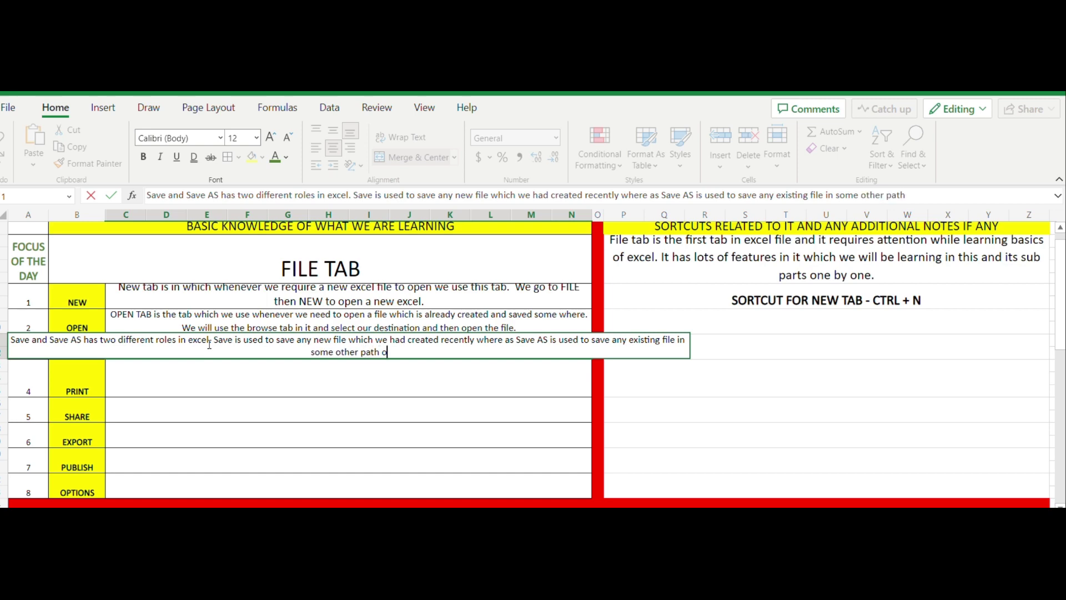
text(r if we had)
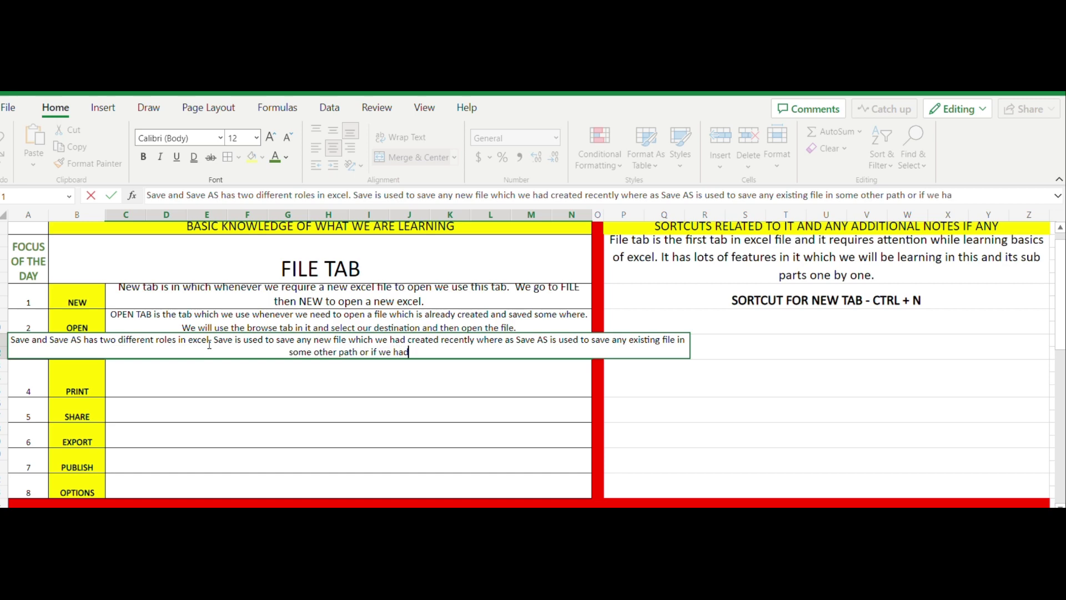
text( opened)
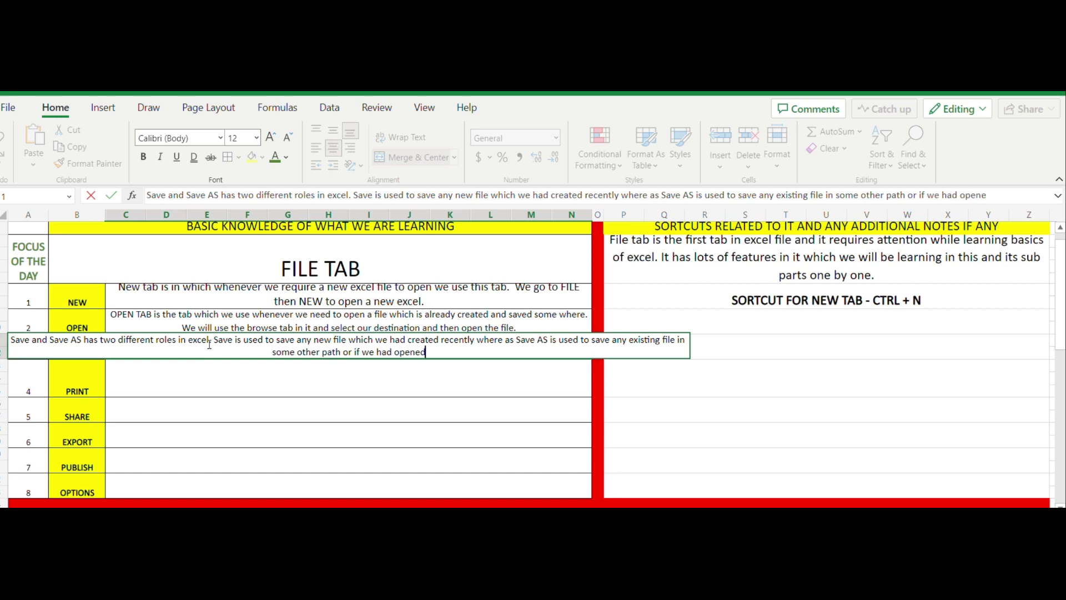
text( a re)
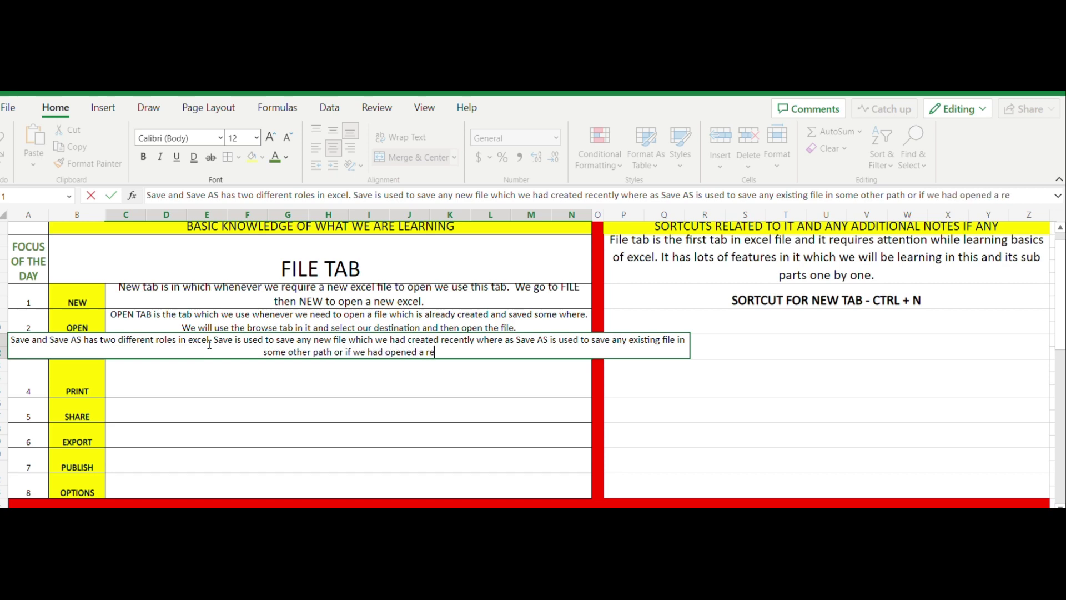
text(ad only f)
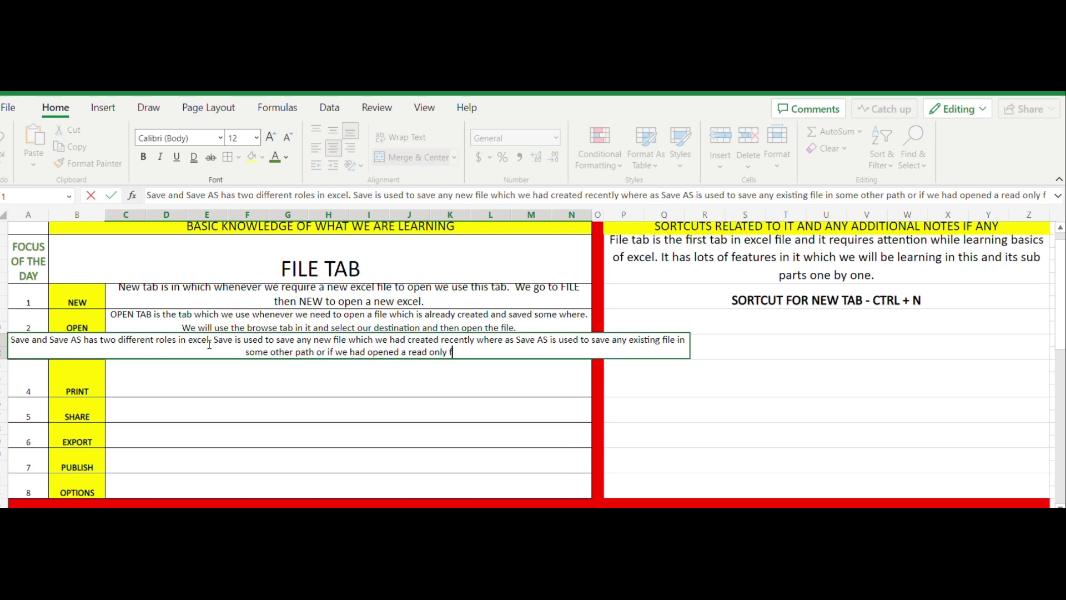
text(ile we can)
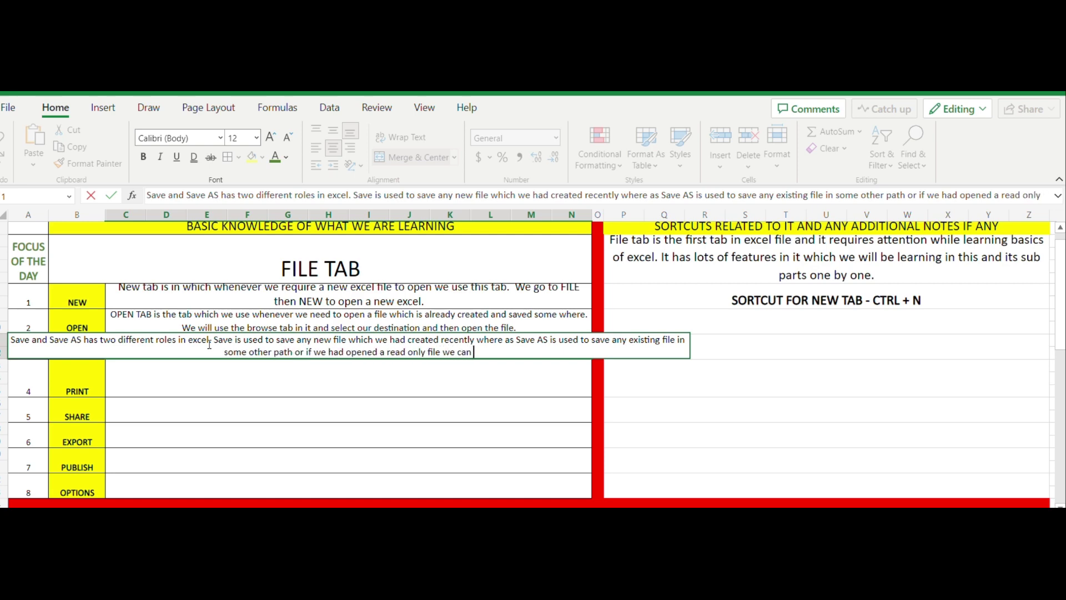
text( use sav)
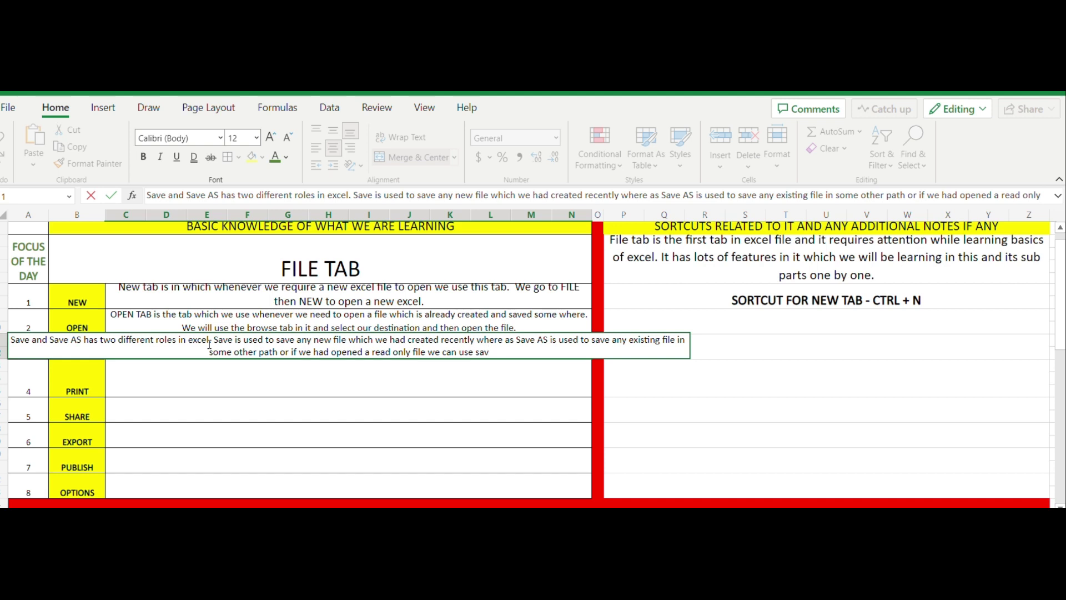
key(BackSpace)
key(BackSpace)
key(BackSpace)
text(SAVE AS)
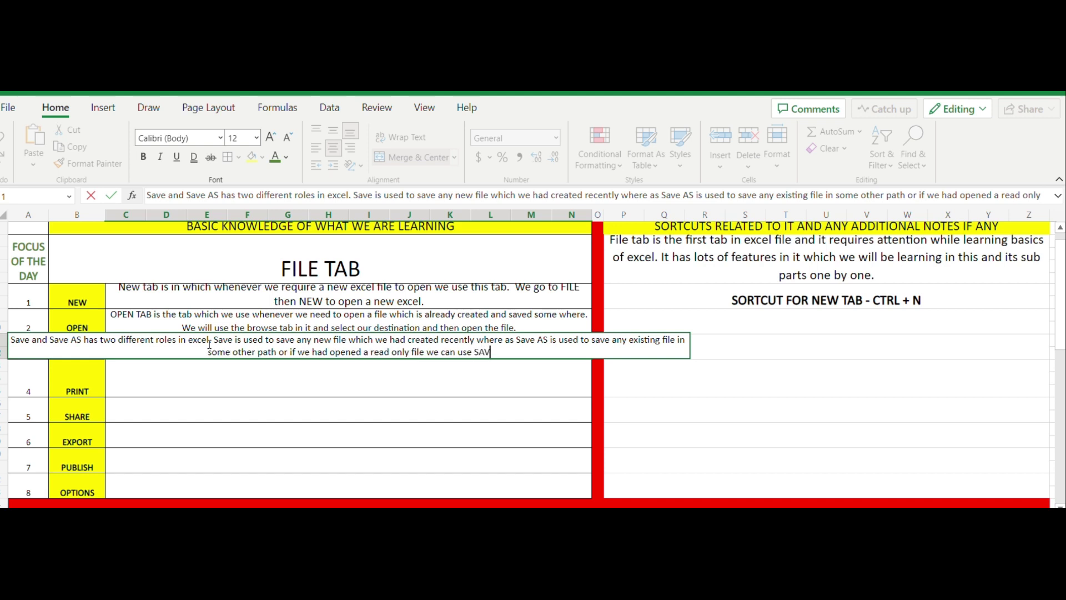
text( a)
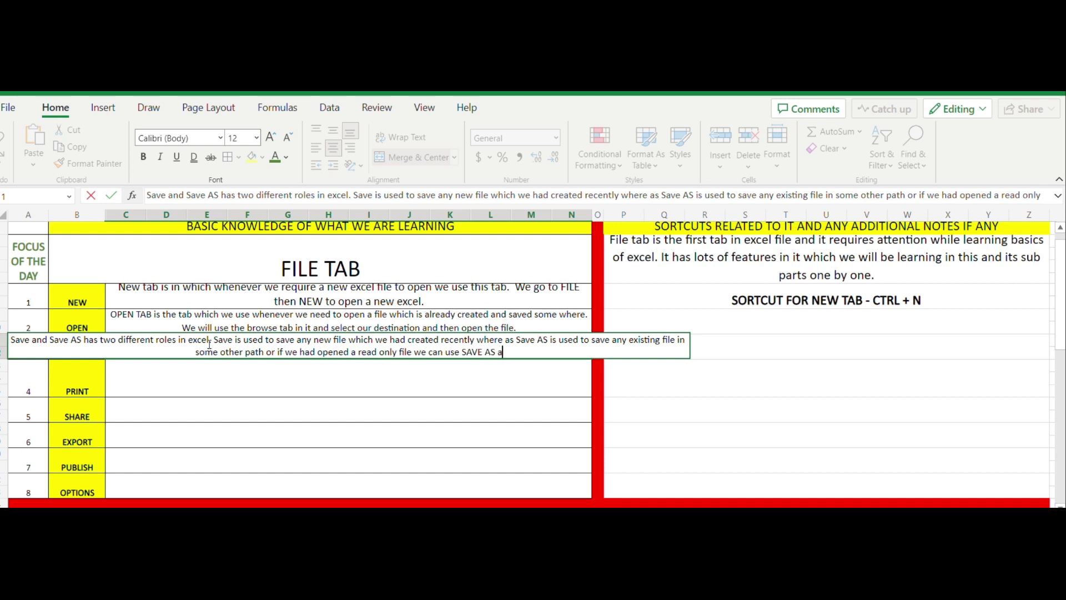
text(s an opt)
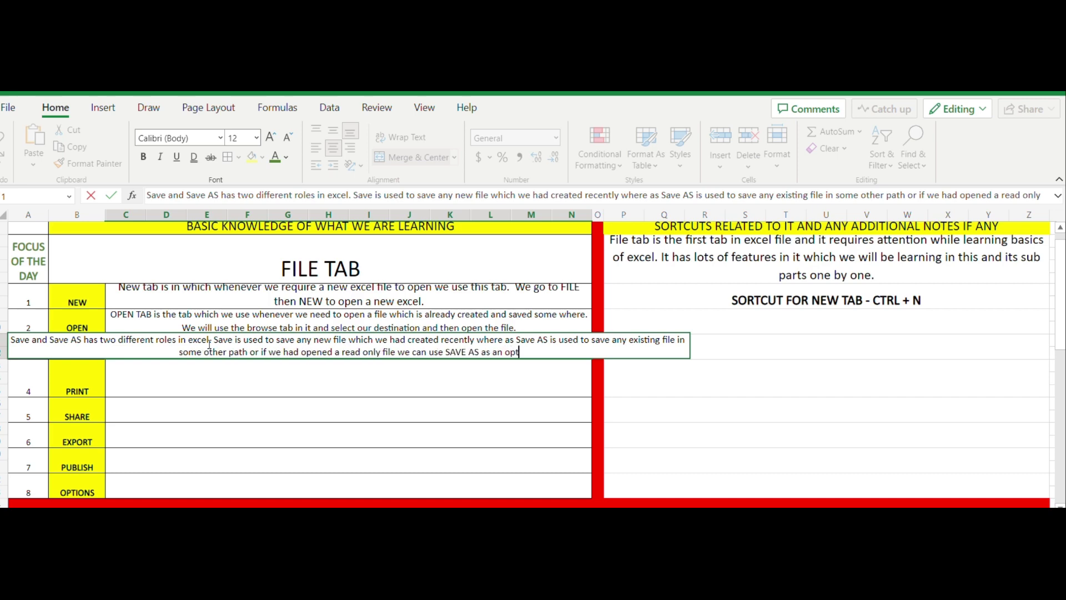
text(ion to sa)
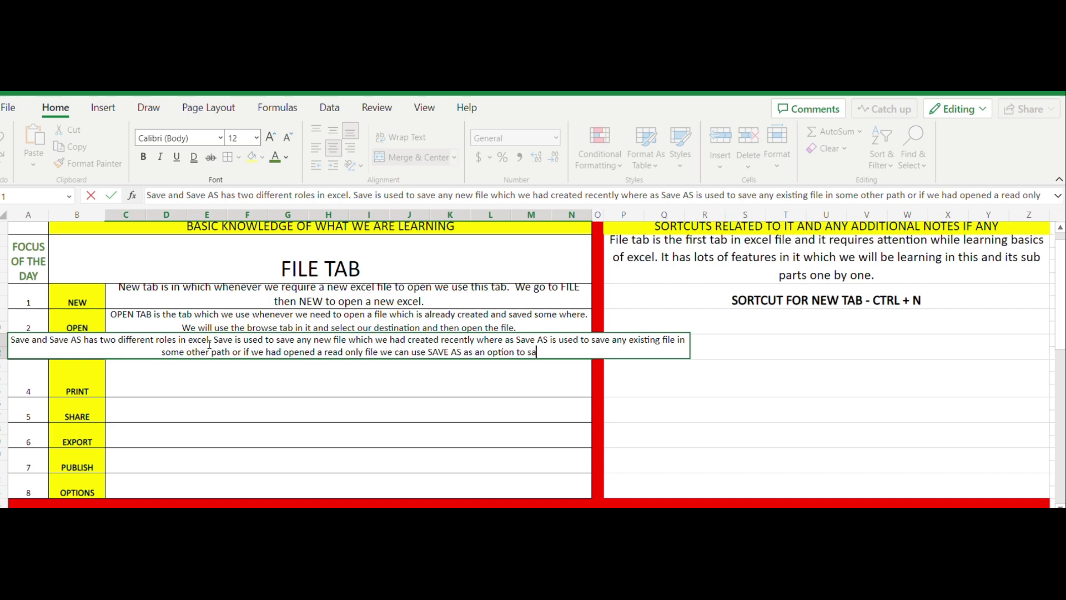
text(ve that file.)
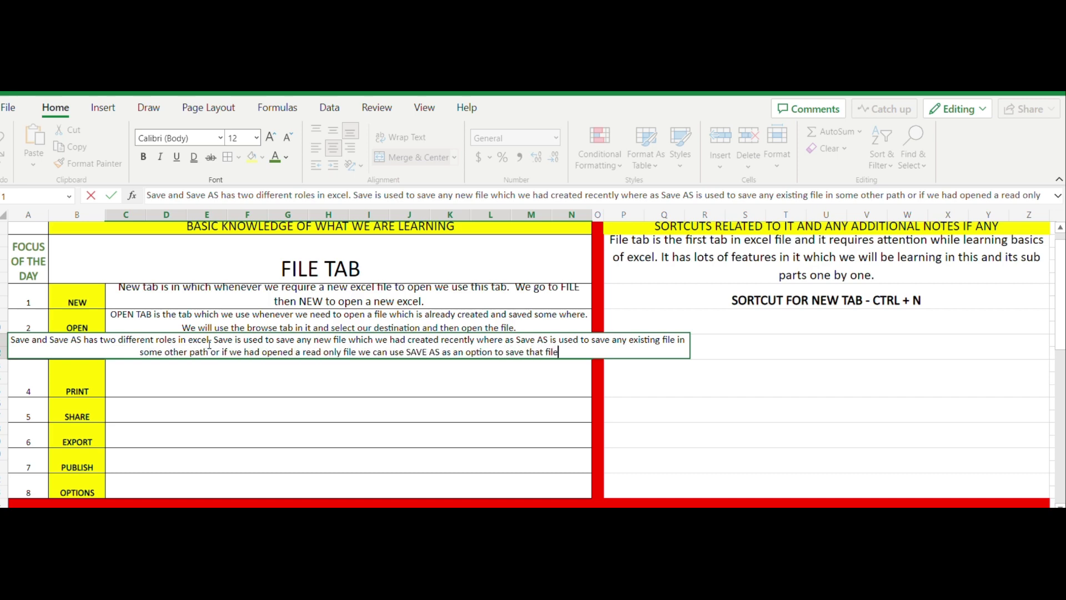
Wrap the Save/Save As explanation onto two lines.
click(180, 389)
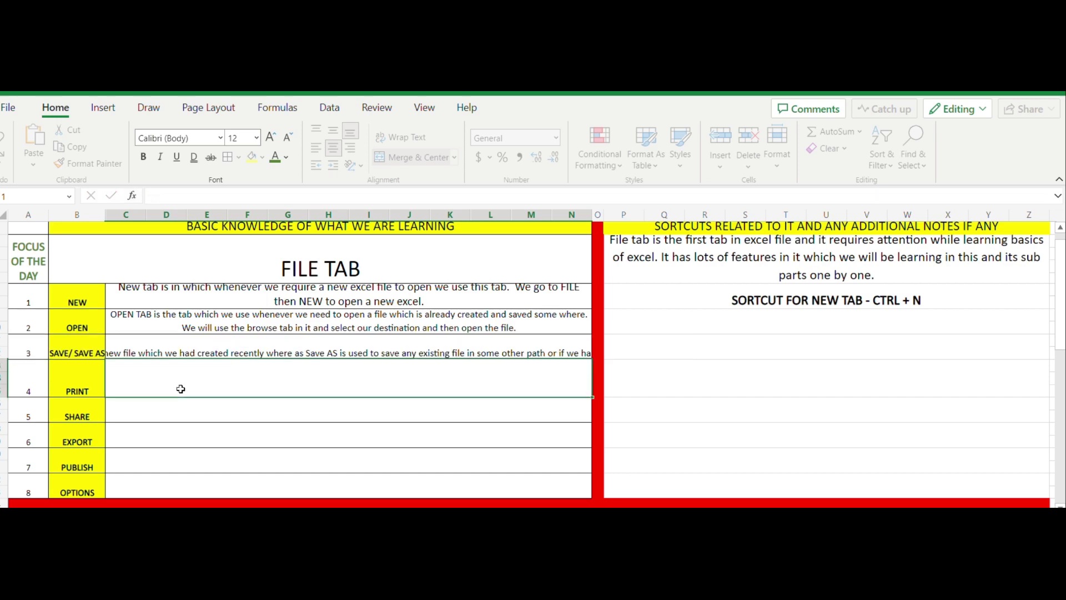
click(225, 354)
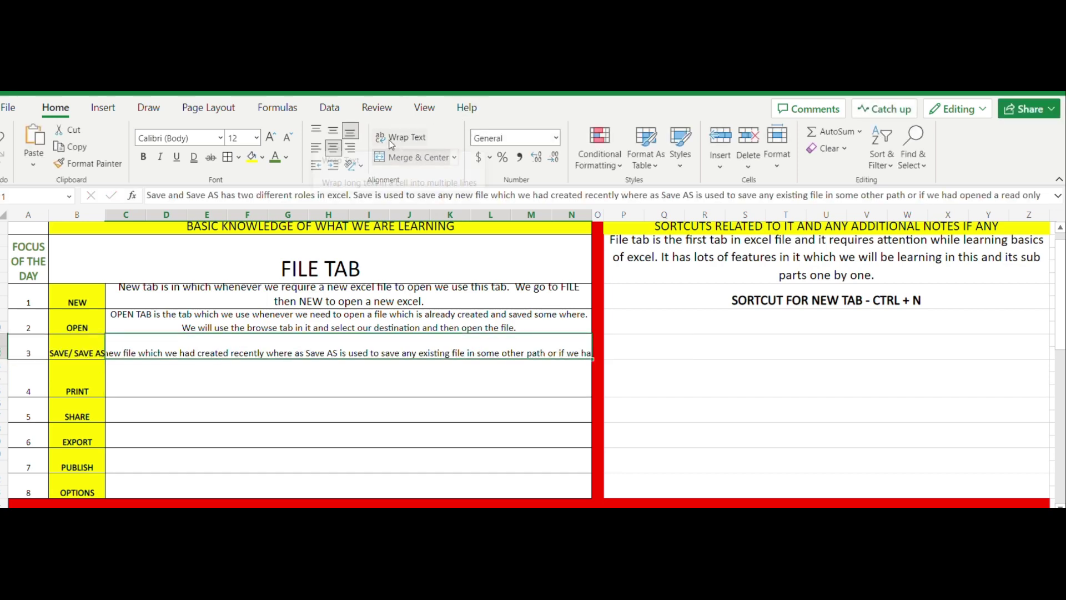
click(403, 138)
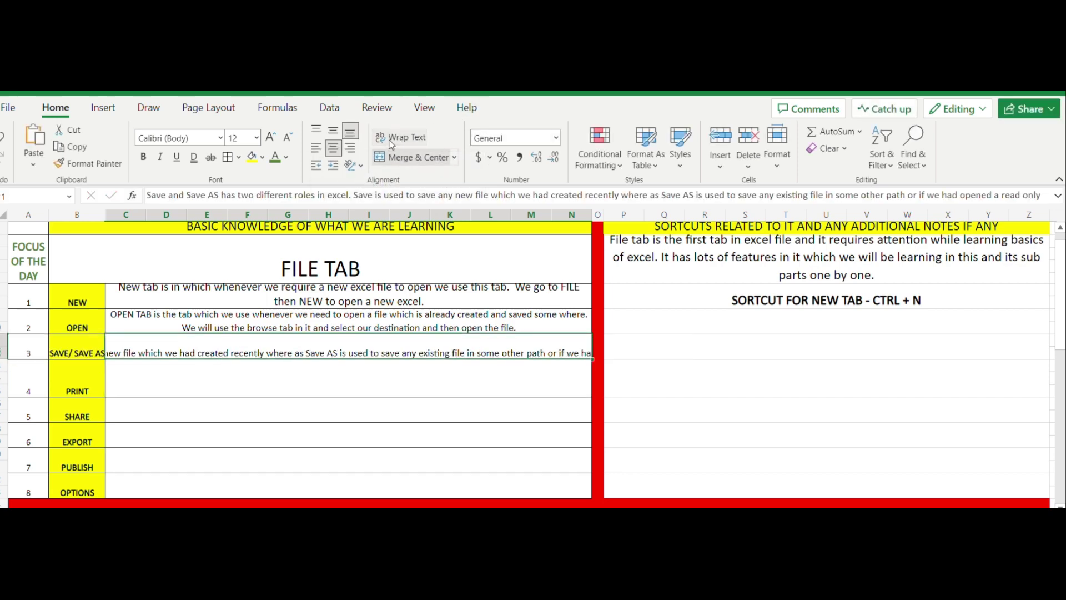
click(701, 345)
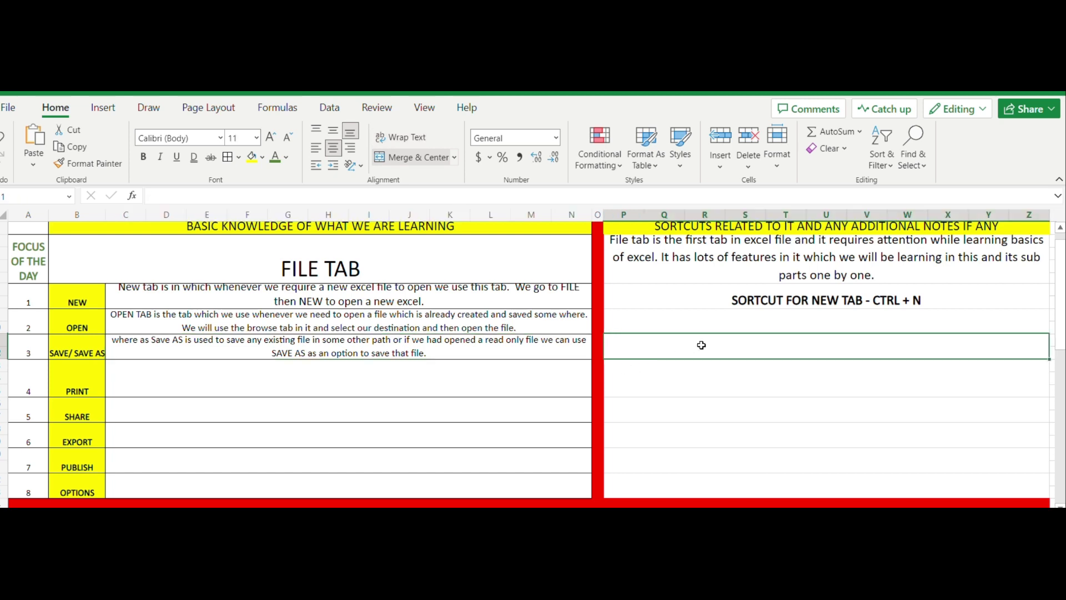
Enter the note 'SHORTCUT FOR OPEN TAB - CTRL + O' in the row-2 shortcut cell.
click(751, 323)
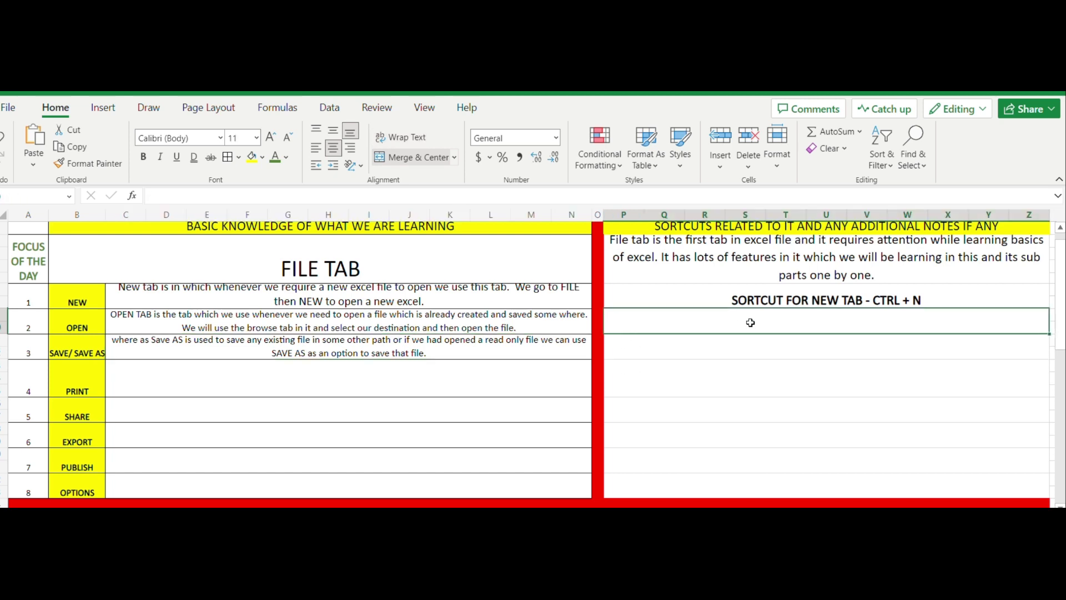
text(S)
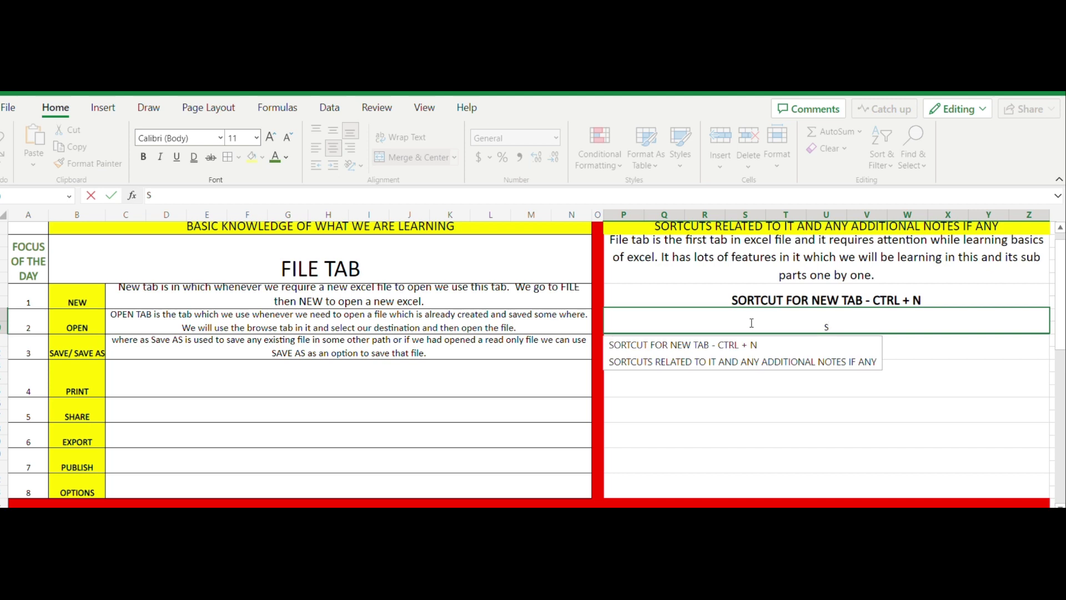
text(HORT C)
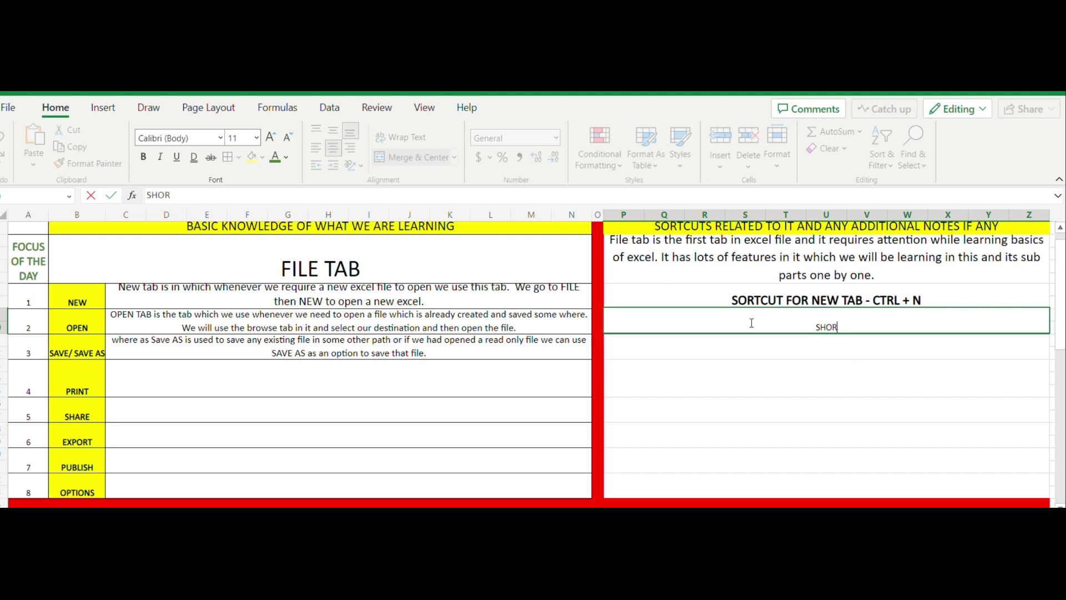
key(BackSpace)
key(BackSpace)
text(CUT FOR OPEN)
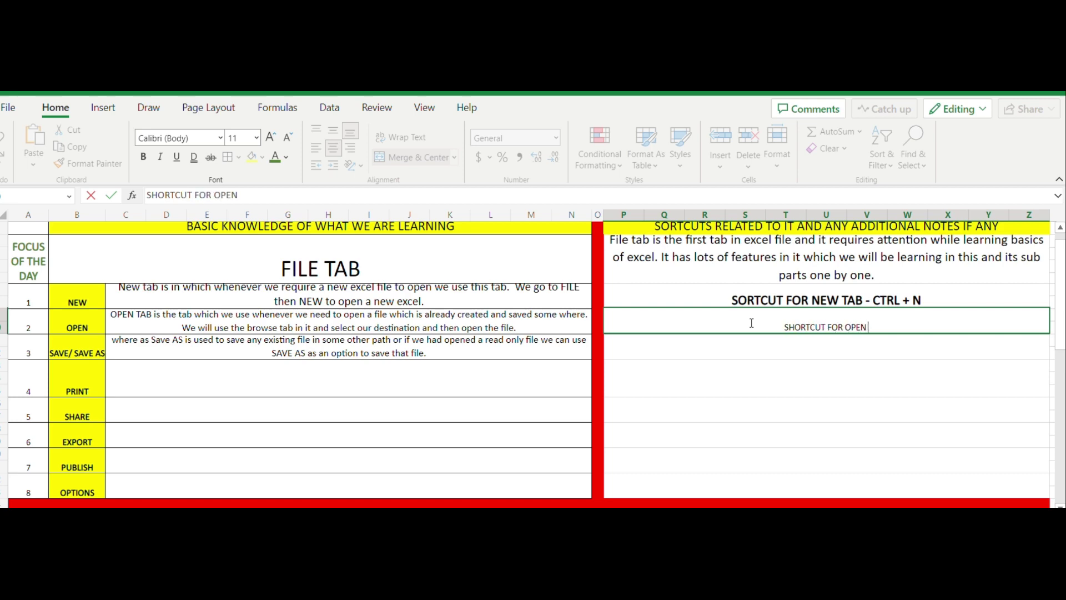
text( TAB)
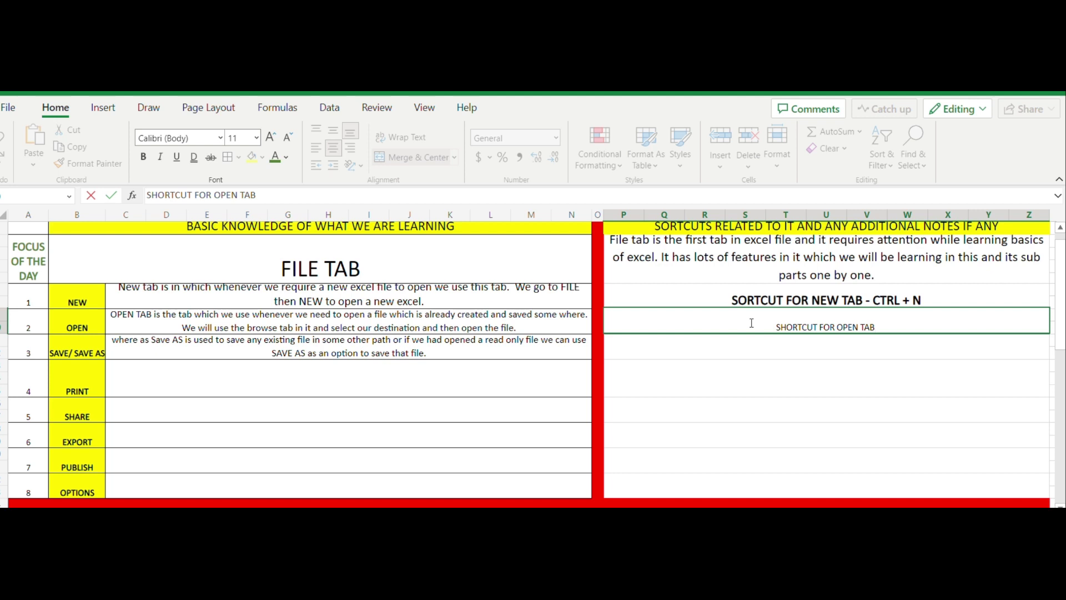
text( -)
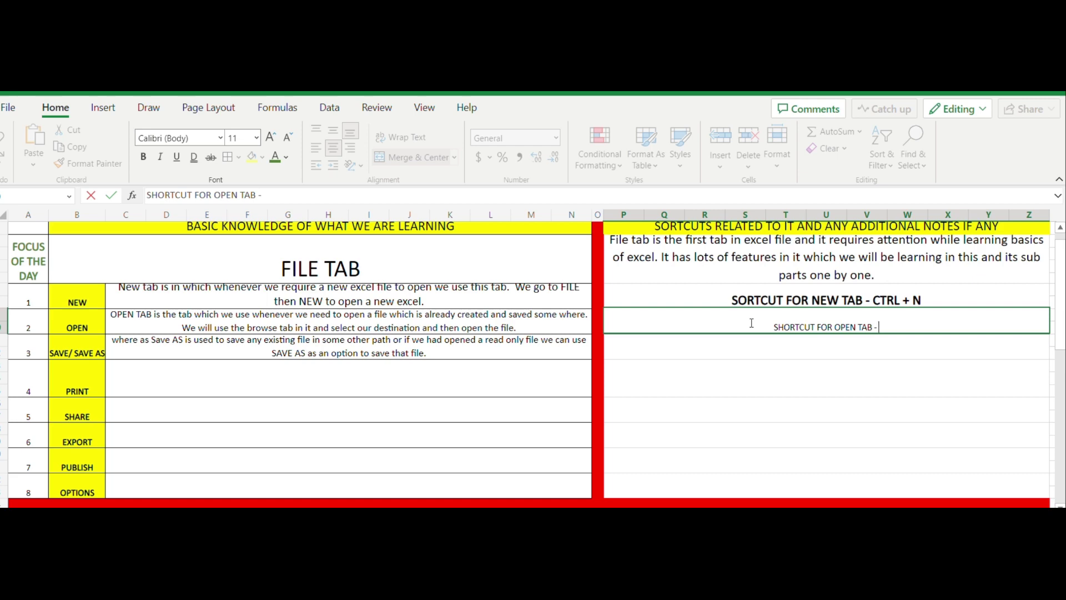
text(C)
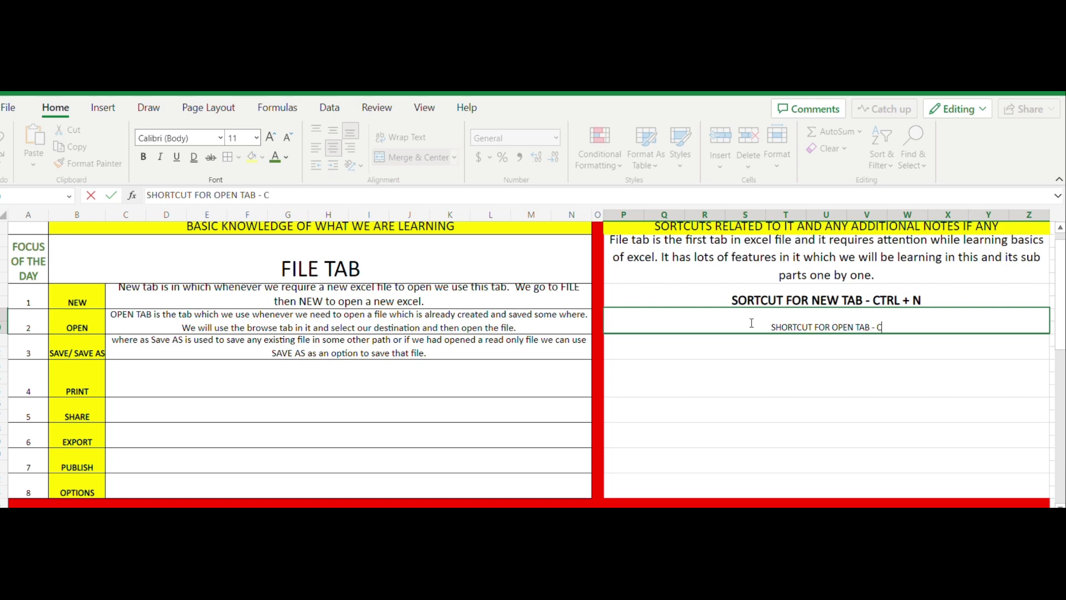
text(TRL)
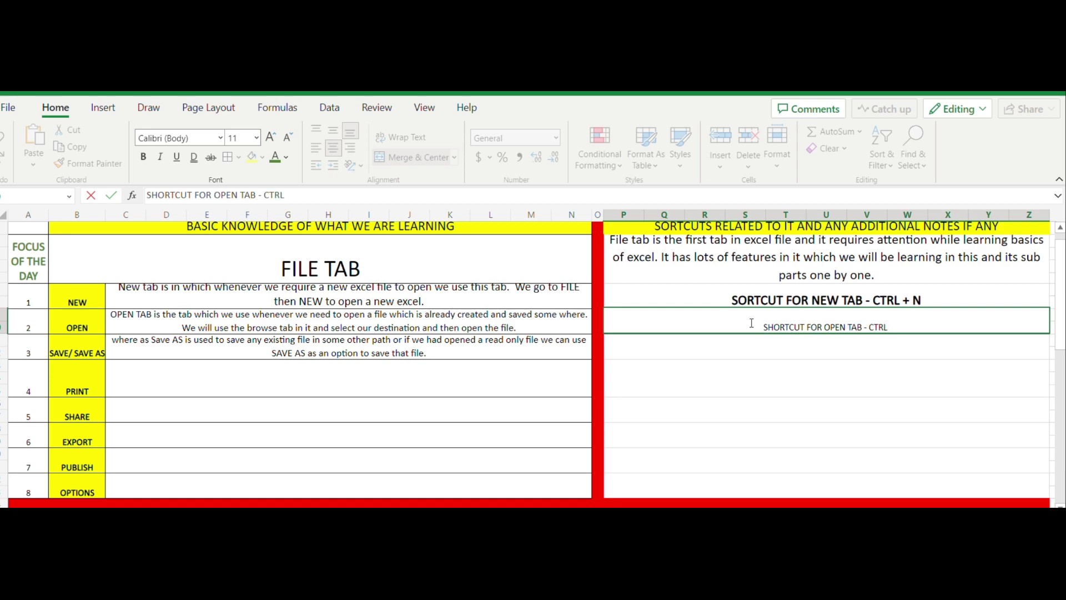
text( + O)
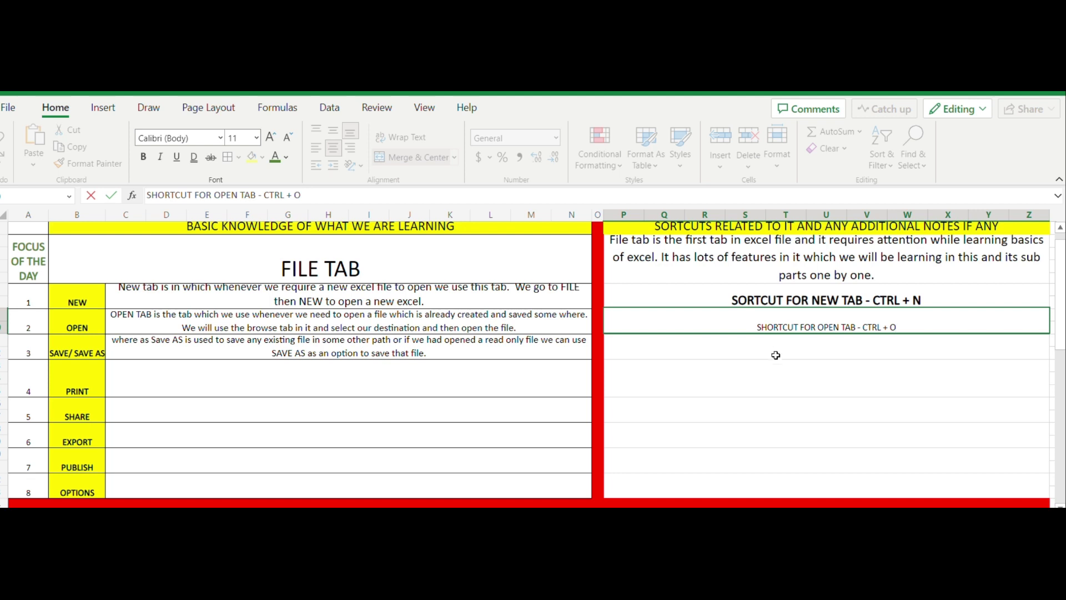
key(Return)
Make the Open shortcut note bold and enlarge it to size 16.
click(781, 329)
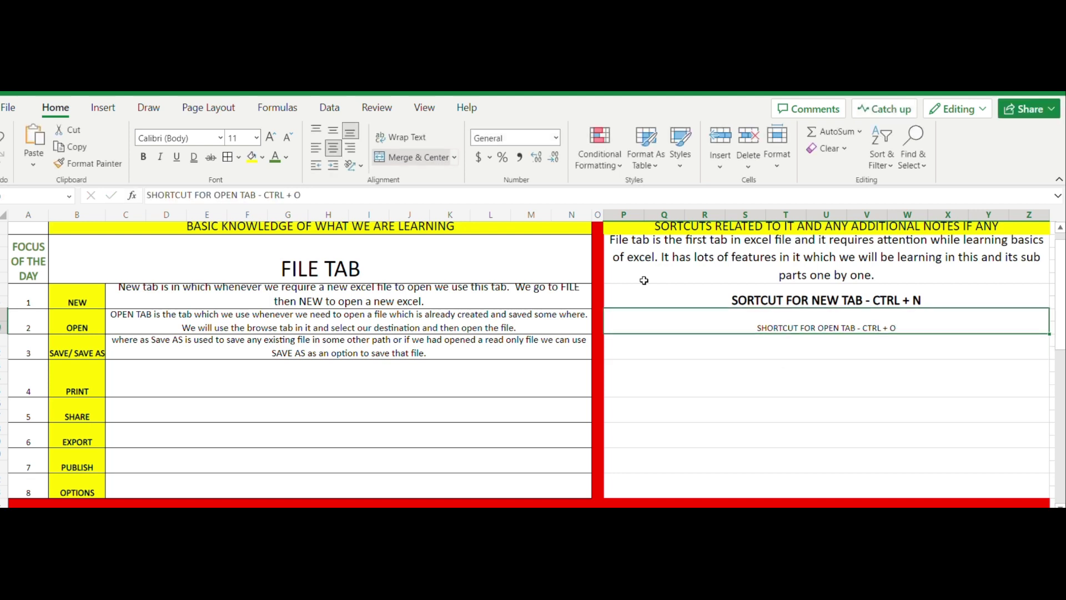
click(144, 158)
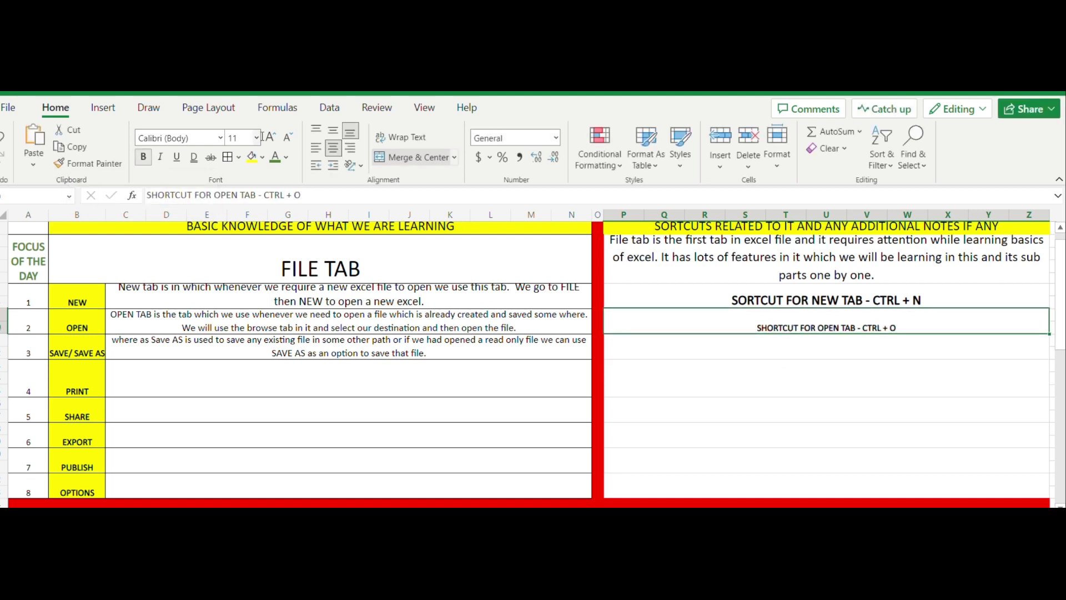
click(271, 138)
click(270, 138)
click(270, 138)
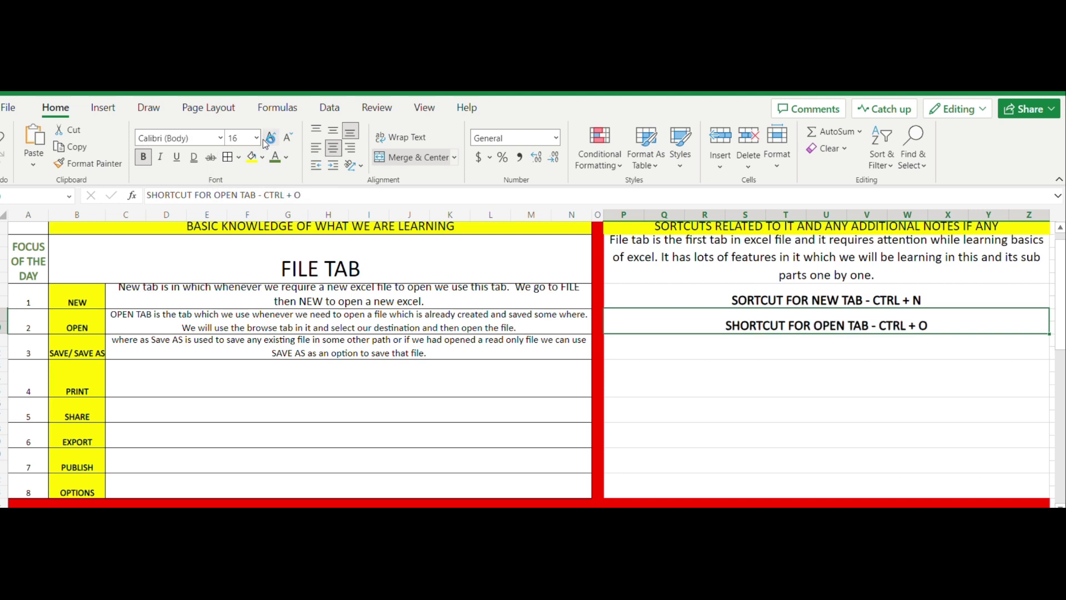
click(211, 378)
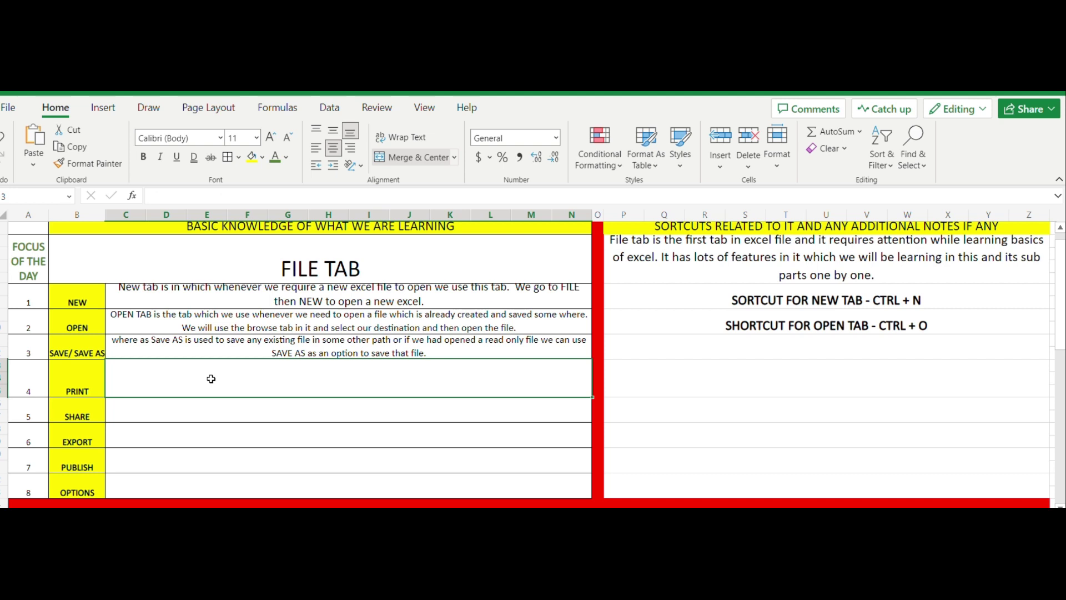
Enter the PRINT explanation about taking printouts and print preview, and wrap it.
text(P)
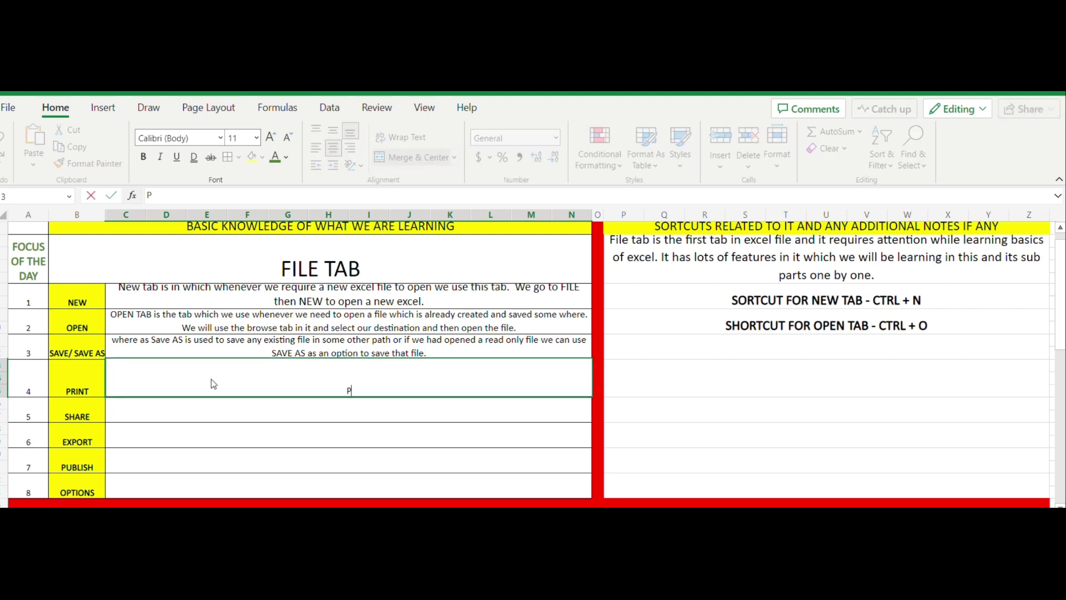
text(rint ab)
key(BackSpace)
key(BackSpace)
text(TAB is used to take)
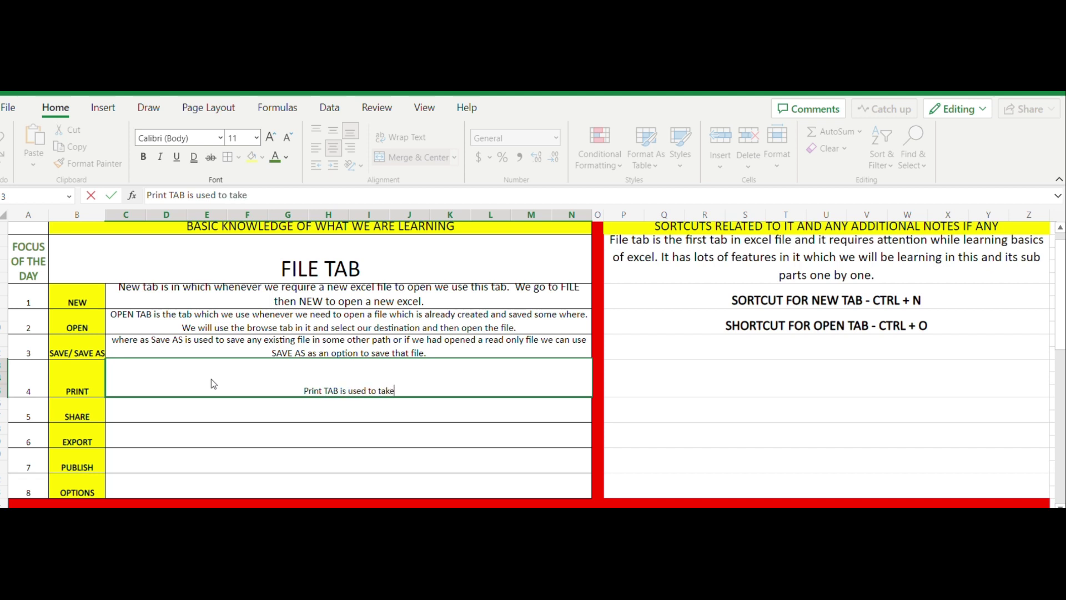
text( the printou)
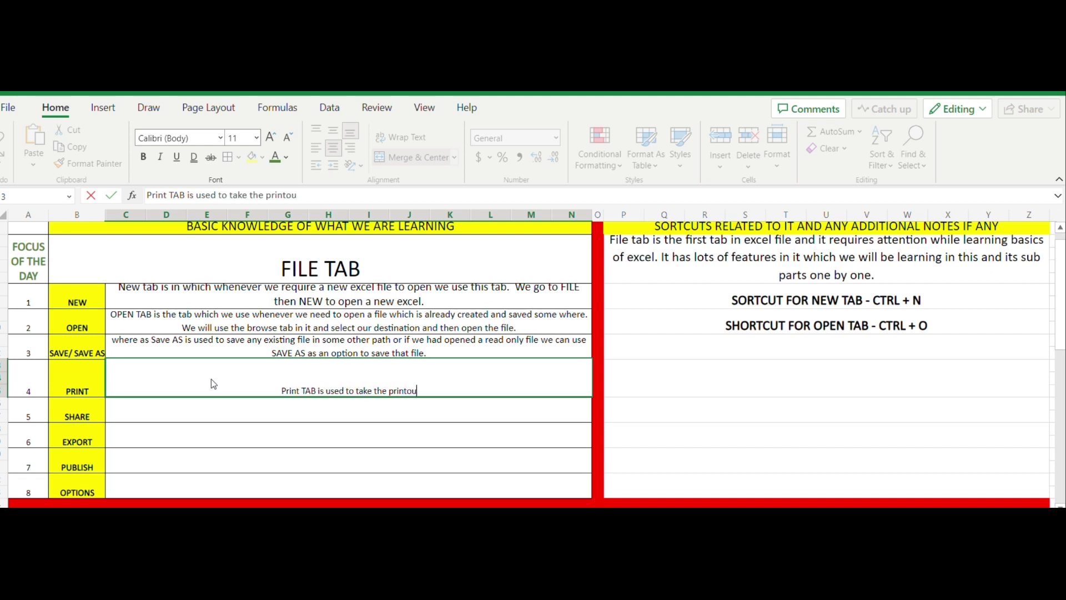
text(t of any )
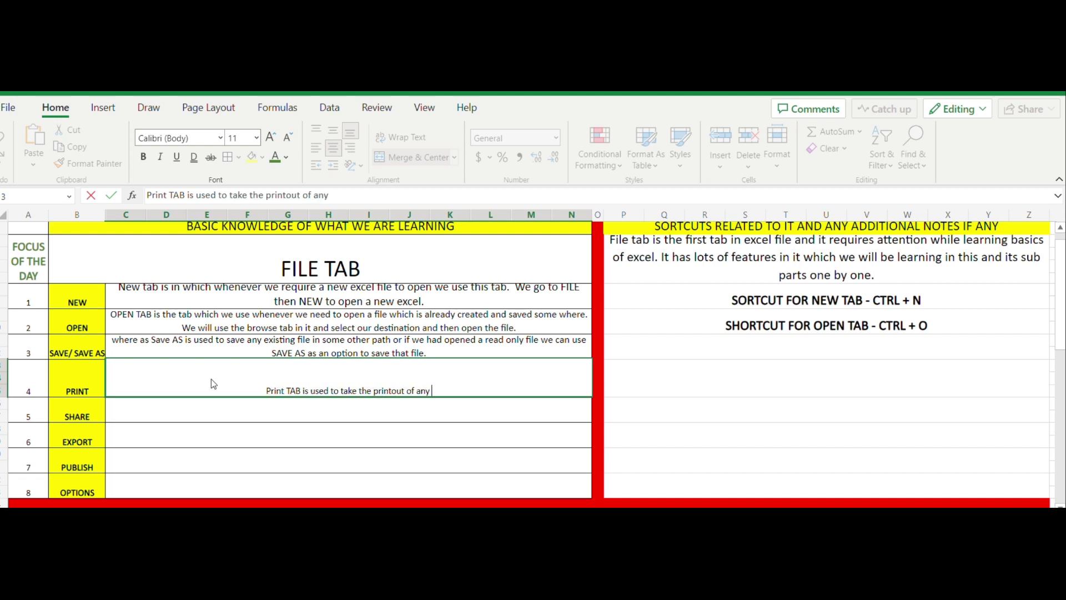
text(excel file)
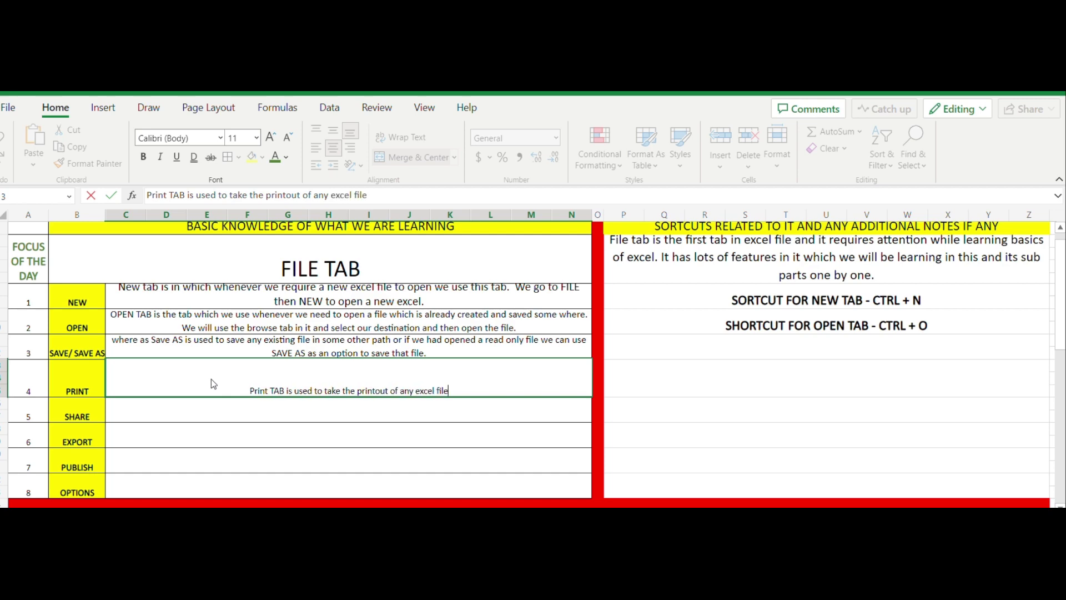
text(. W)
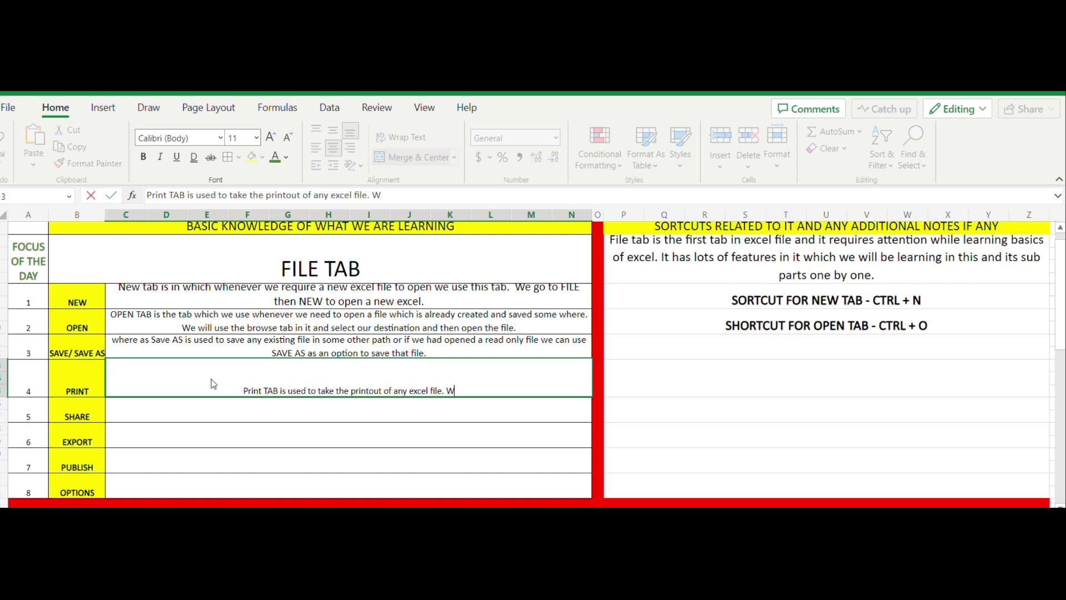
text(hen ever)
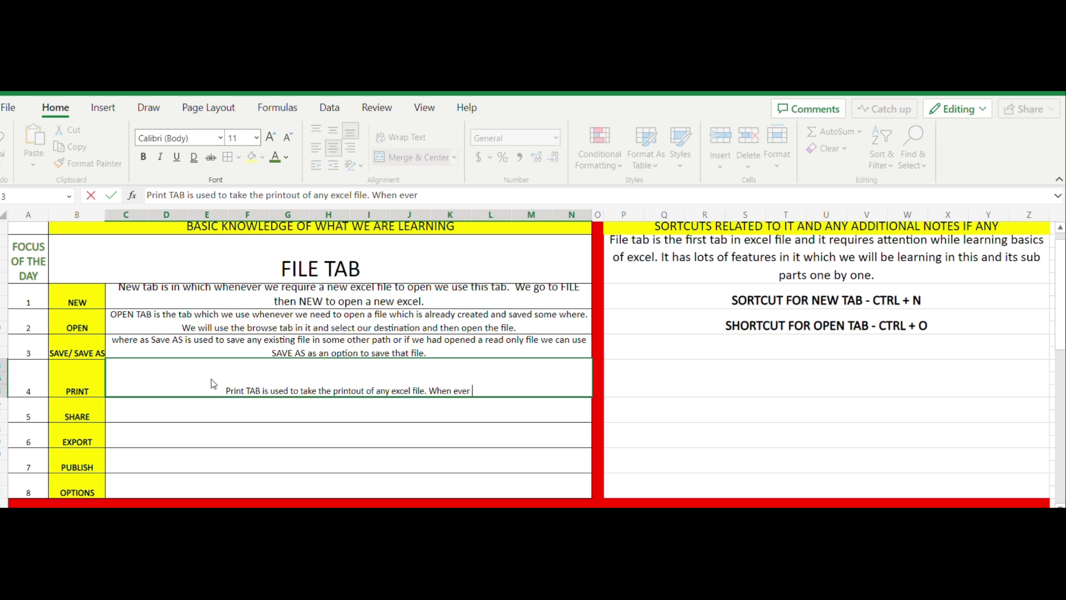
text( we req)
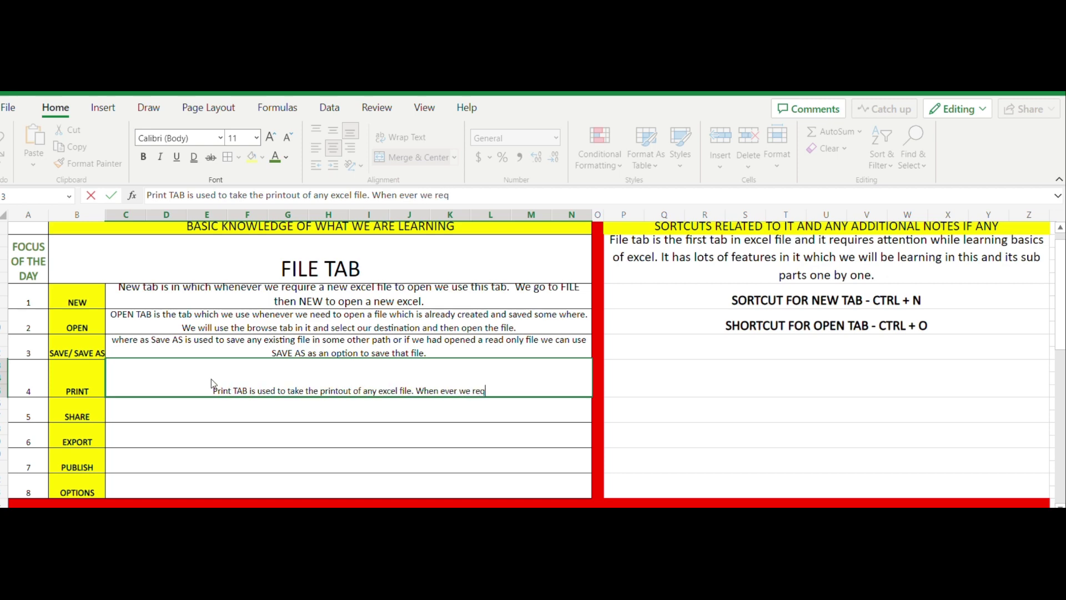
text(uire to )
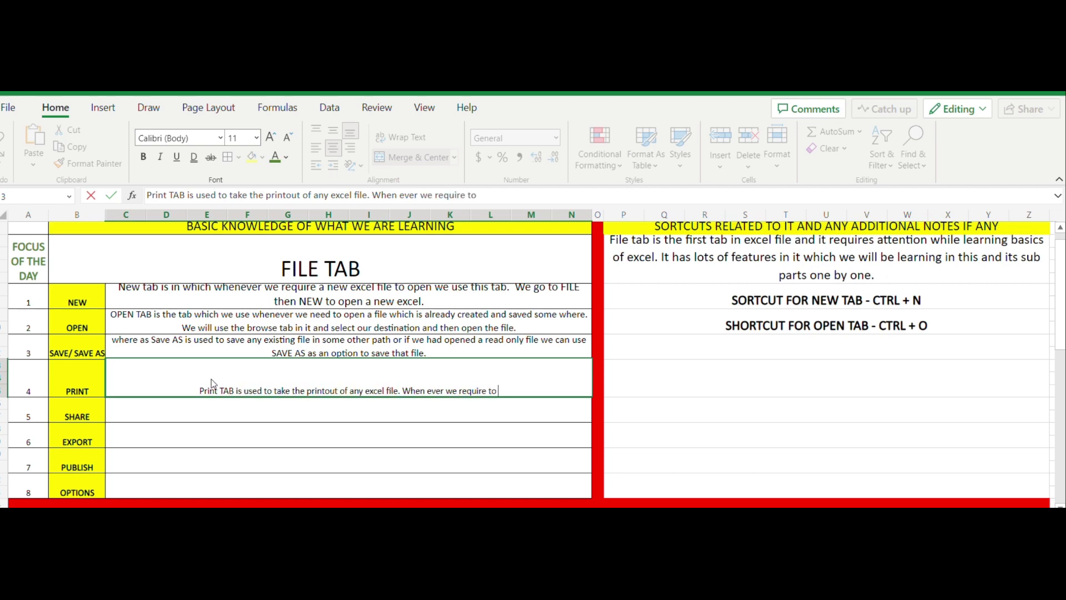
text(docu)
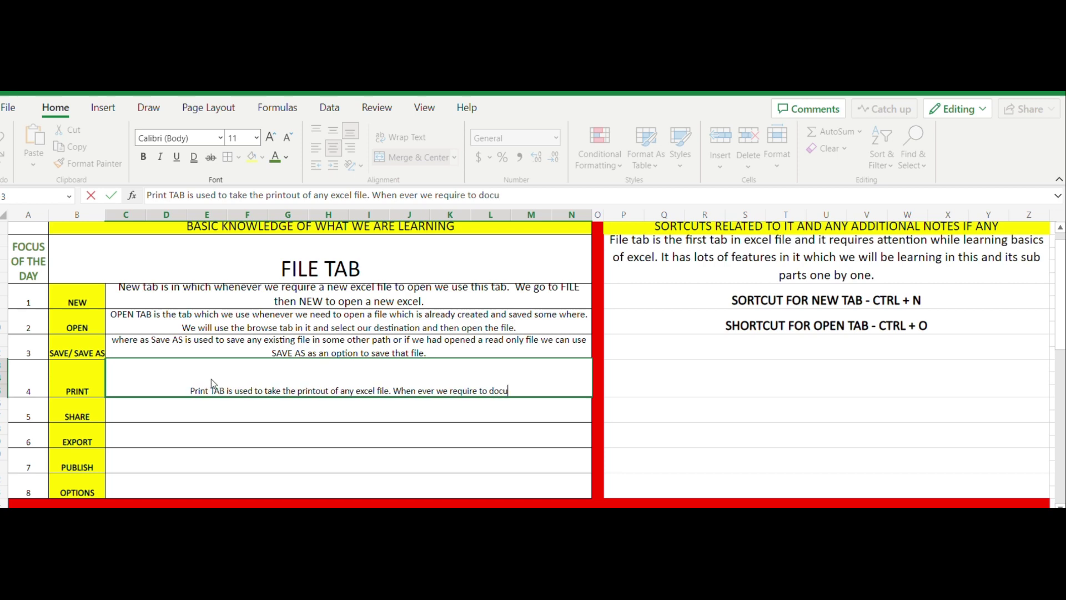
text(ment o)
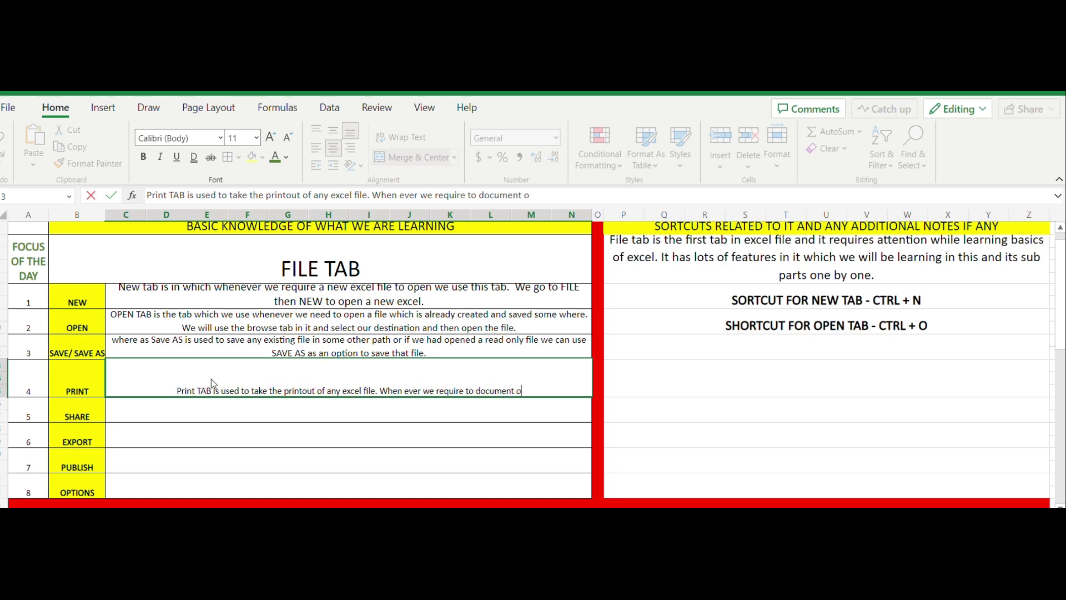
text(ur e)
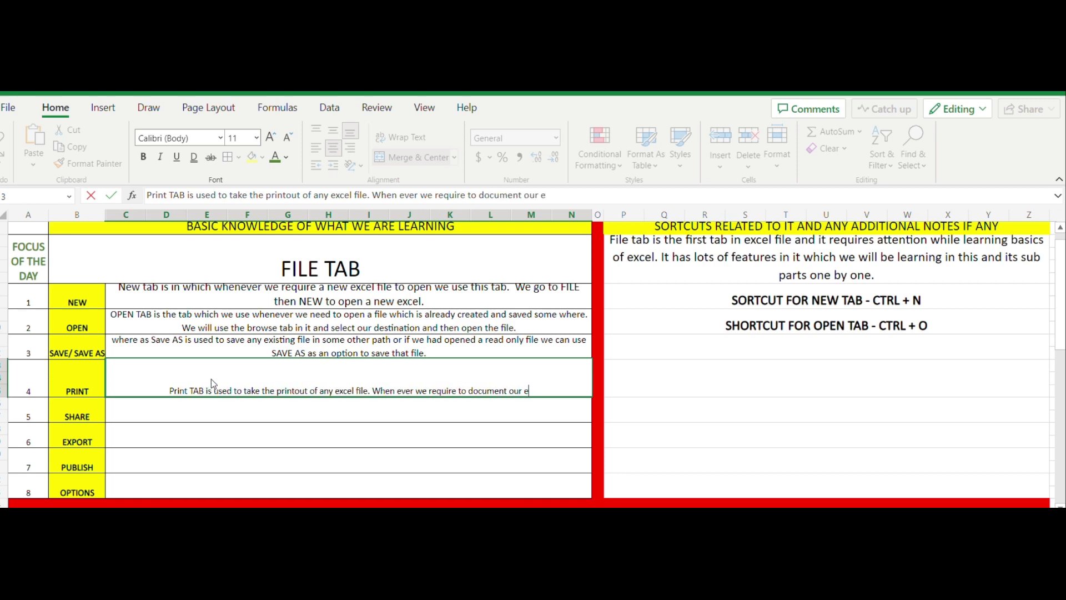
text(xcel )
text(w)
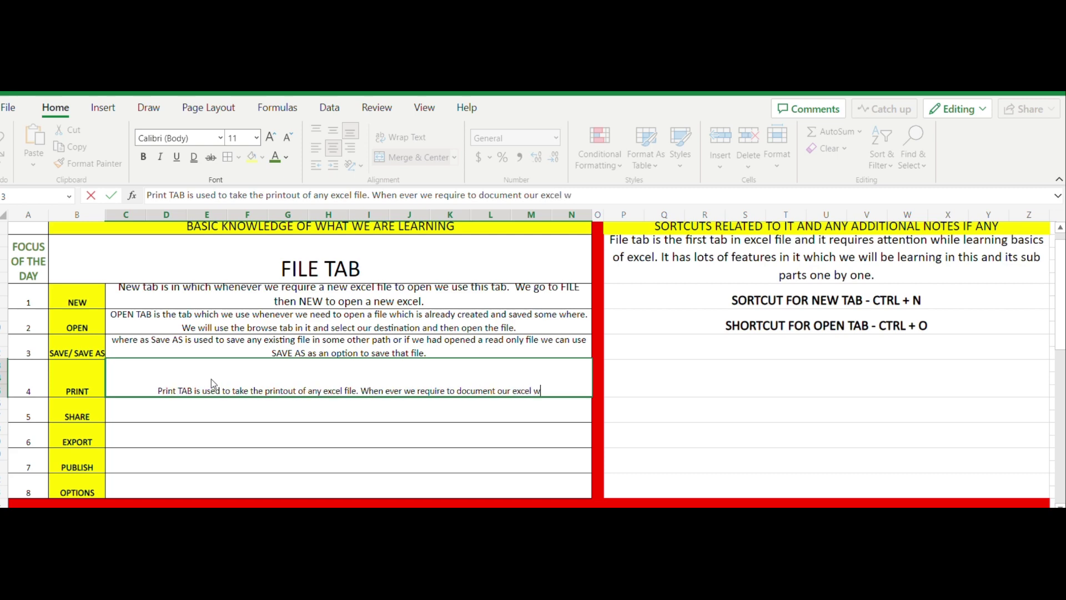
text(e use it and )
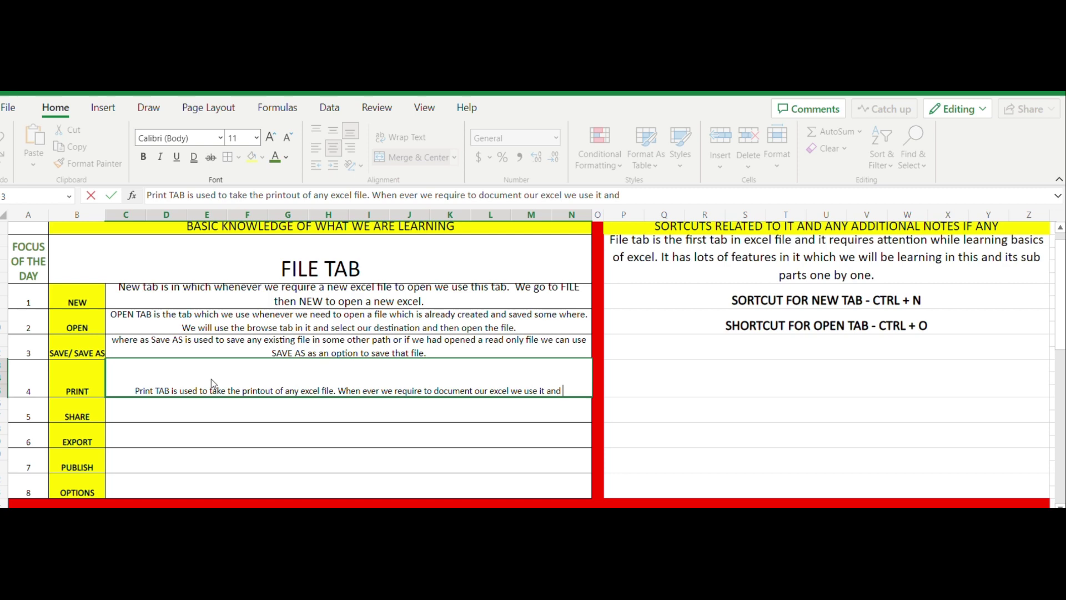
text(it h)
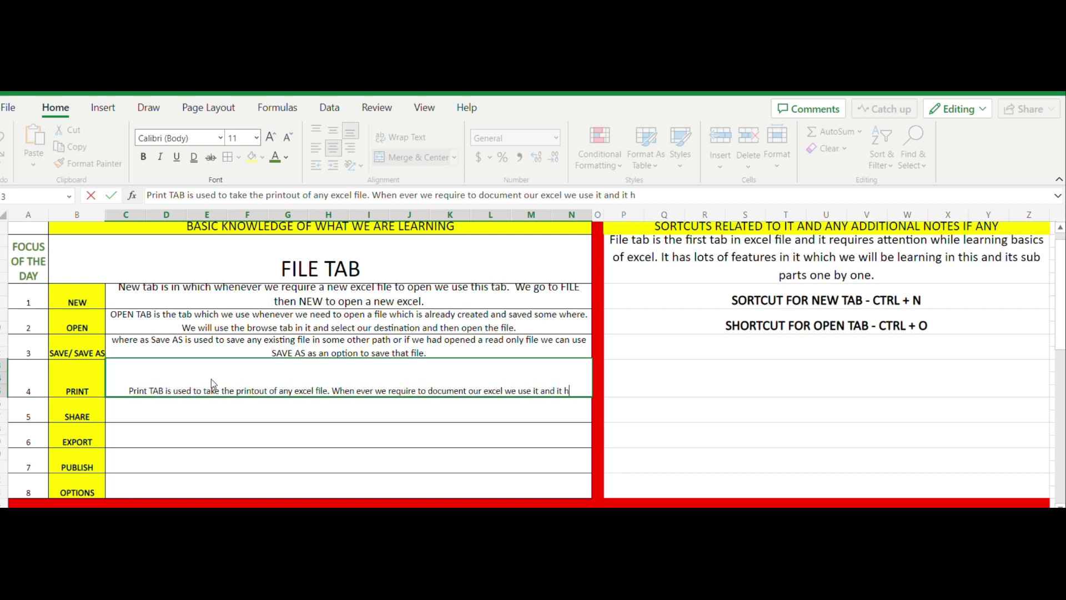
text(as print)
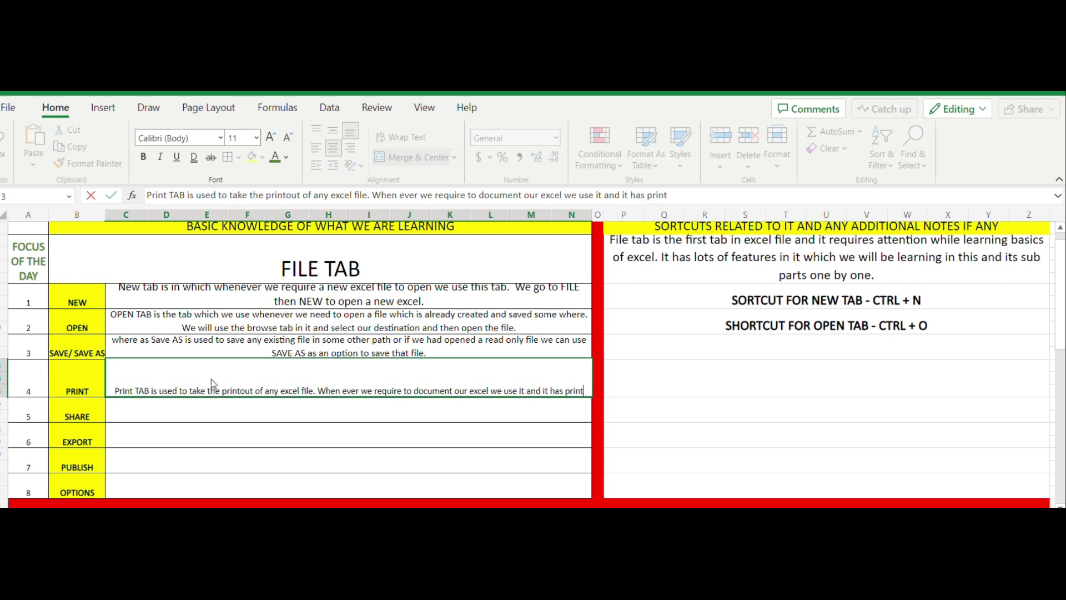
text( preview)
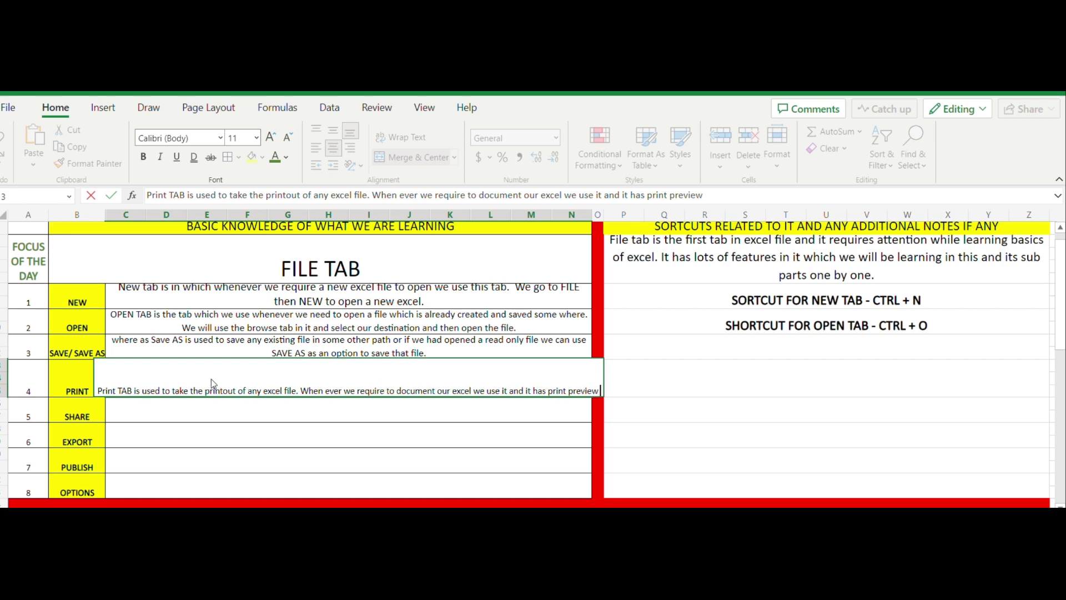
text( open also i)
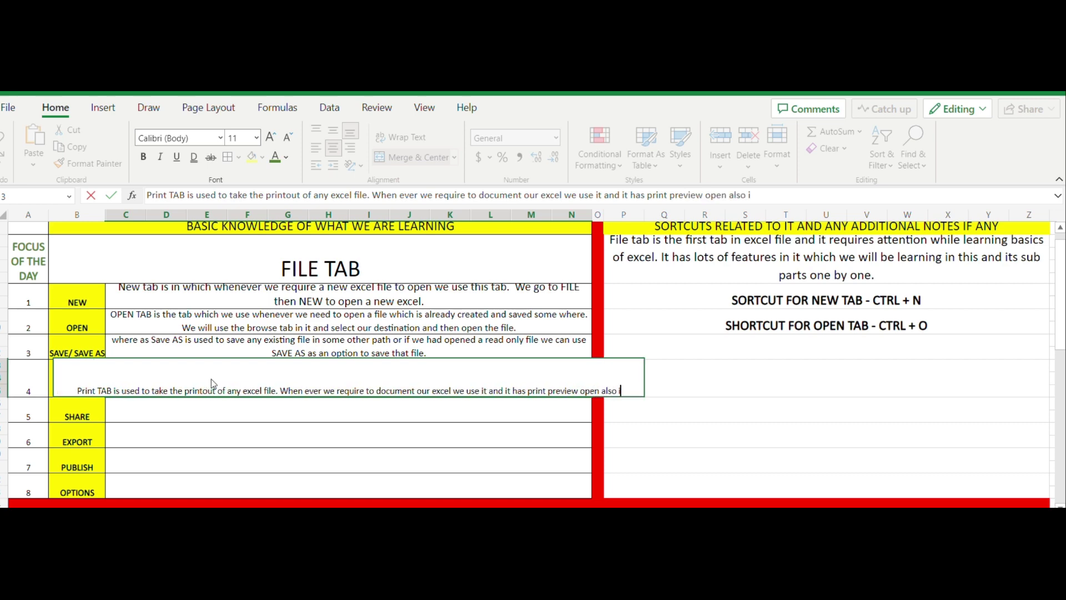
text(n it so)
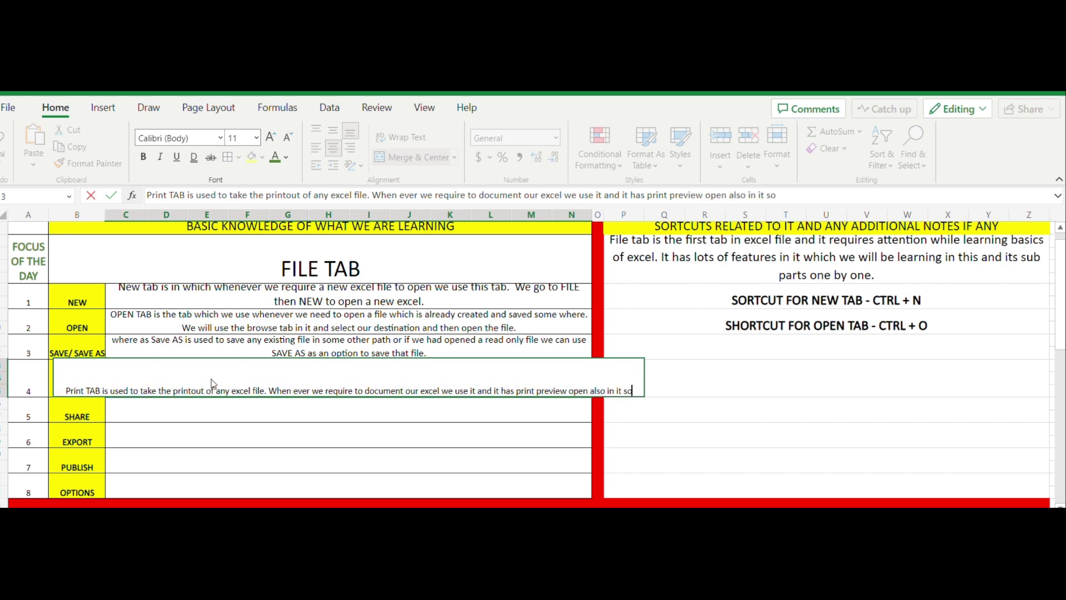
text( that we can)
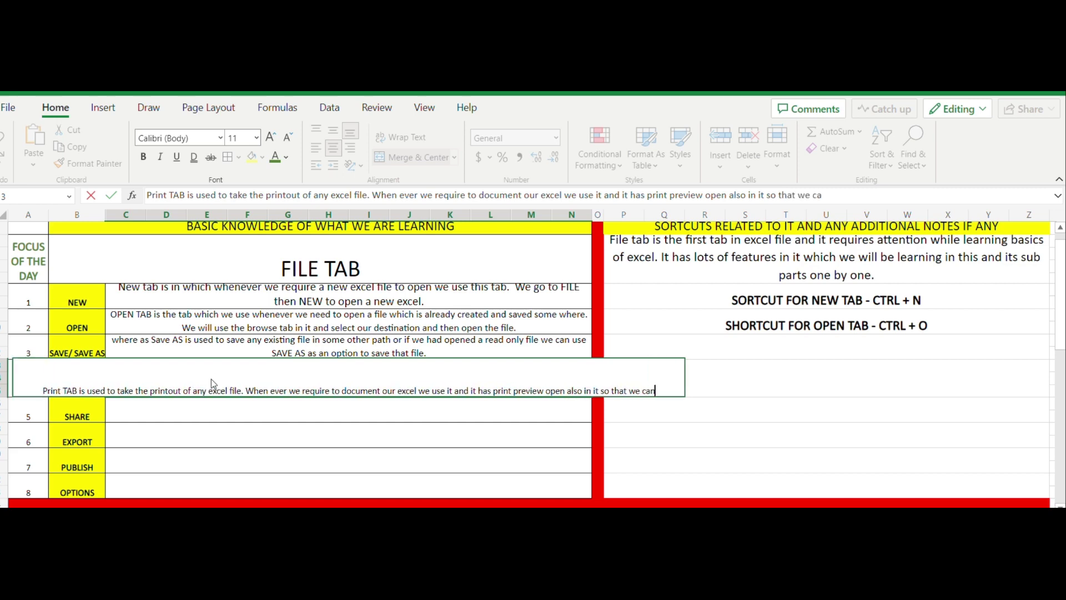
text( also check how our excel)
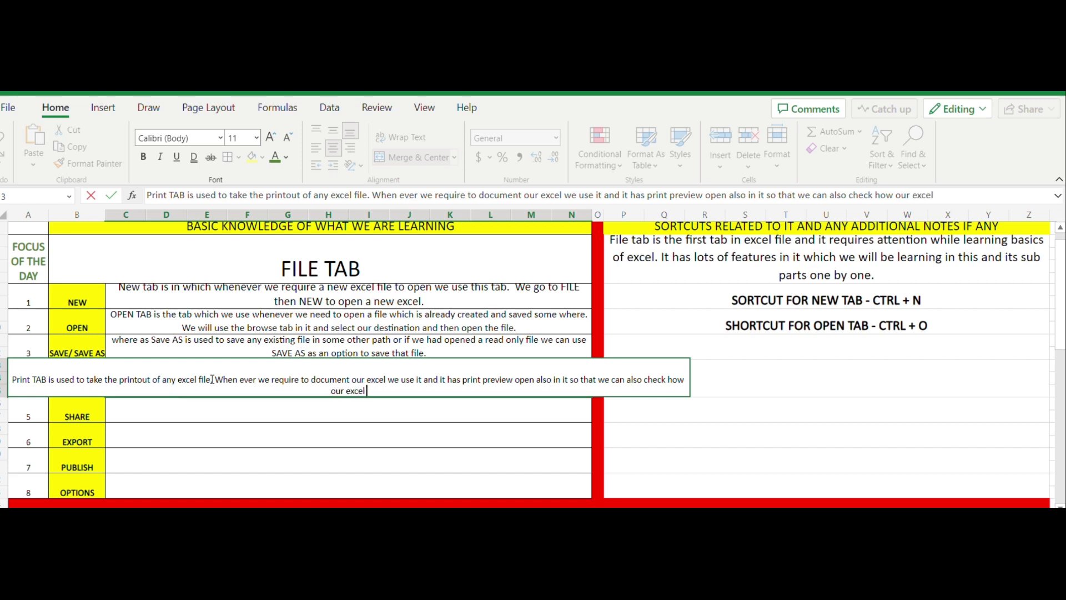
text( file will)
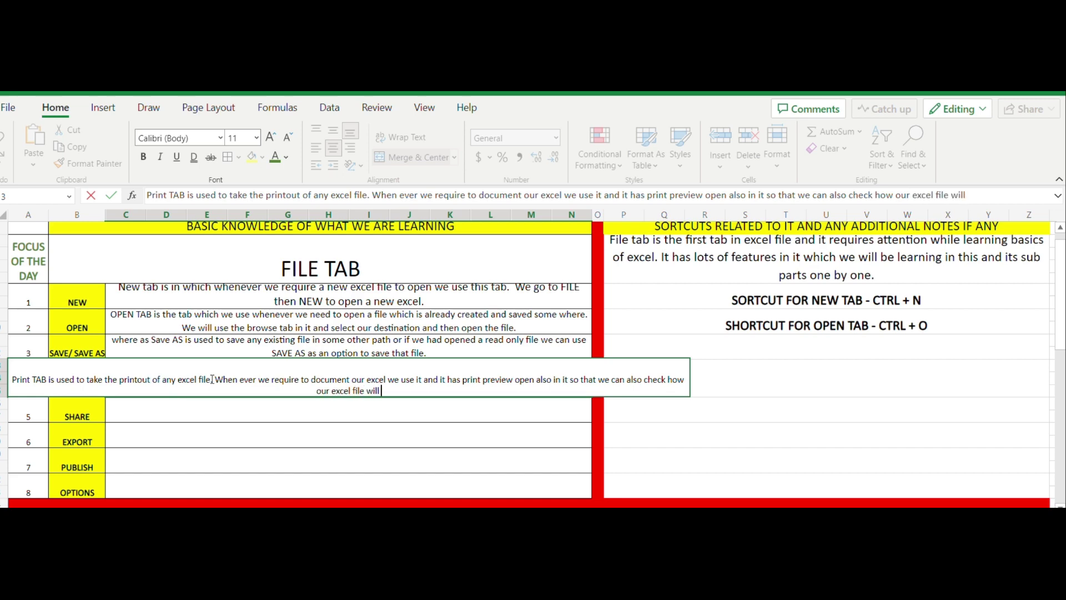
text( be printed.)
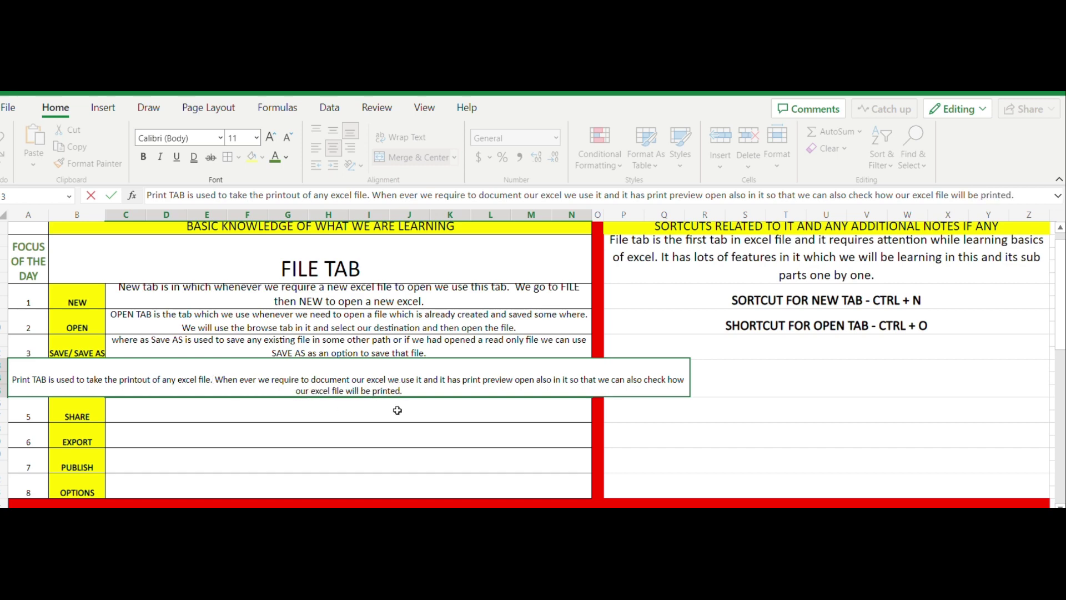
click(500, 385)
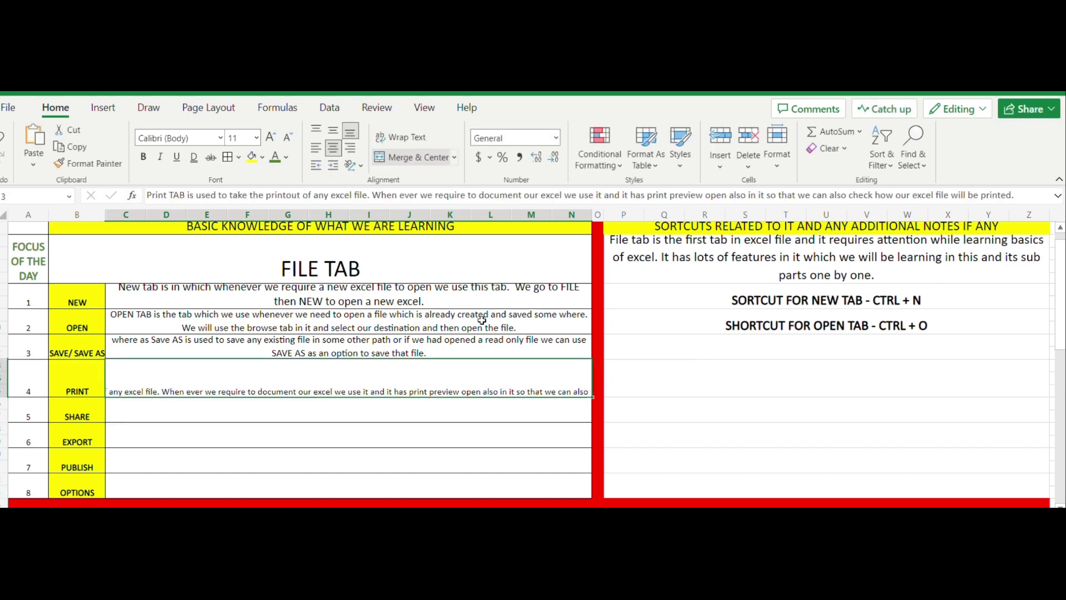
click(397, 138)
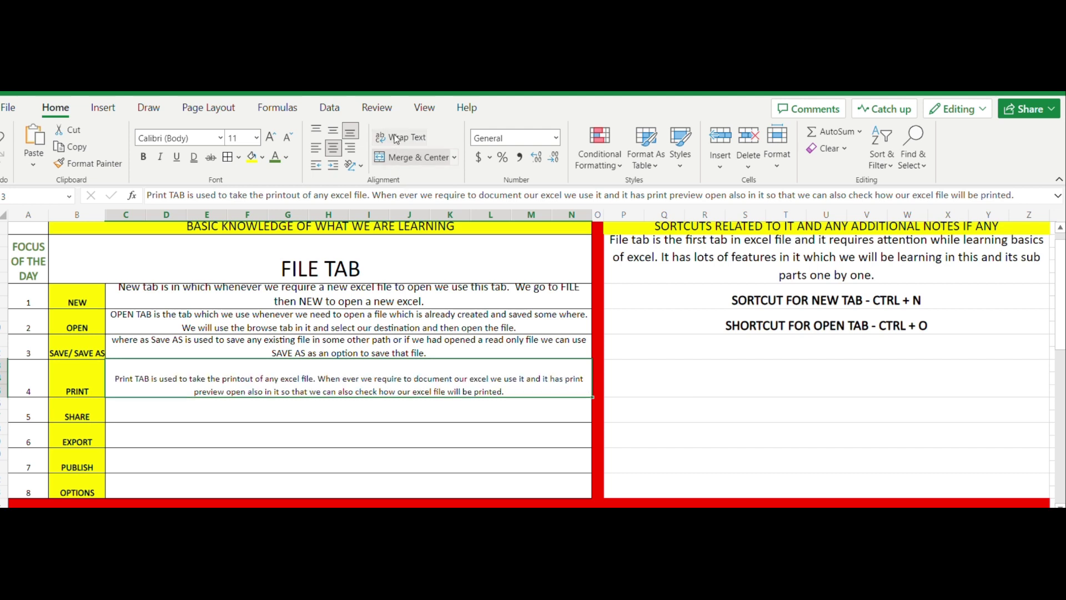
click(678, 371)
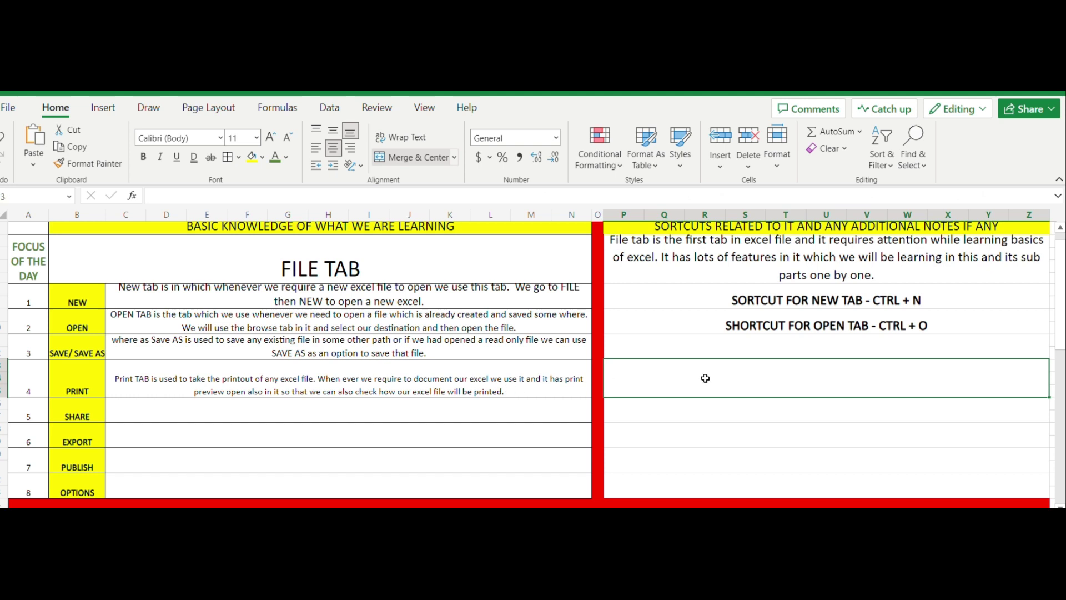
Type 'SORTCUT FOR SAVE/SAVE AS - CTRL + S' into the row-3 notes cell.
click(757, 352)
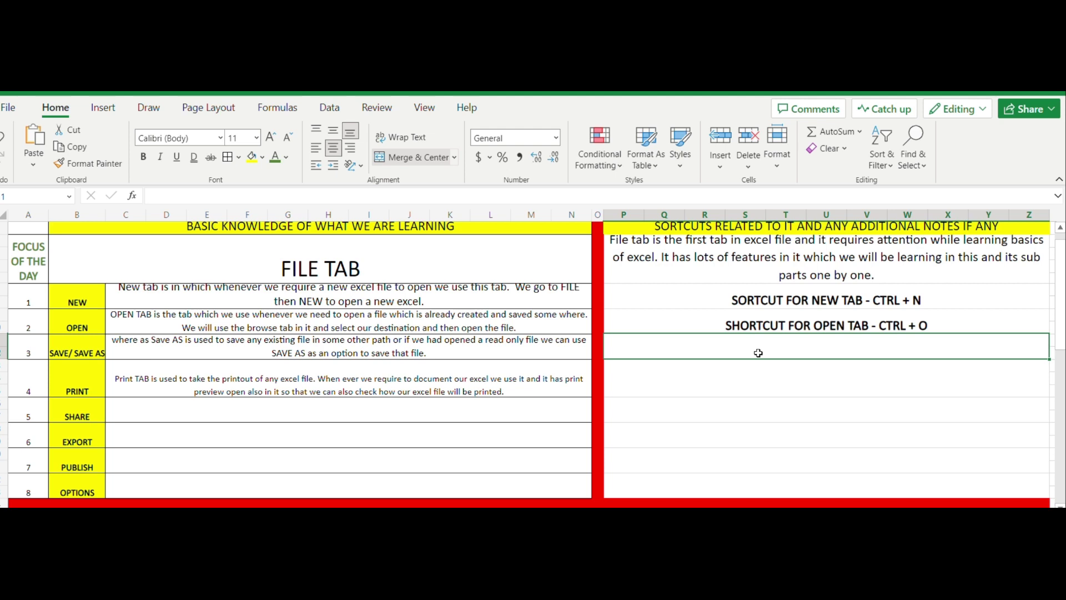
text(s)
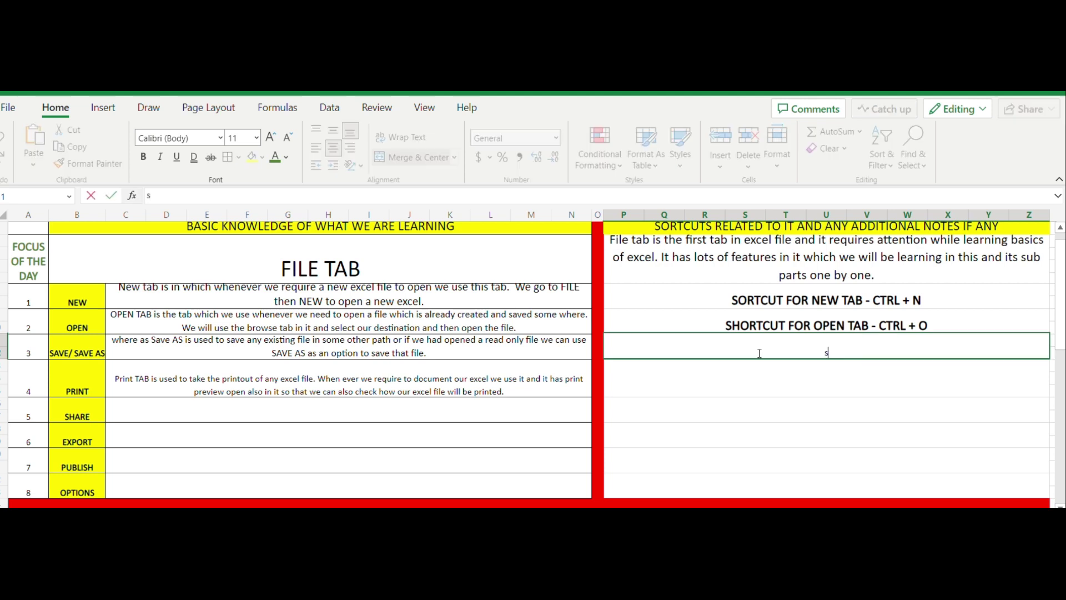
key(BackSpace)
text(SORTCUT FOR)
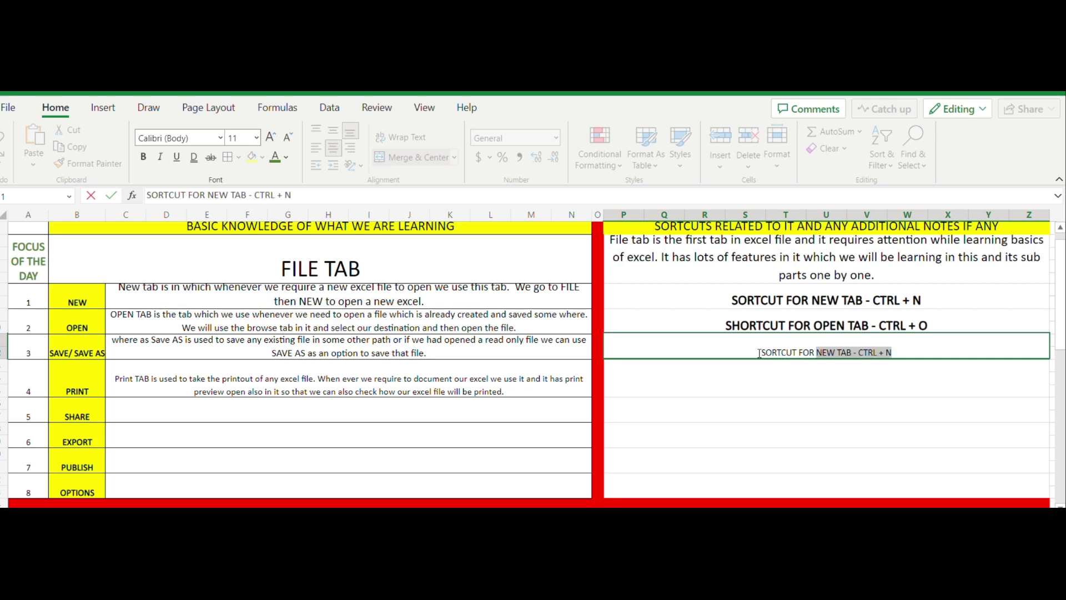
key(BackSpace)
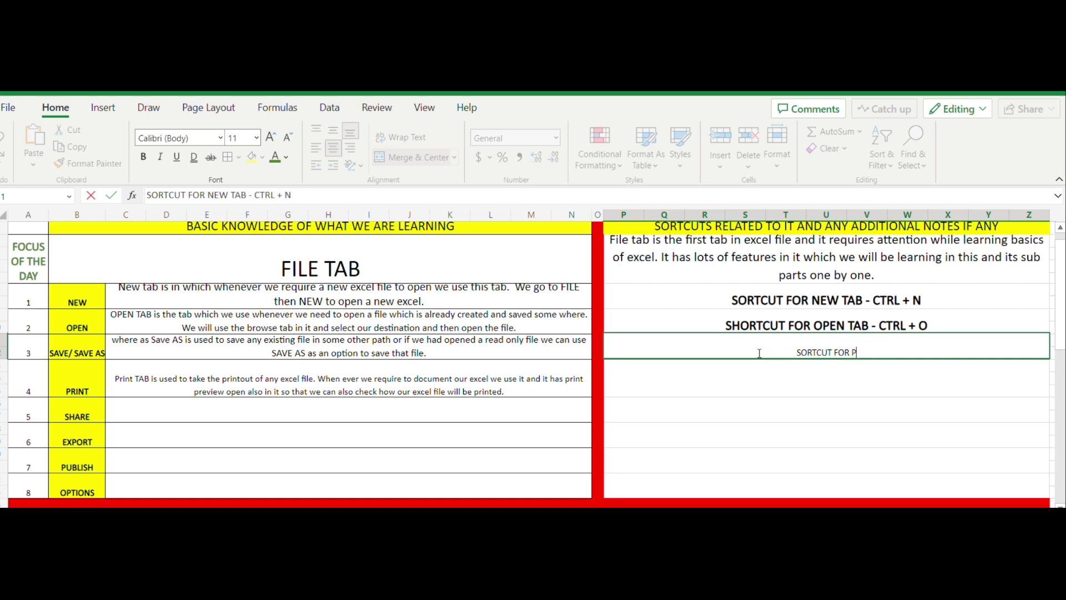
text(SA)
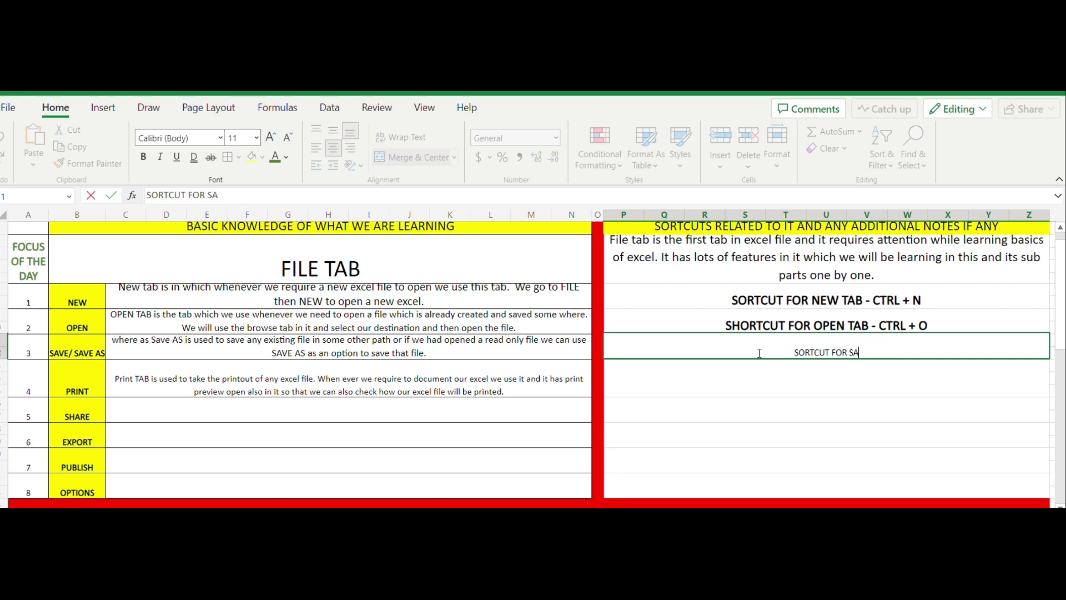
text(VE/SA)
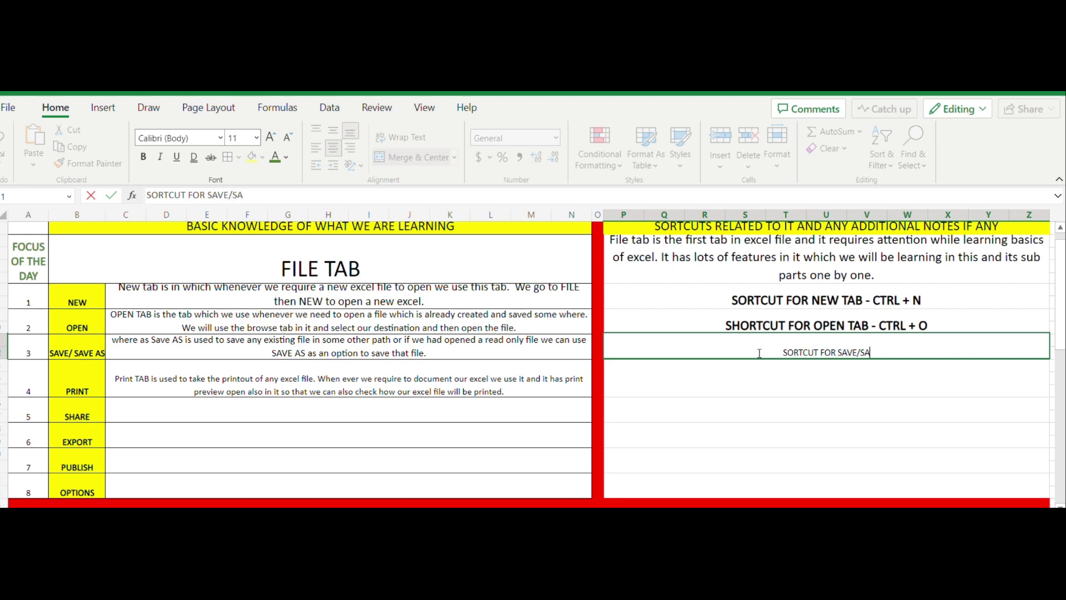
text(VE AS )
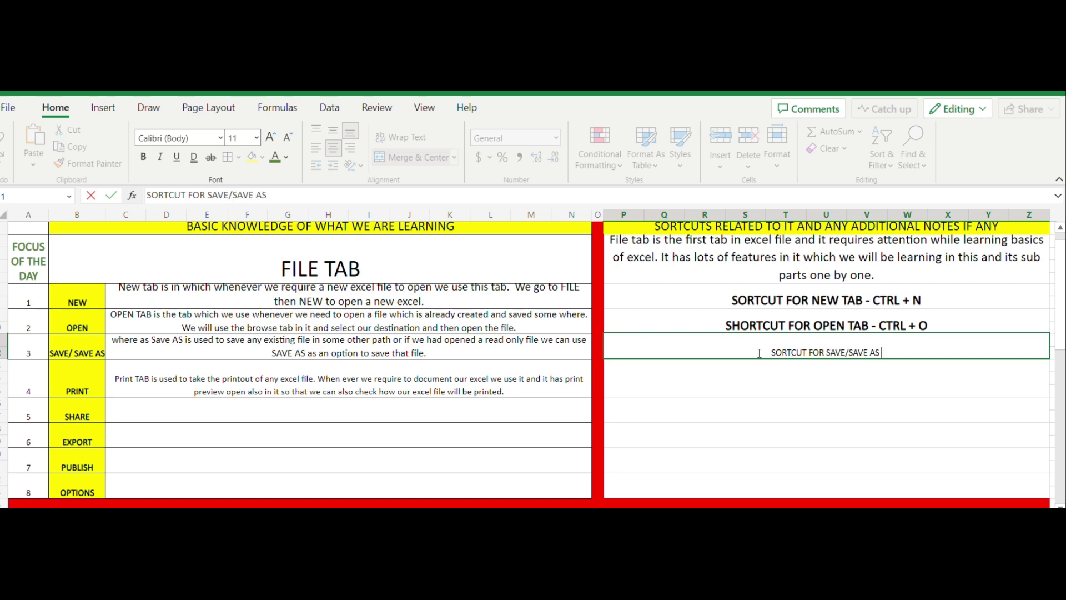
text(- CTRL)
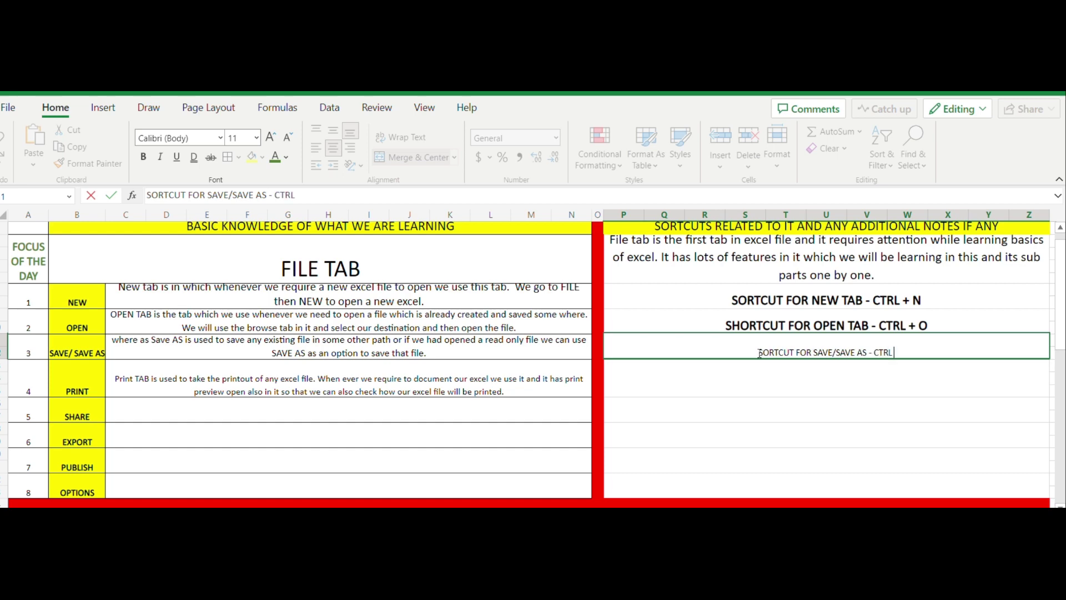
text( + S)
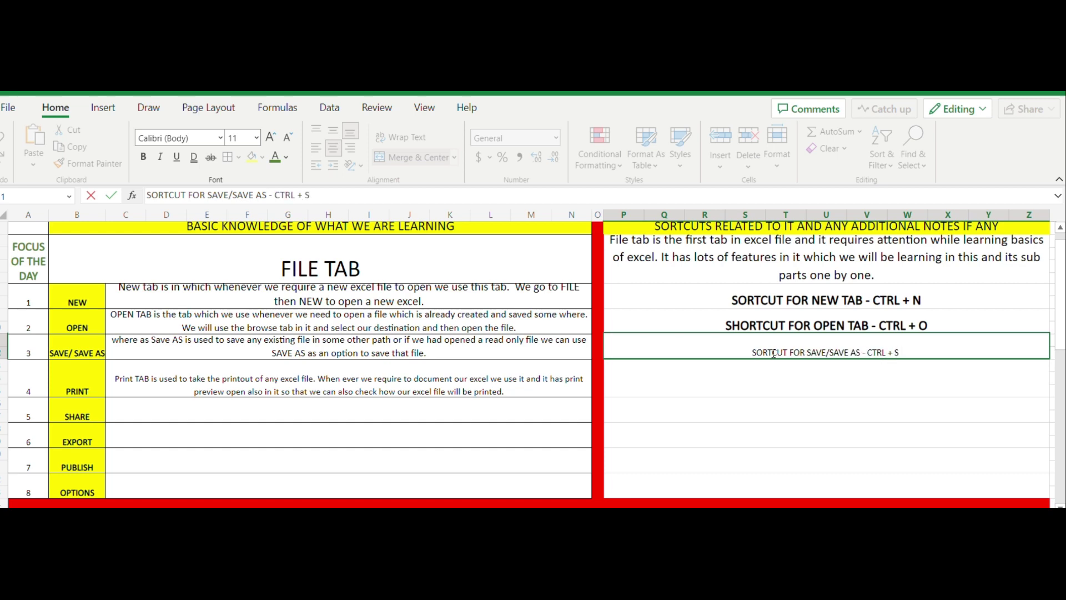
key(Return)
Make the save shortcut note bold at font size 14.
click(775, 349)
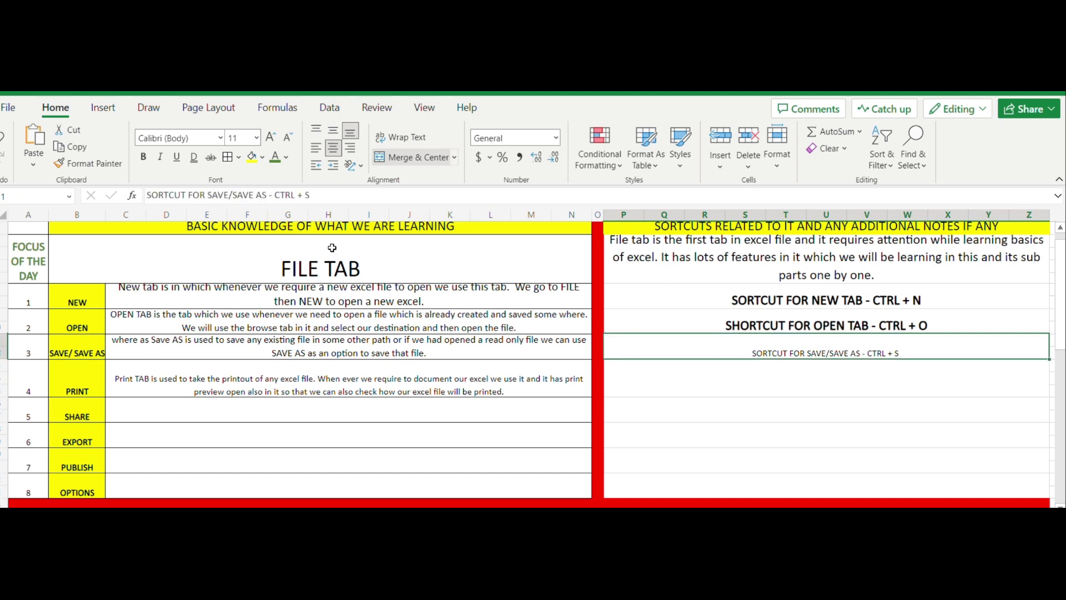
click(142, 156)
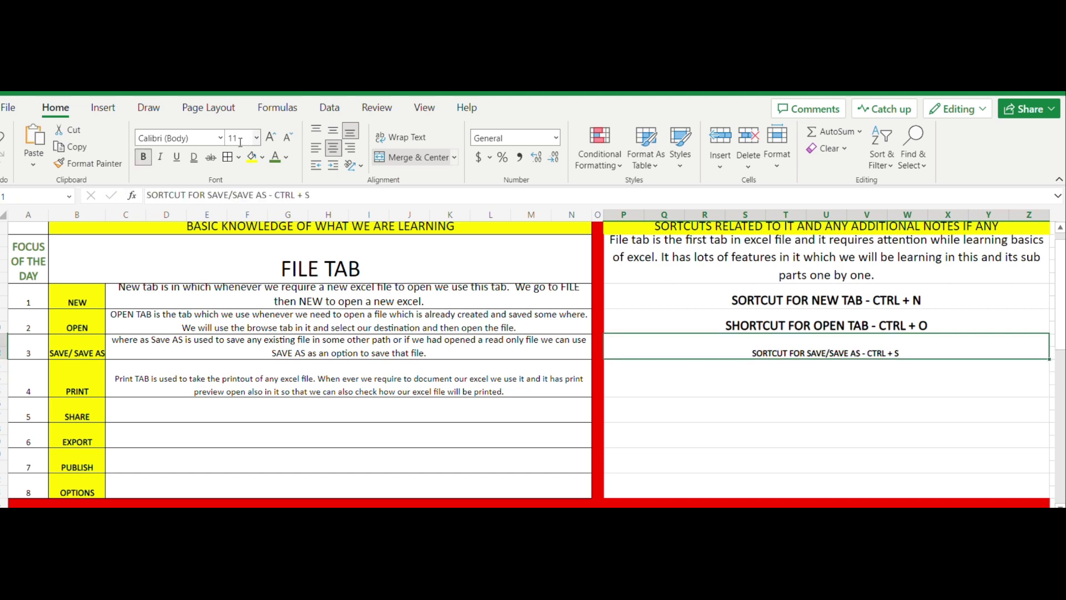
click(272, 137)
click(271, 137)
click(271, 137)
click(272, 137)
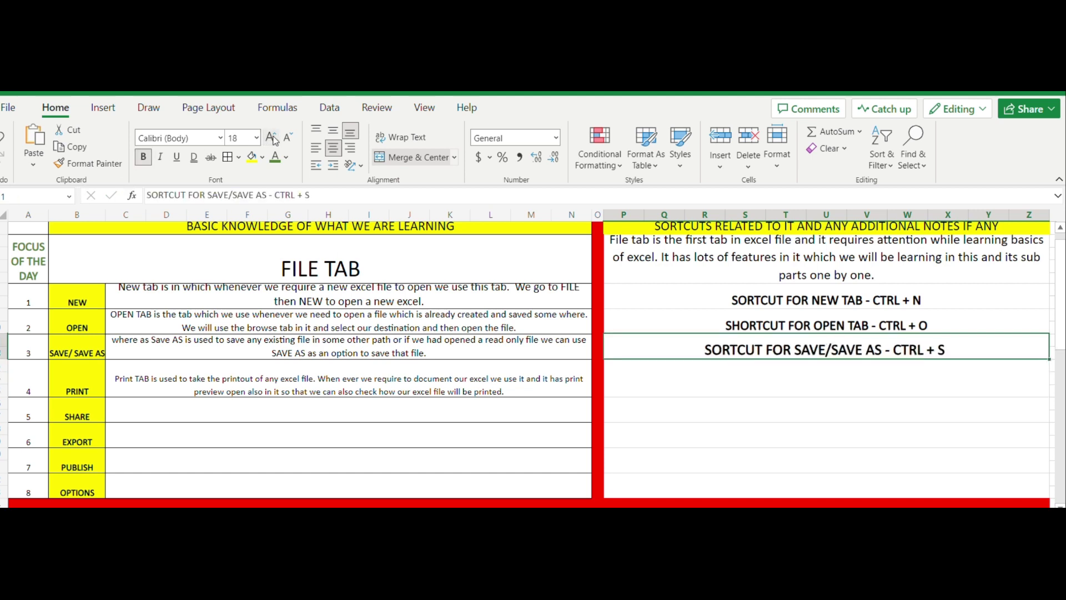
click(288, 137)
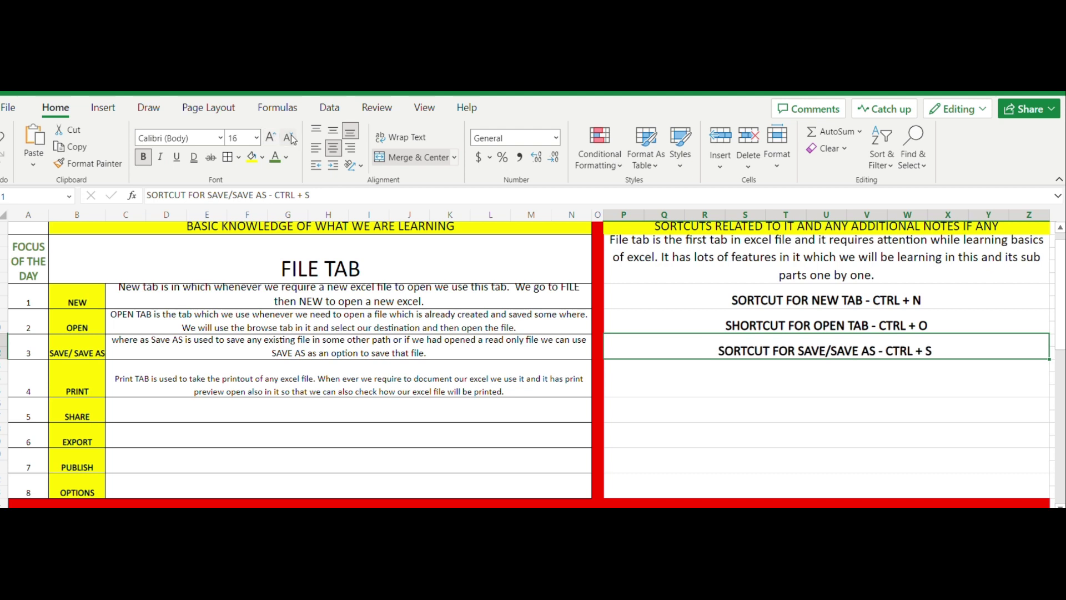
click(288, 137)
click(288, 137)
click(288, 137)
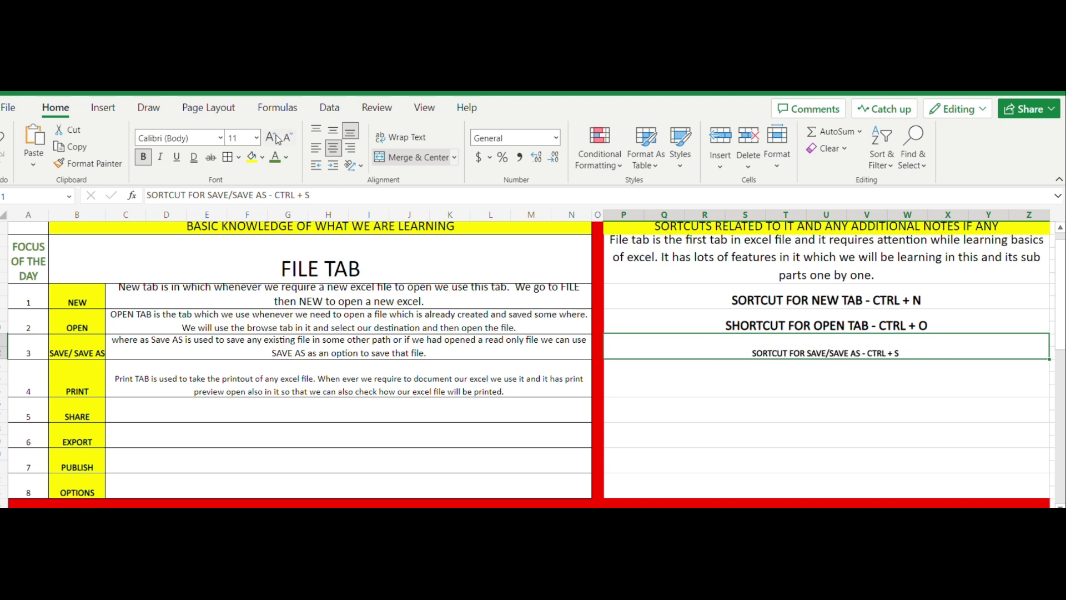
click(271, 137)
click(271, 137)
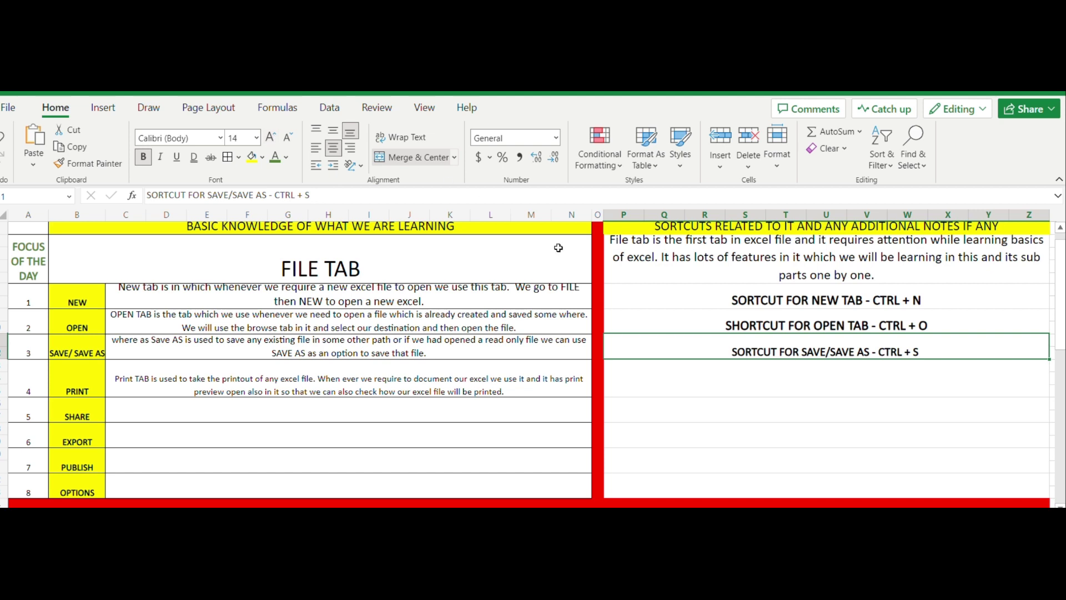
Delete the H in the open shortcut note so it reads SORTCUT.
click(756, 313)
double_click(756, 313)
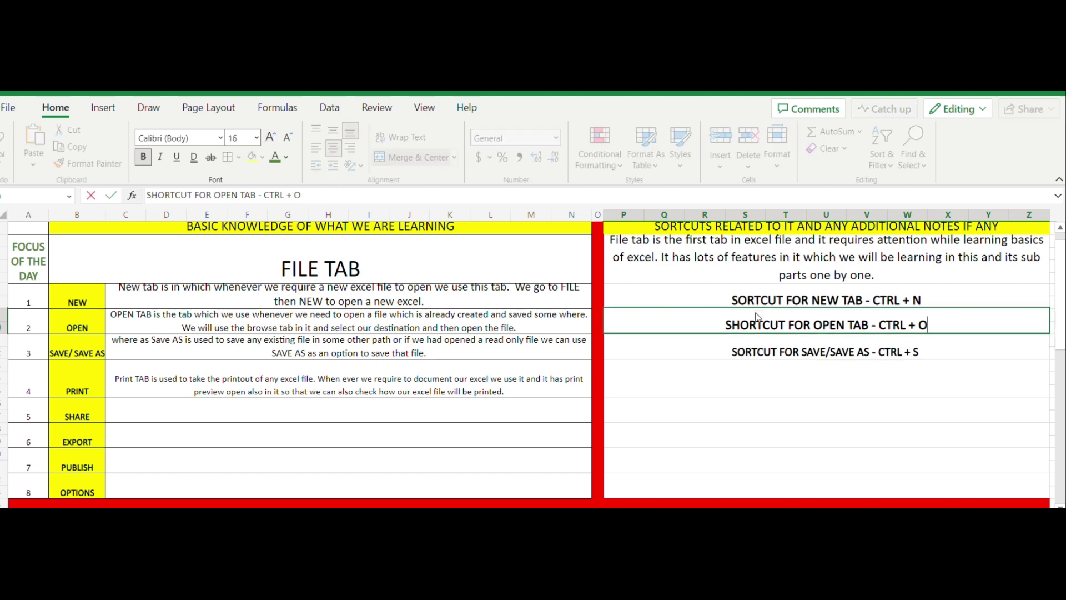
key(BackSpace)
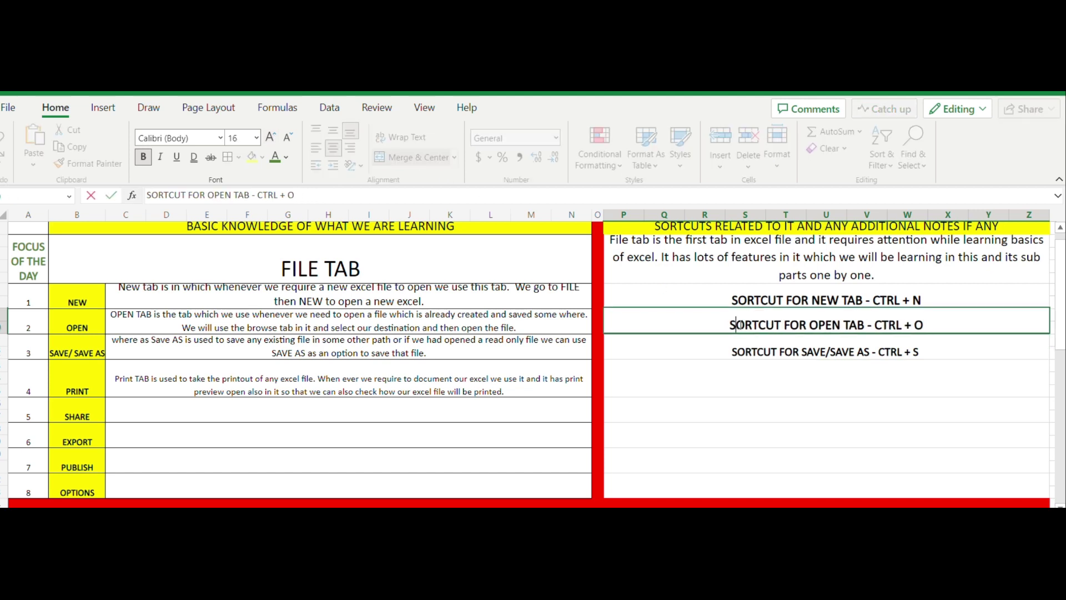
click(754, 384)
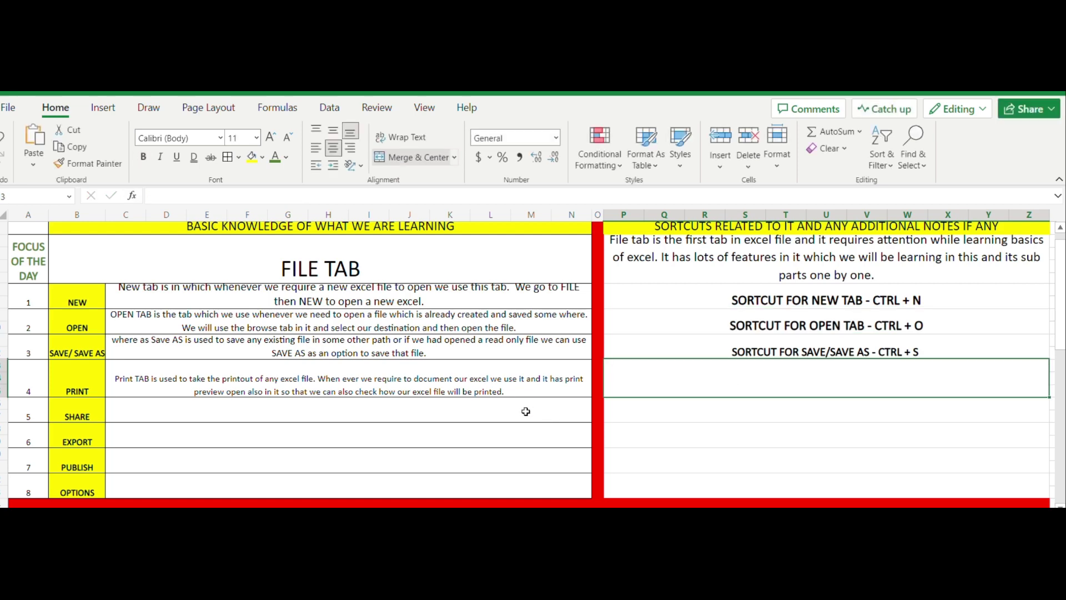
Type 'SORTCUT FOR PRINT TAB - CTRL + P' into the empty row-4 notes cell.
click(489, 392)
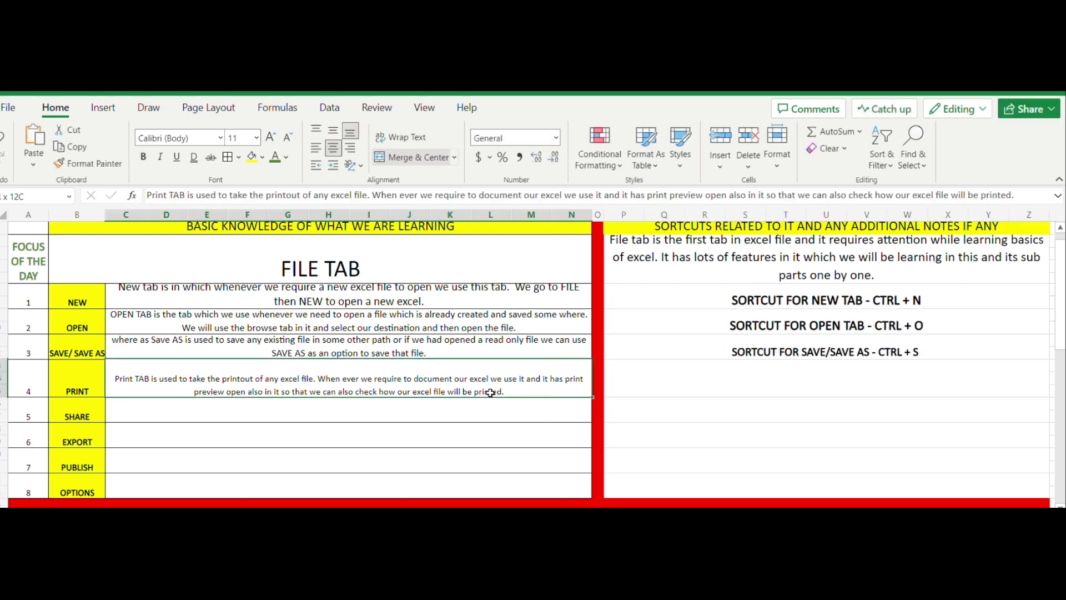
click(727, 375)
text(S)
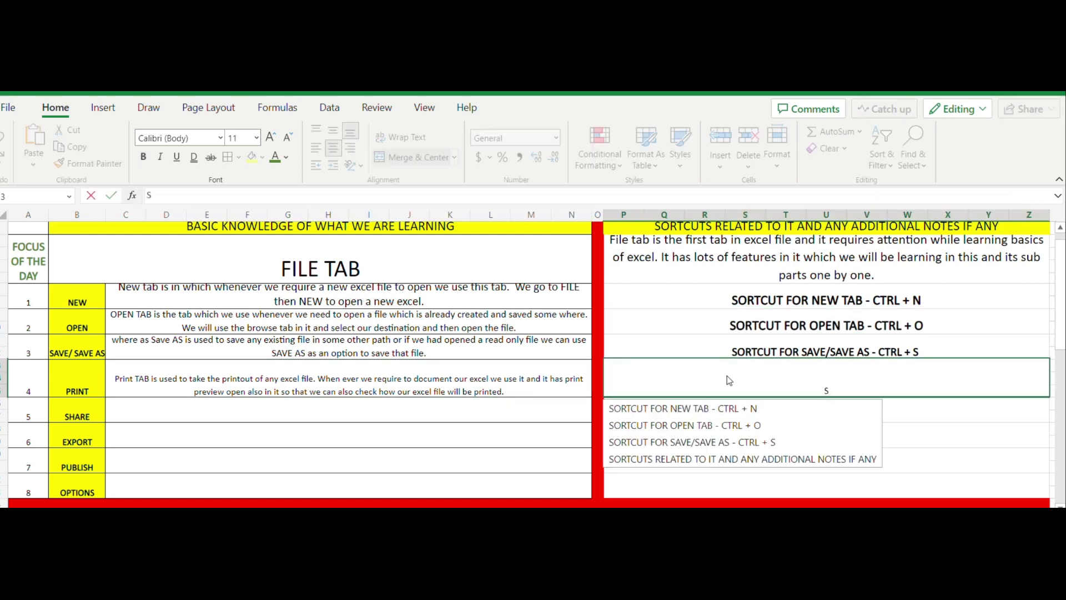
text(ORTCUT)
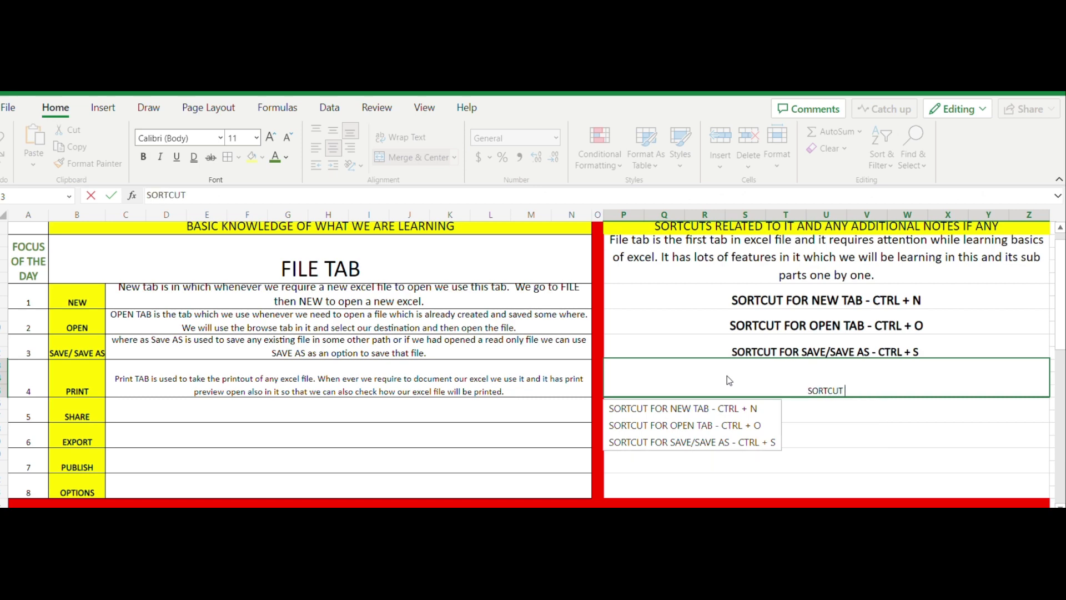
text( FOR PR)
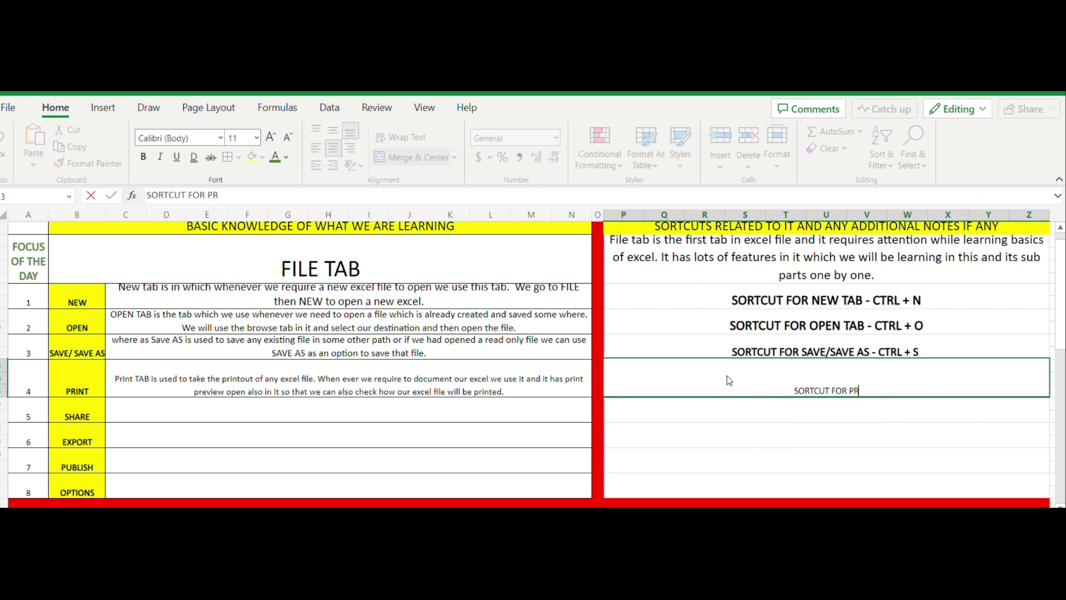
text(INT TAB -)
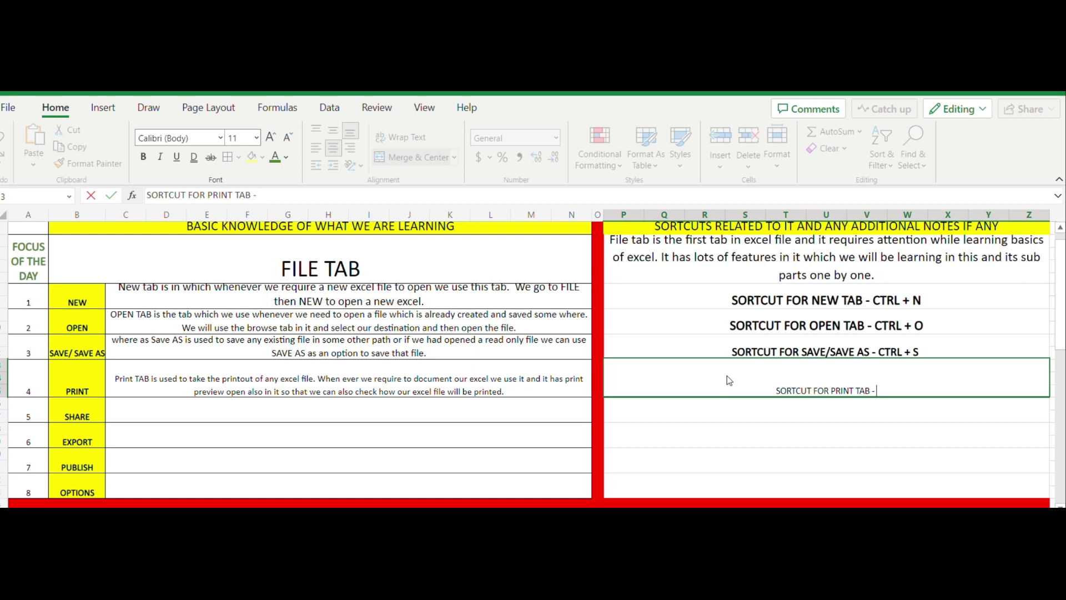
text(CT)
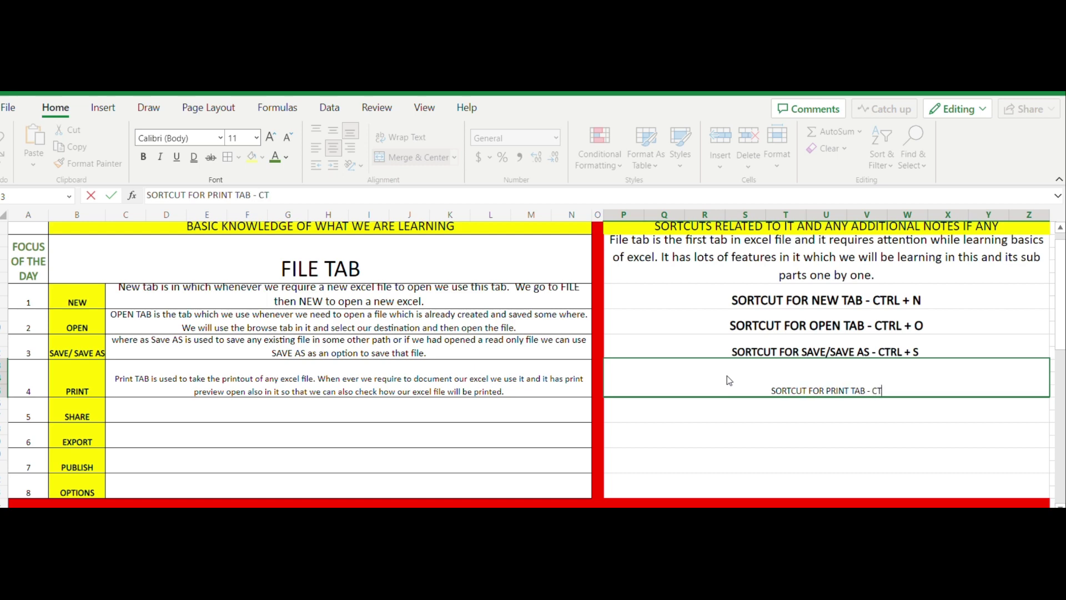
text(RL)
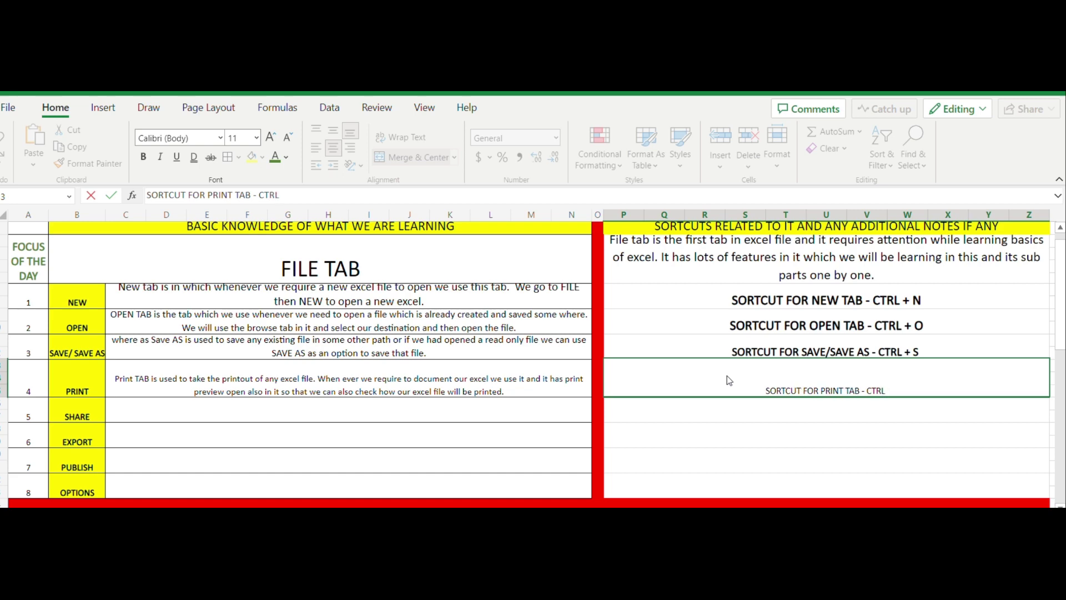
text( + P)
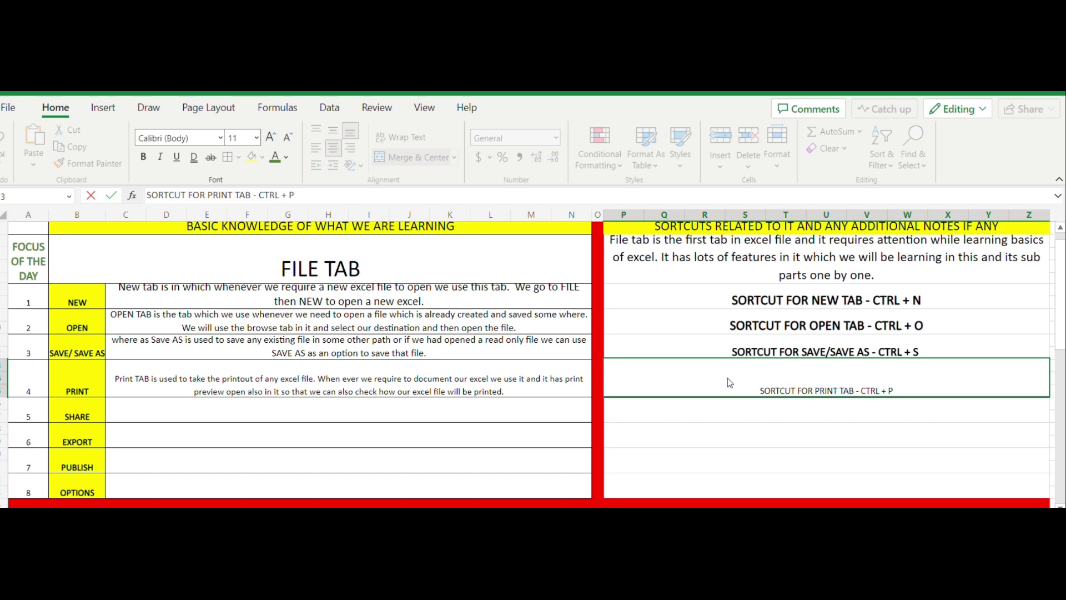
Make the 'SORTCUT FOR PRINT TAB - CTRL + P' note beside PRINT bold at size 16.
click(772, 428)
click(772, 393)
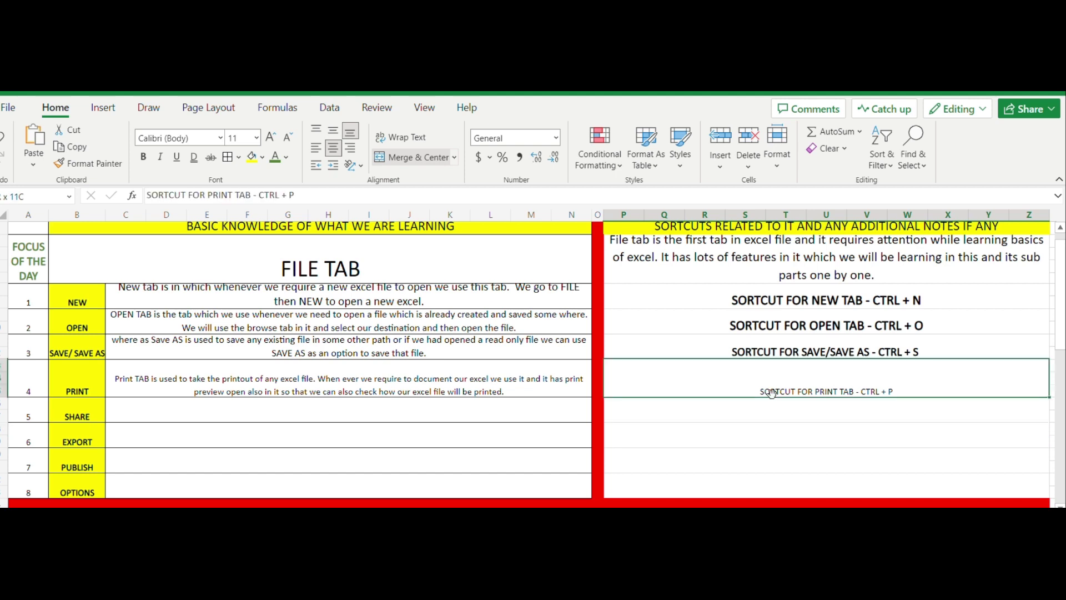
click(144, 157)
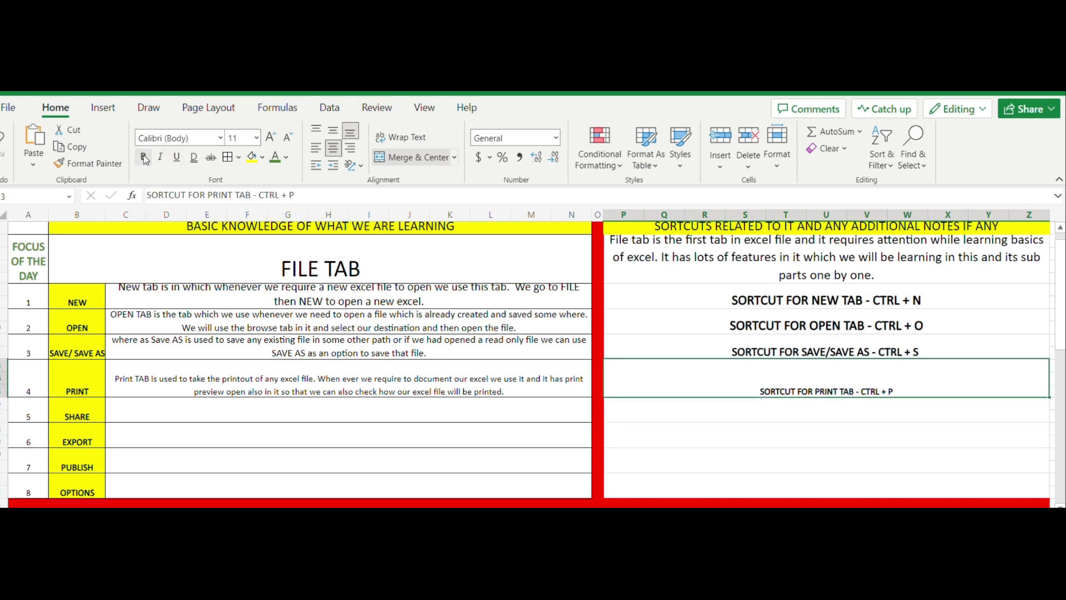
click(272, 137)
click(272, 138)
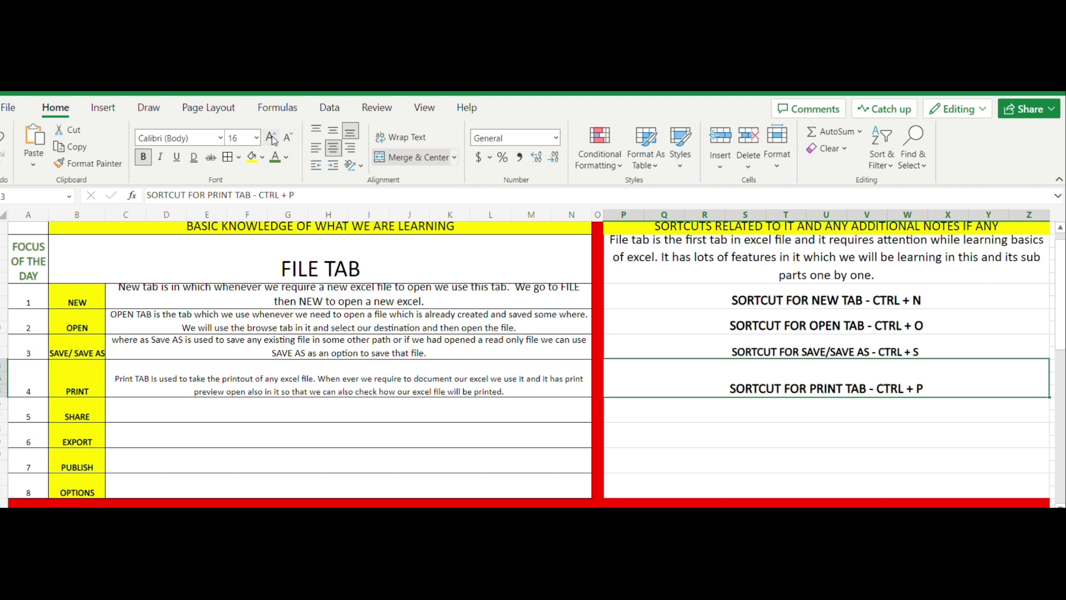
click(224, 414)
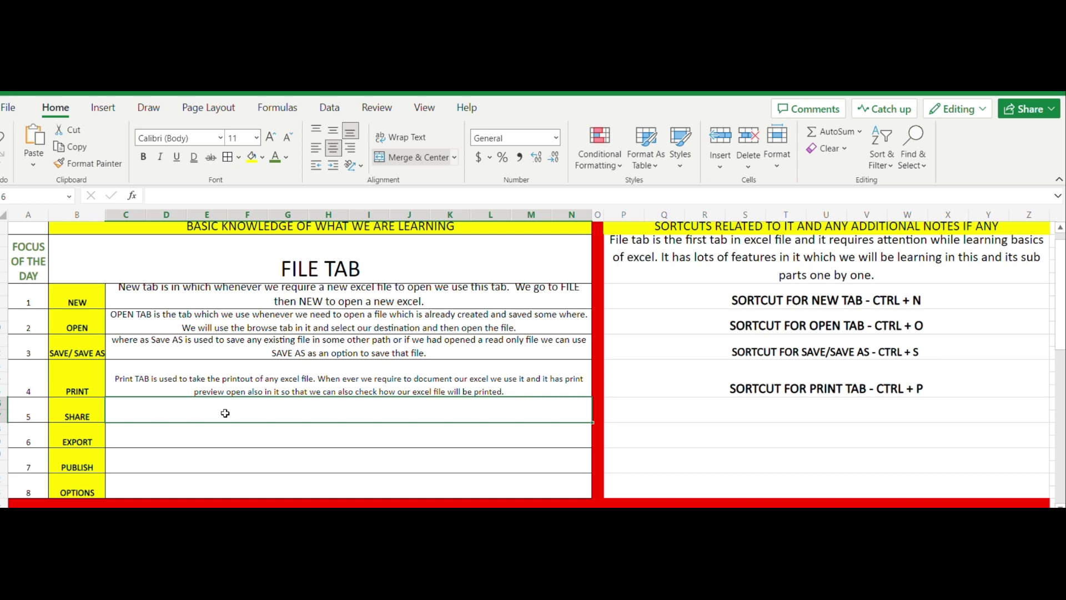
Type the SHARE TAB description: share with others either as an excel attachment or as a PDF file.
text(SH)
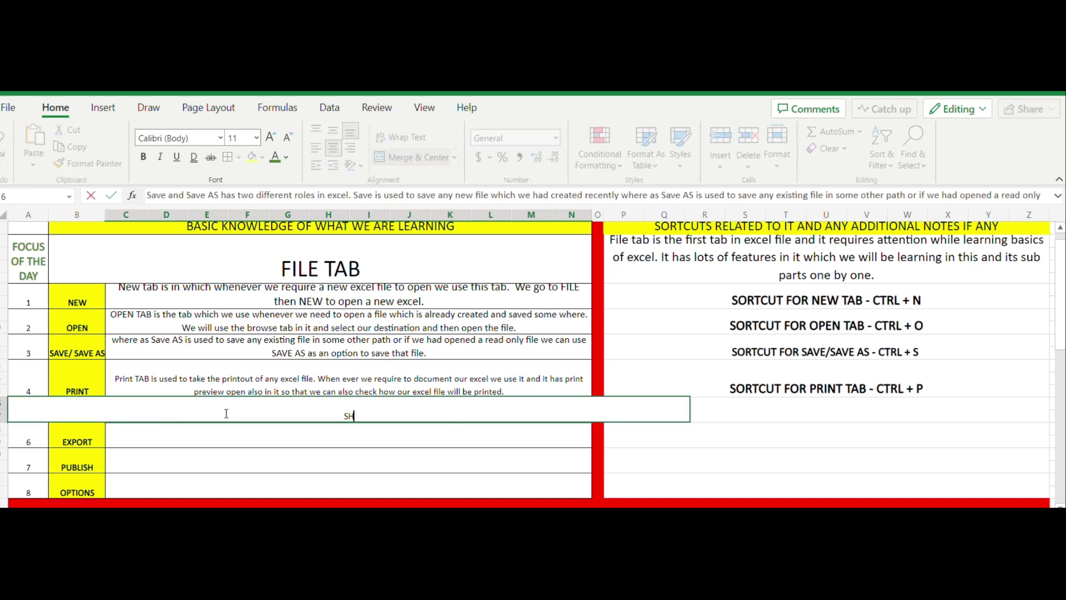
text(ARE TA)
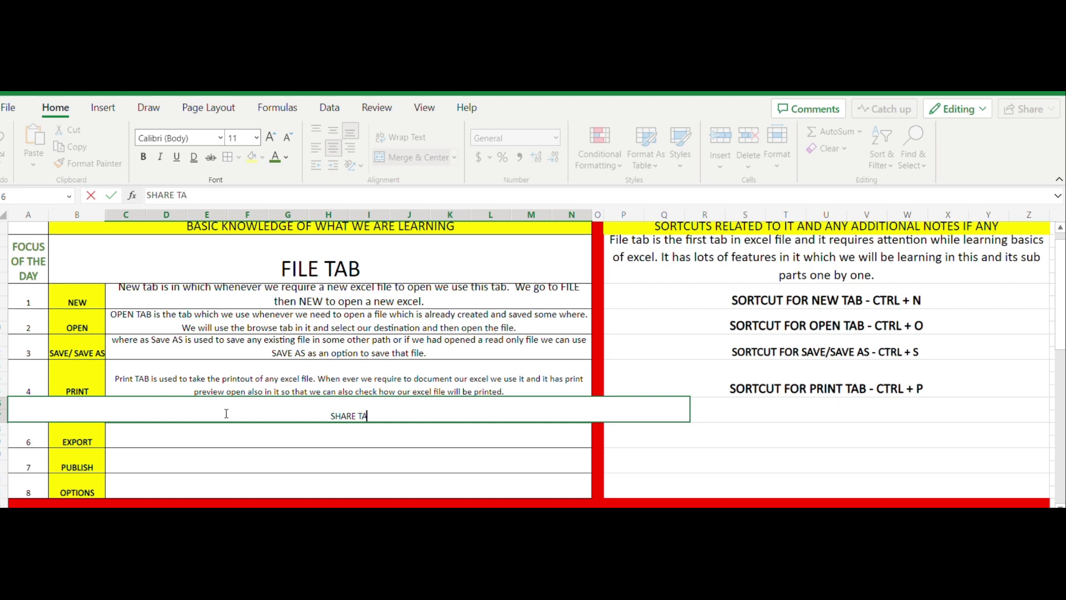
text(B is use)
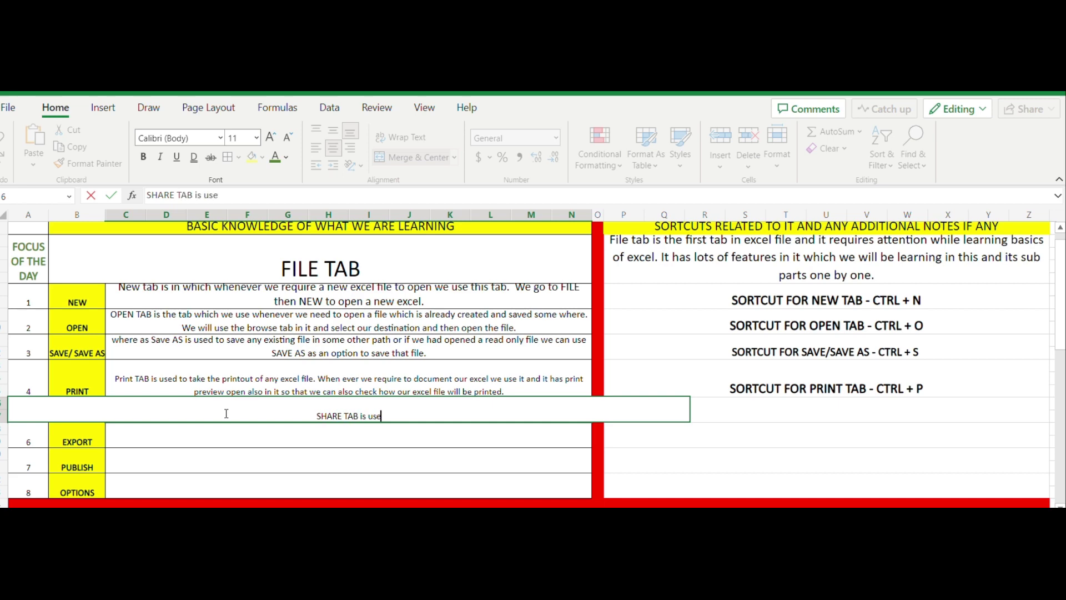
text(d to share the tab )
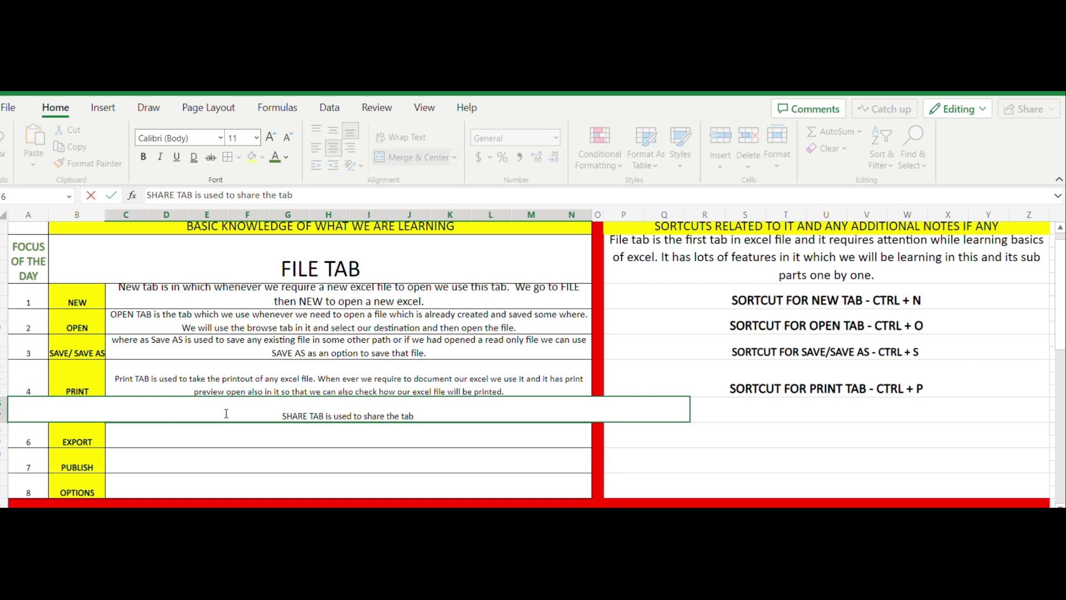
text(to)
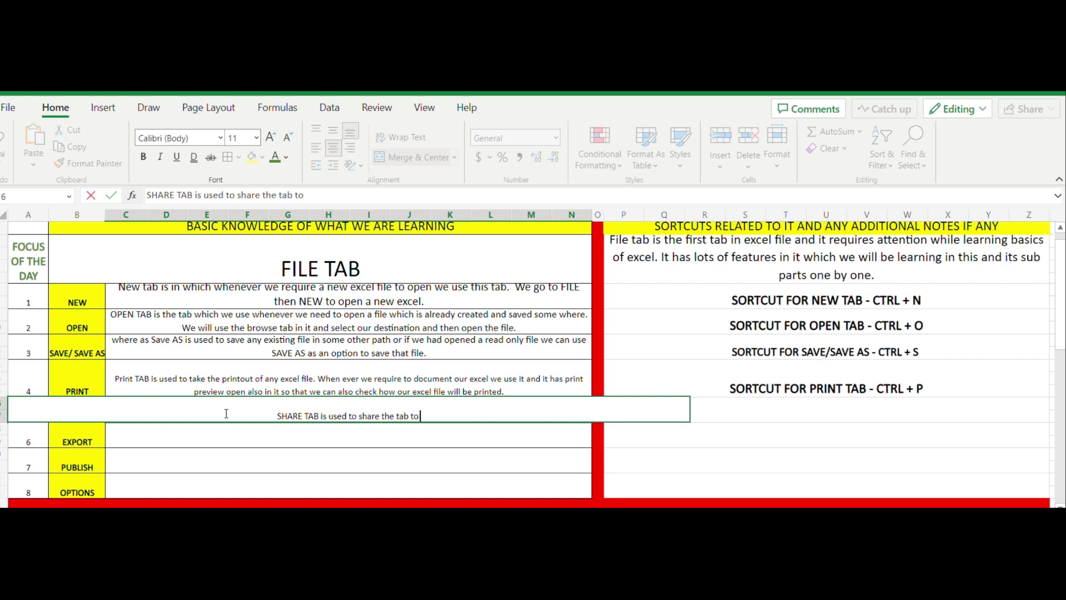
text( other per)
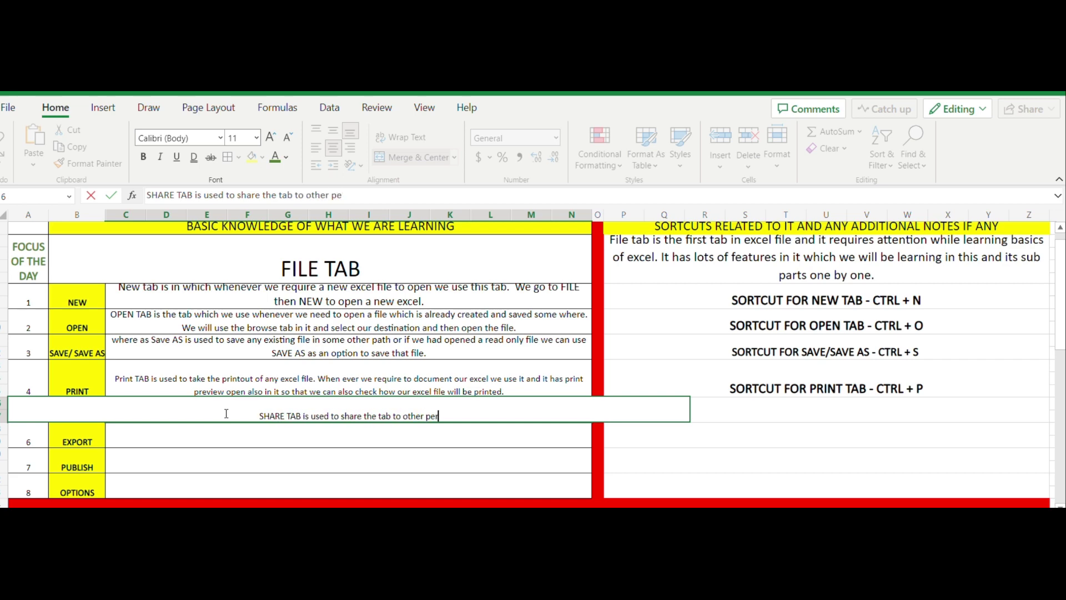
text(son with)
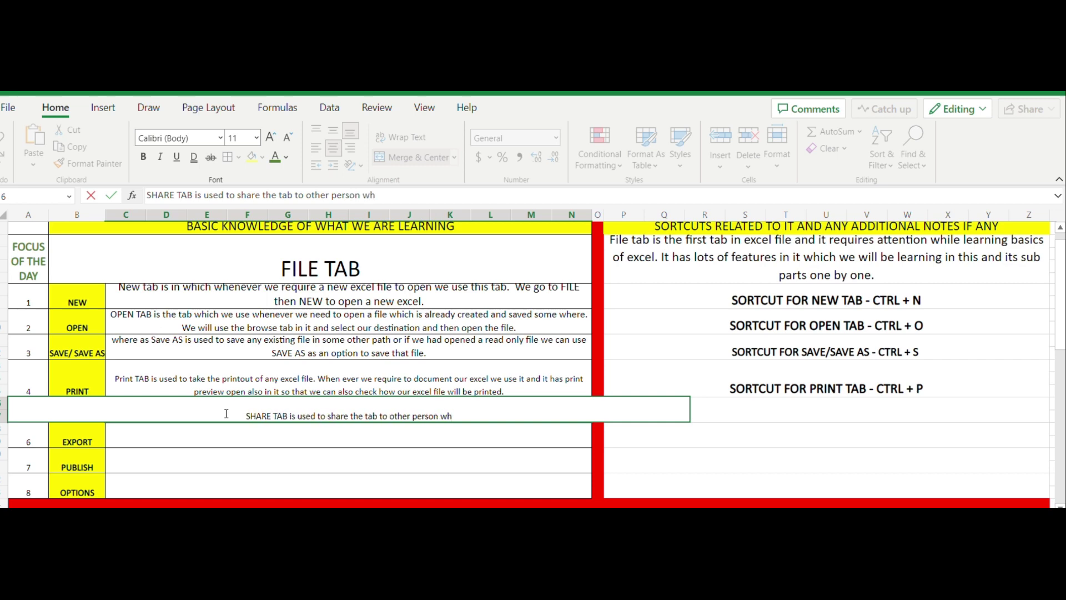
text( diffe)
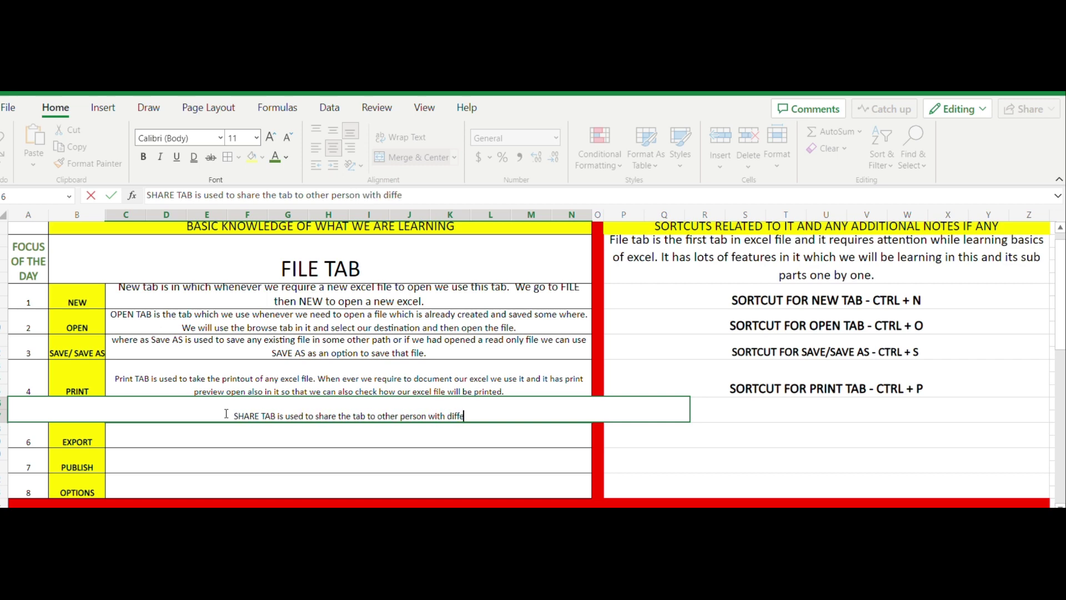
text(rent modes. )
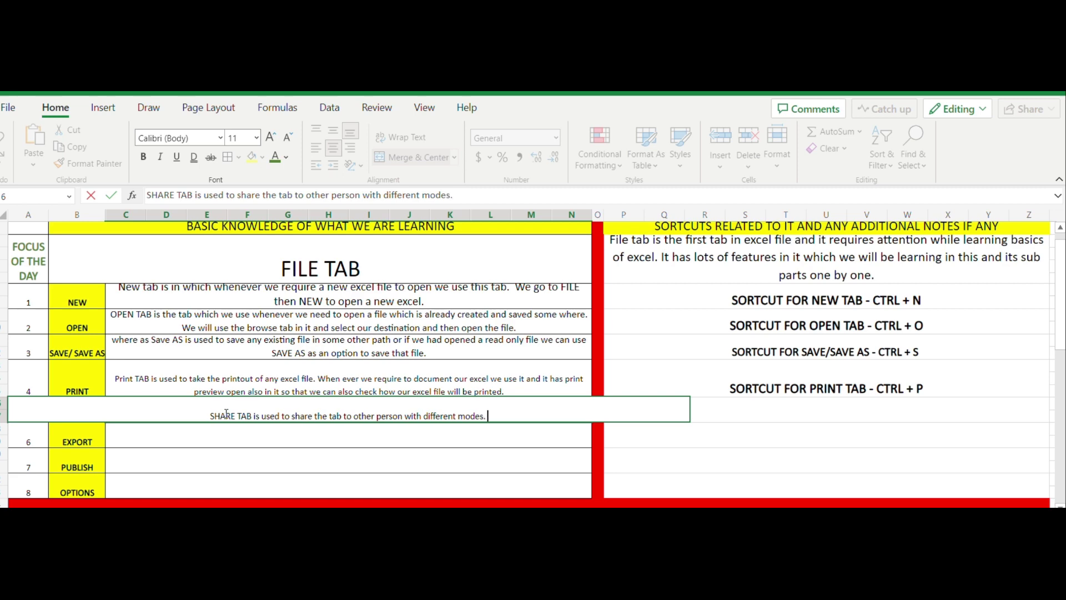
text(We can sha)
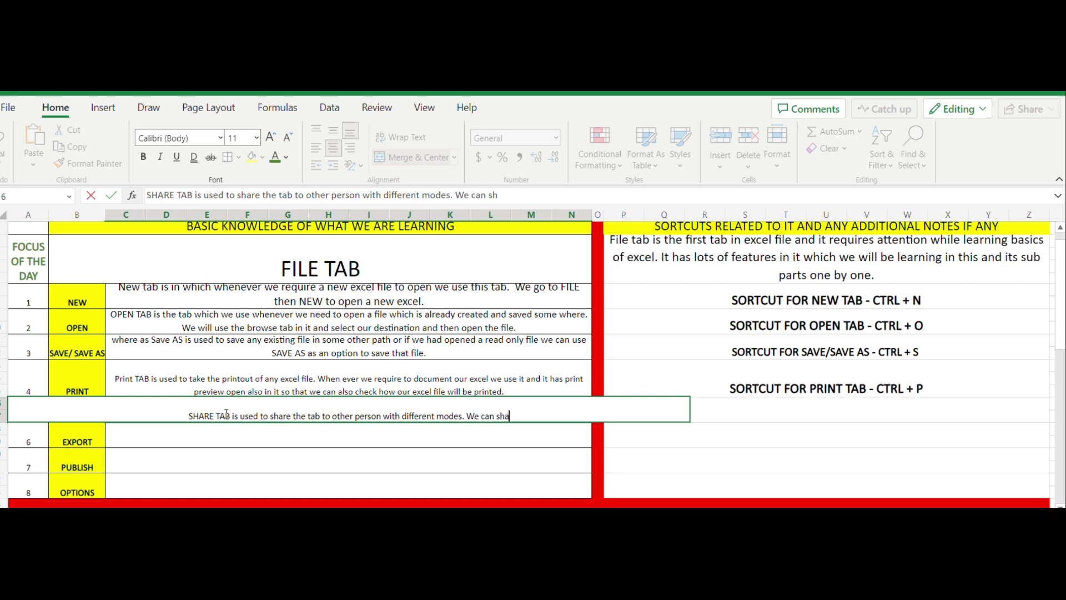
text(re our f)
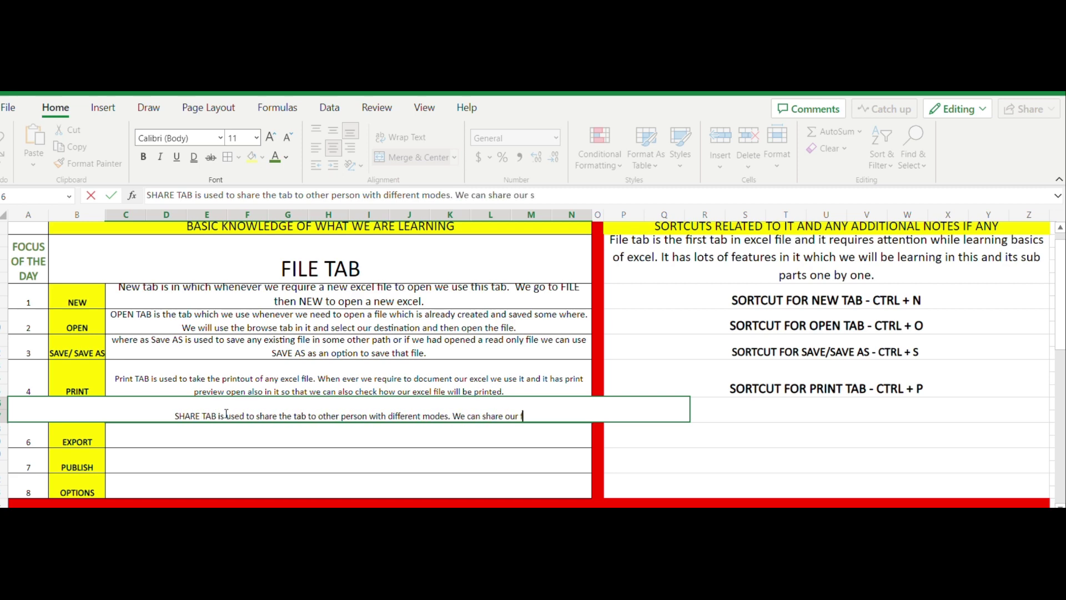
text(ile to)
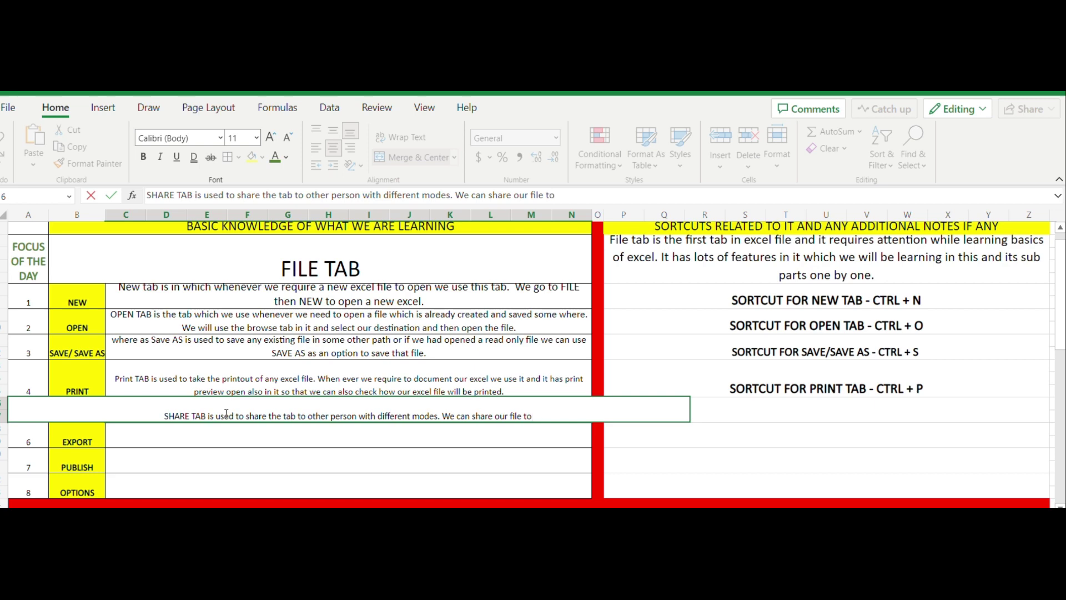
text( other person)
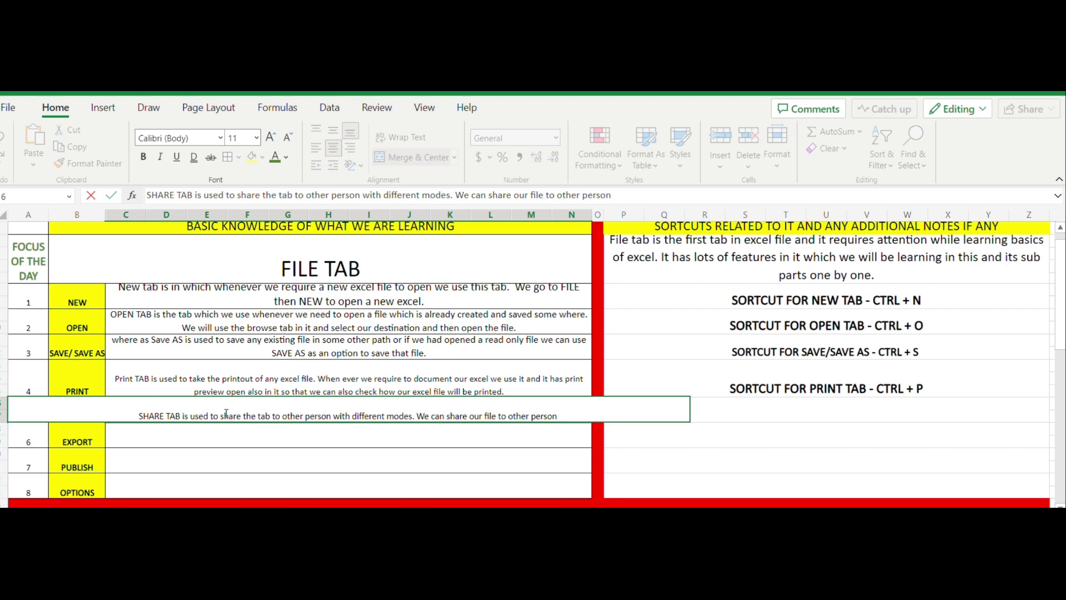
text(eith)
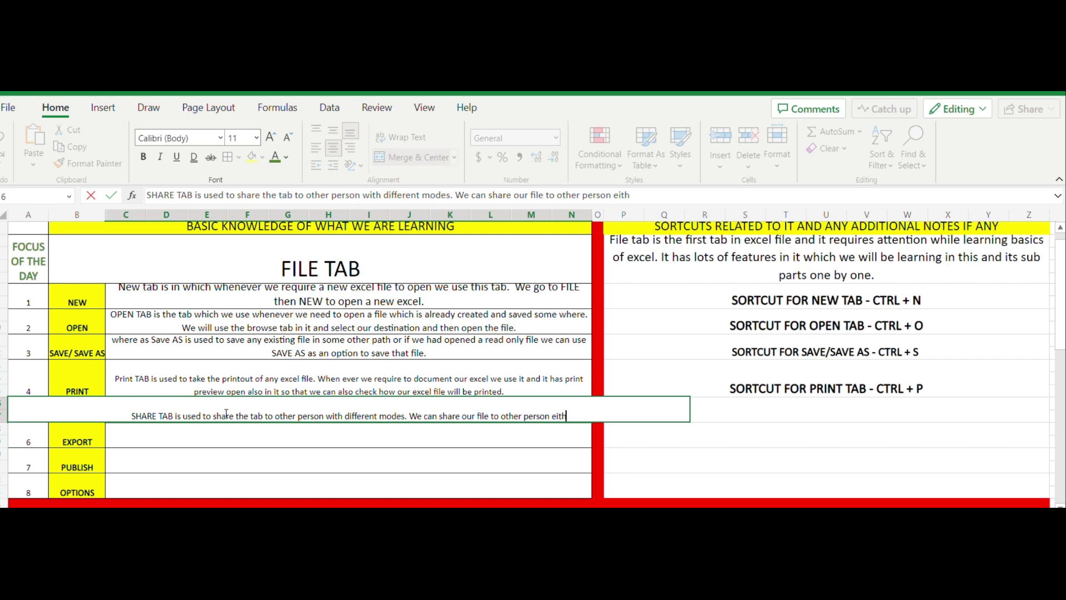
text(er in)
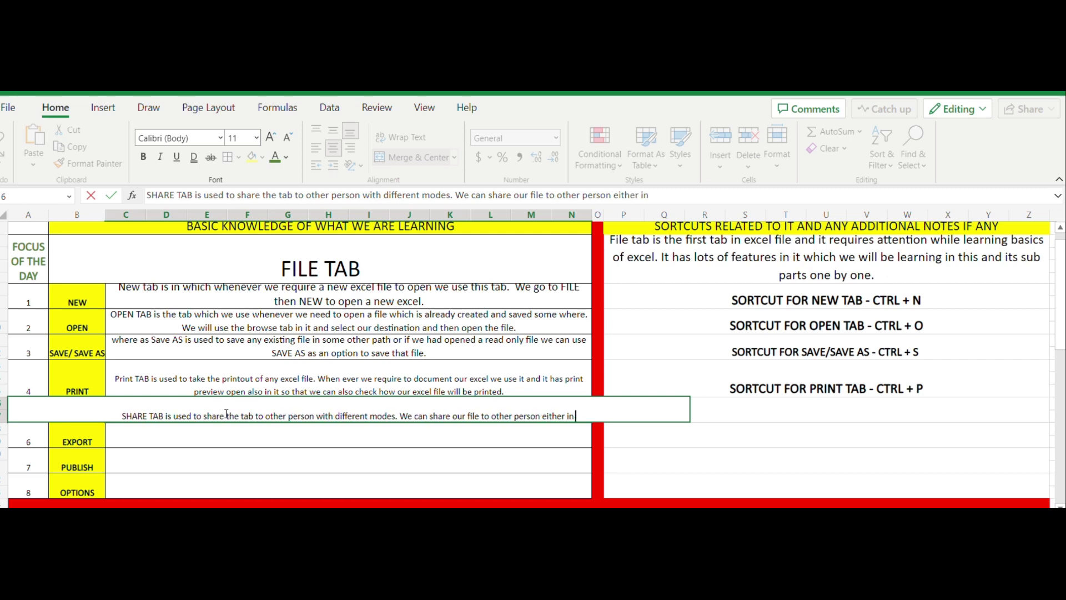
key(BackSpace)
key(BackSpace)
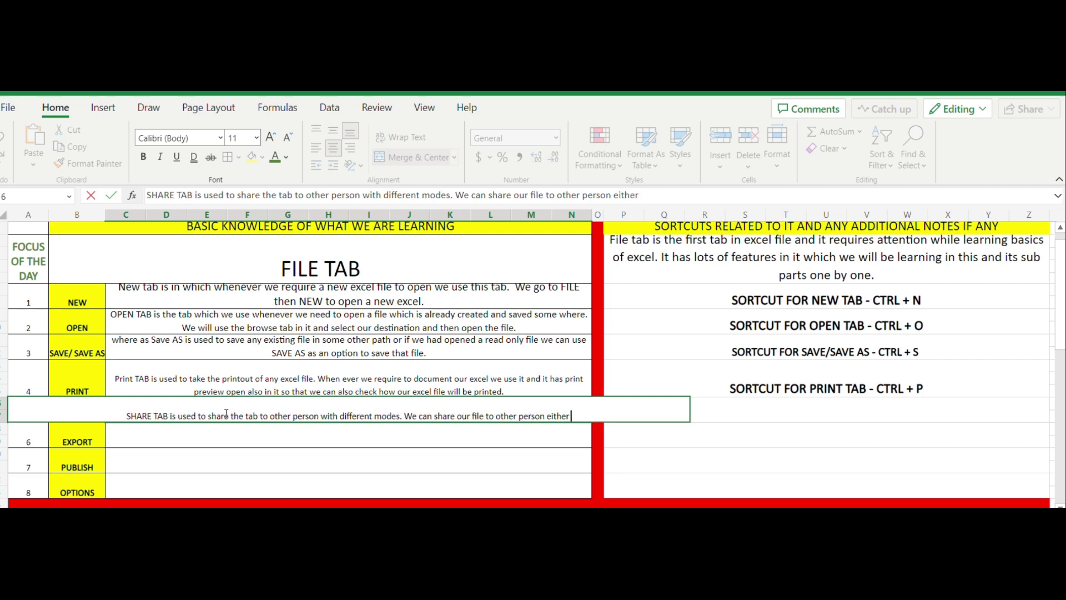
text(s)
key(BackSpace)
text(as any)
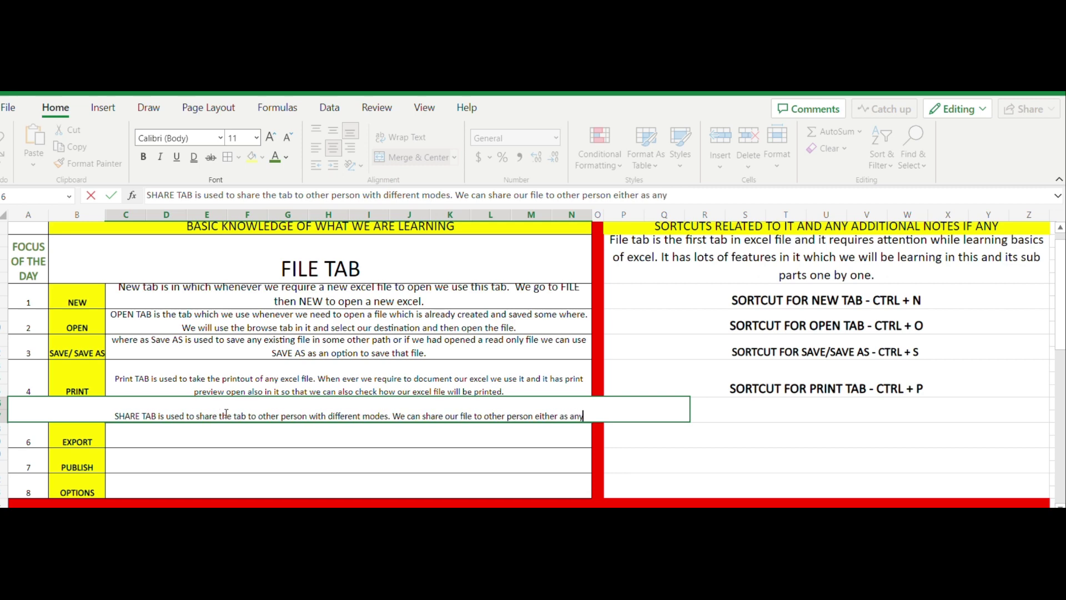
key(BackSpace)
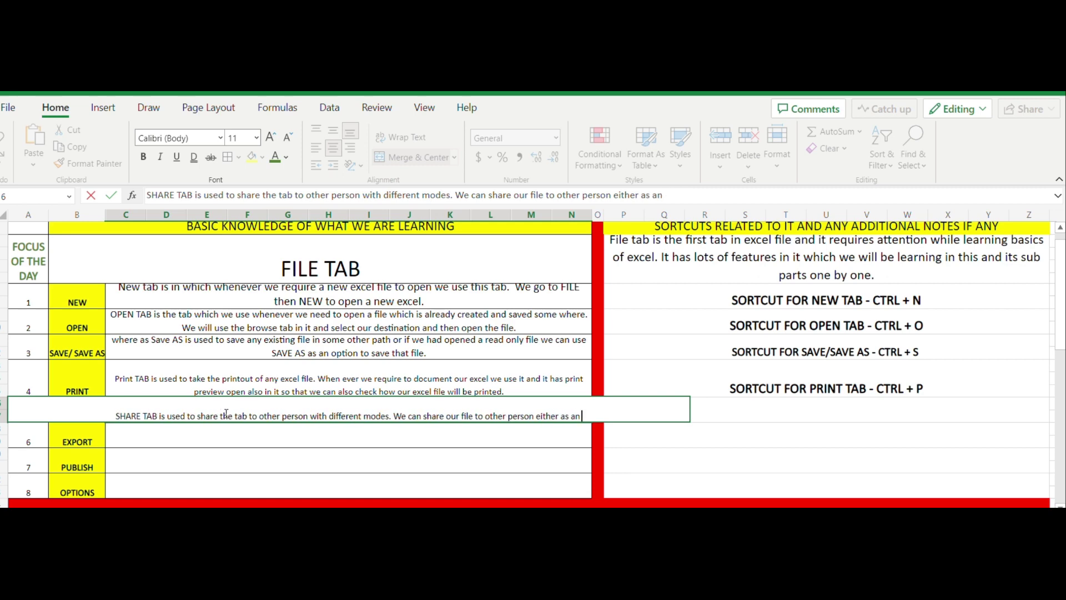
text(excel)
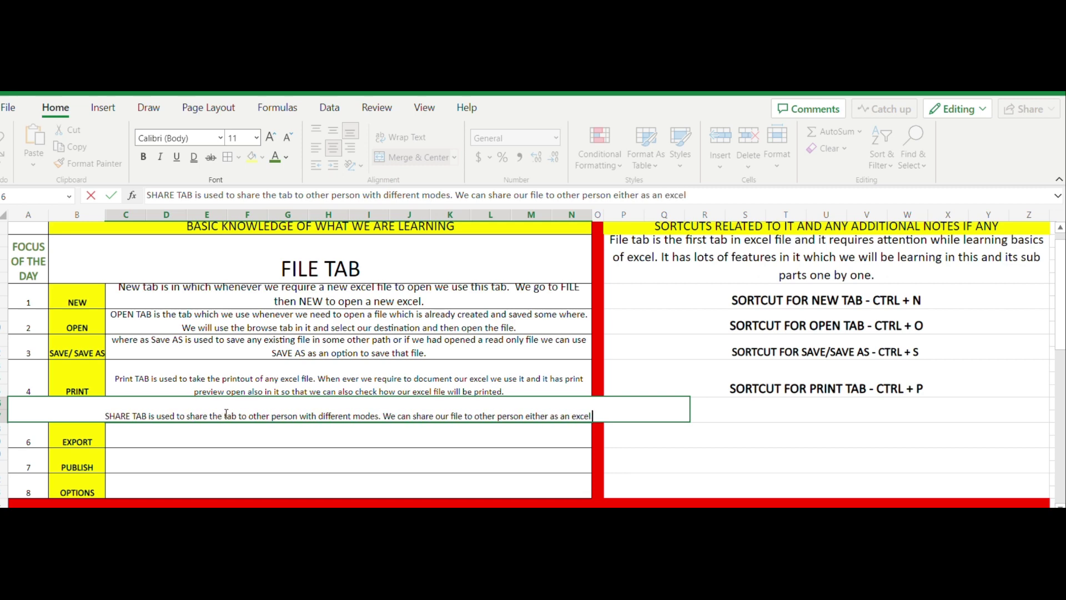
text( attachm)
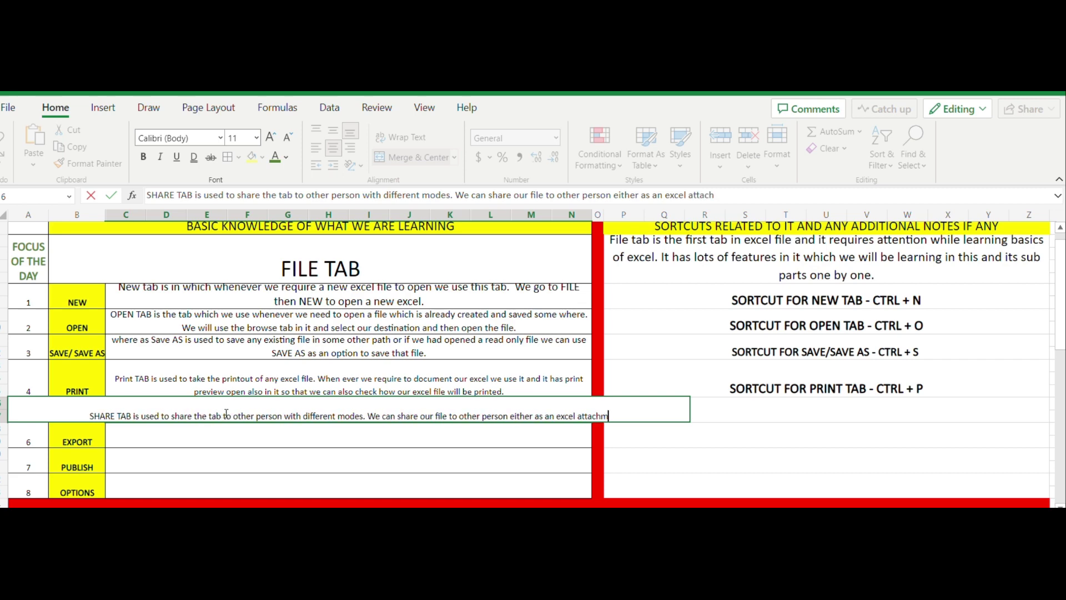
text(ent or as a)
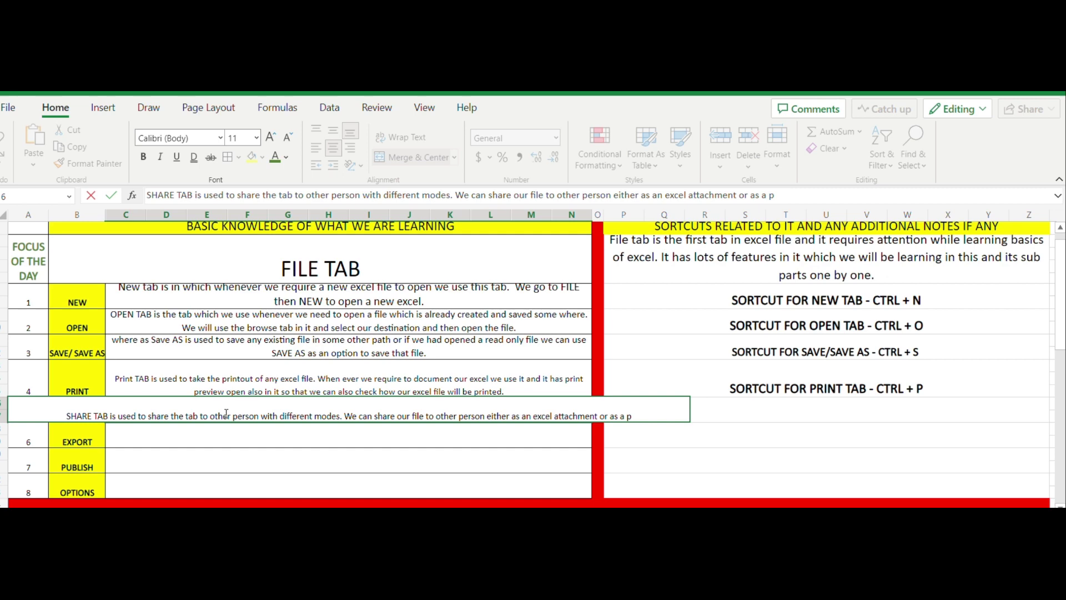
text( PDF F)
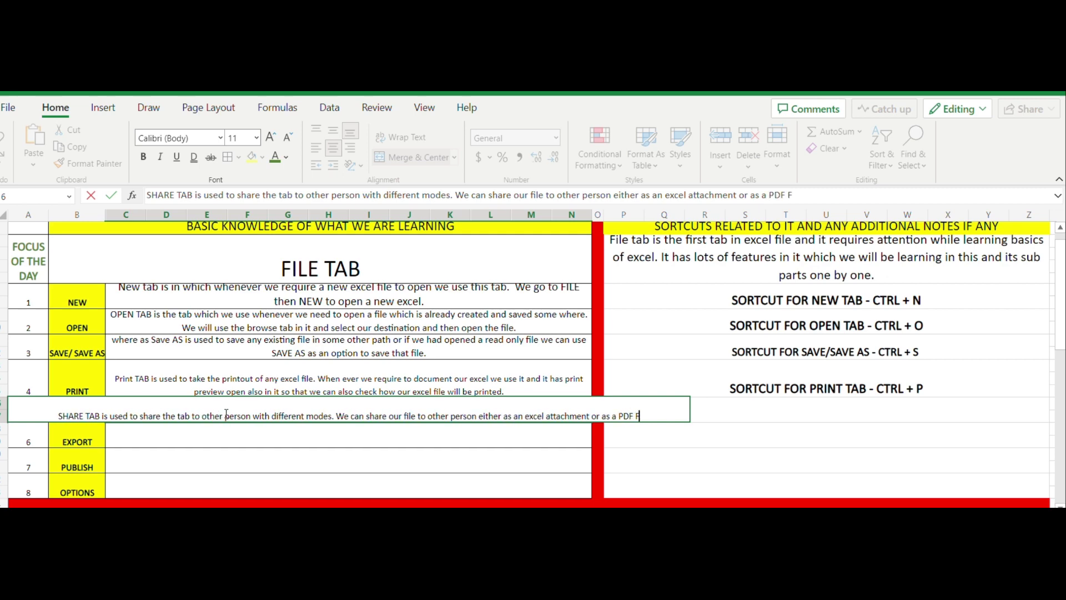
key(BackSpace)
text(file.)
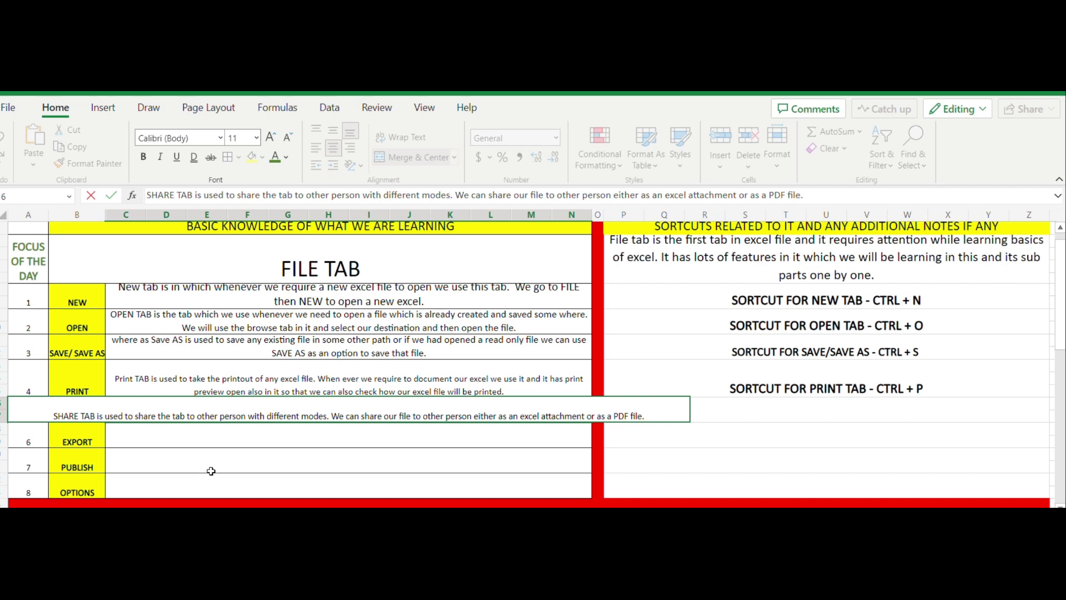
Commit the SHARE description and apply Wrap Text so it fits on two lines.
click(212, 470)
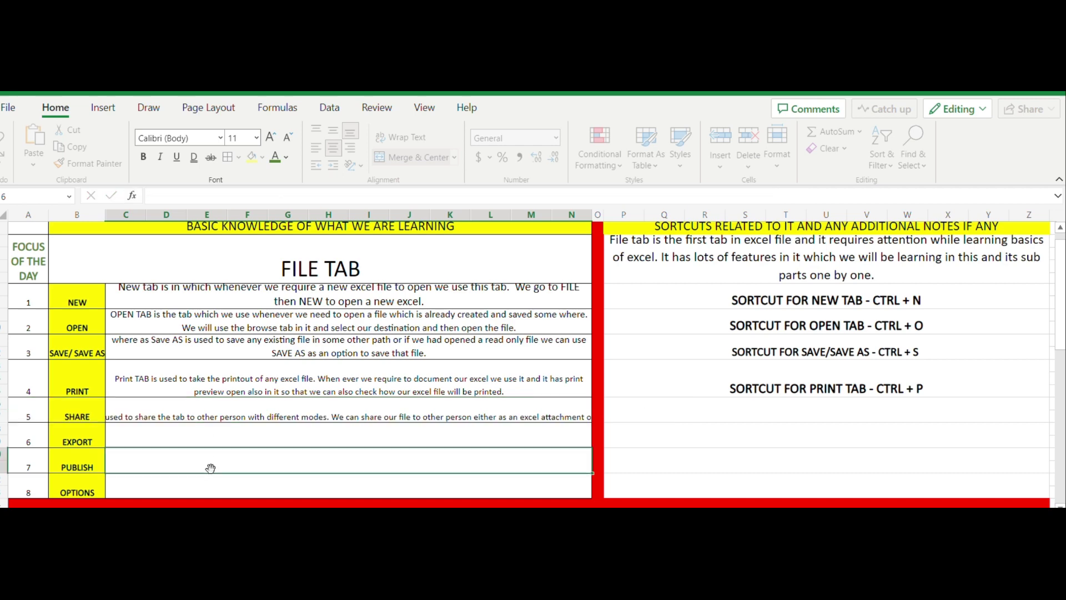
click(261, 402)
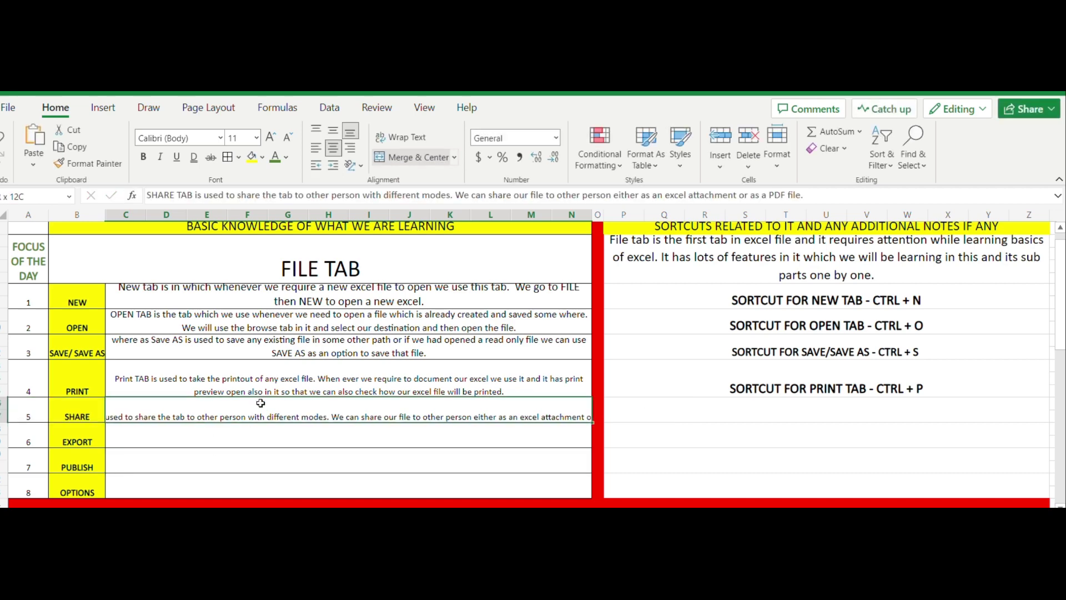
click(387, 139)
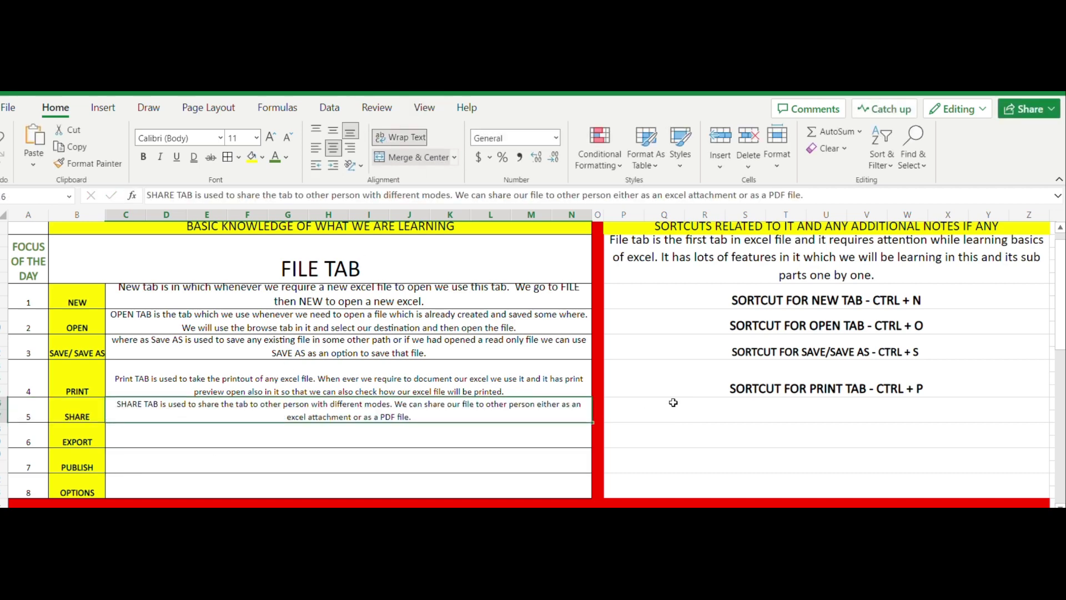
click(706, 403)
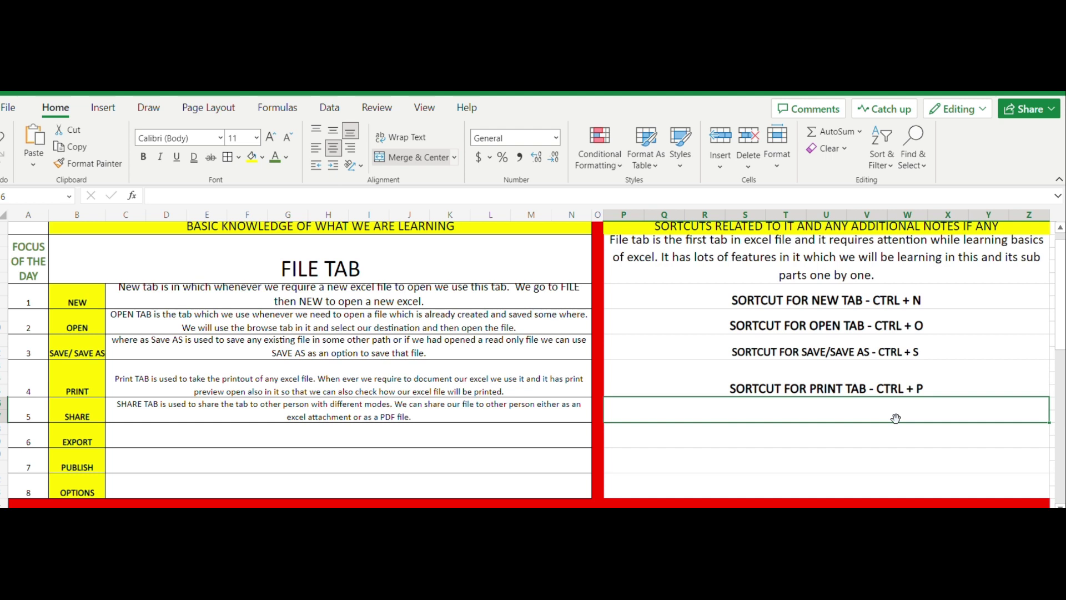
Enter the SHARE tip: save first using the Save shortcut, then share only the updated file.
text(so)
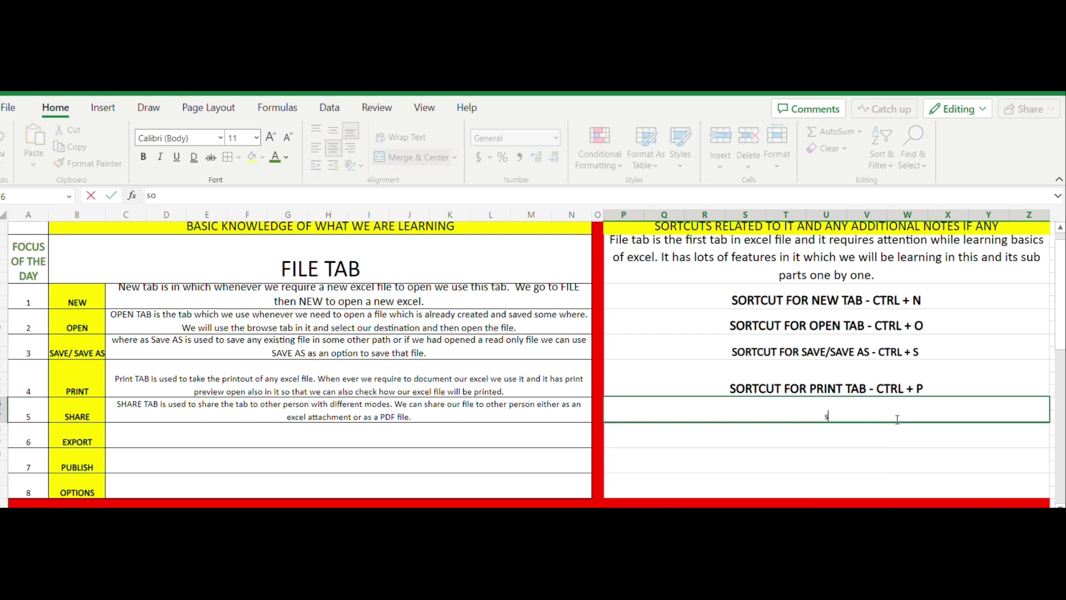
text( always remem)
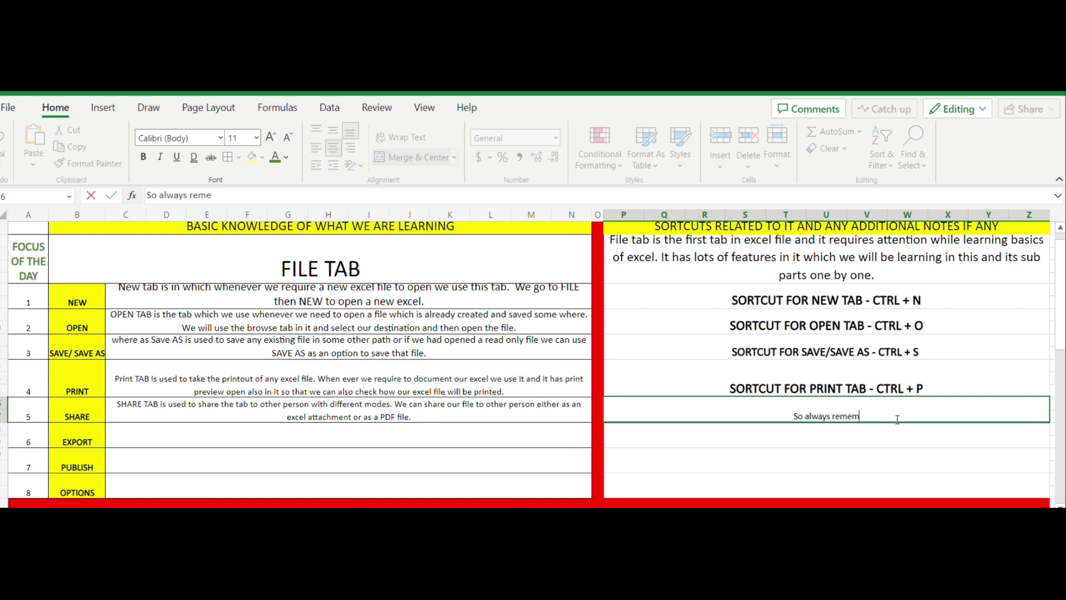
text(ber that )
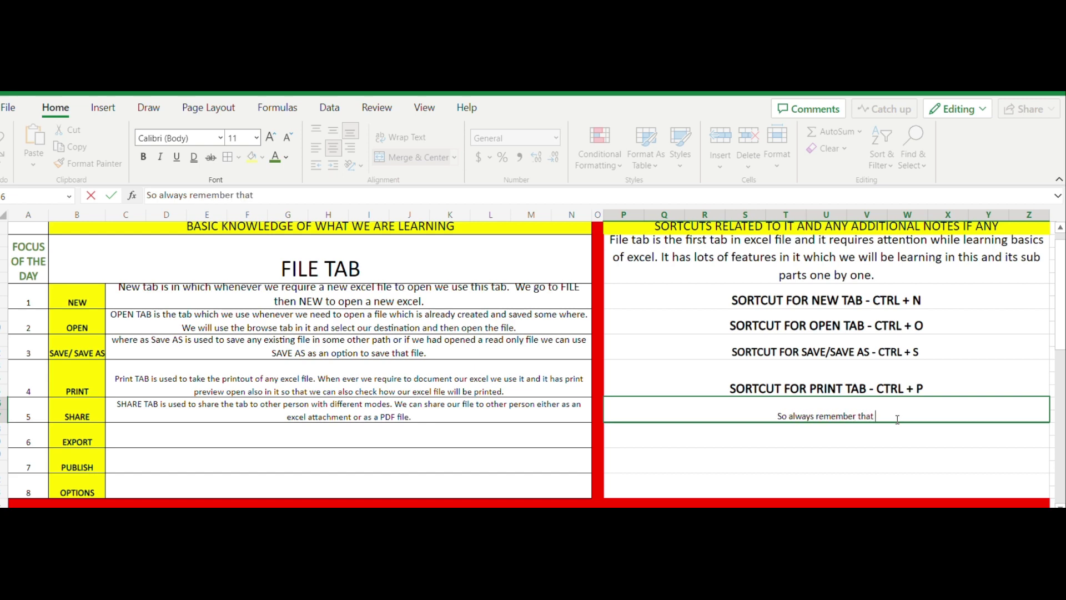
text(before s)
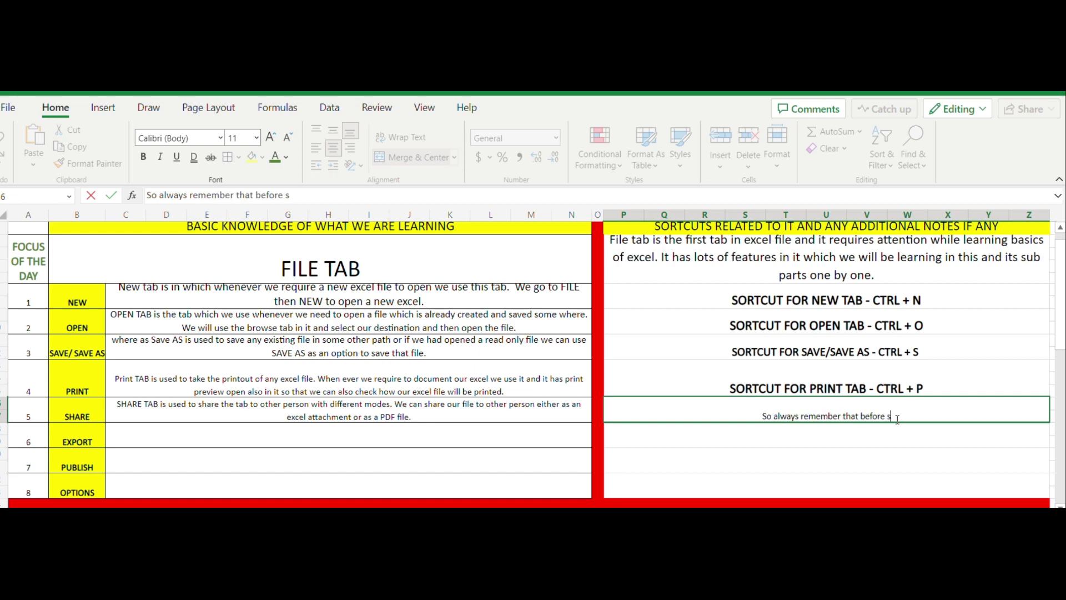
text(haring a)
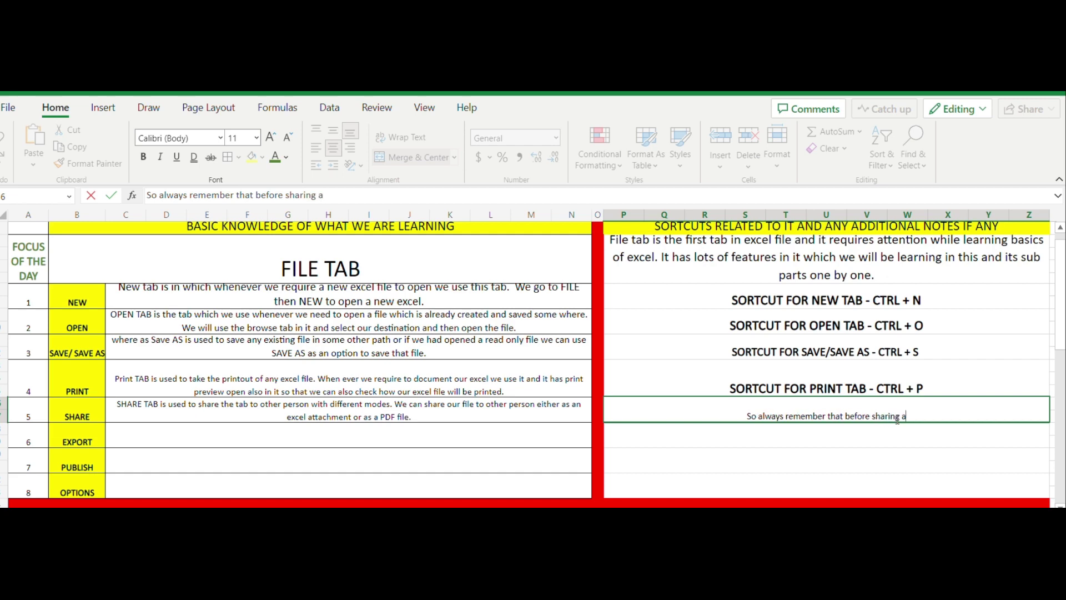
text(ny file)
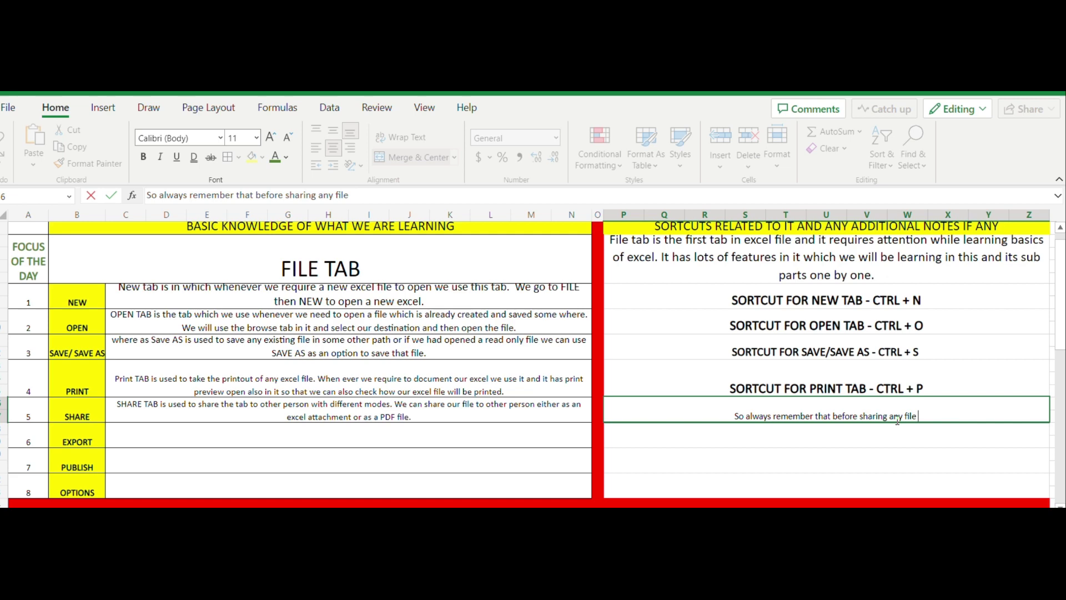
text(try)
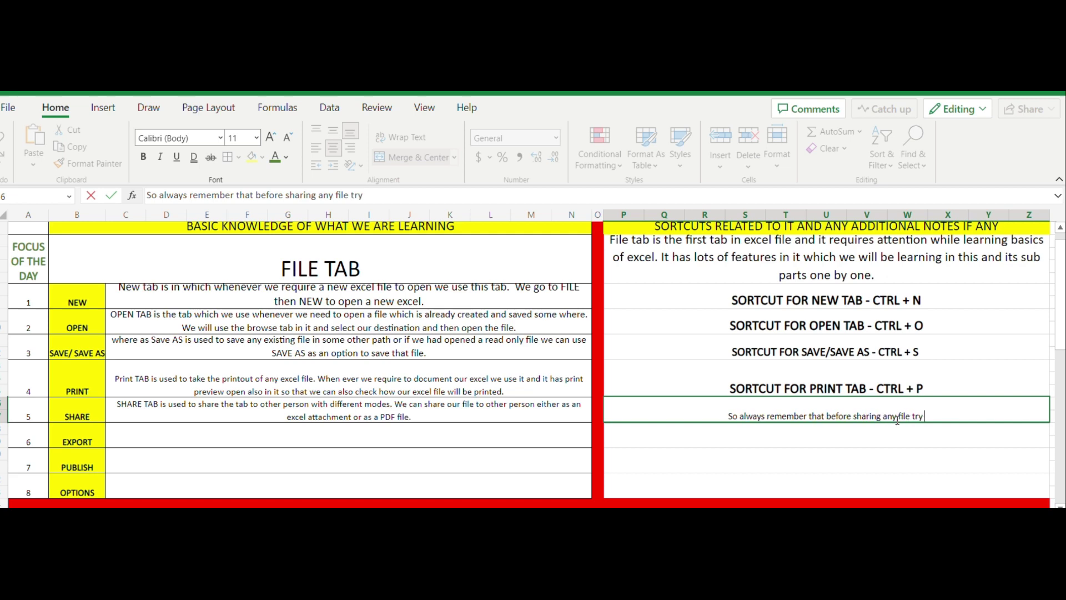
text( to save it)
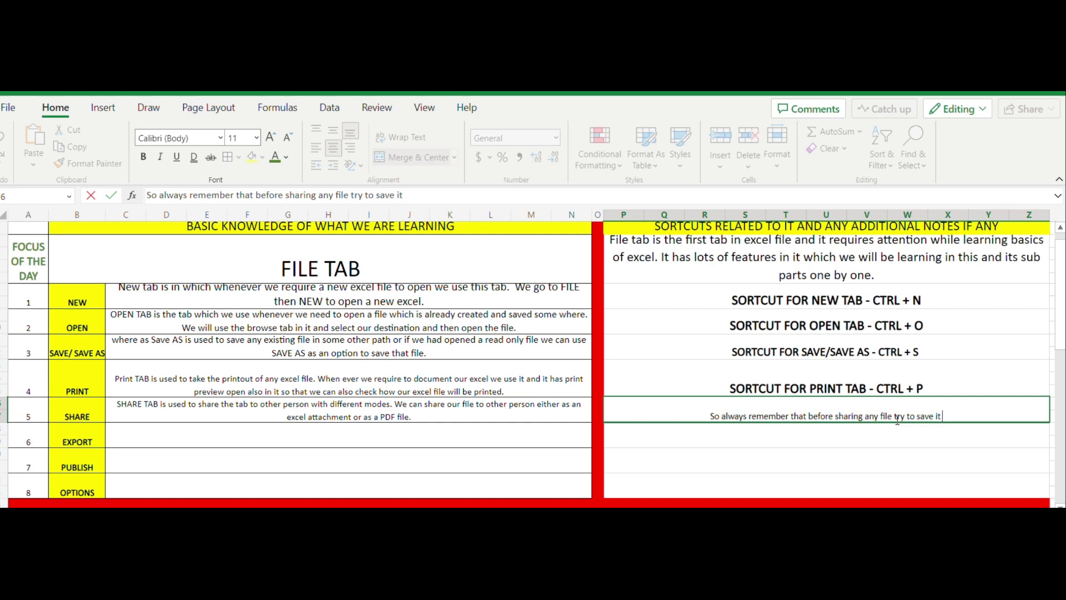
text( first using )
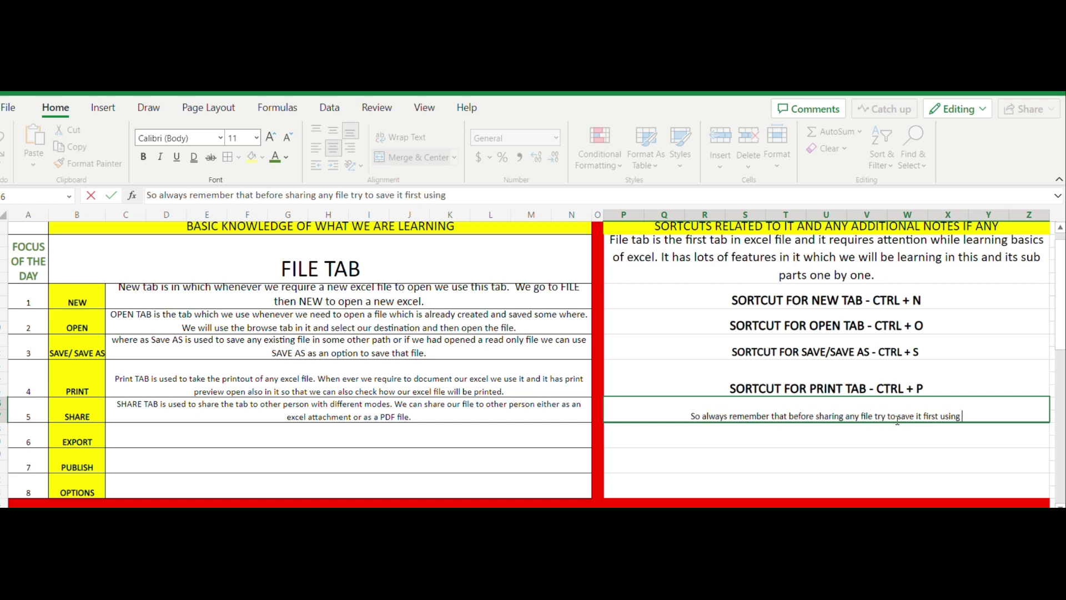
text(S)
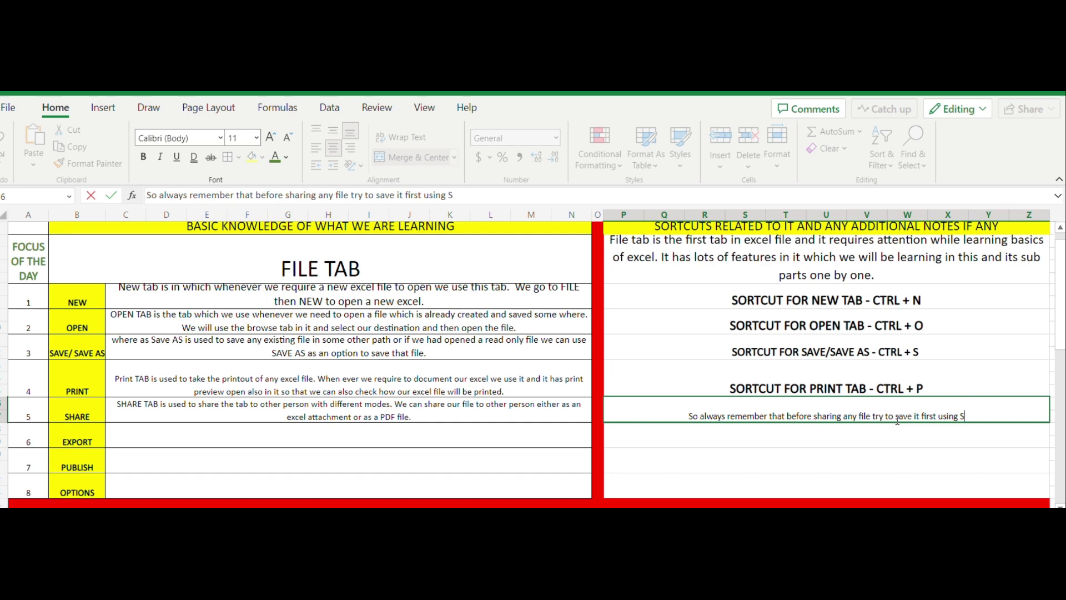
text(ave )
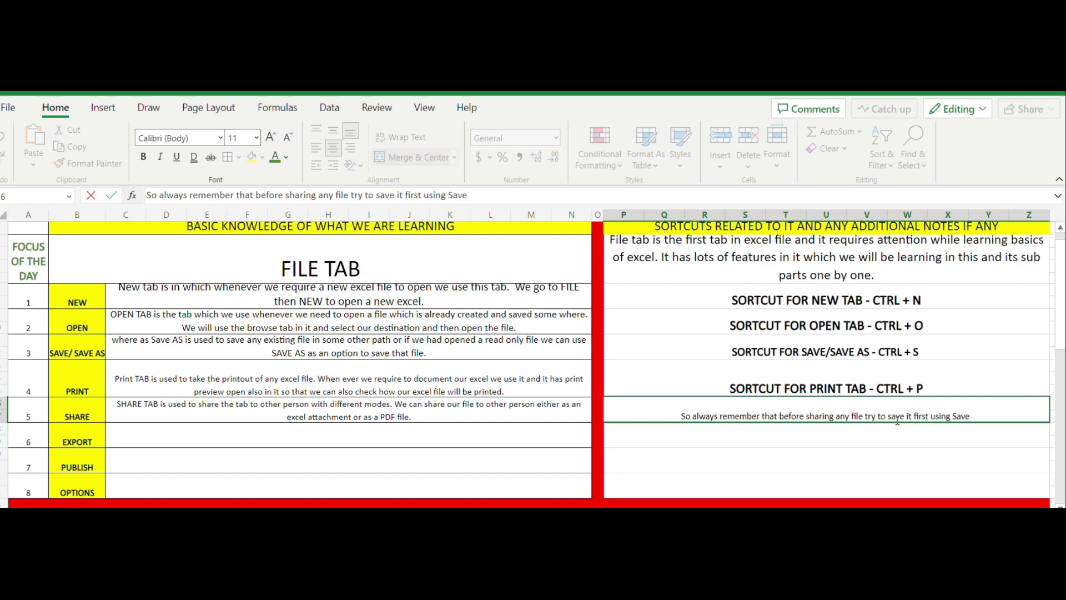
text(Sortcut)
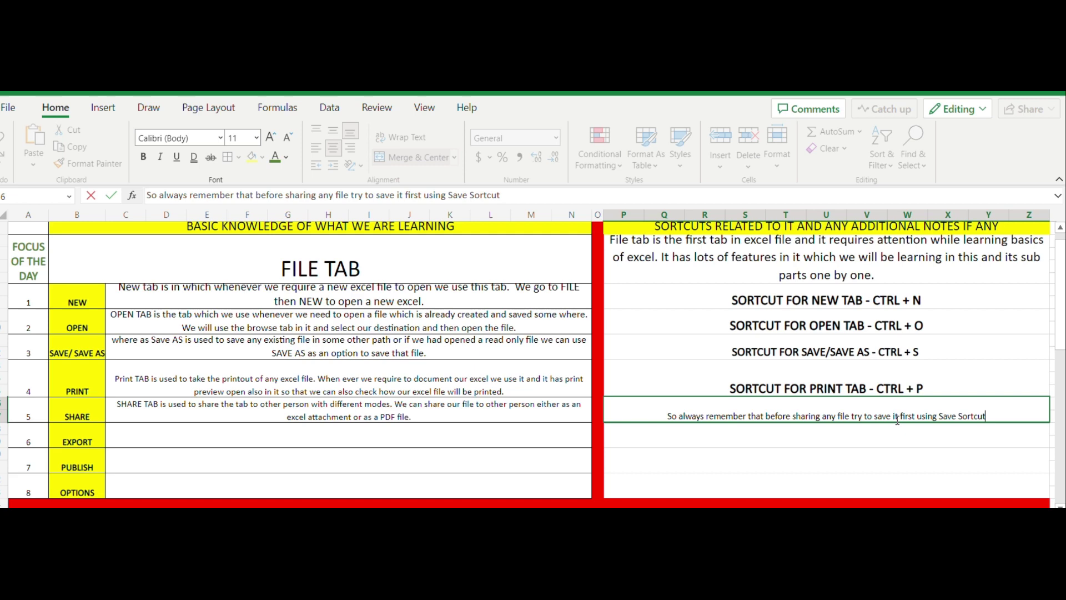
text(a)
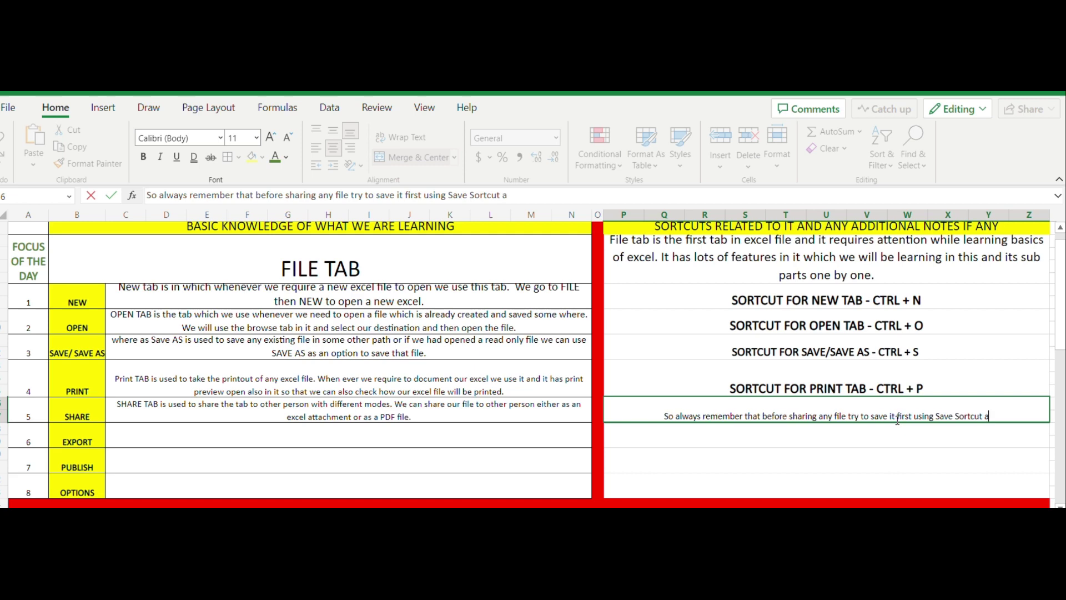
text(nd  share )
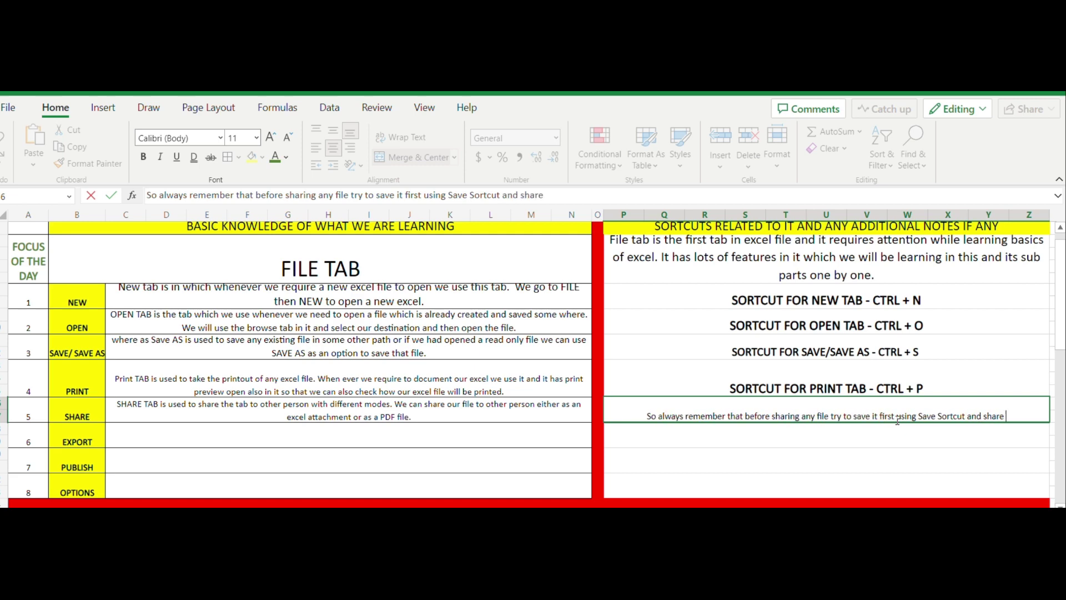
text(the updated )
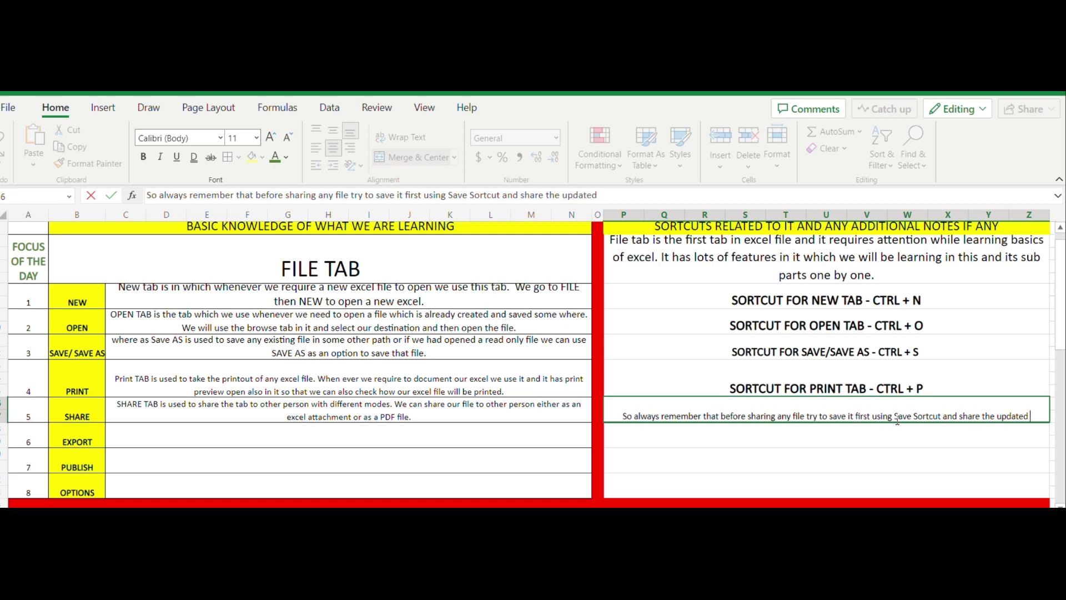
text(file only.)
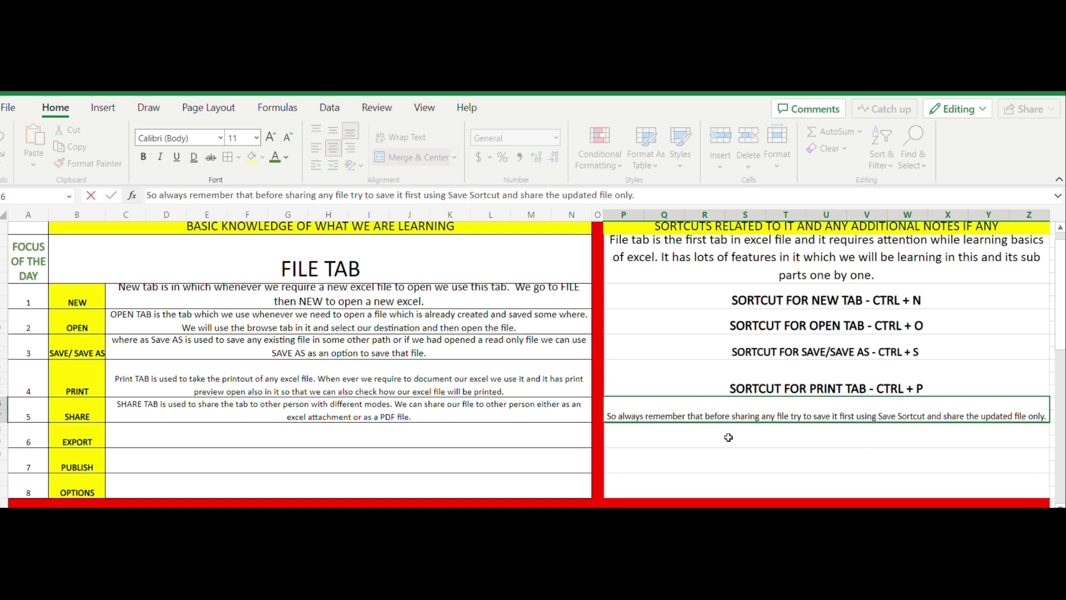
key(Return)
Start the EXPORT description: 'EXPORT TAB is used to export data either as a PDF or XPS Document.'.
click(475, 437)
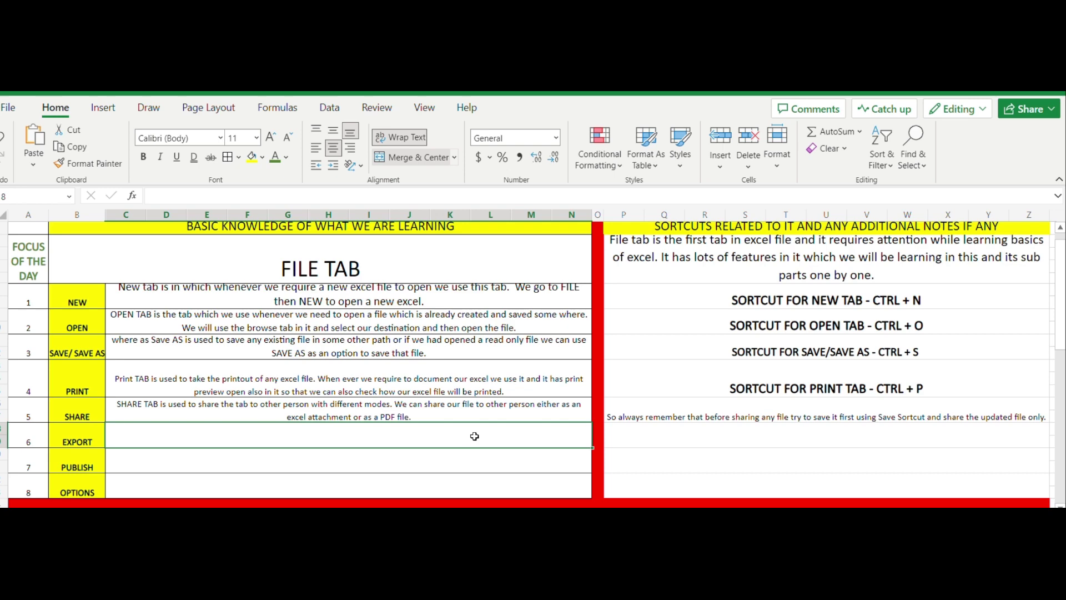
text(E)
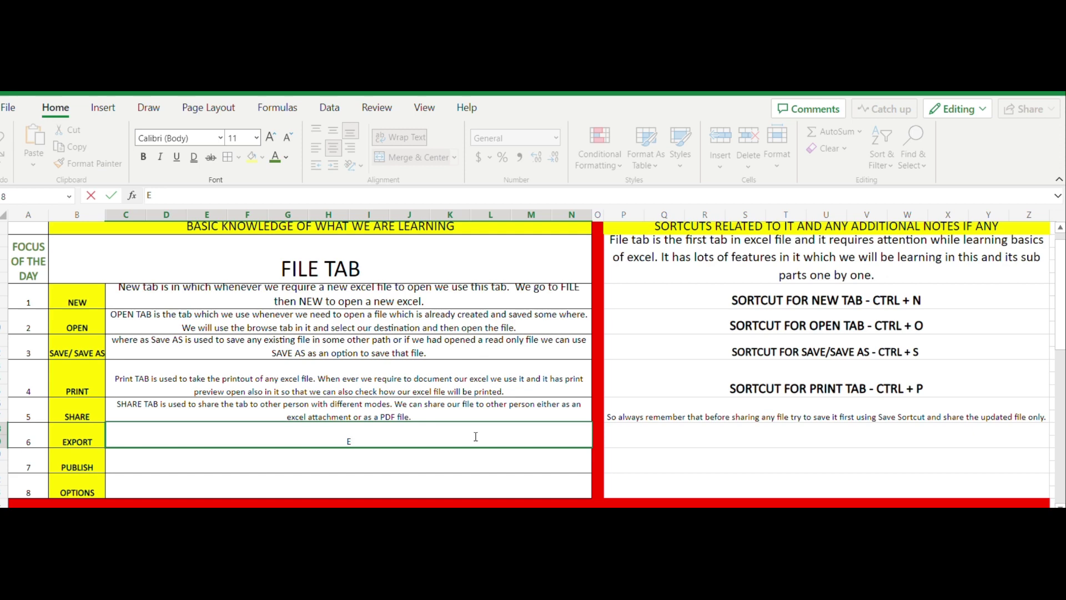
text(XPORT TAB is used to export d)
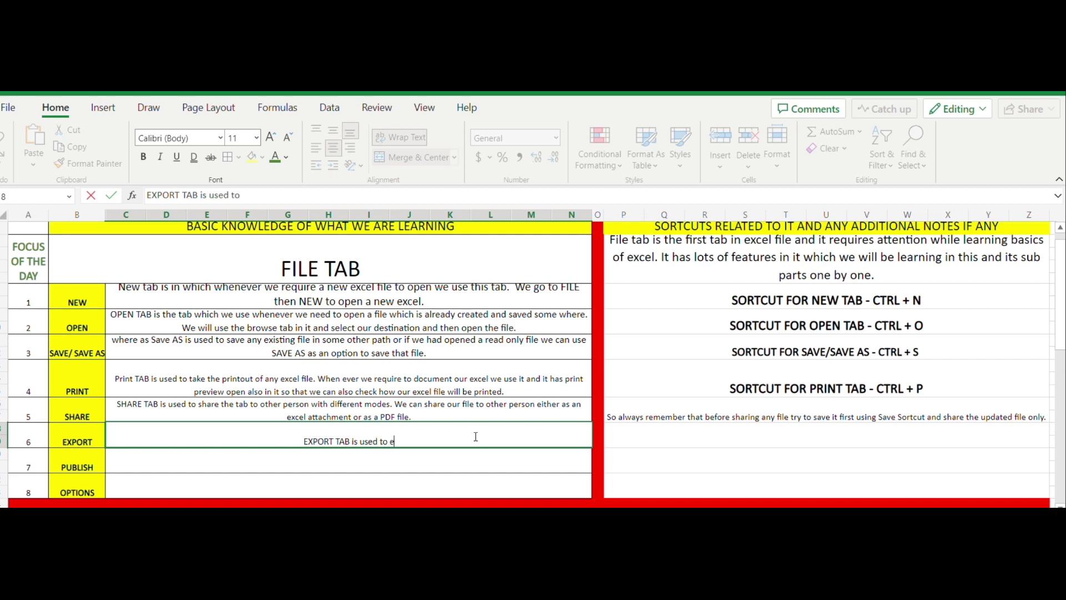
text(ata)
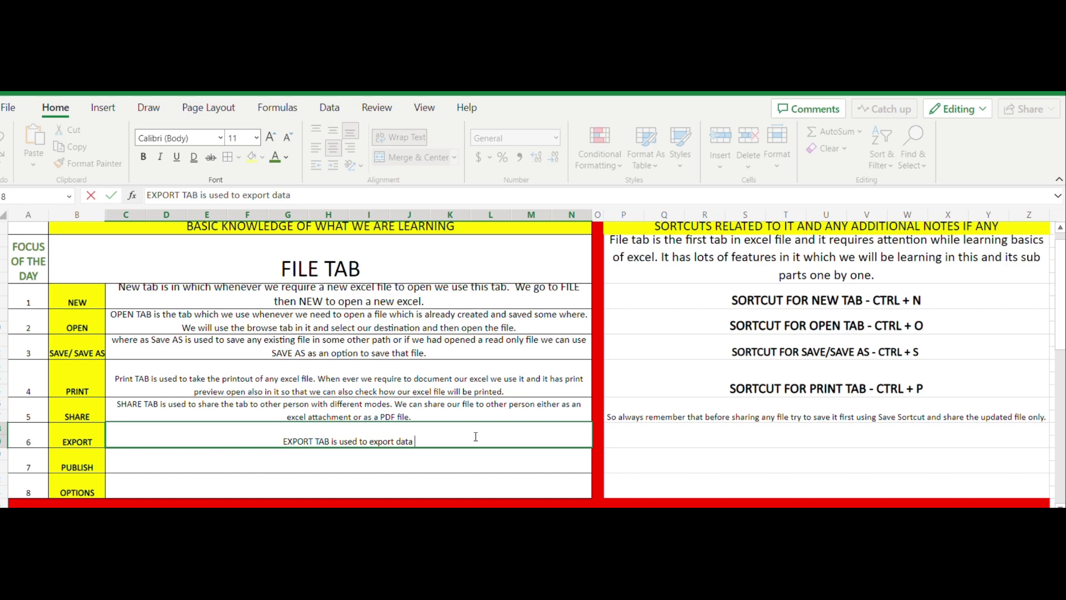
text(eit)
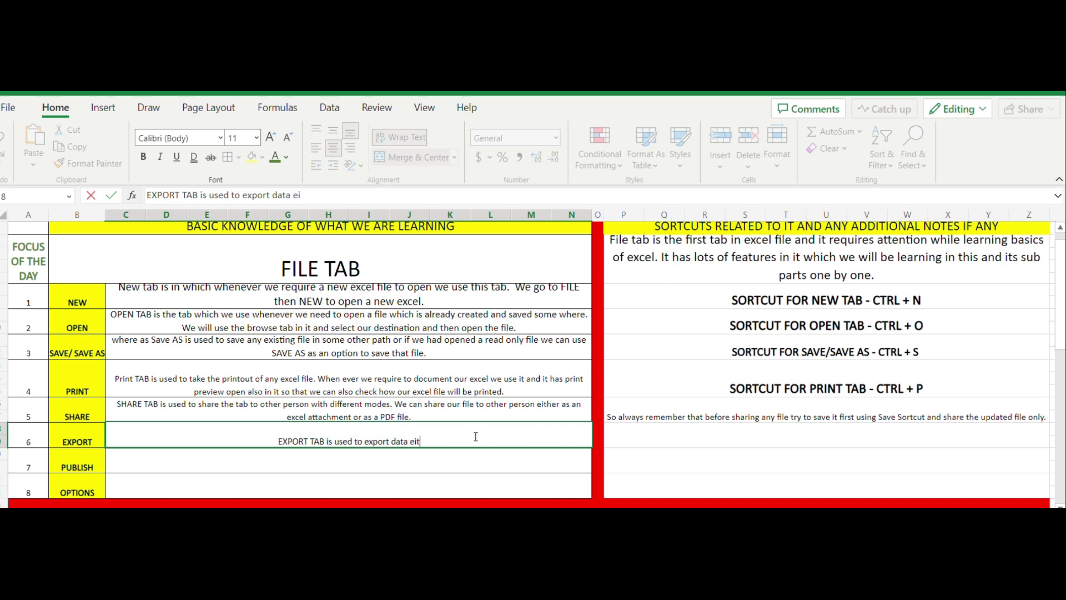
text(her as a )
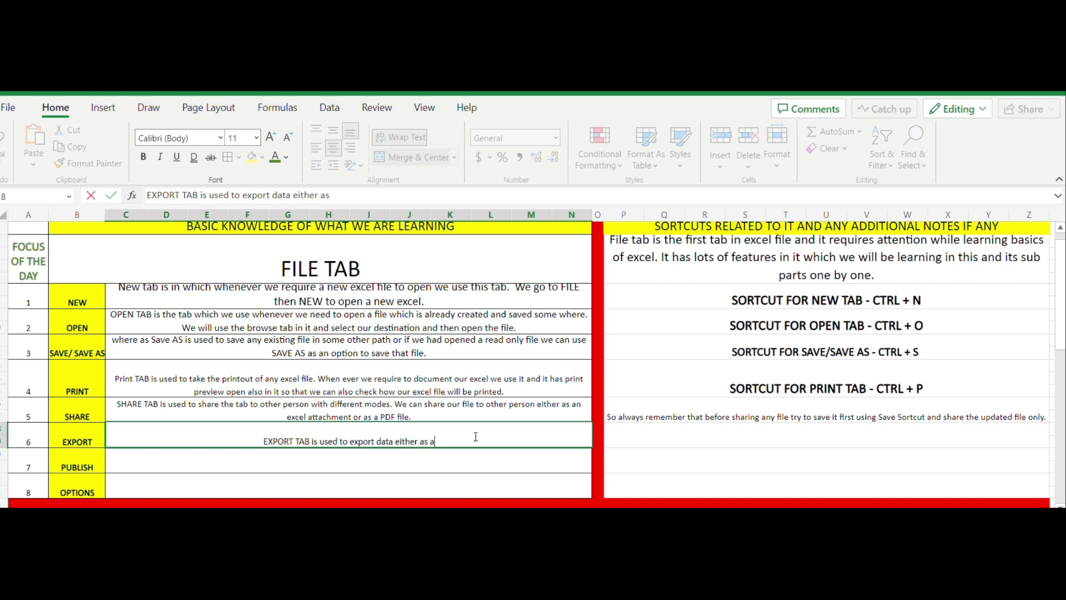
text(PDF )
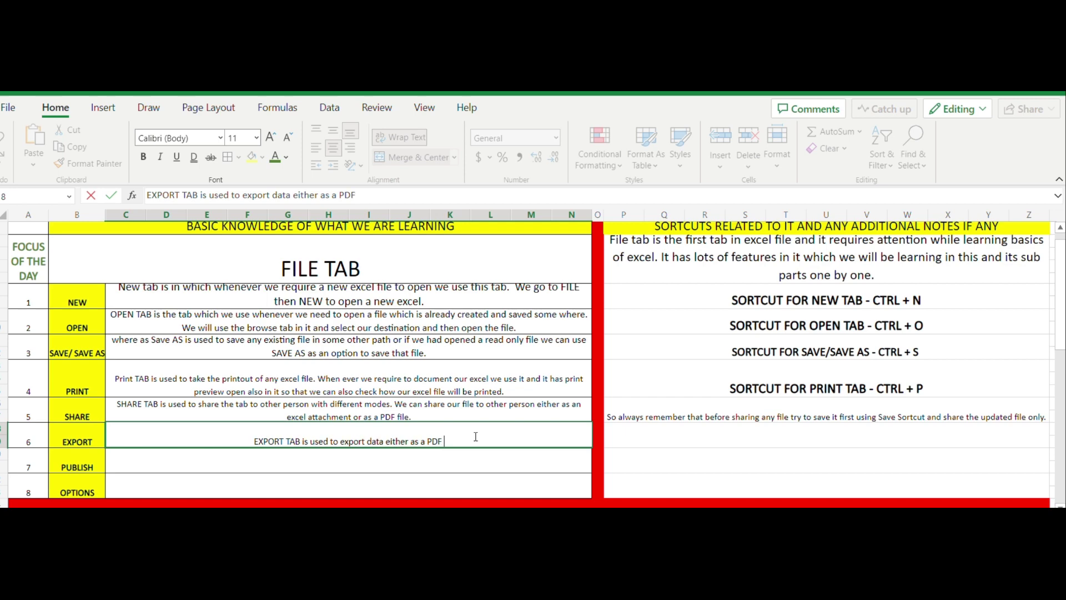
text(or XPA)
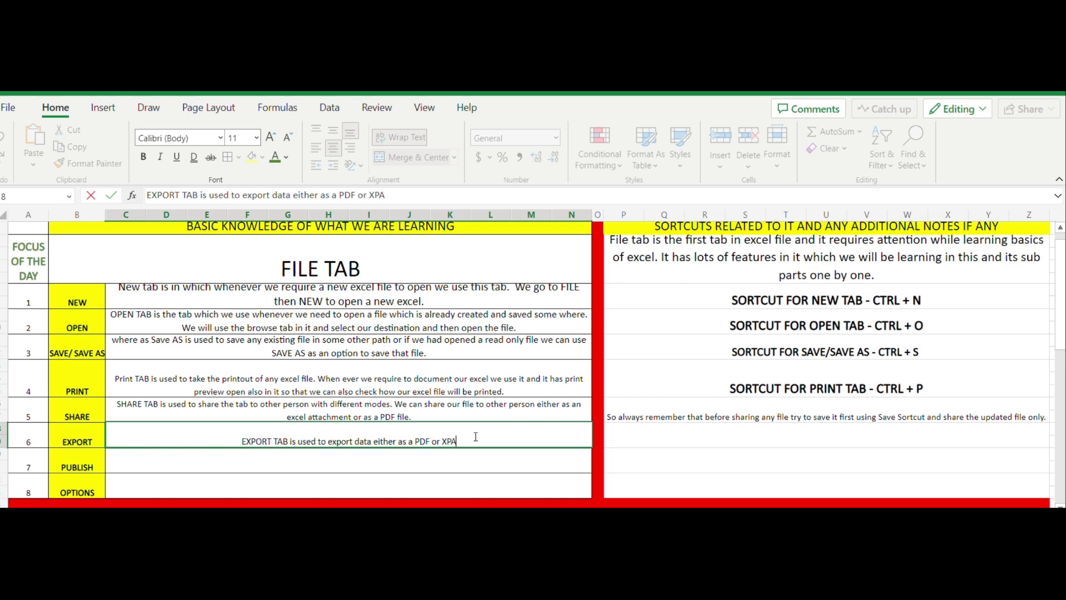
key(BackSpace)
text(S )
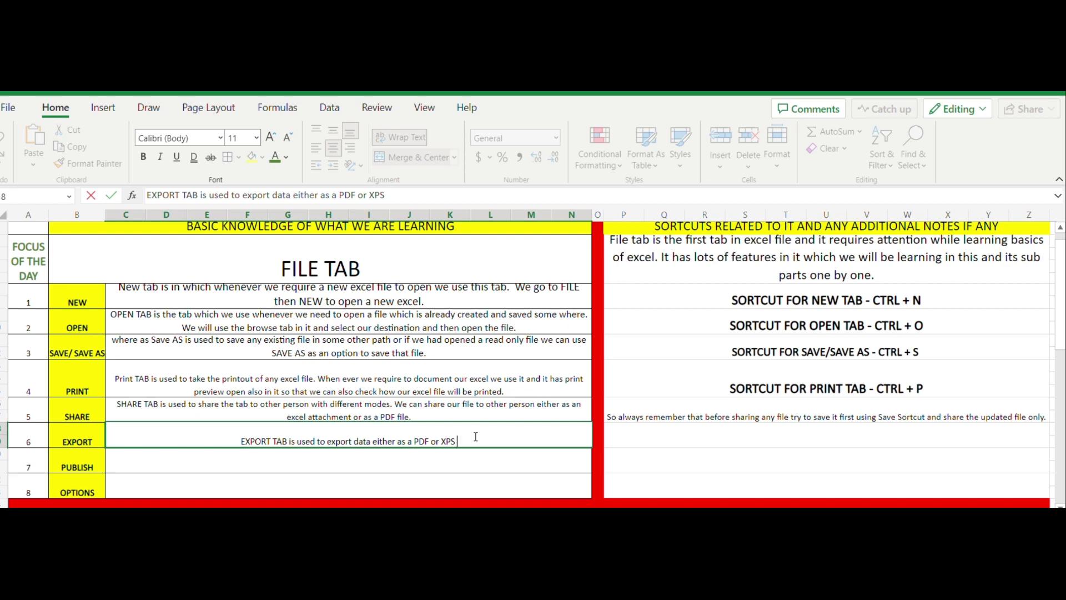
text(Document)
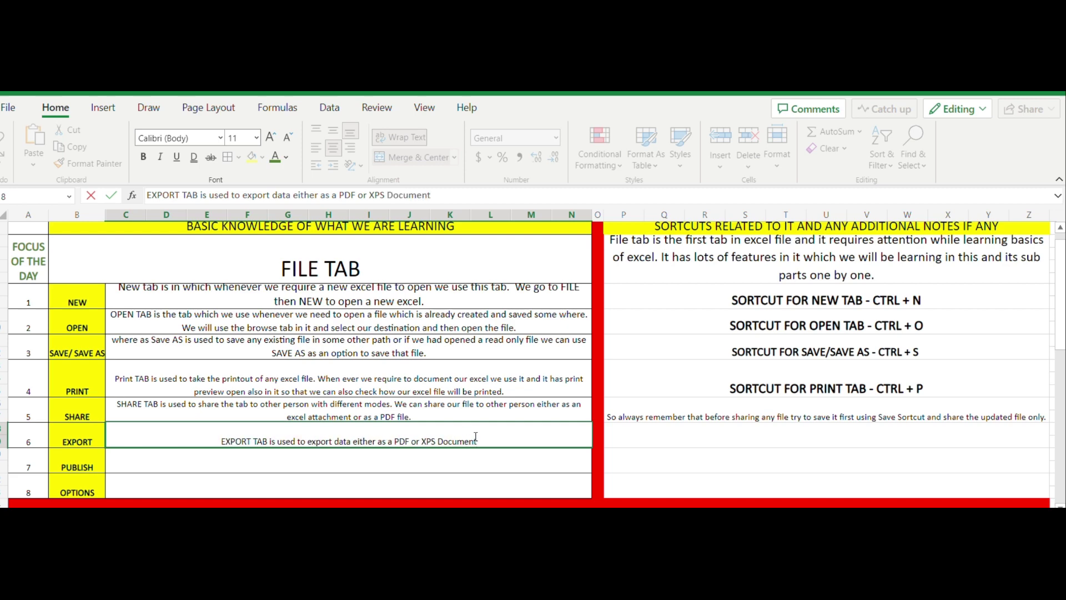
text(.)
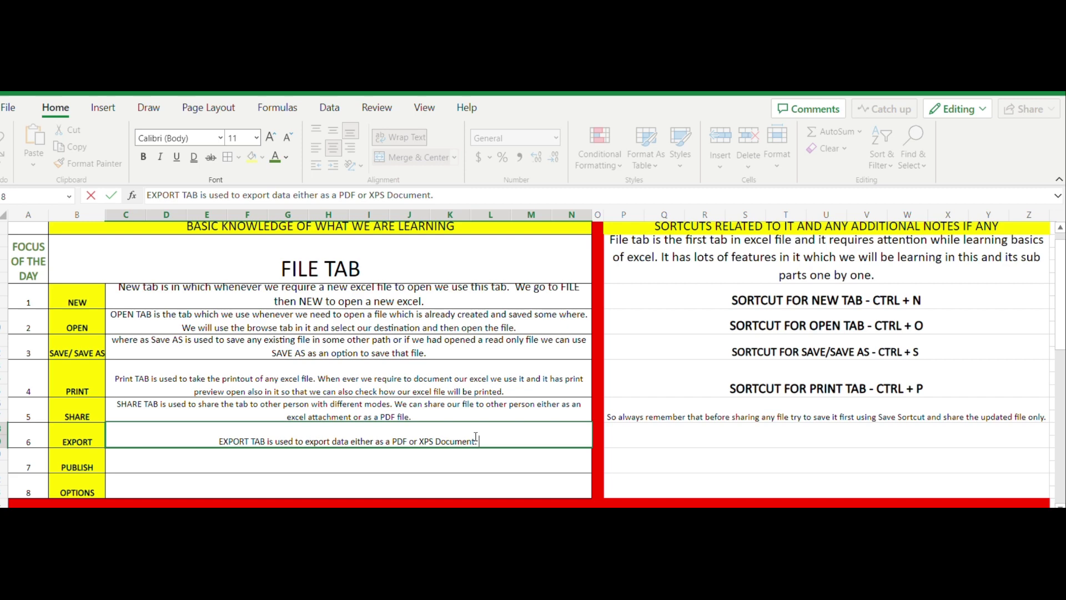
Add 'Content can't be changed only it is created as a PDF Document.' to the EXPORT description.
text(C)
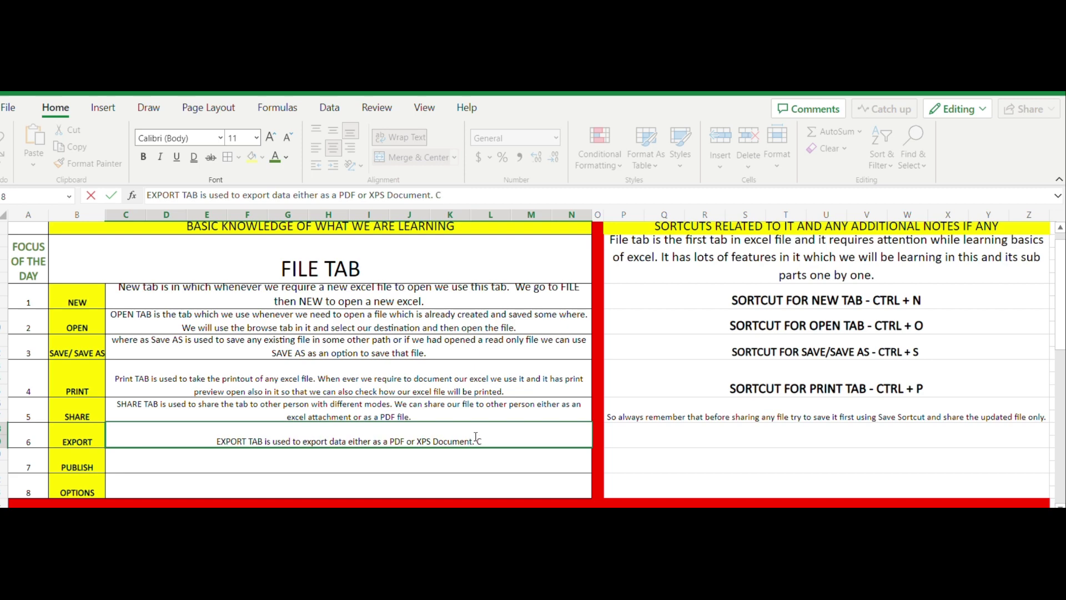
text(ontent a)
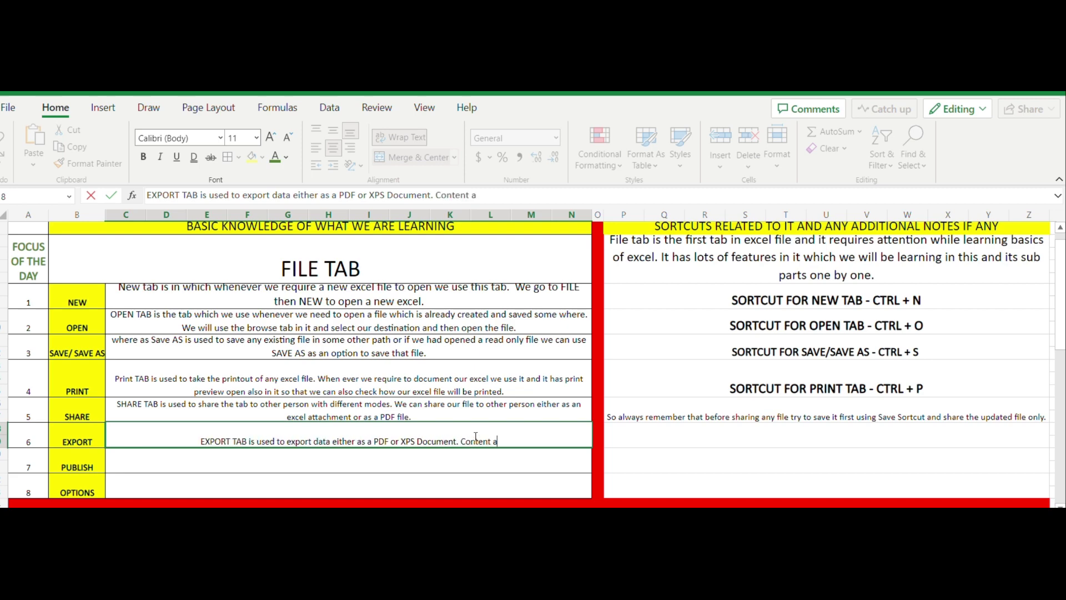
key(BackSpace)
text(can)
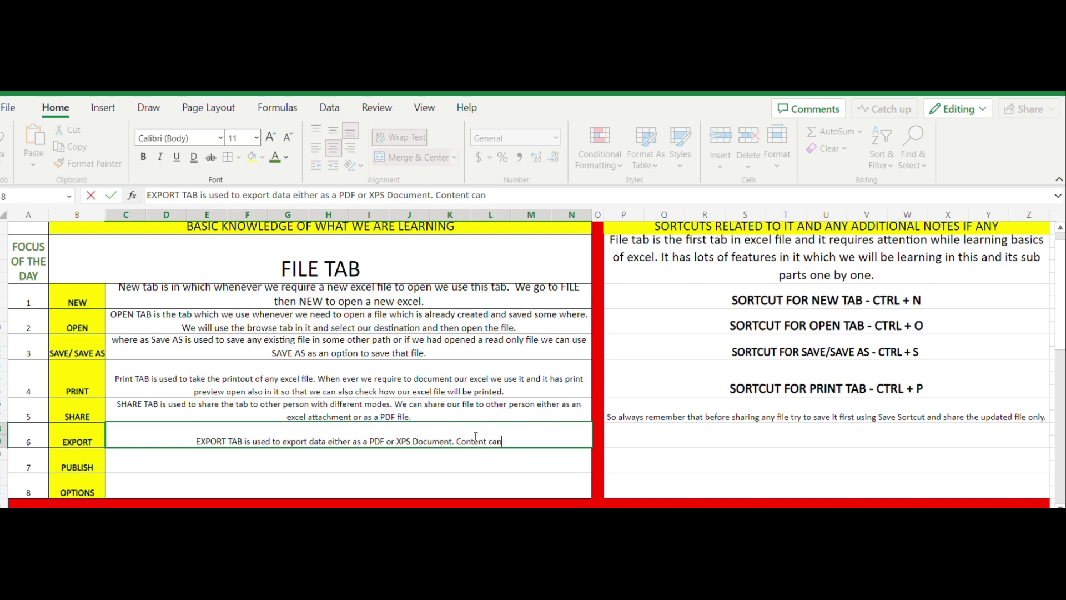
text('t be )
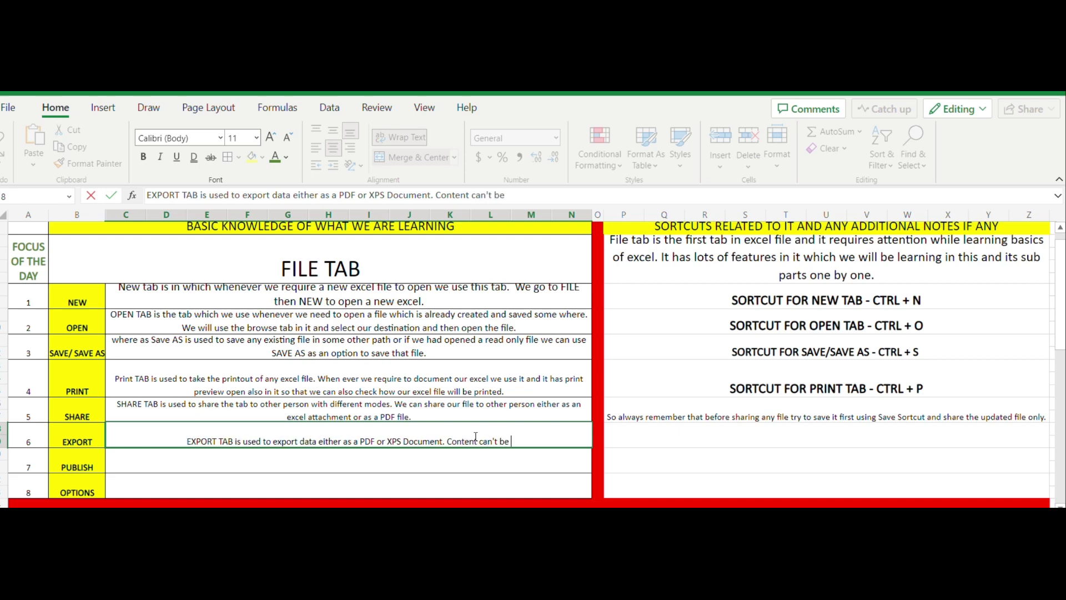
text(changed o)
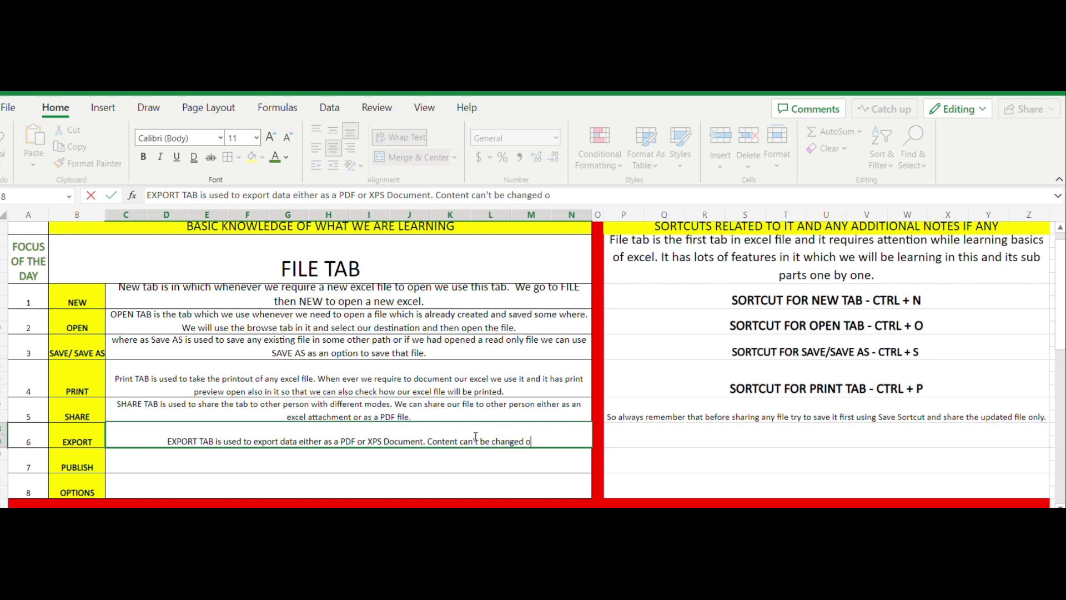
text(nly i)
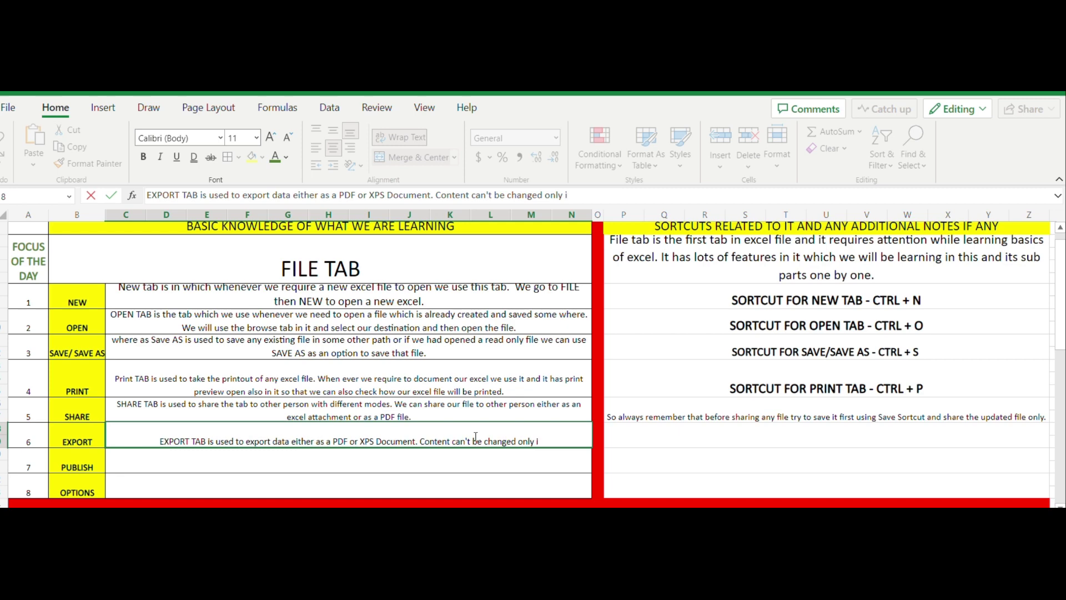
text(ts)
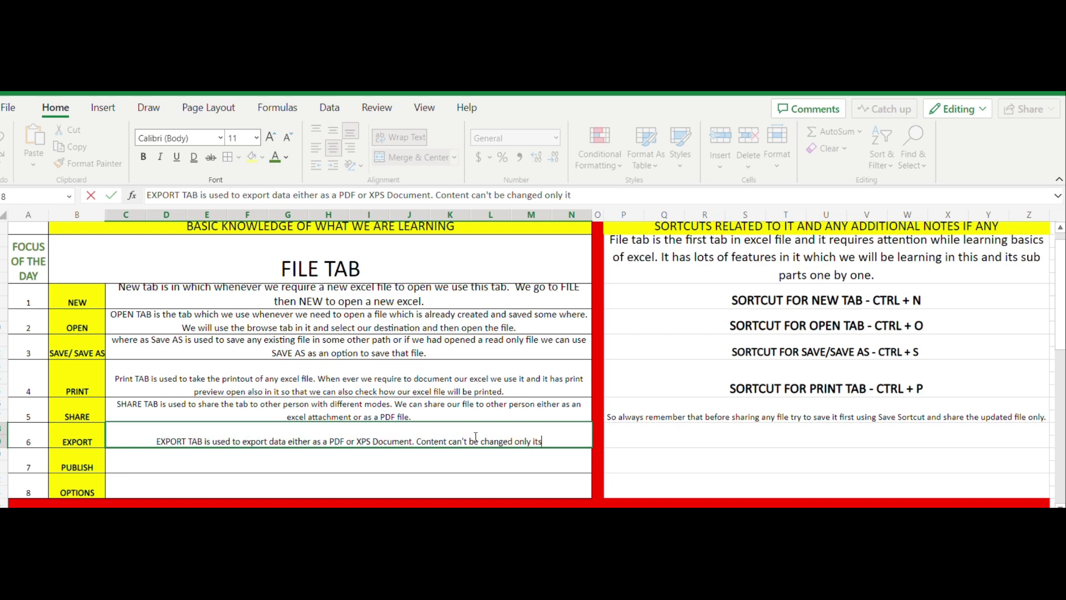
key(BackSpace)
text(is cre)
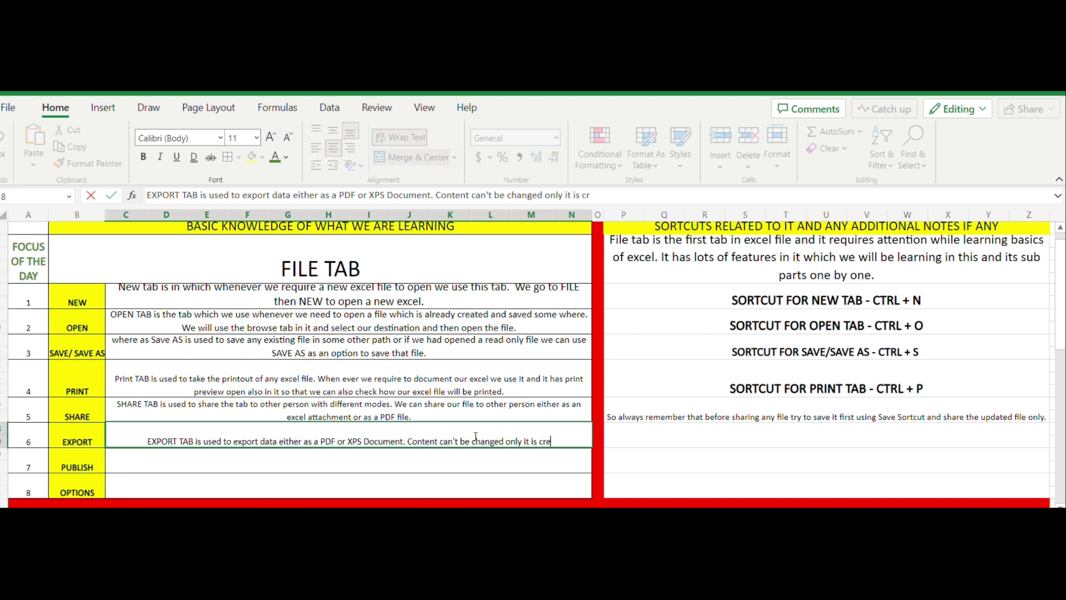
text(ated as a p)
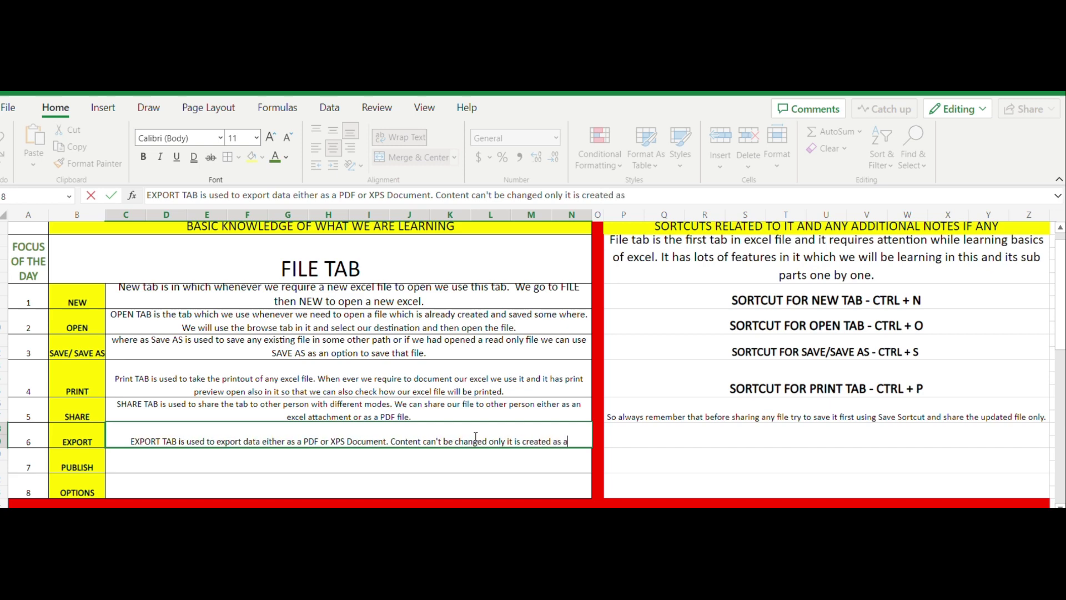
key(BackSpace)
text(PDF )
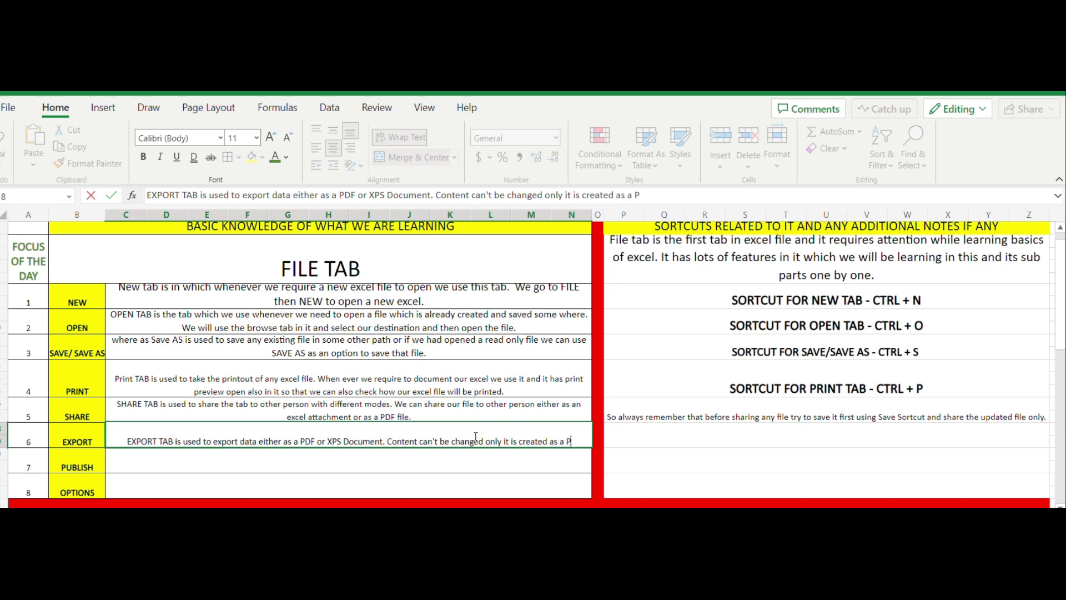
text(Documen)
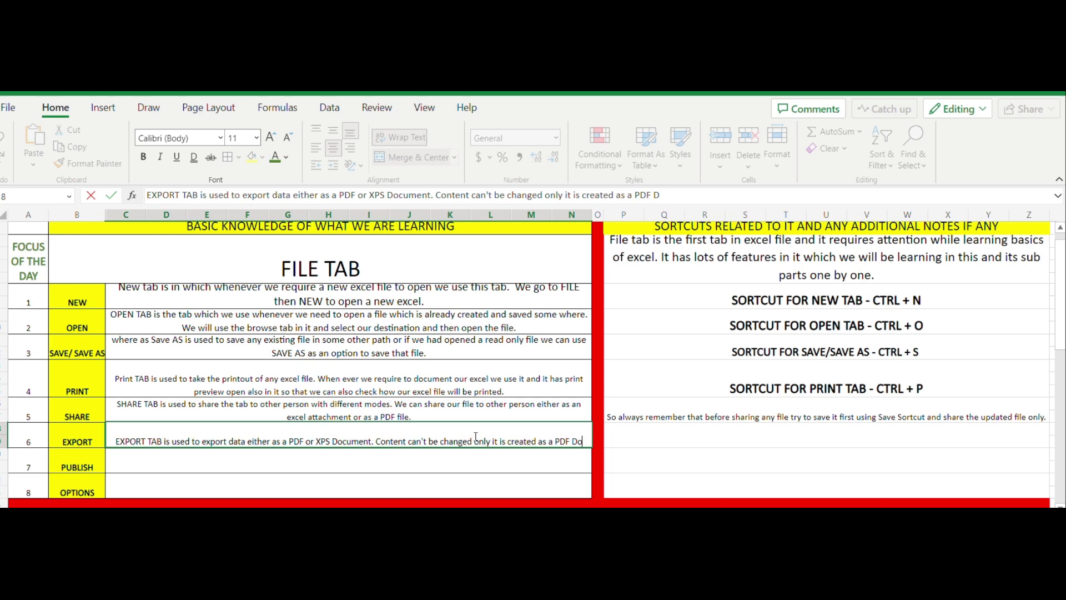
text(t.)
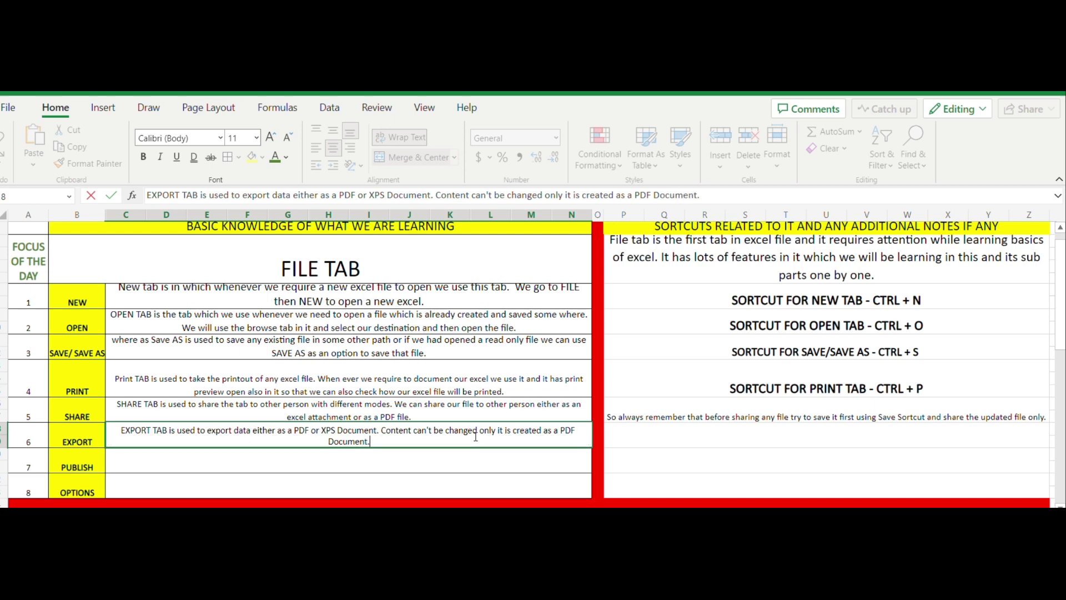
Enter the EXPORT note about helping people with disabilities read the document easily.
click(399, 470)
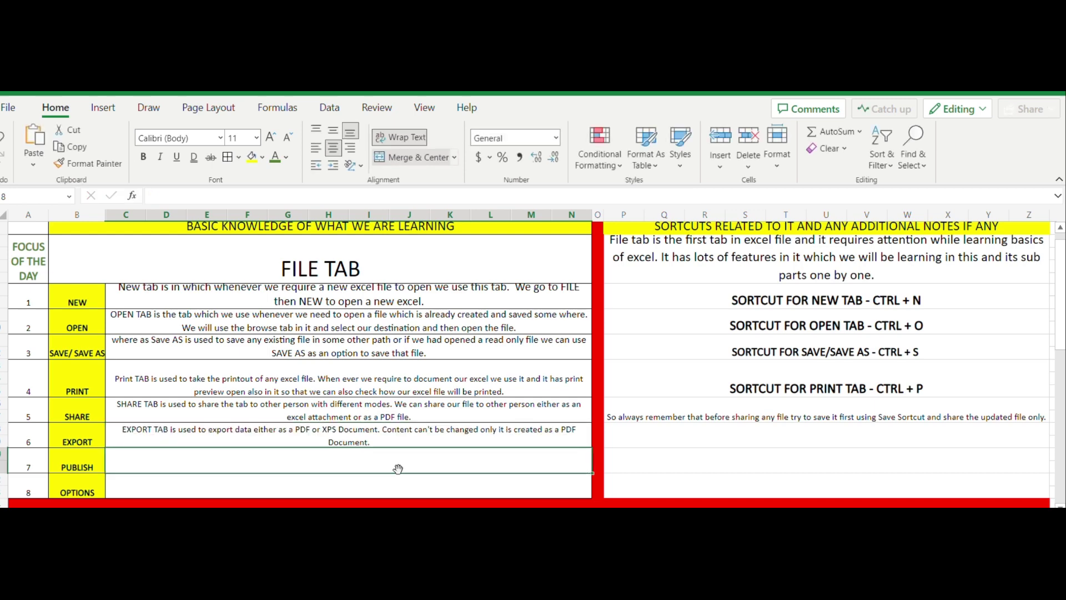
click(647, 429)
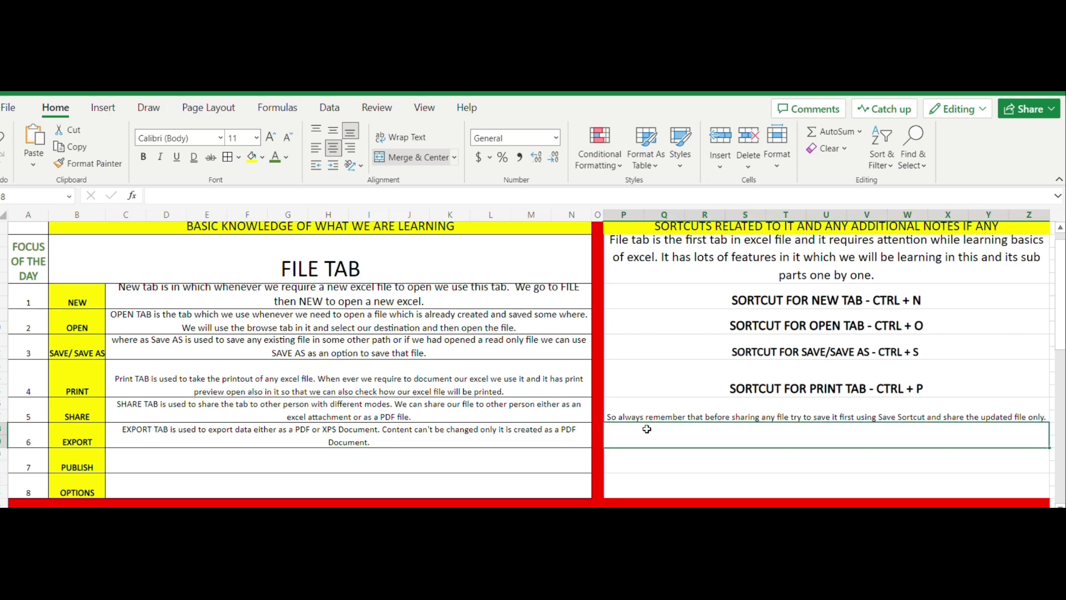
text(It helps)
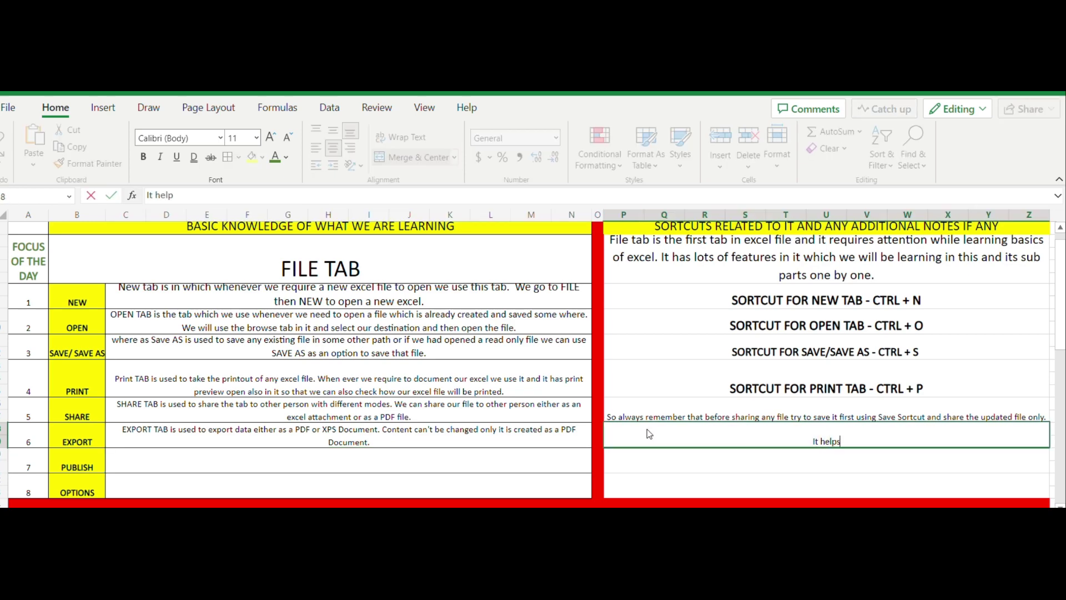
text( us in)
text(read and)
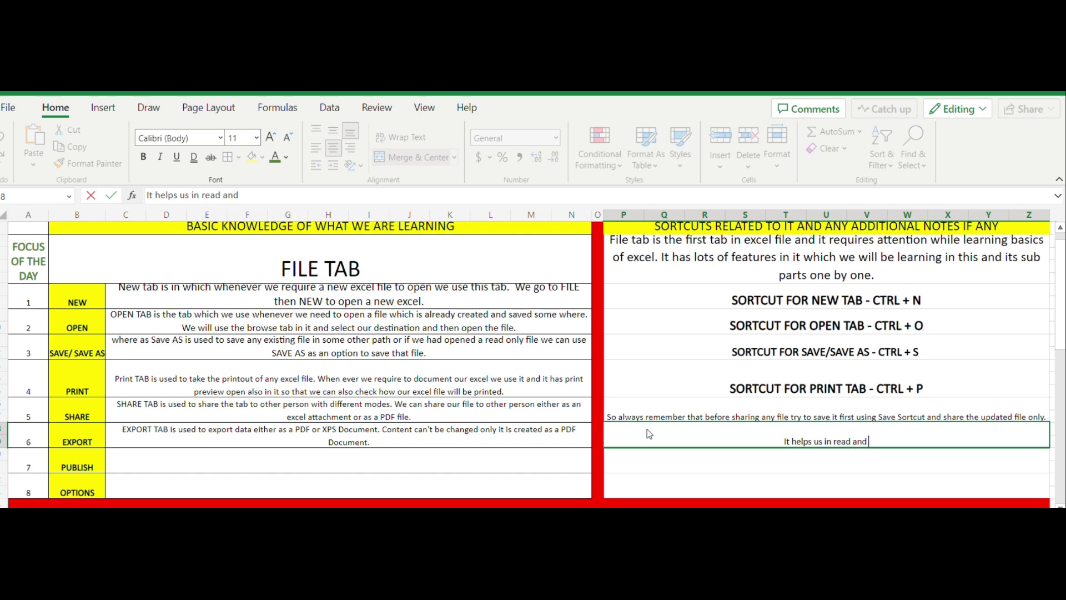
text( especia)
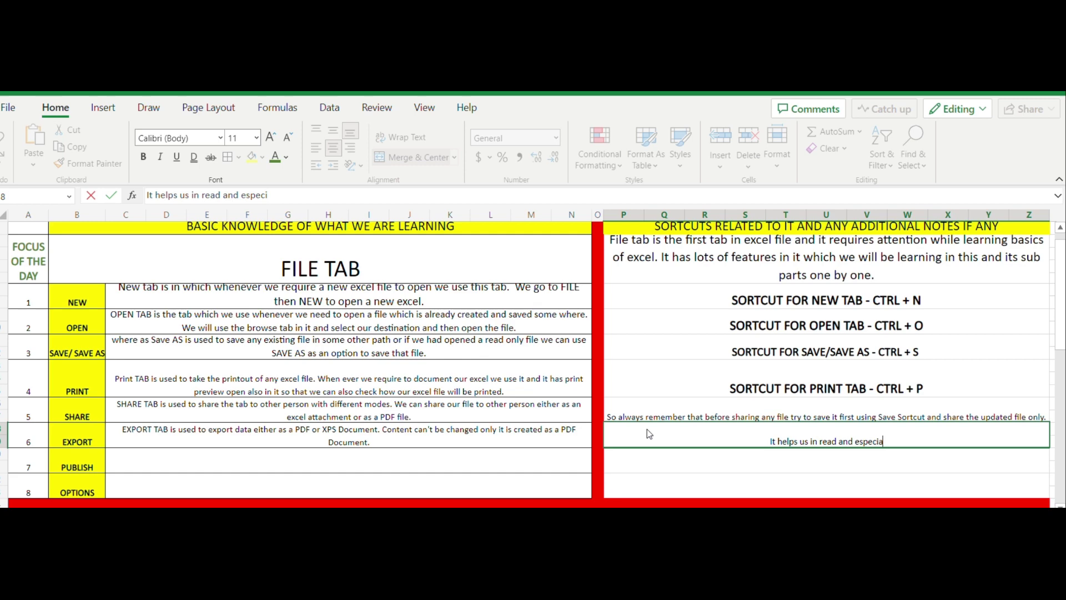
text(lly for t)
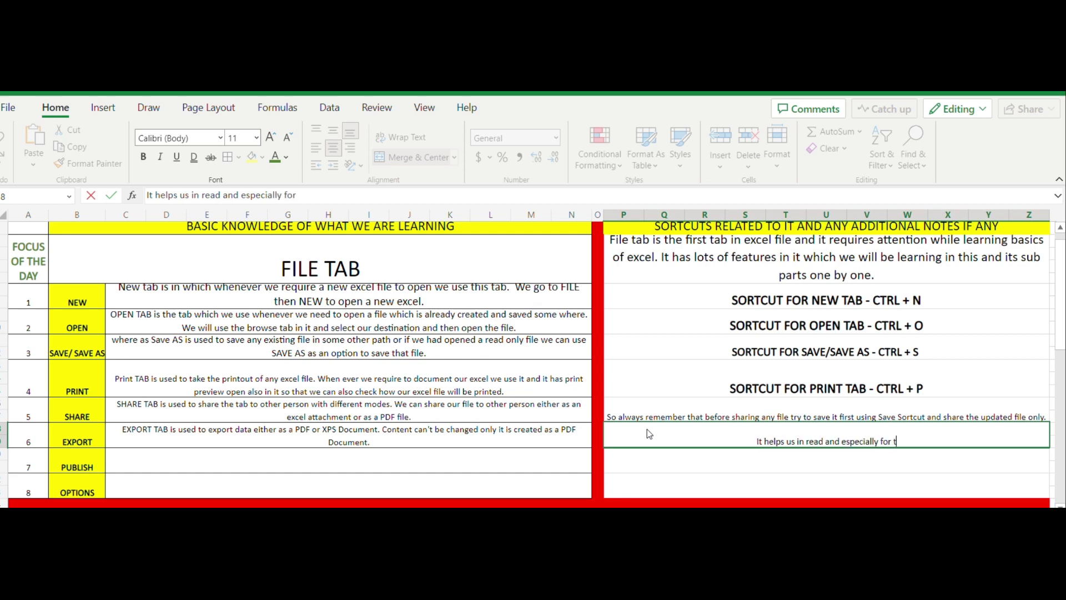
text(he people)
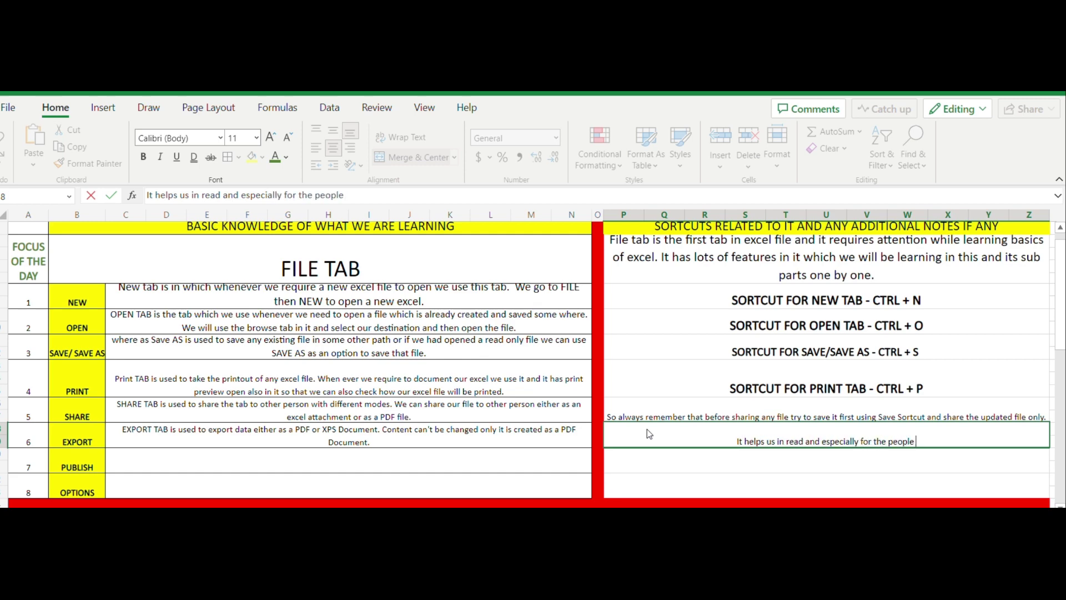
text( with d)
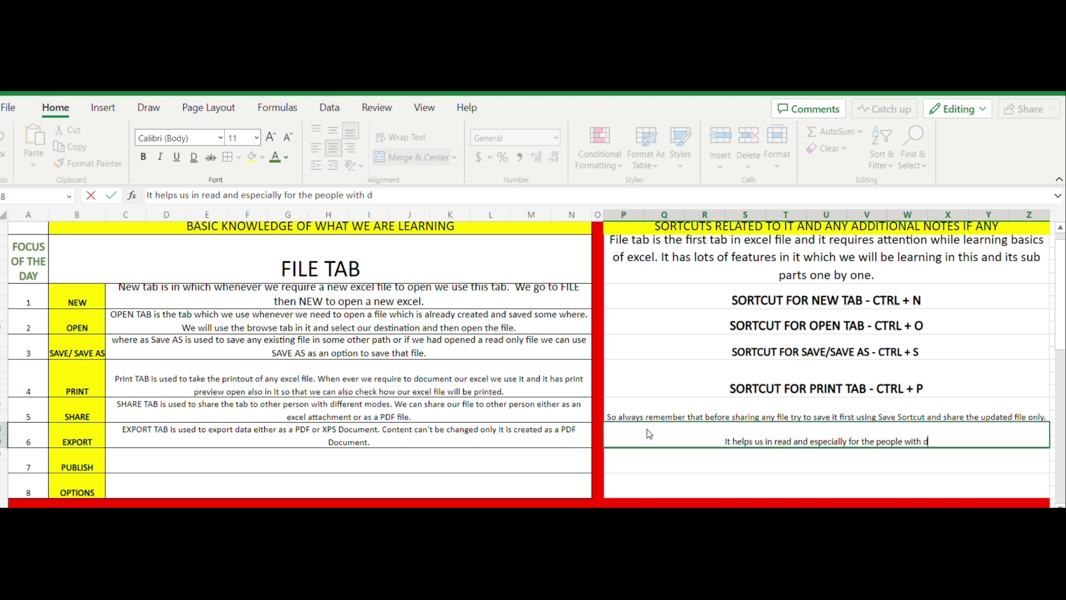
text(isabilitie)
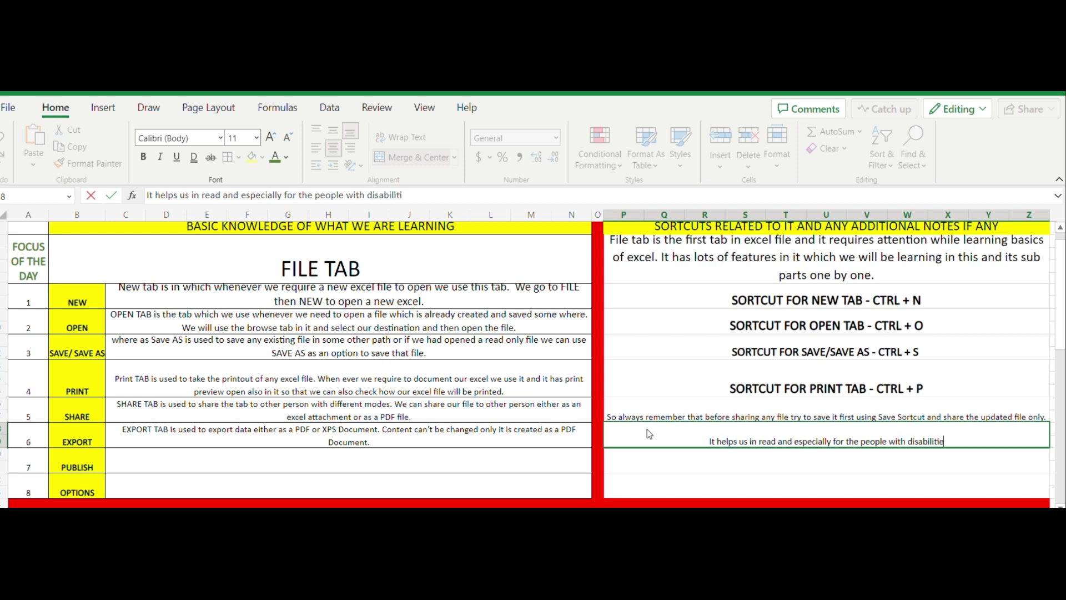
text(s to read )
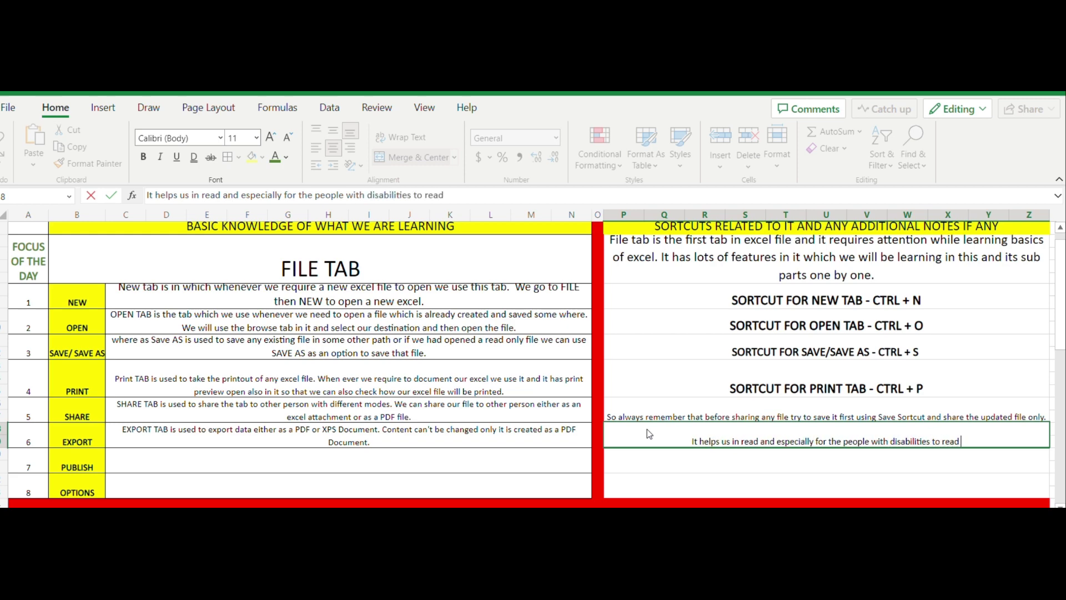
text(it is)
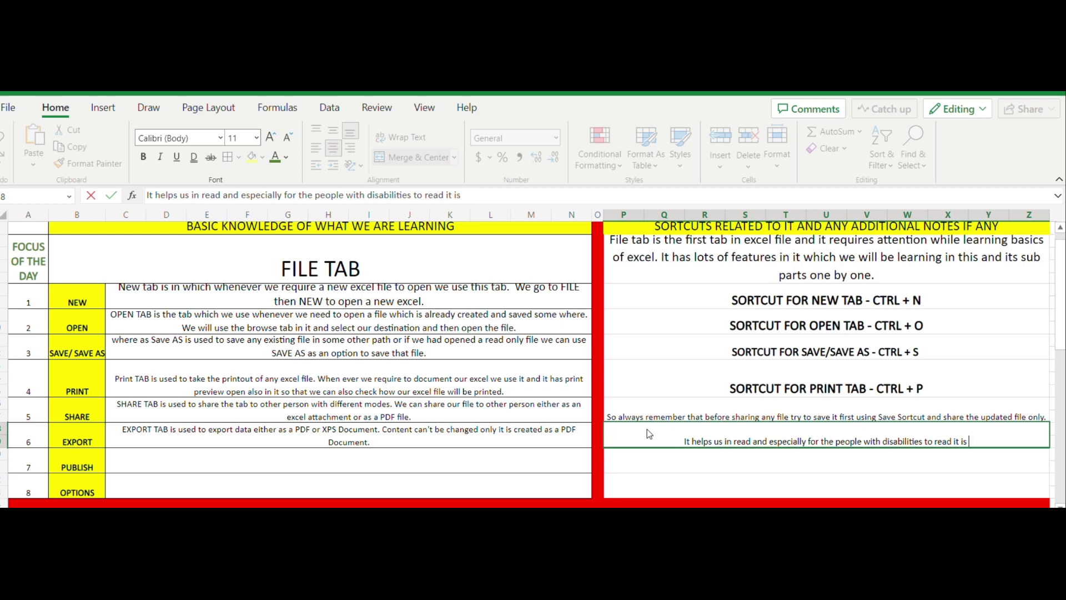
text(c)
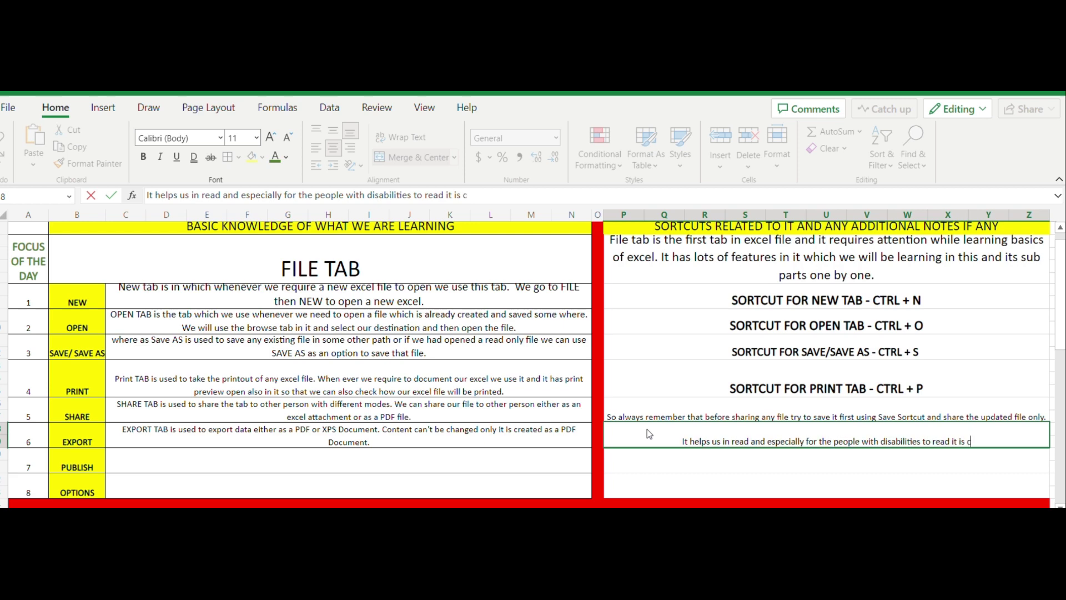
text(reated as)
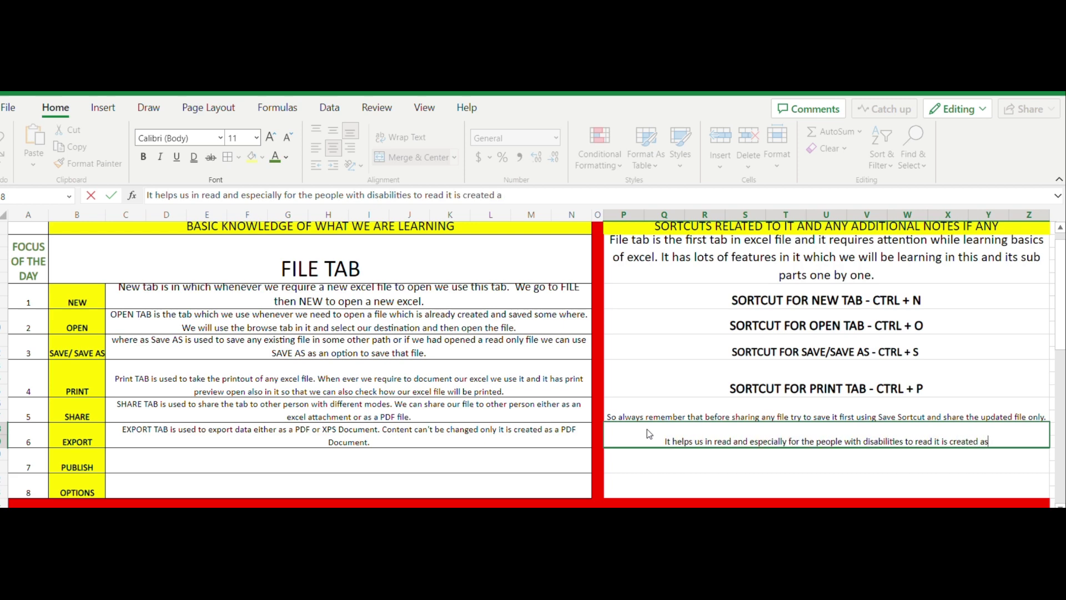
text( an option )
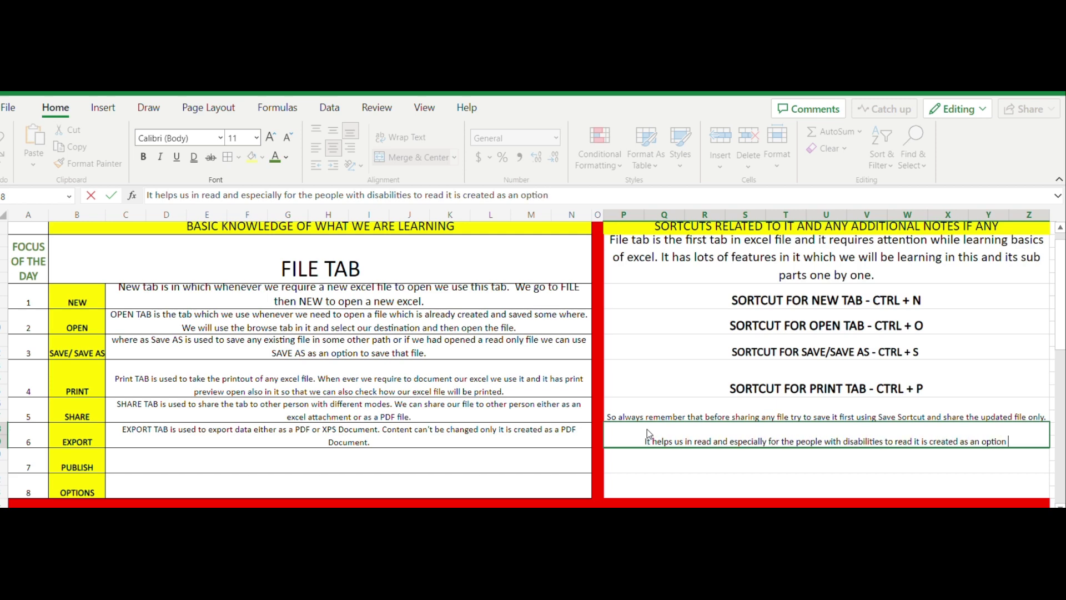
text(which help)
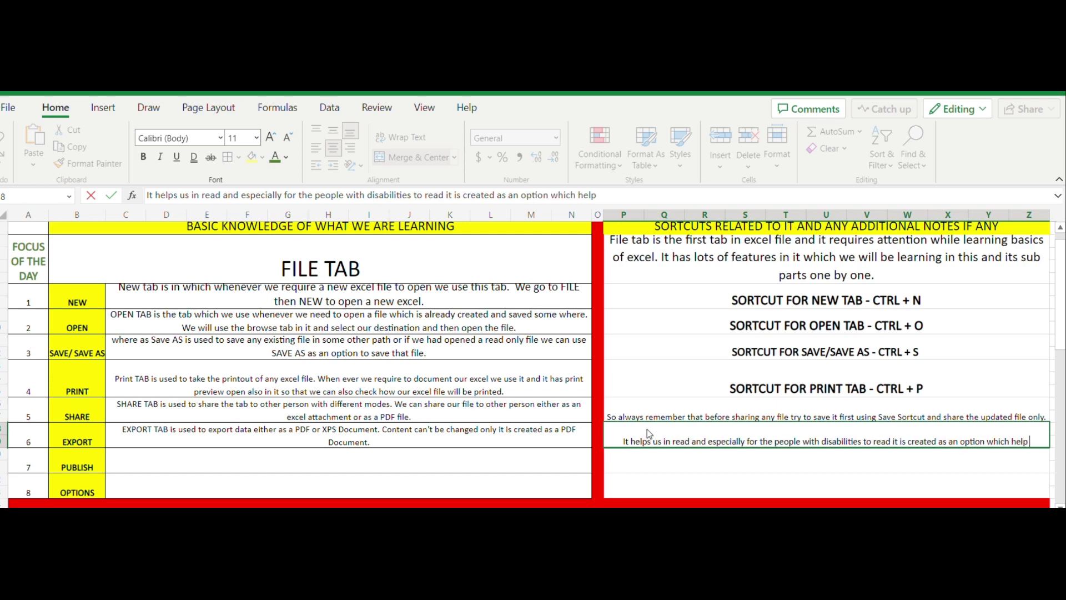
text(s them to read the)
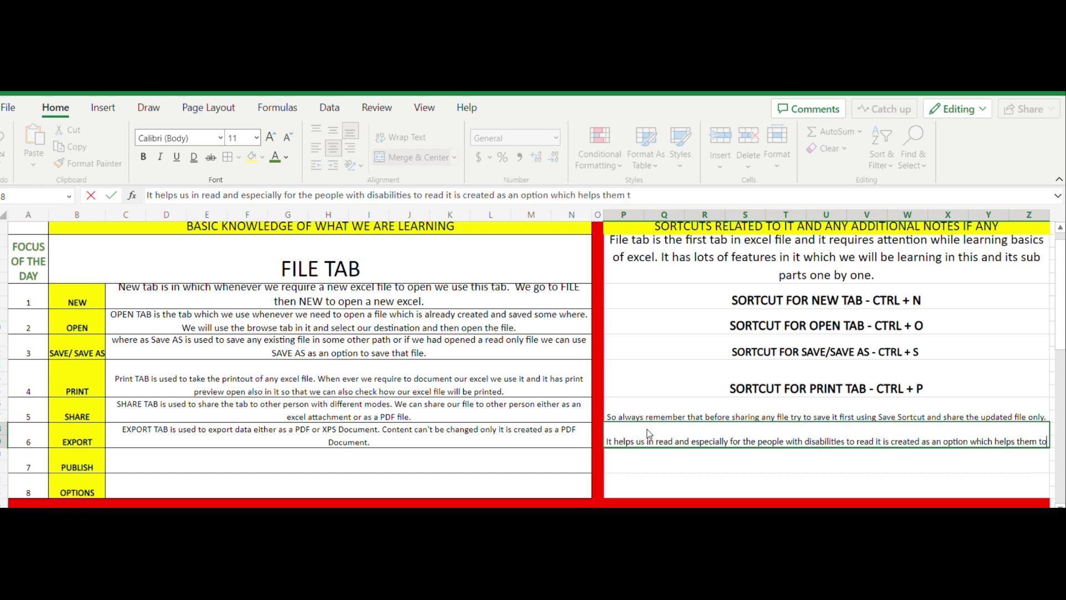
text( d)
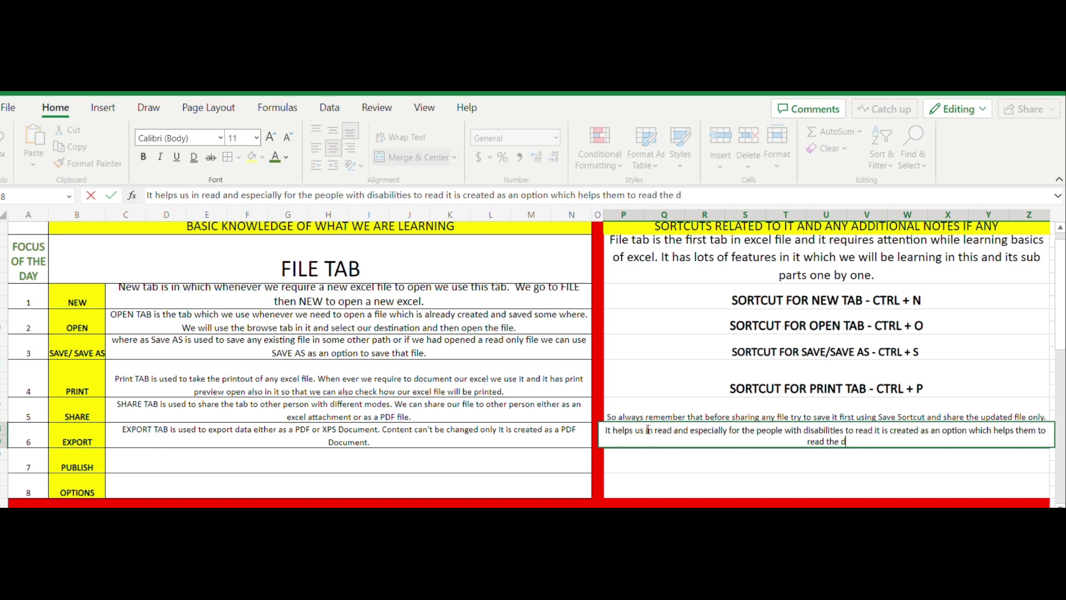
text(ocument easily.)
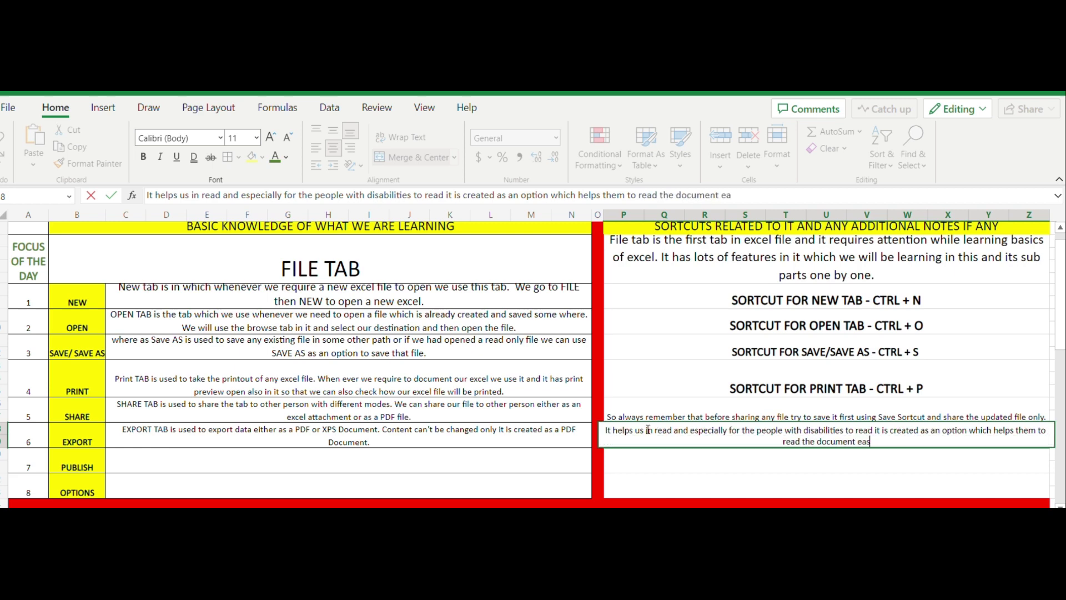
click(657, 469)
Wrap the EXPORT accessibility note onto two lines.
click(701, 439)
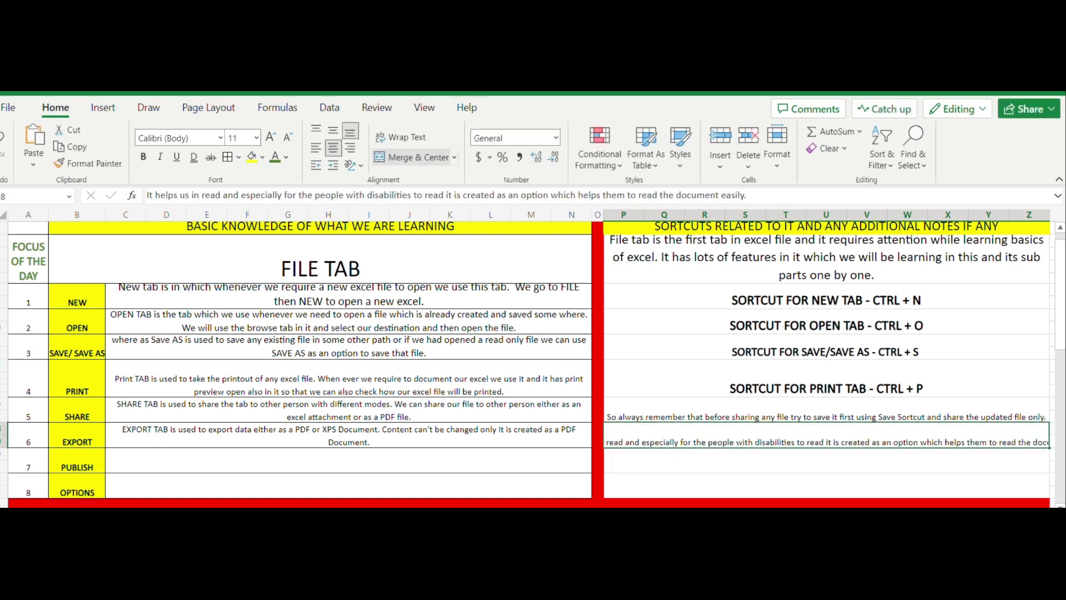
click(400, 137)
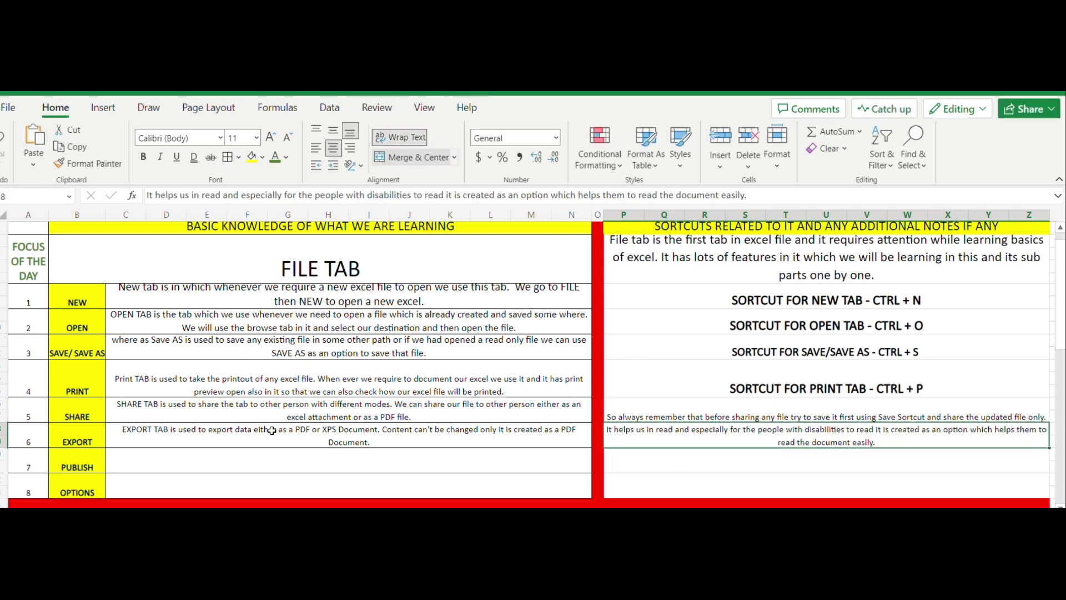
click(240, 465)
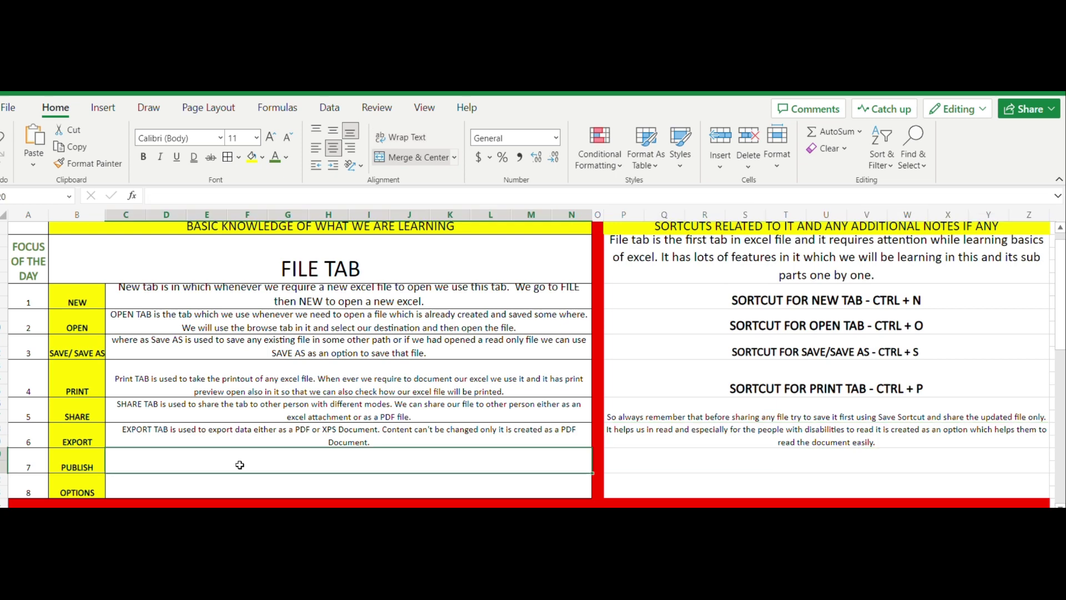
Write the PUBLISH description: create and share rich visual reports in either POWER BI or another tool.
double_click(240, 464)
text(Print TAB is used to take the printout of any excel file. When ever we require to document our excel we use it and it has print preview open also in it so that we can also check how our excel file will be printed.)
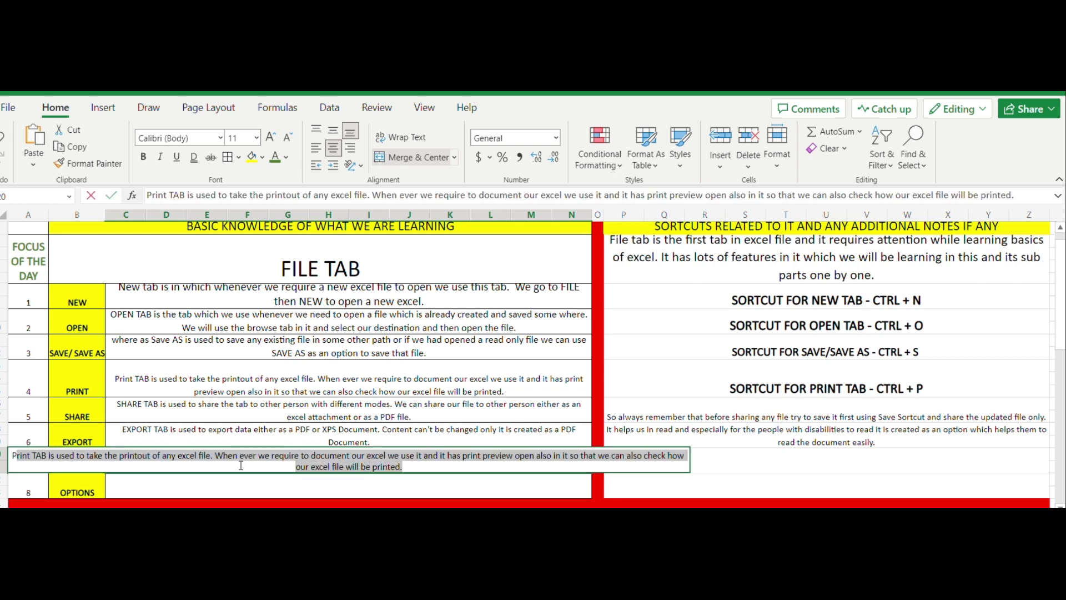
text(PUBLIS)
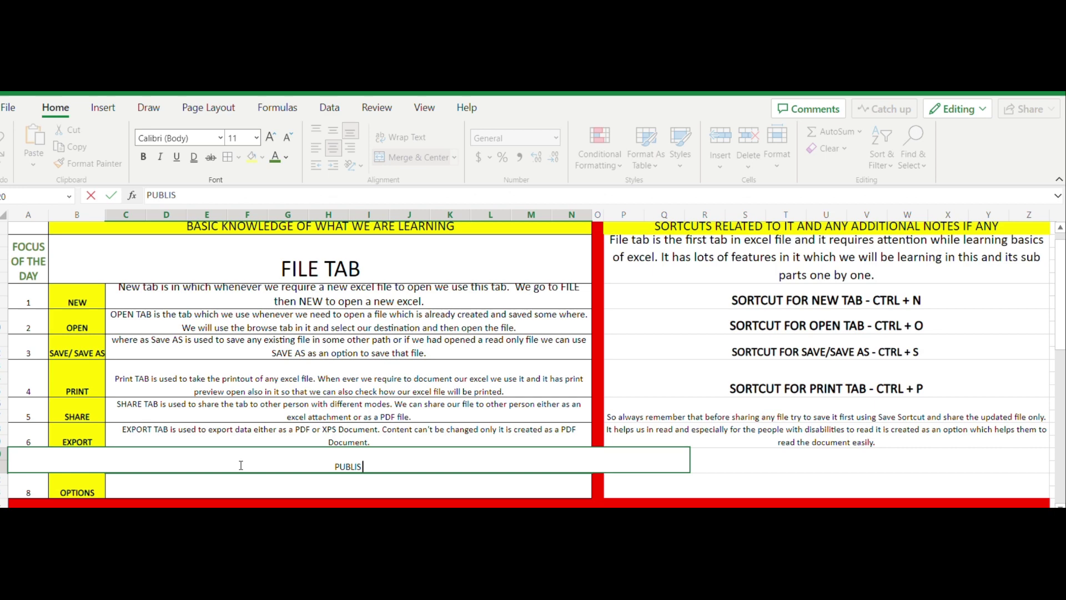
text(h)
key(BackSpace)
text(H Tab is used)
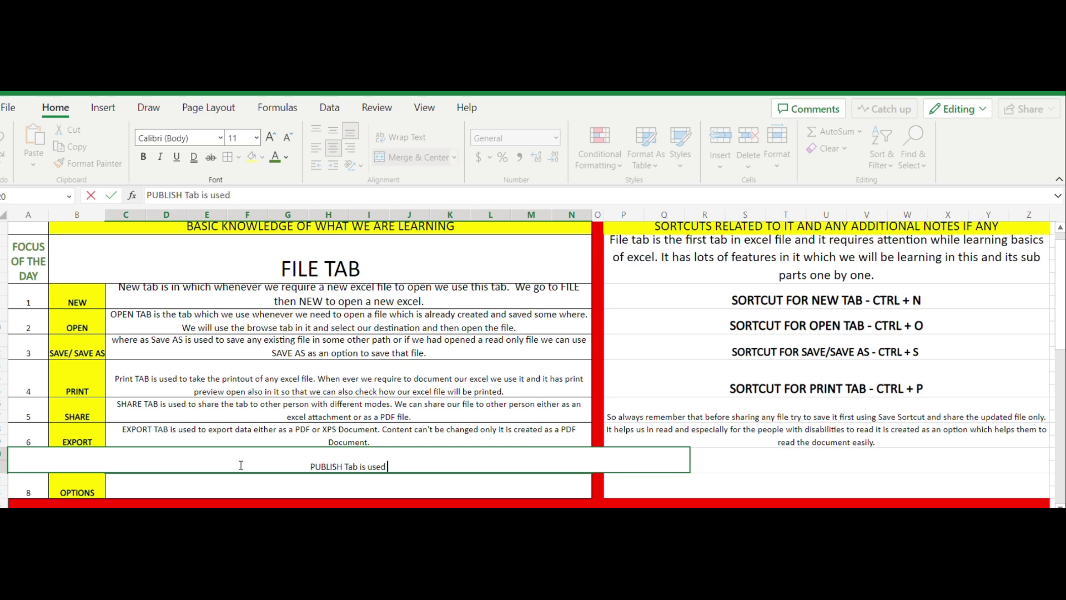
text( to cr)
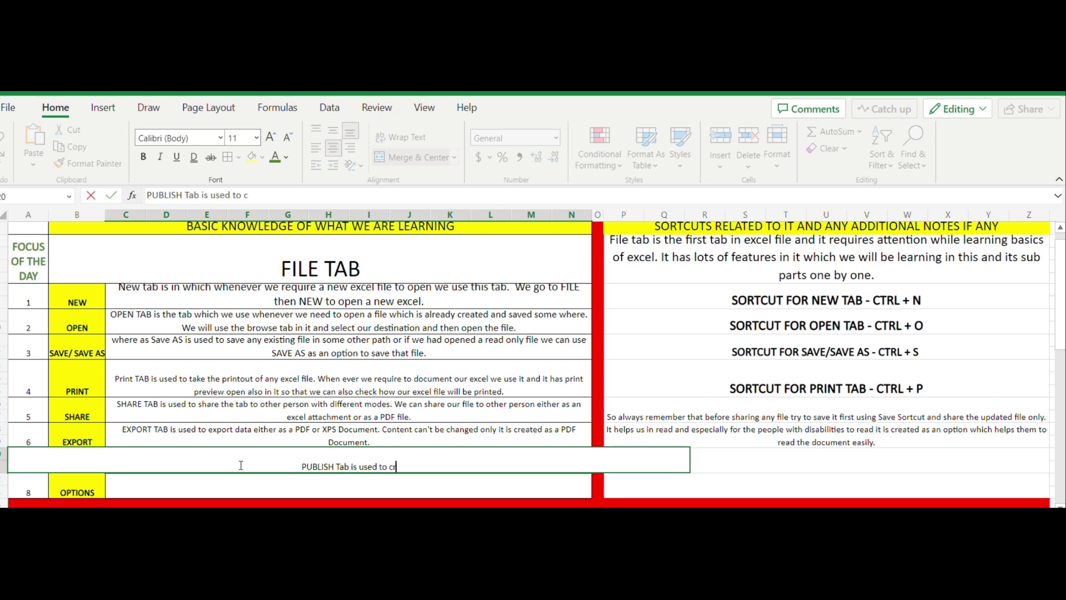
text(eat and s)
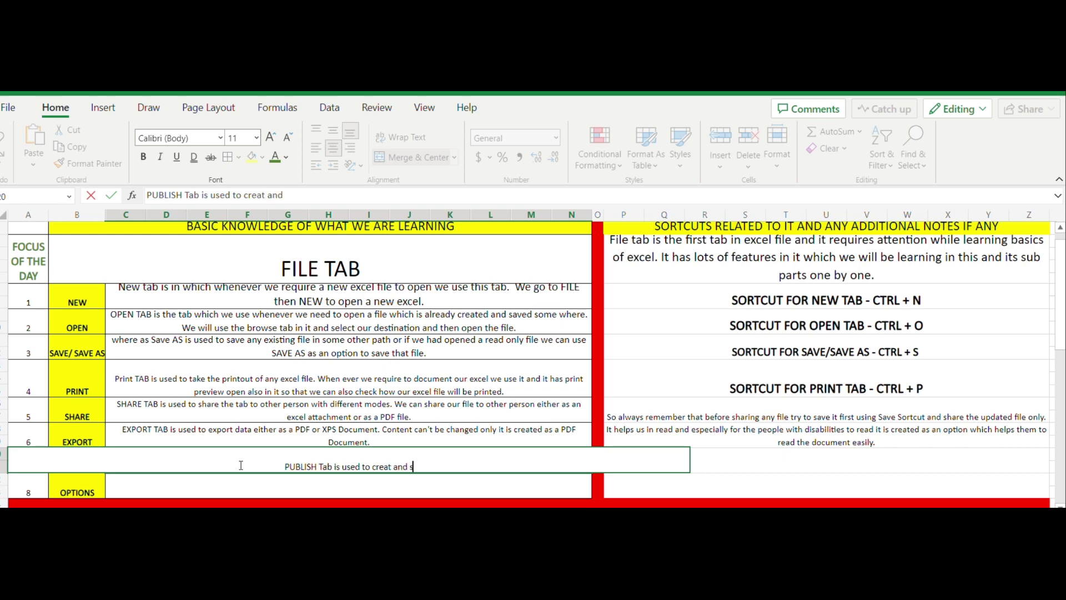
text(hare any ric)
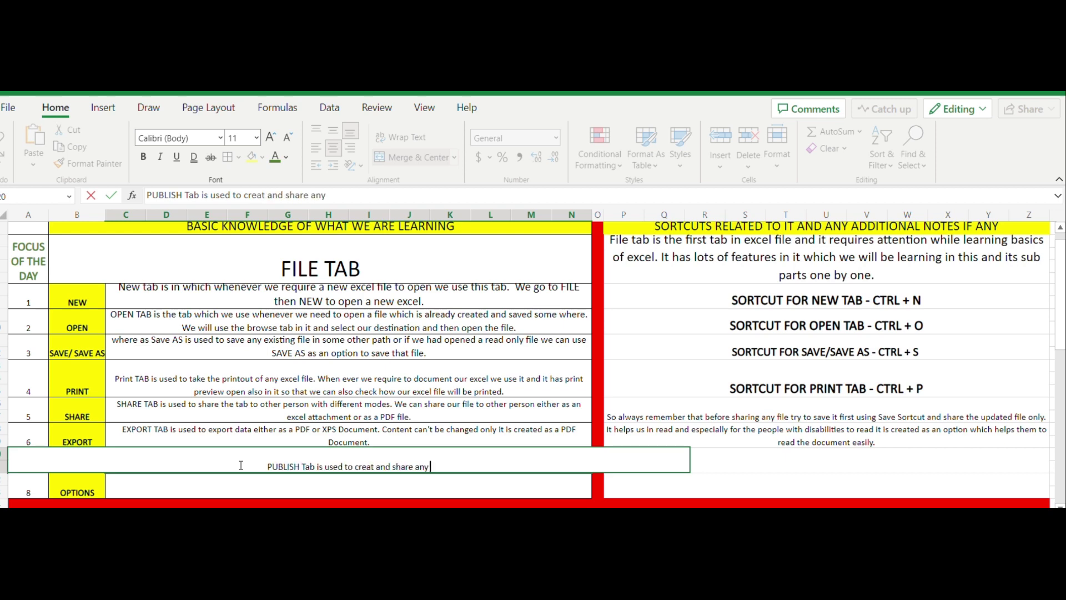
text(isual report)
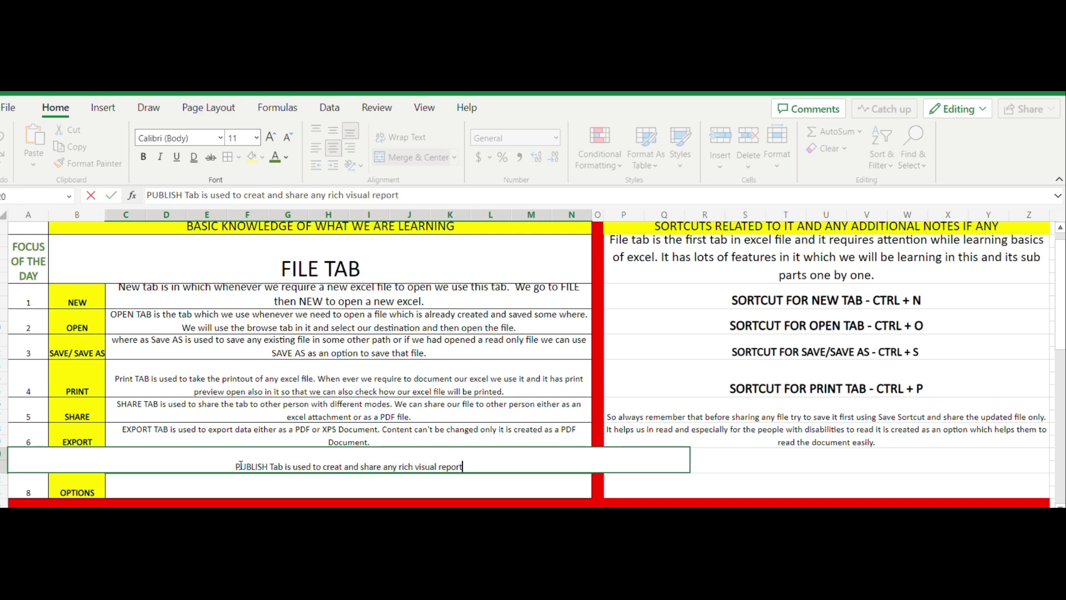
text(s)
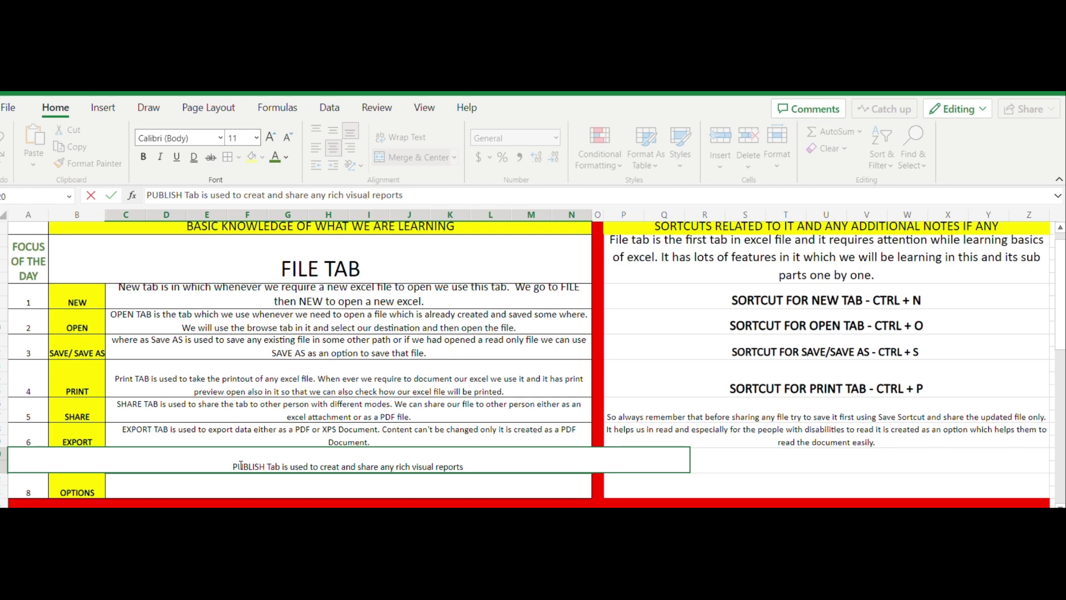
text(in)
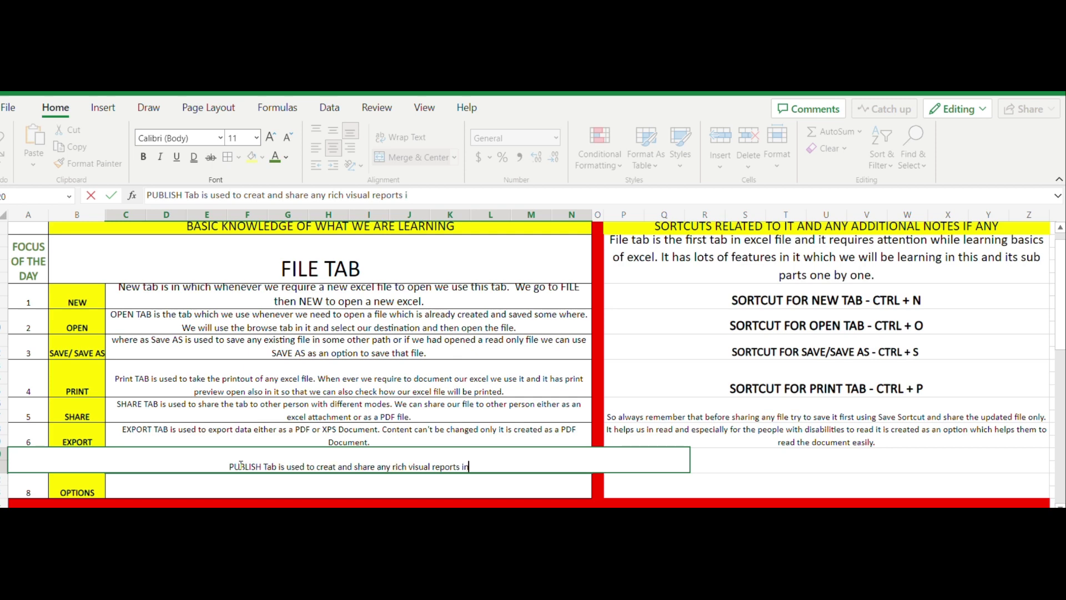
text( either POWER BI)
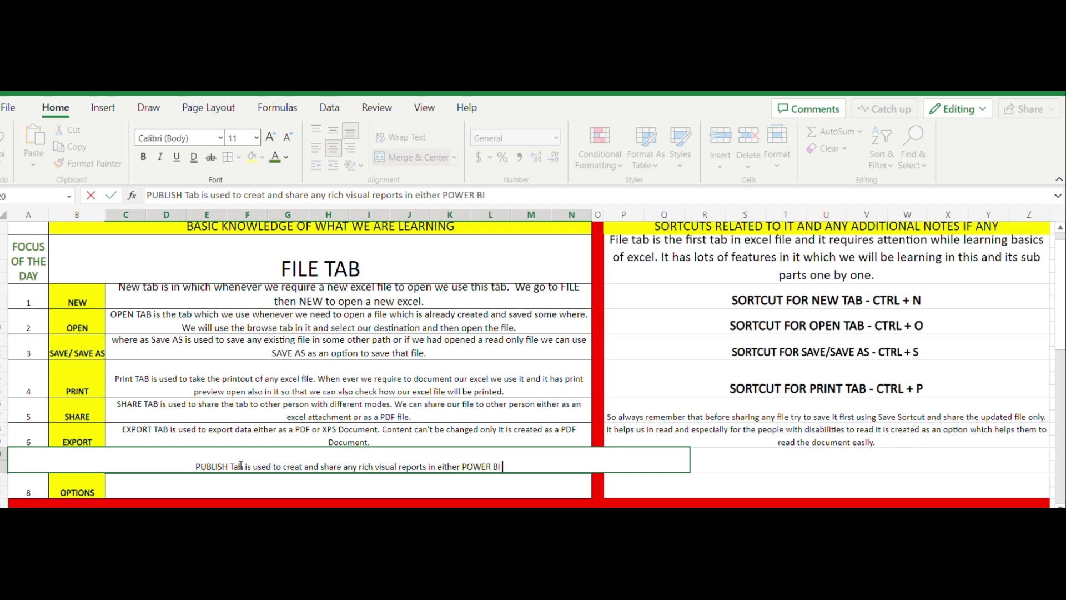
text( or so)
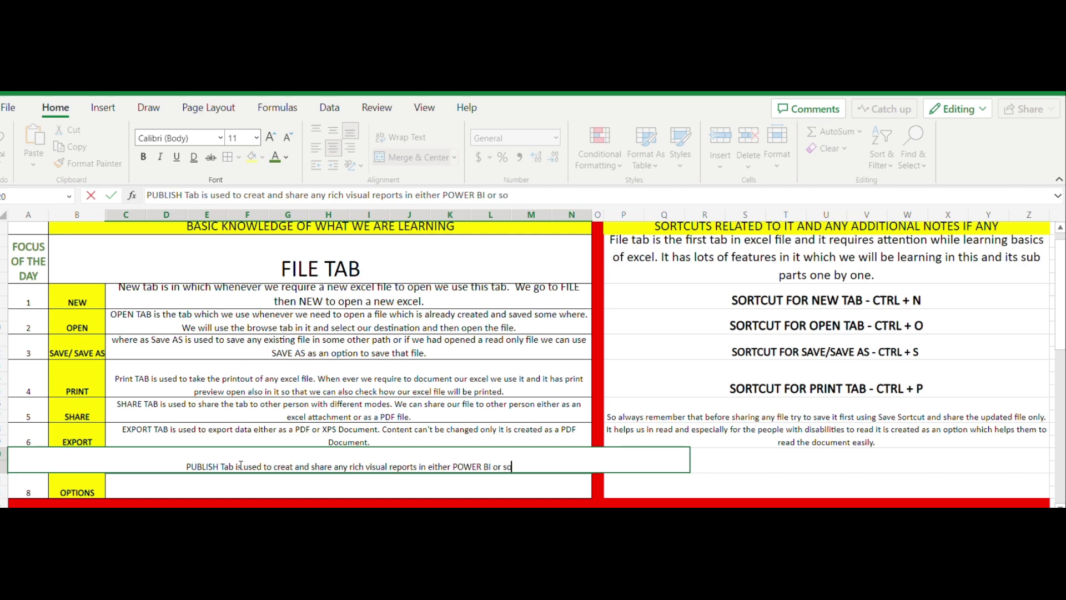
text(me other tool.)
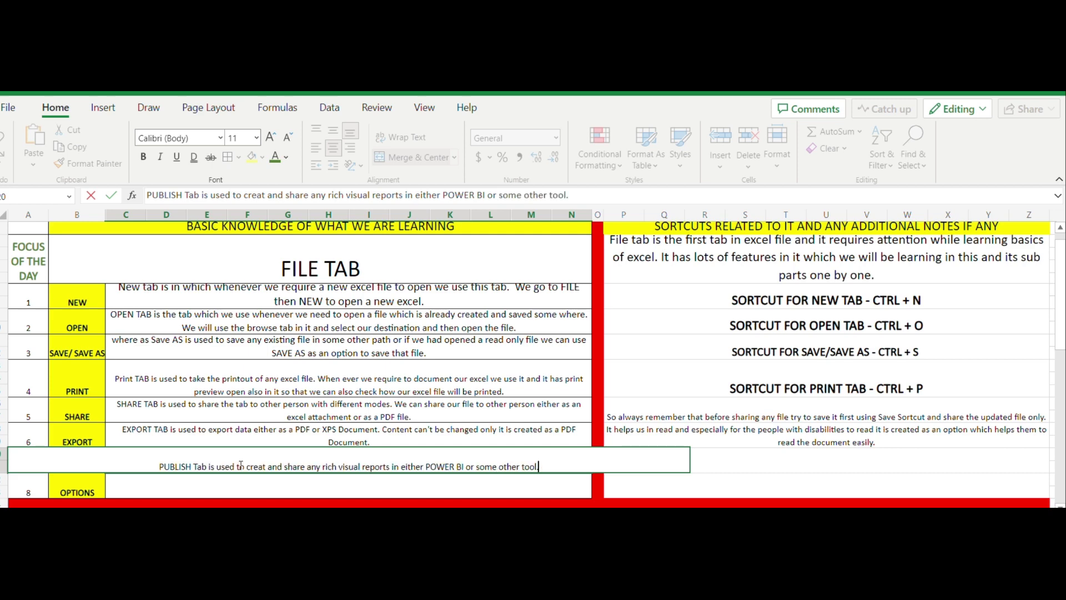
key(Tab)
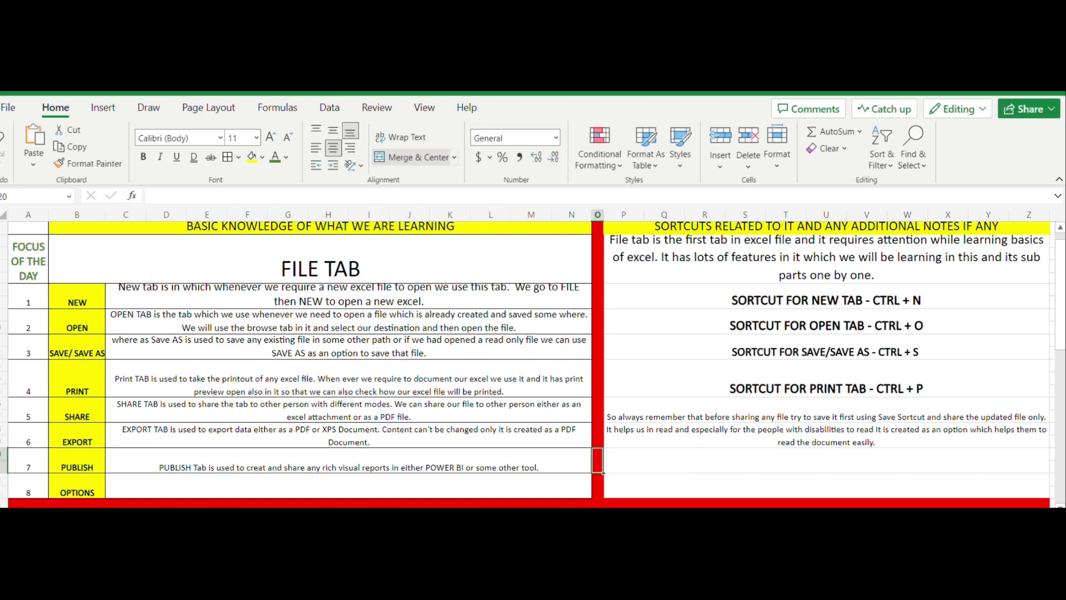
Enter the PUBLISH note: 'It has the two option in it either we can upload or export the file to POWER BI.'.
text(It has t)
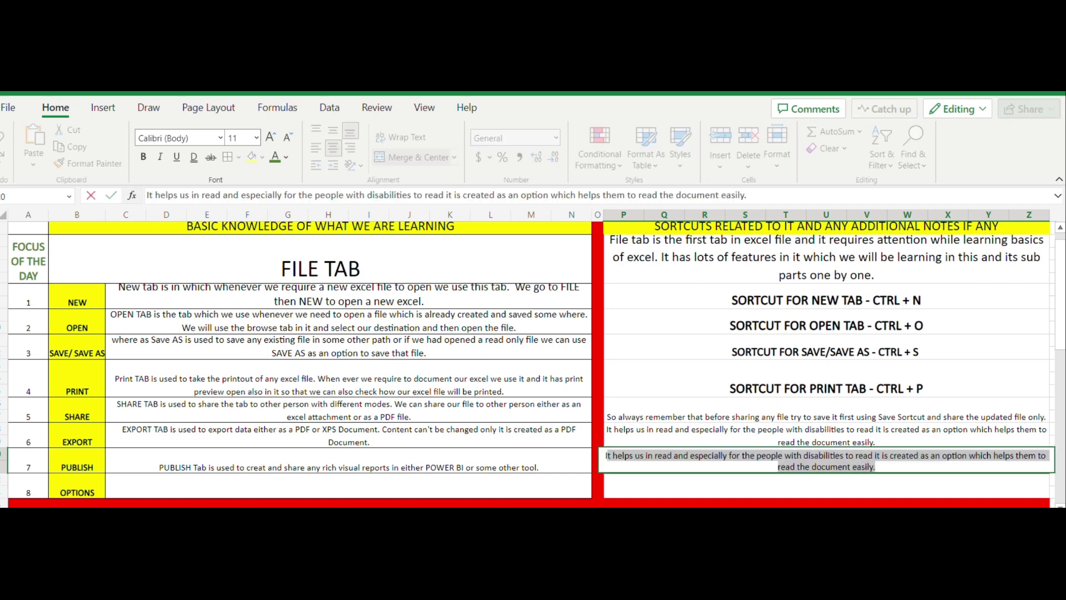
text(he t)
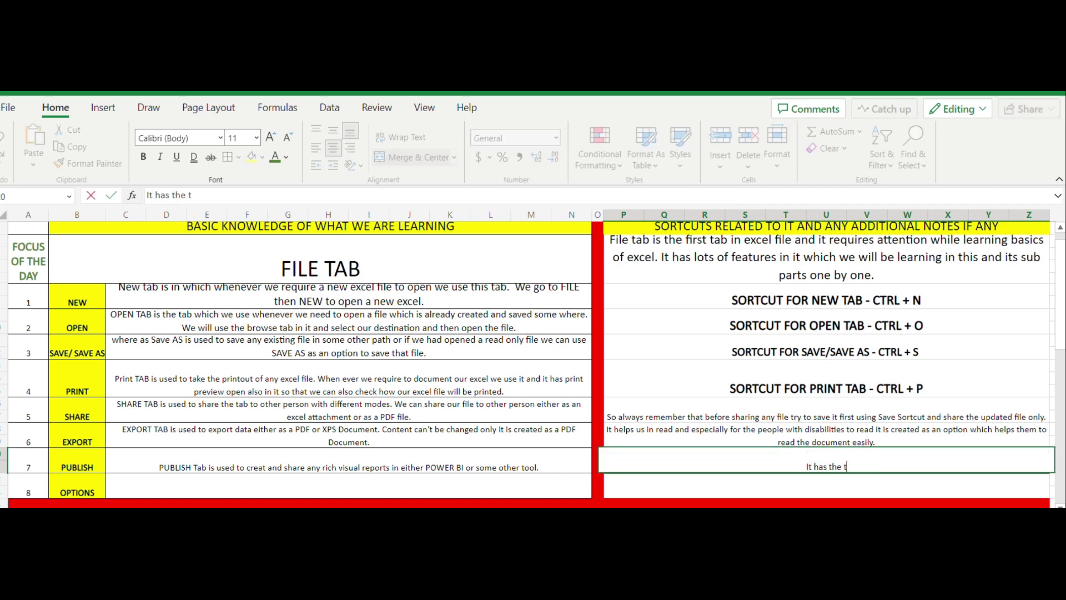
text(wo option in it)
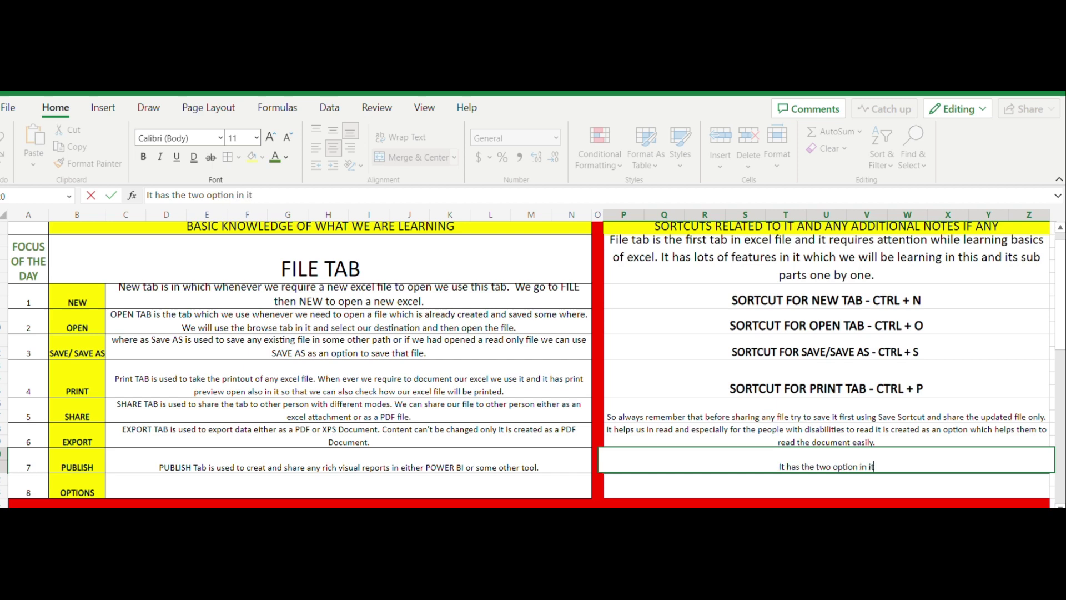
text( either)
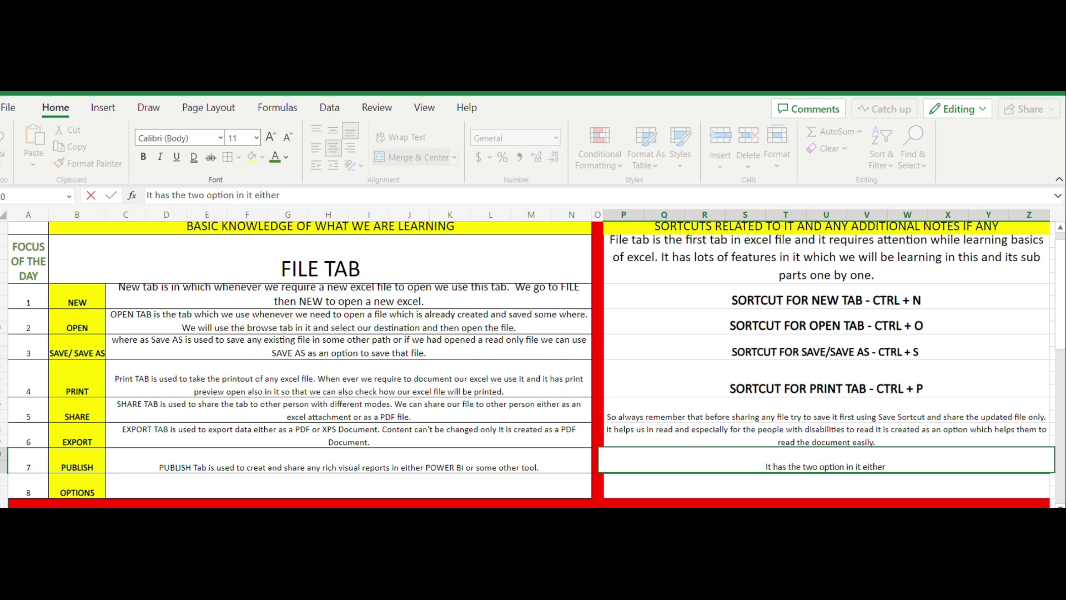
text( we can e)
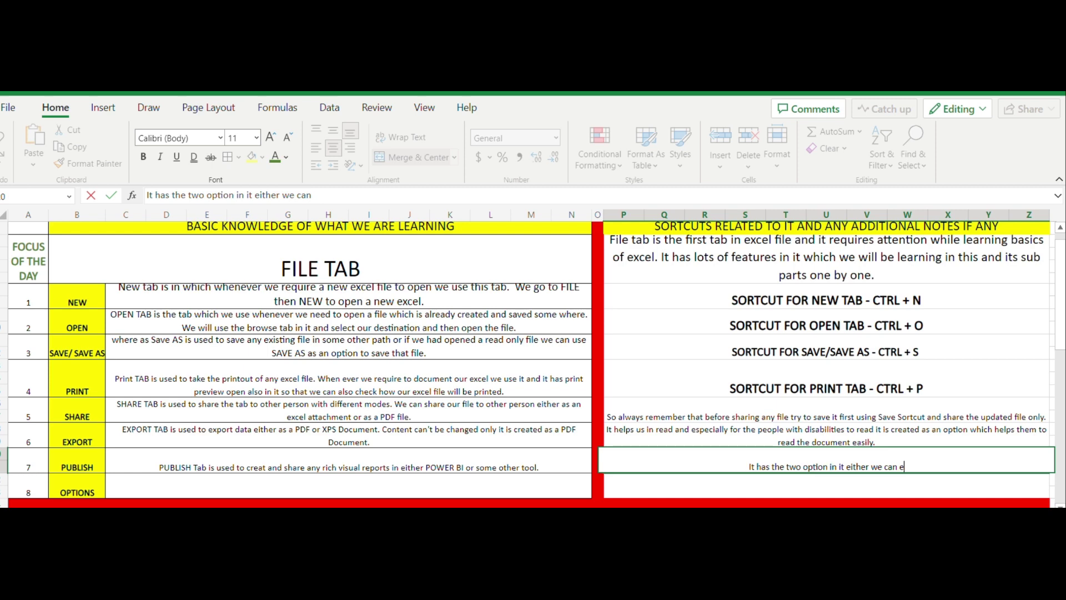
key(BackSpace)
text(uploa)
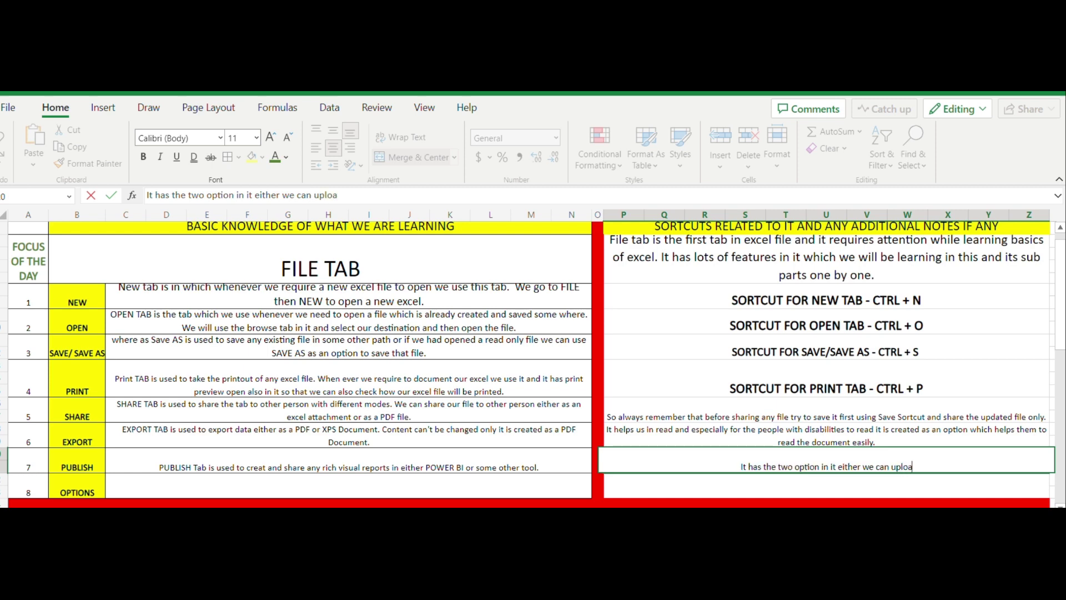
text(d or expo)
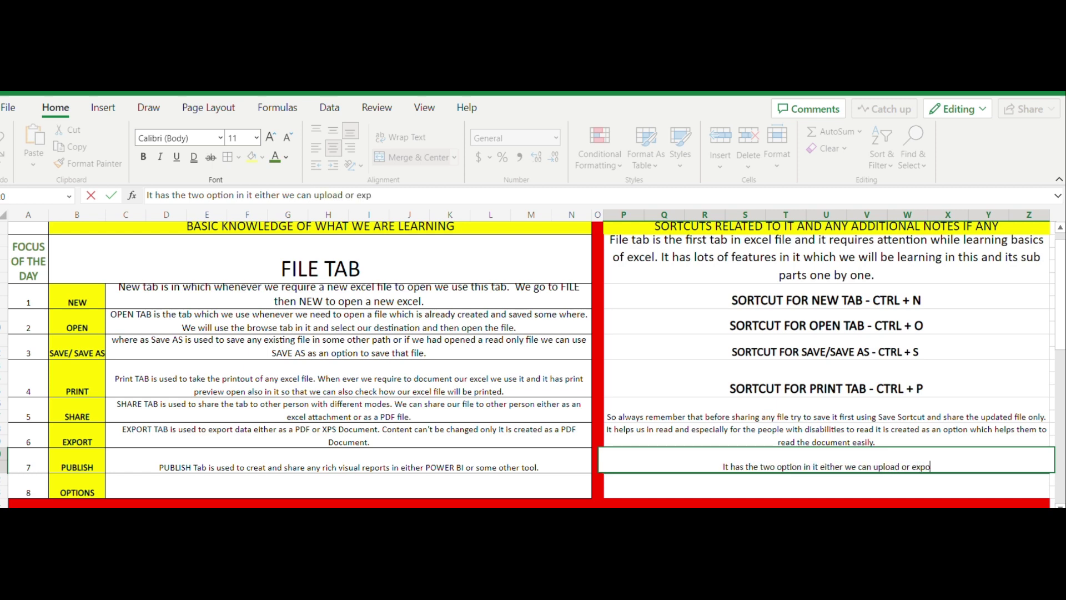
text(rt the file)
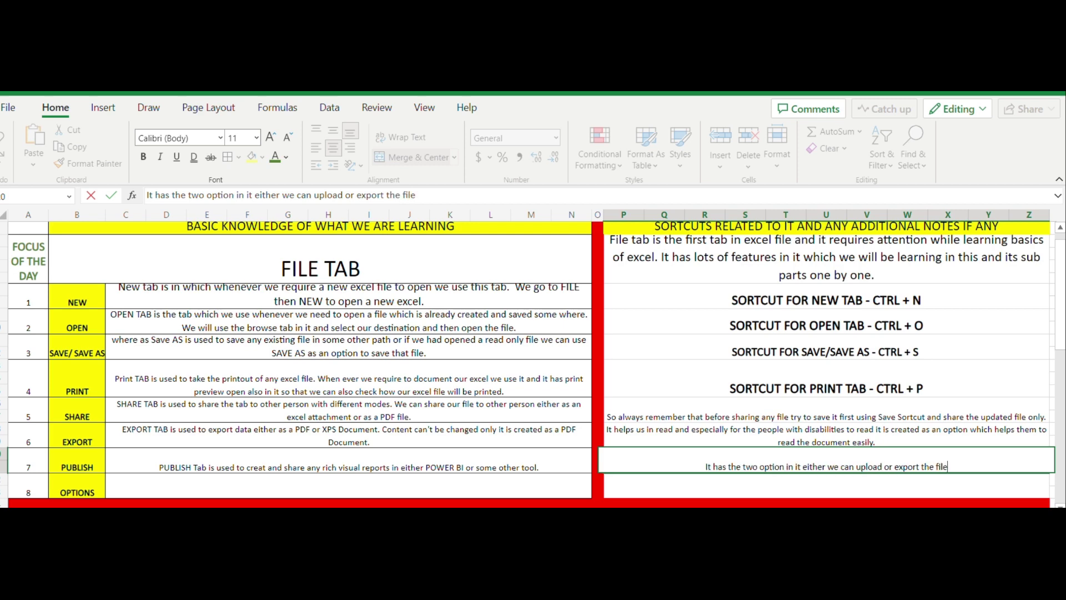
text( from)
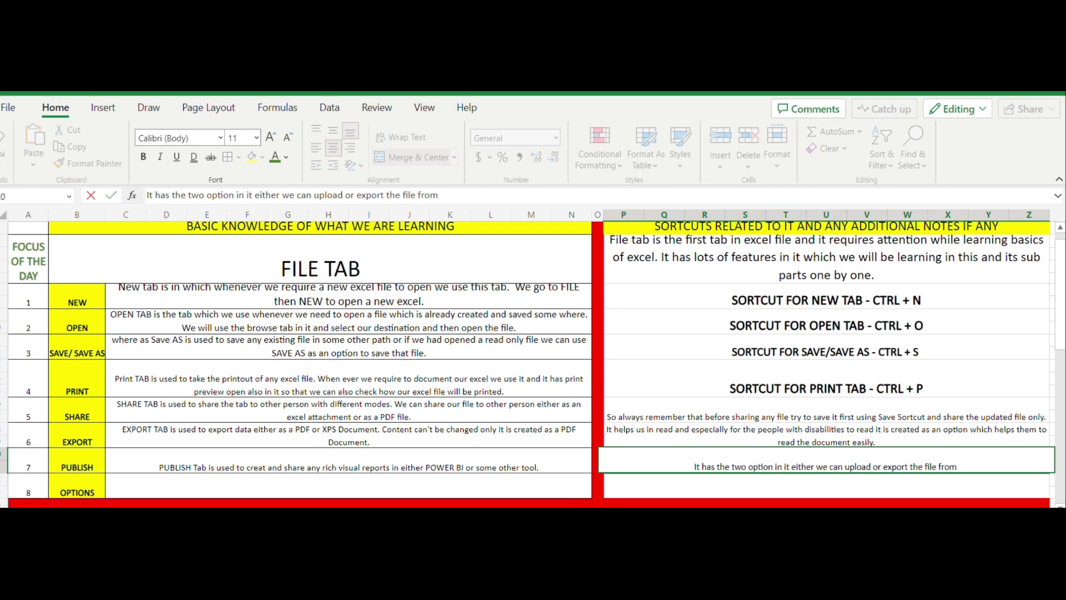
key(BackSpace)
key(BackSpace)
key(BackSpace)
key(BackSpace)
key(BackSpace)
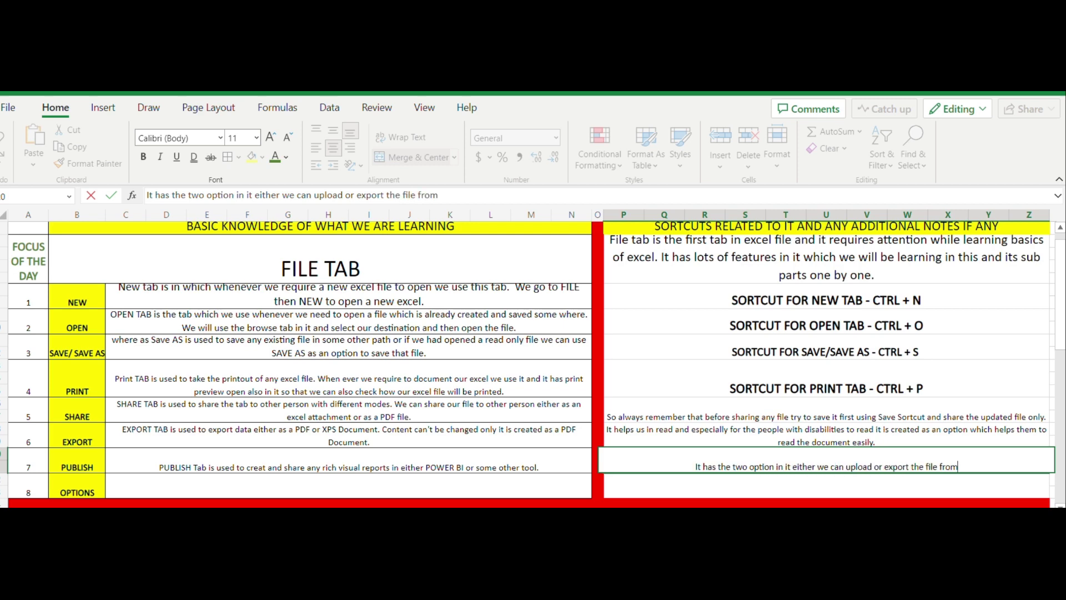
text(to )
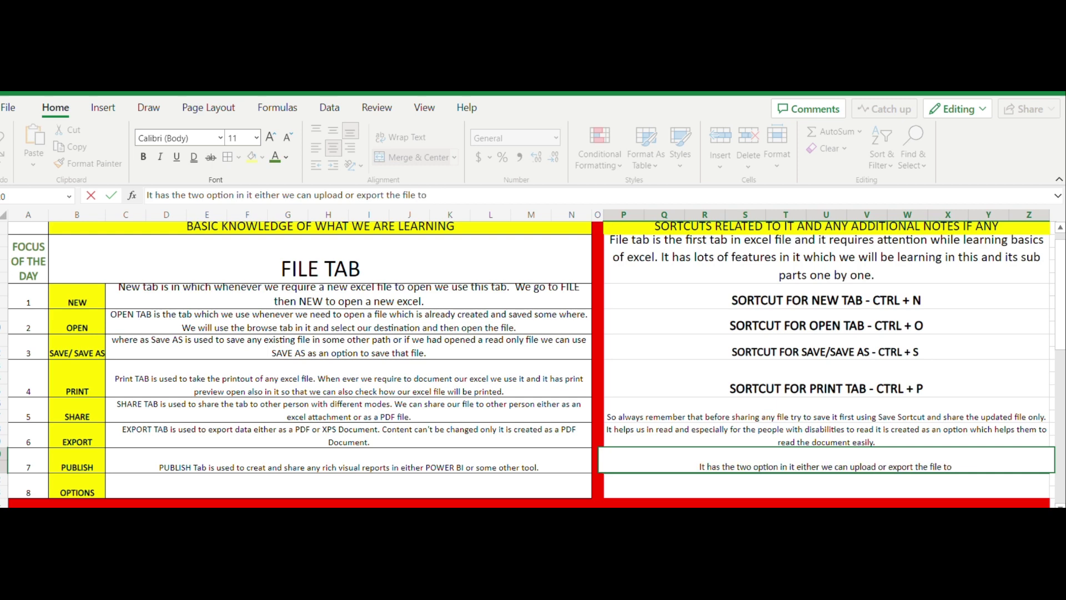
text(POWER BI)
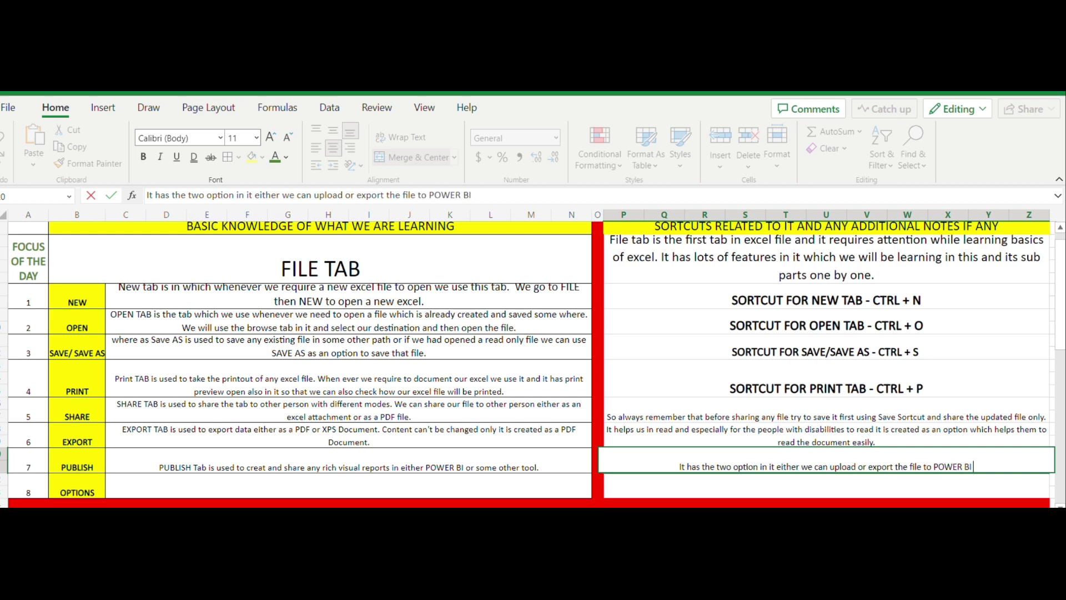
text(.)
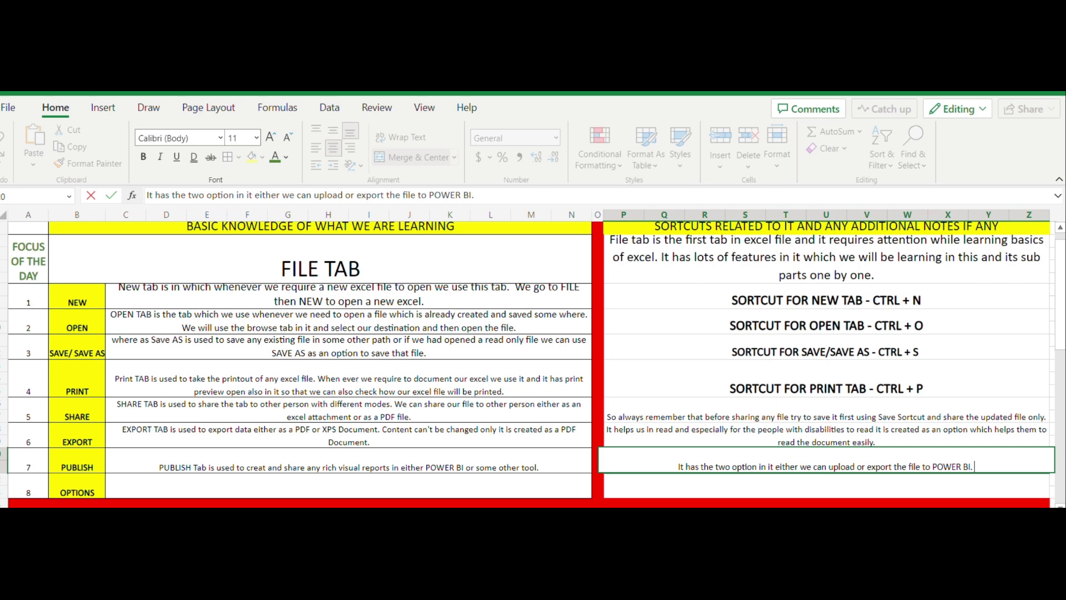
key(Return)
key(Left)
key(Left)
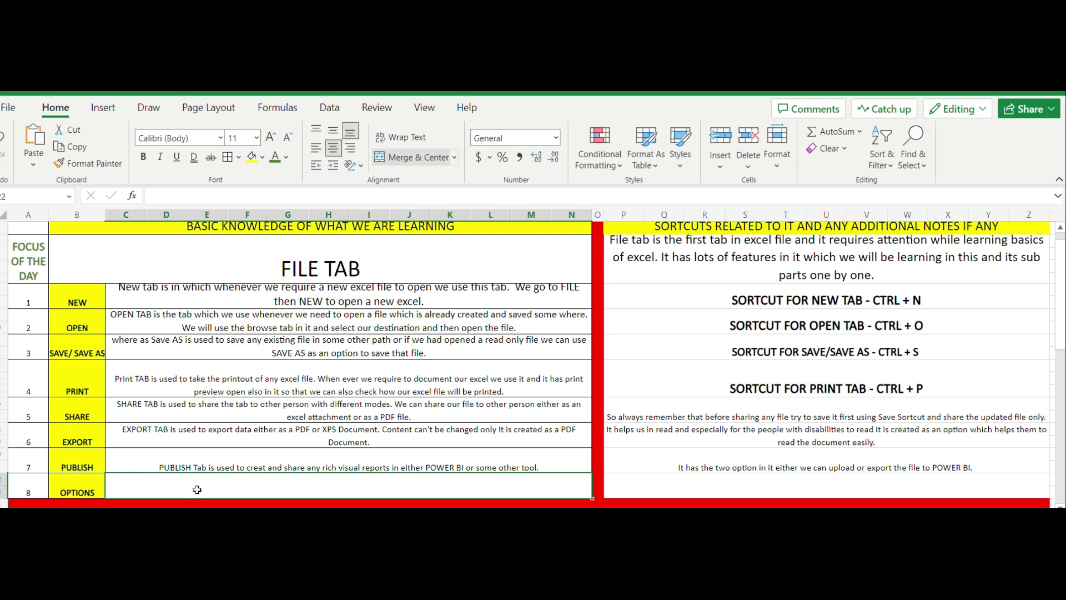
Enter and wrap the OPTION TAB description listing QUICK ACCESS TOOLBAR, ADD-INS, FORMULA TAB, CUSTOMIZE RIBBION.
text(op)
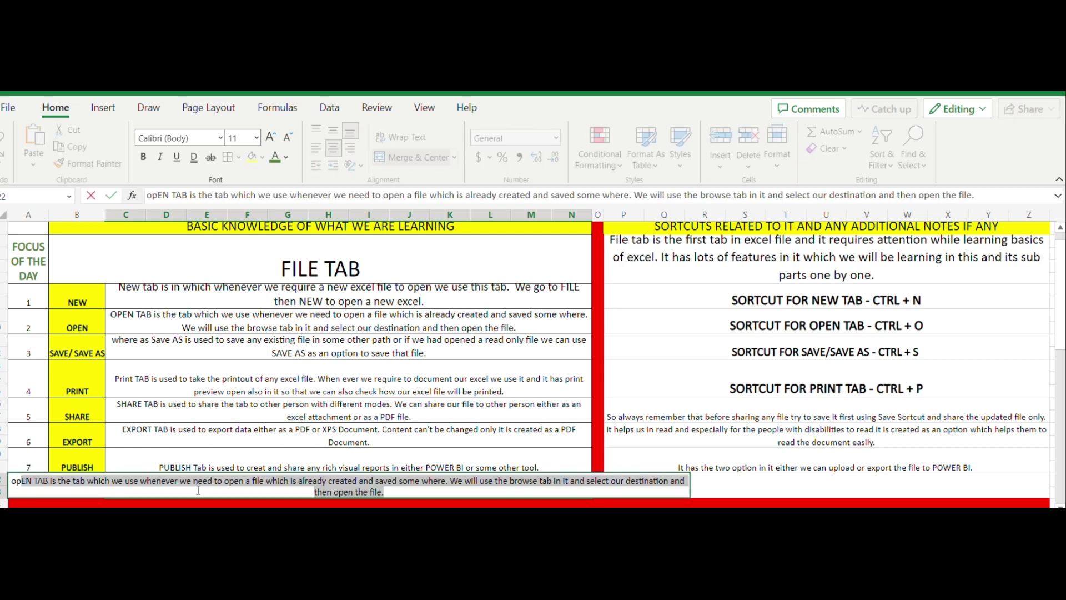
key(BackSpace)
key(BackSpace)
key(BackSpace)
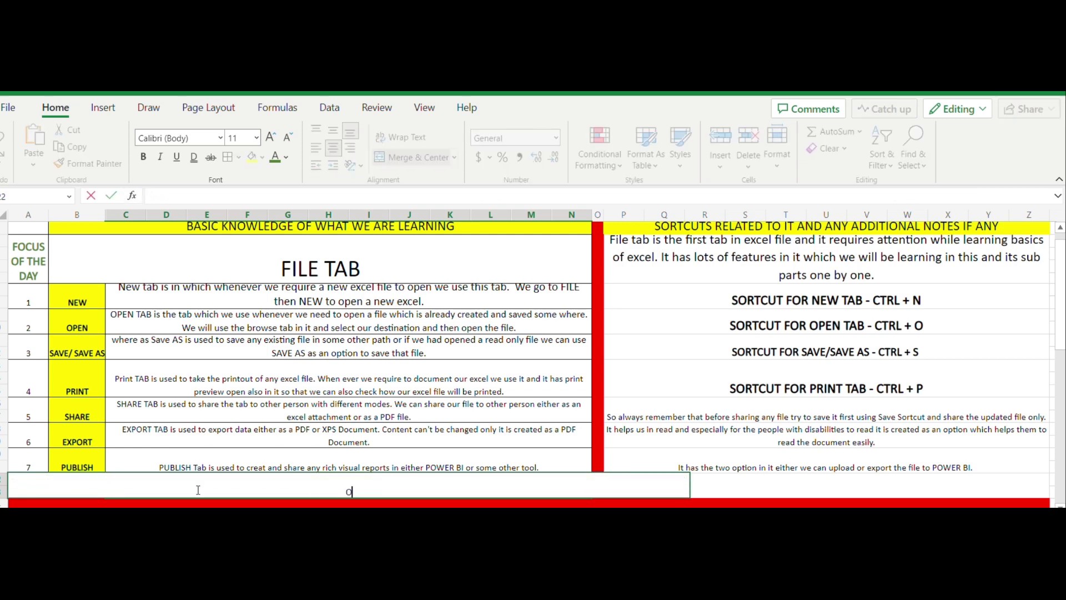
text(OPTION TA)
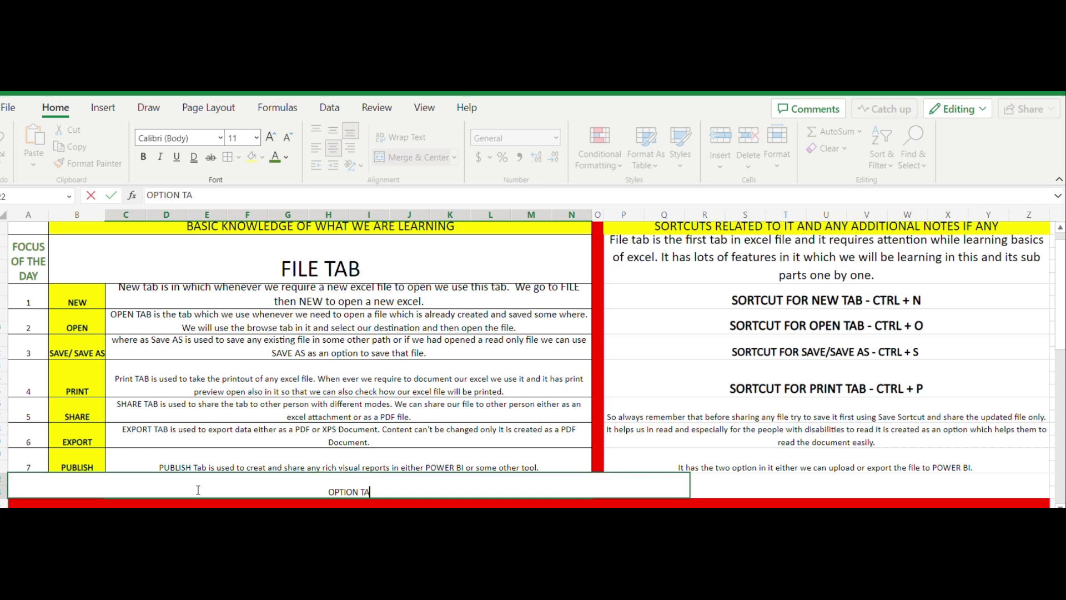
text(B is used and it)
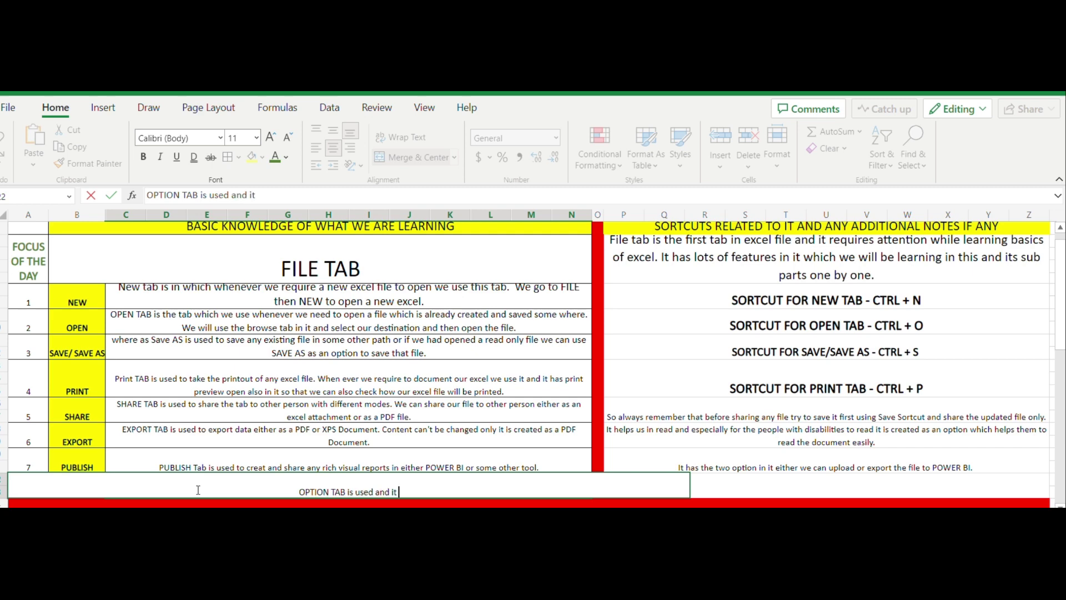
text( has va)
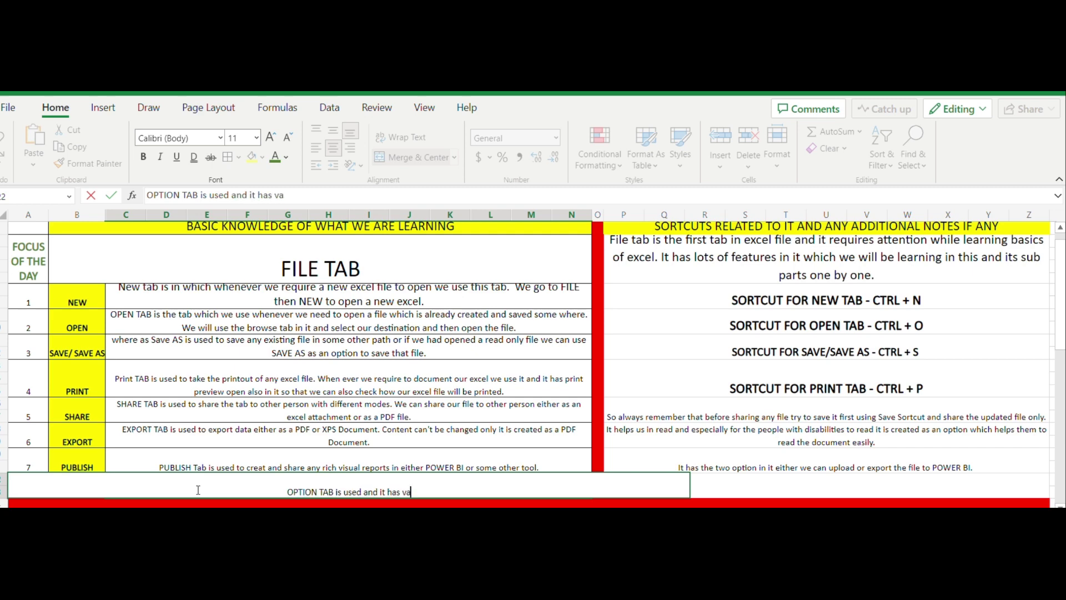
text(rious tabs)
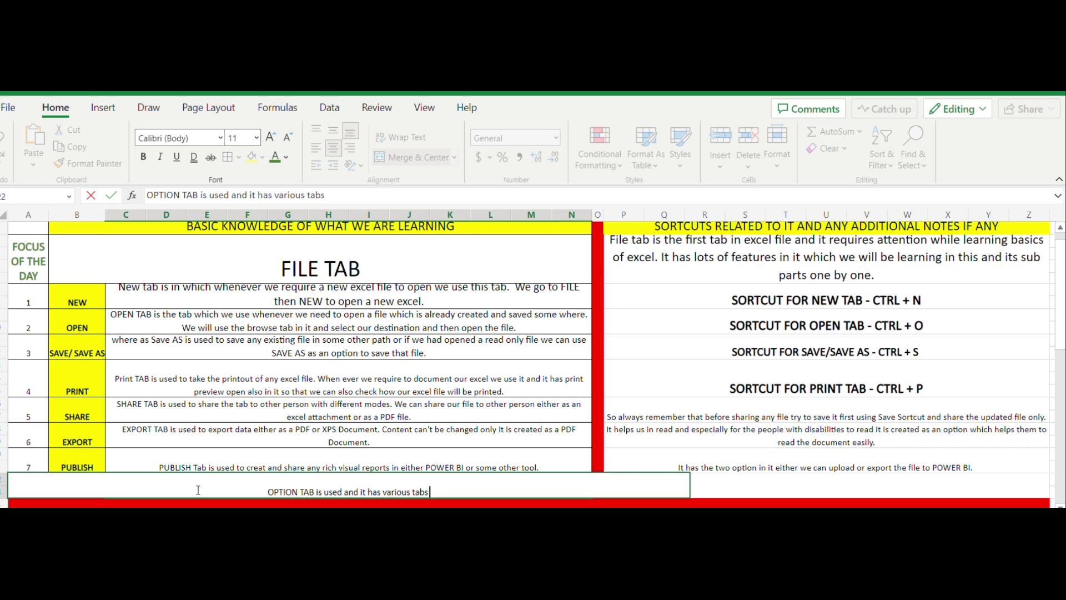
text( in it)
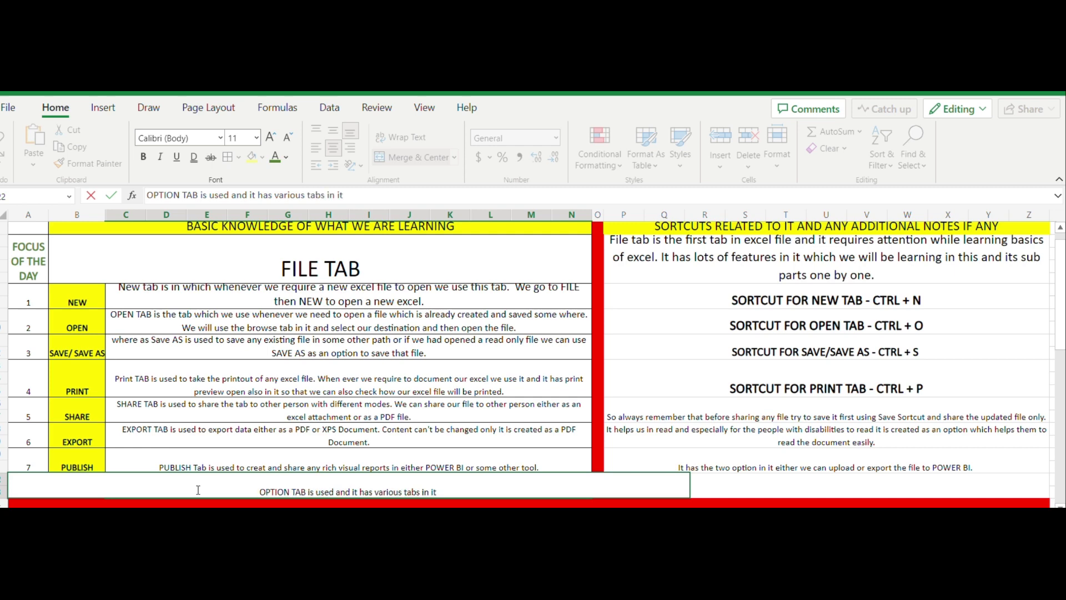
text( which we ch)
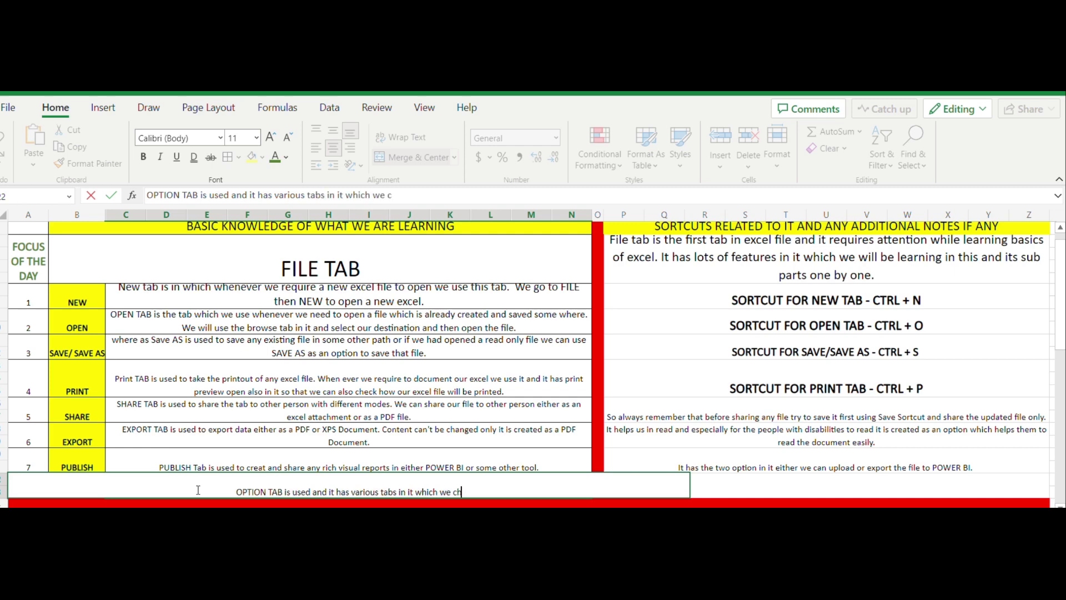
text(an)
text(ge as)
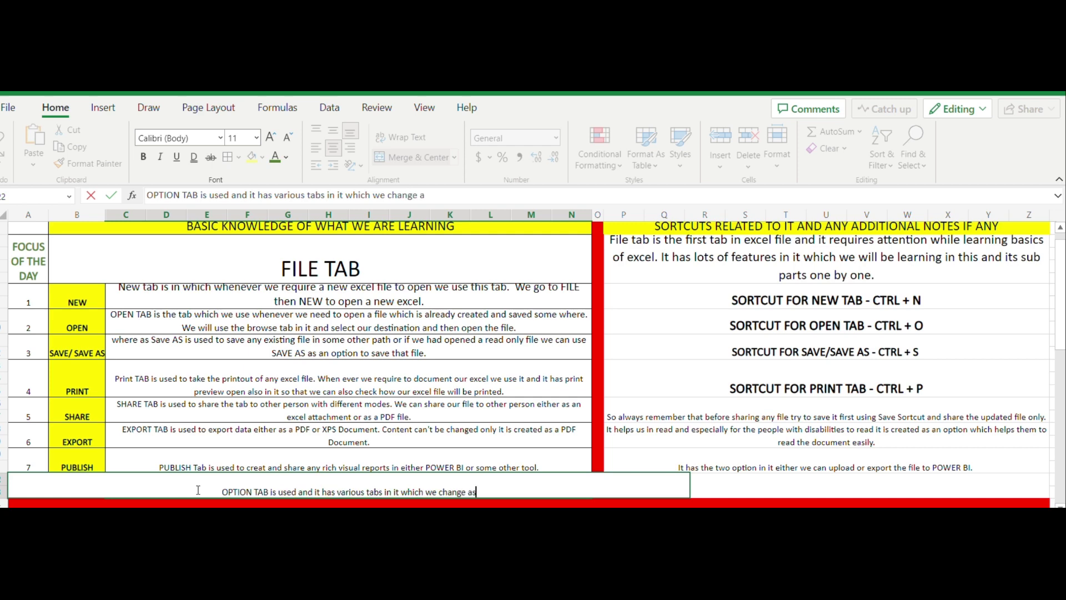
text( per our n)
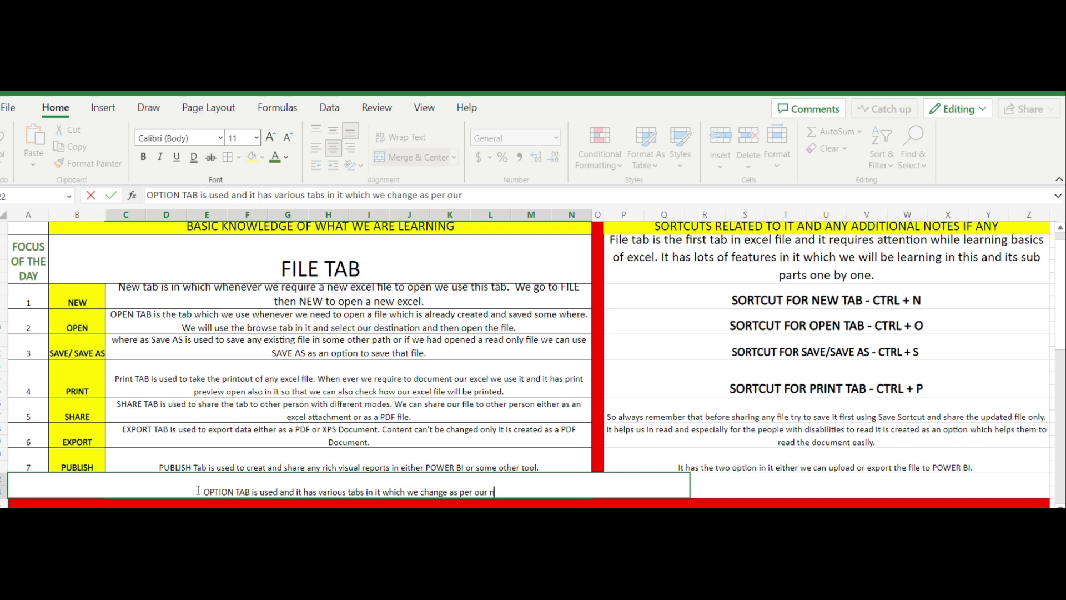
text(eeds.)
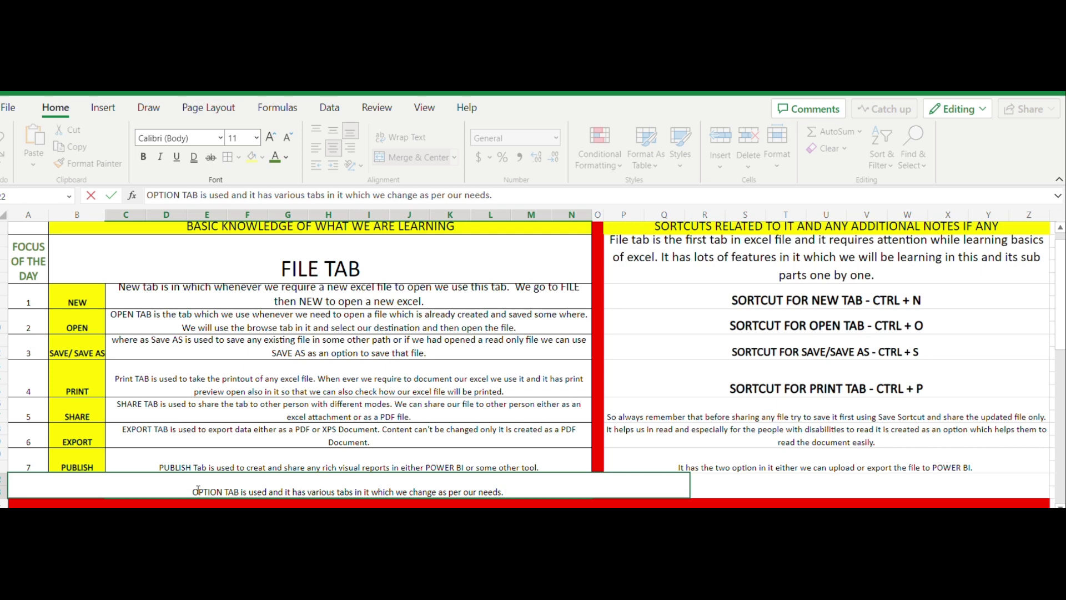
text( It ha)
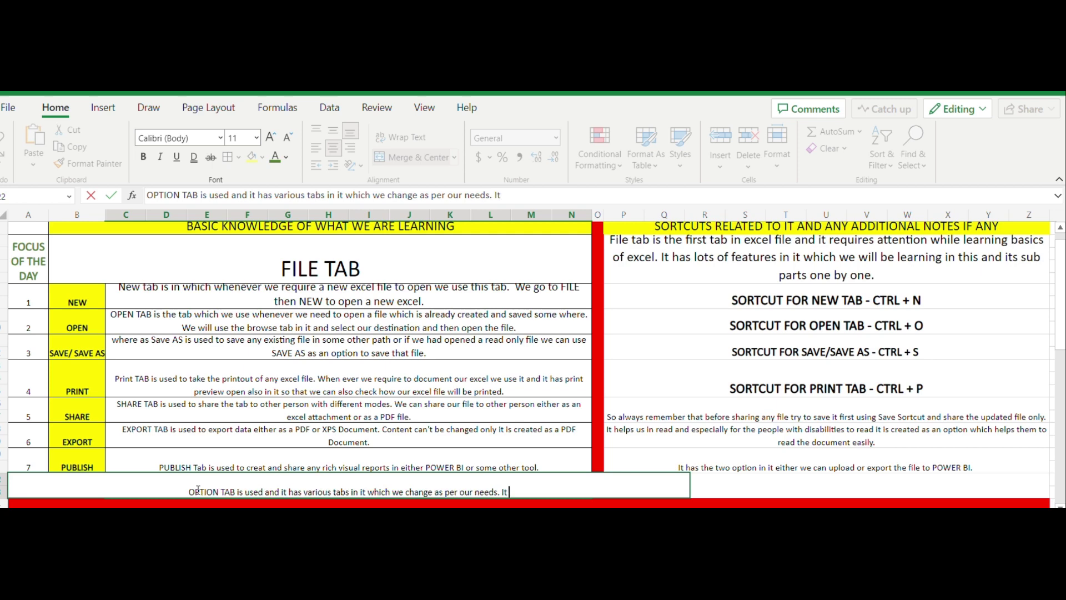
text(s)
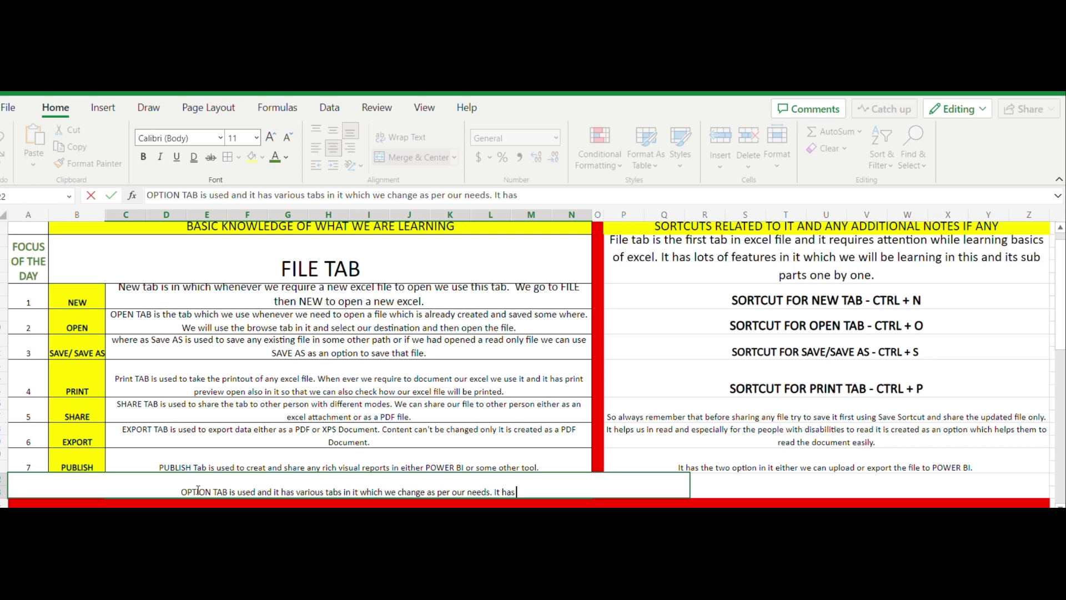
text( diff)
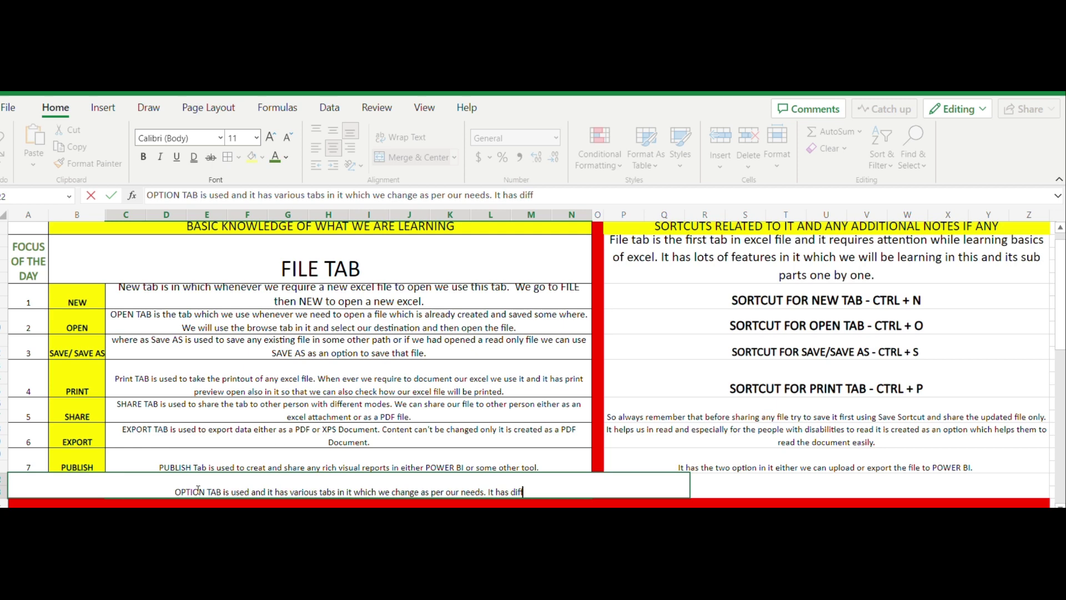
text(erent tab)
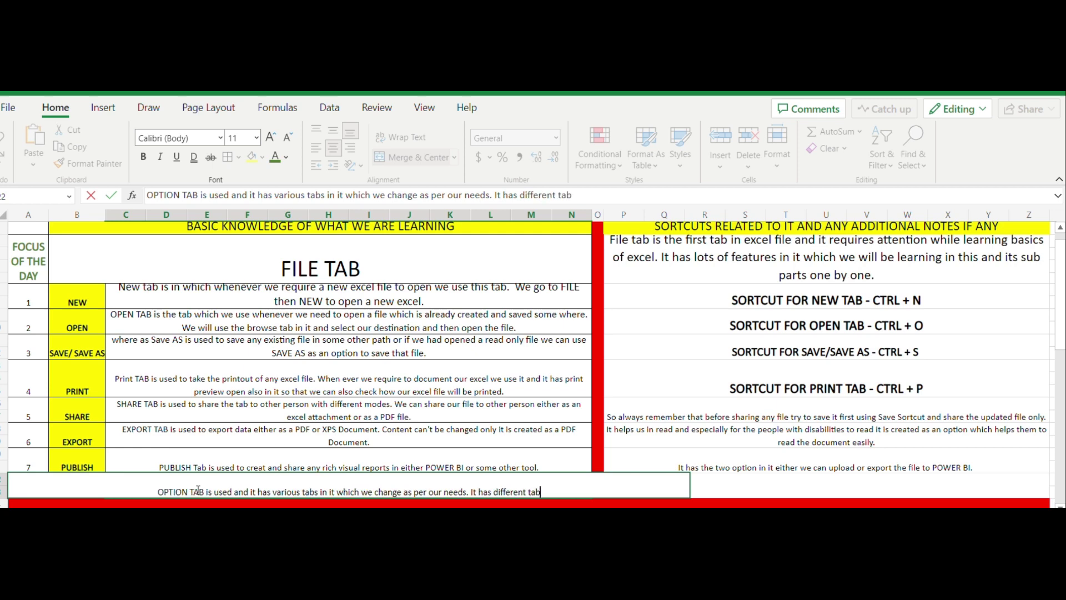
text(s and t)
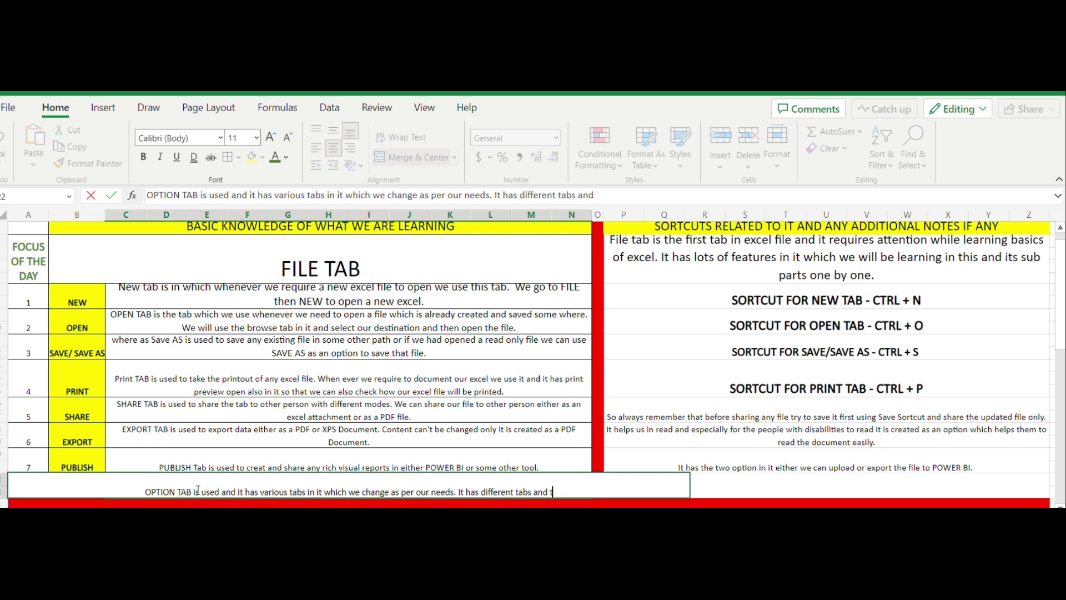
text(he imp)
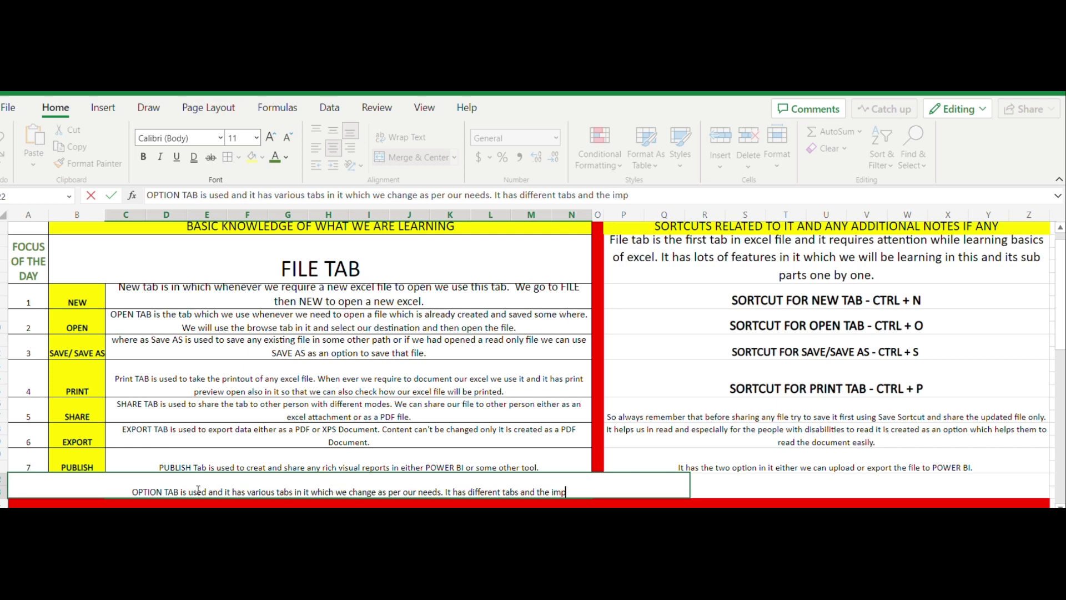
text(ortant tabs are)
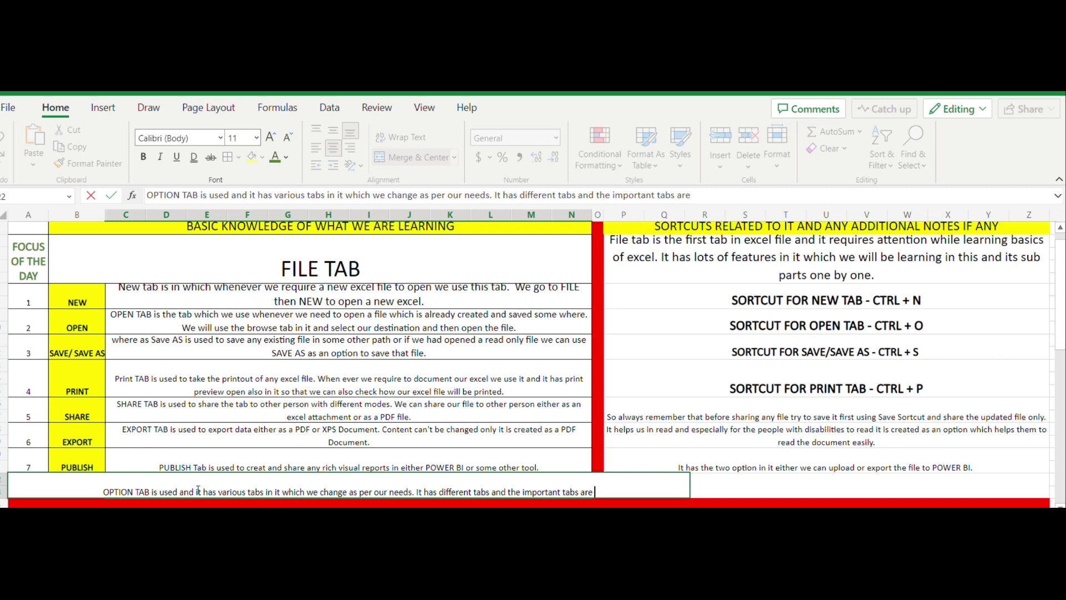
text( 1)
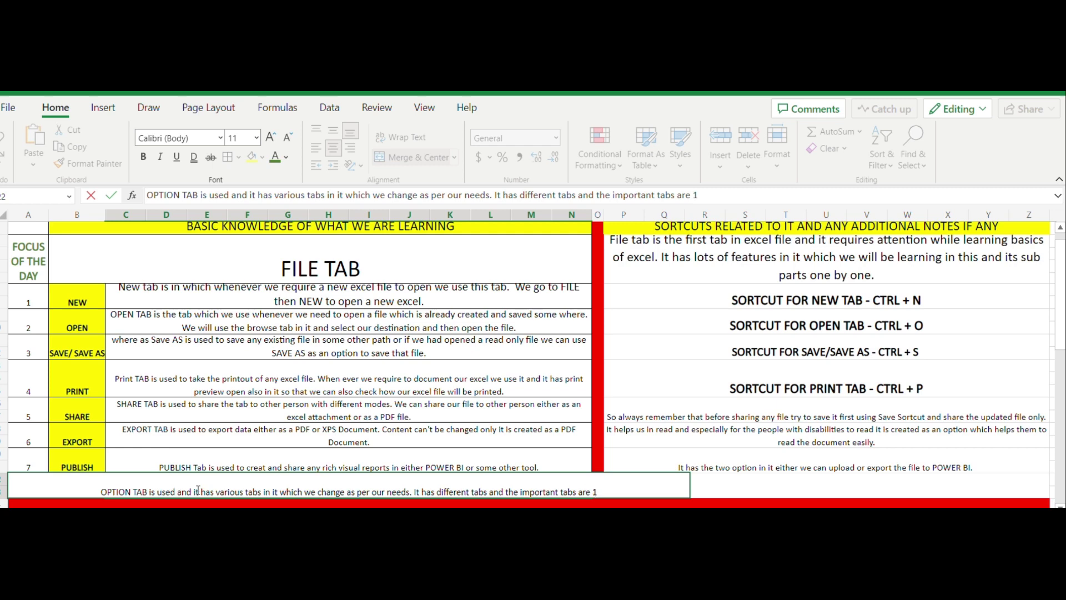
text(.)
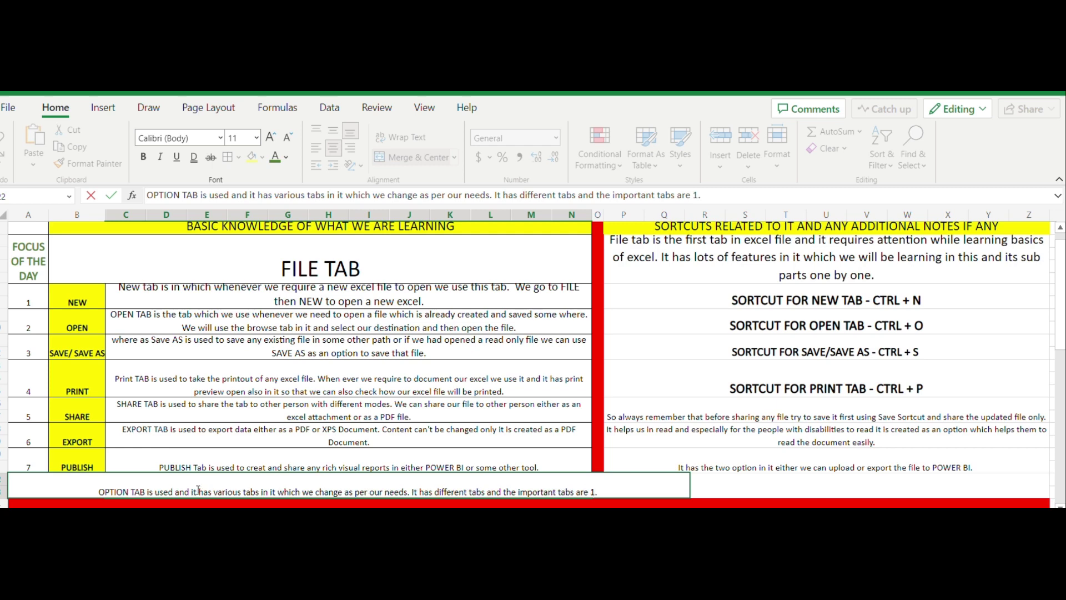
text( QU)
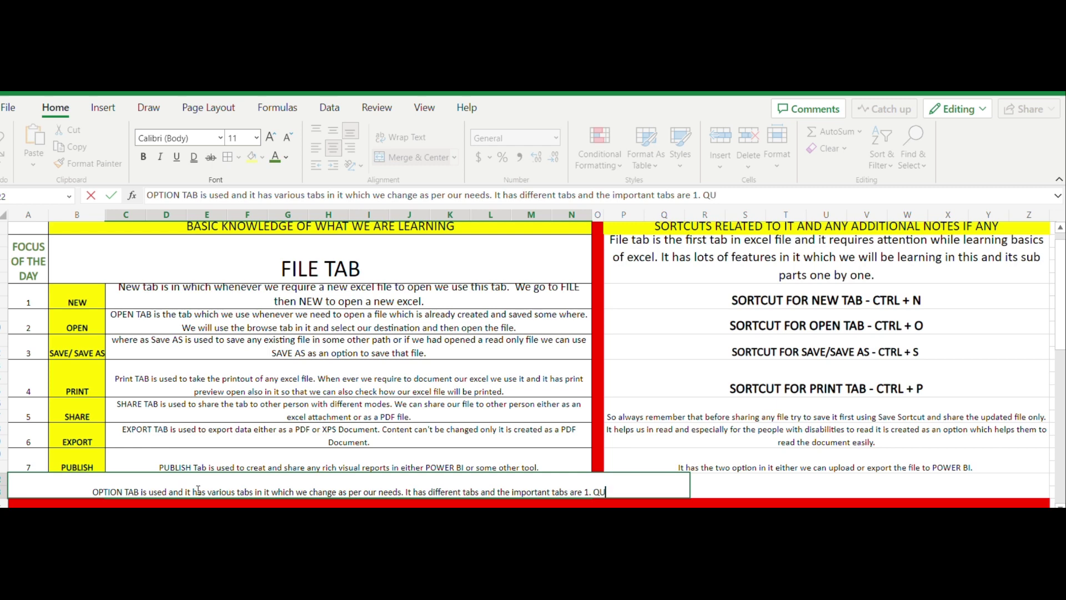
text(ICK)
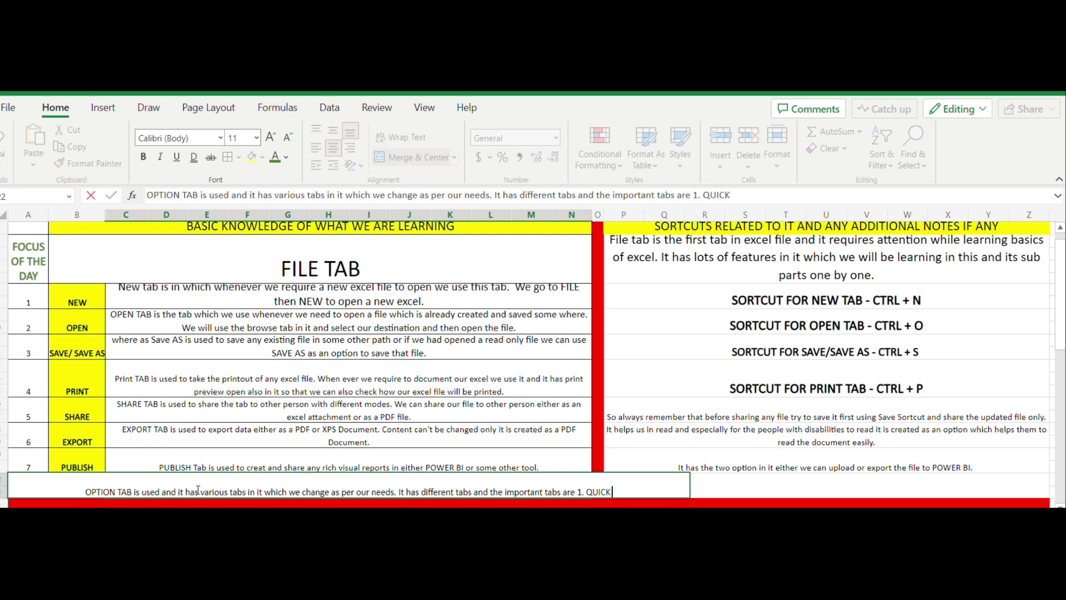
text( A)
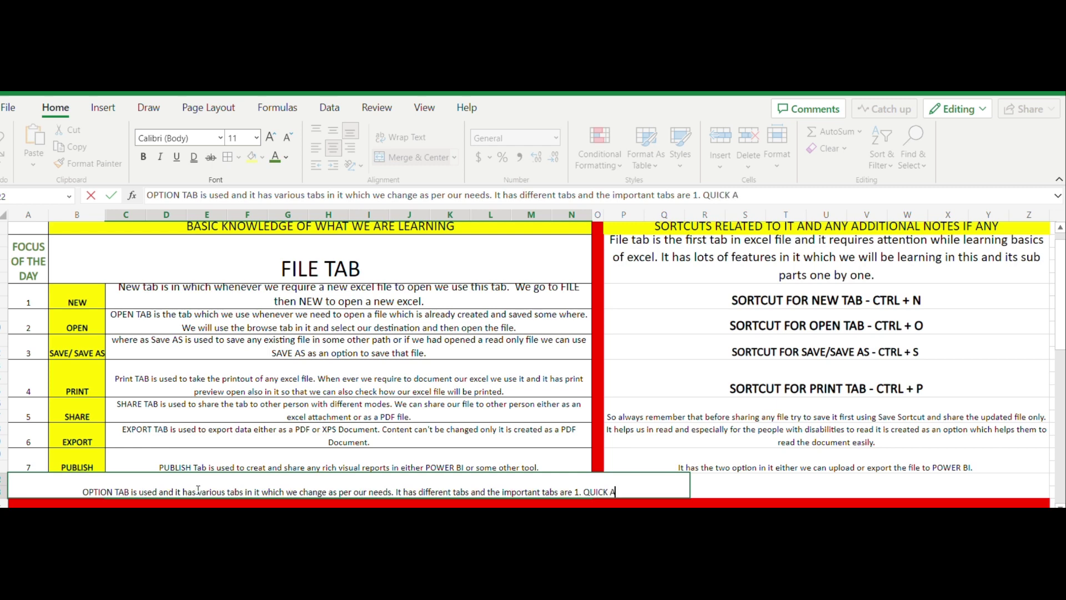
text(CCESS T)
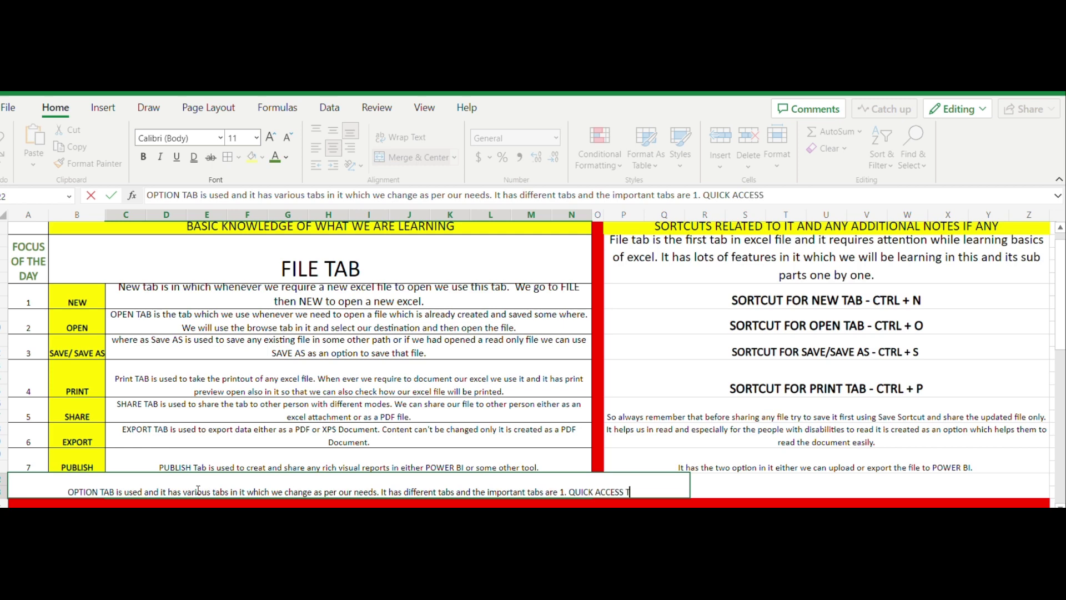
text(OOLBAR)
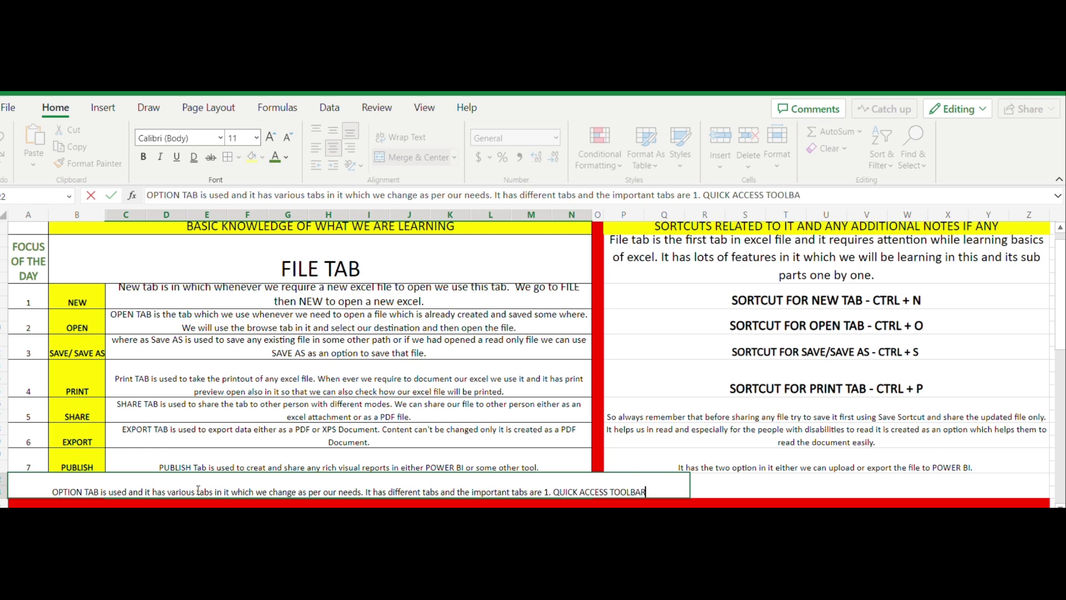
text(. 2.)
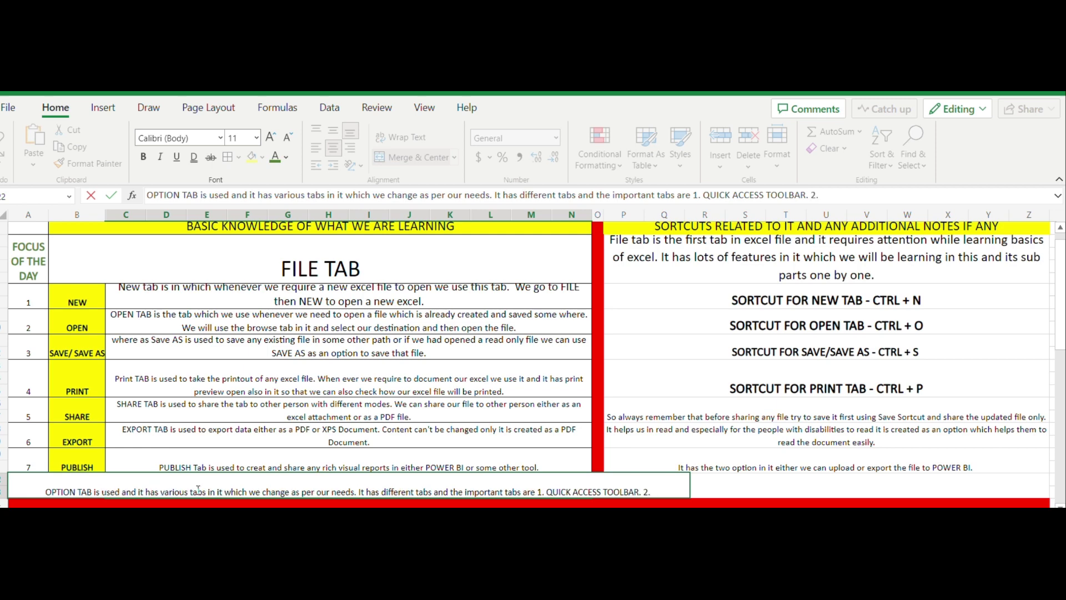
text( ADD)
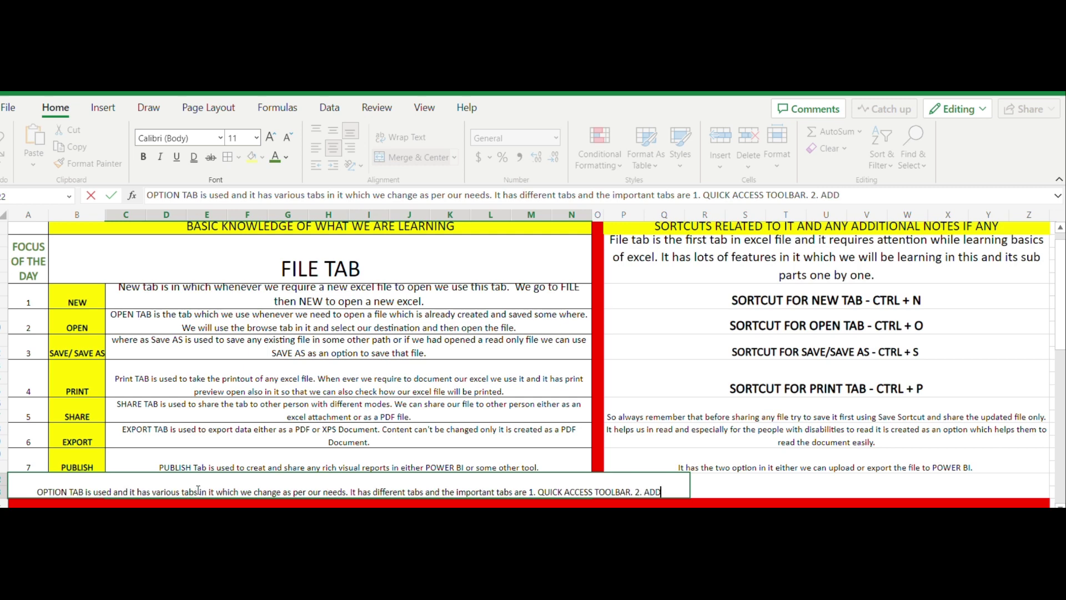
text(-INS)
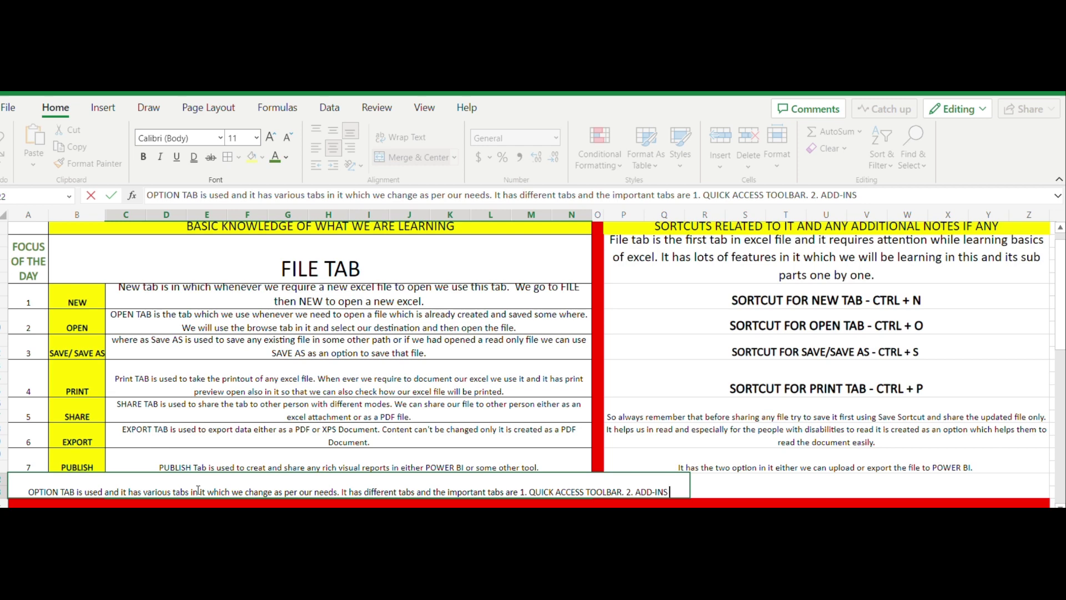
text( 3.)
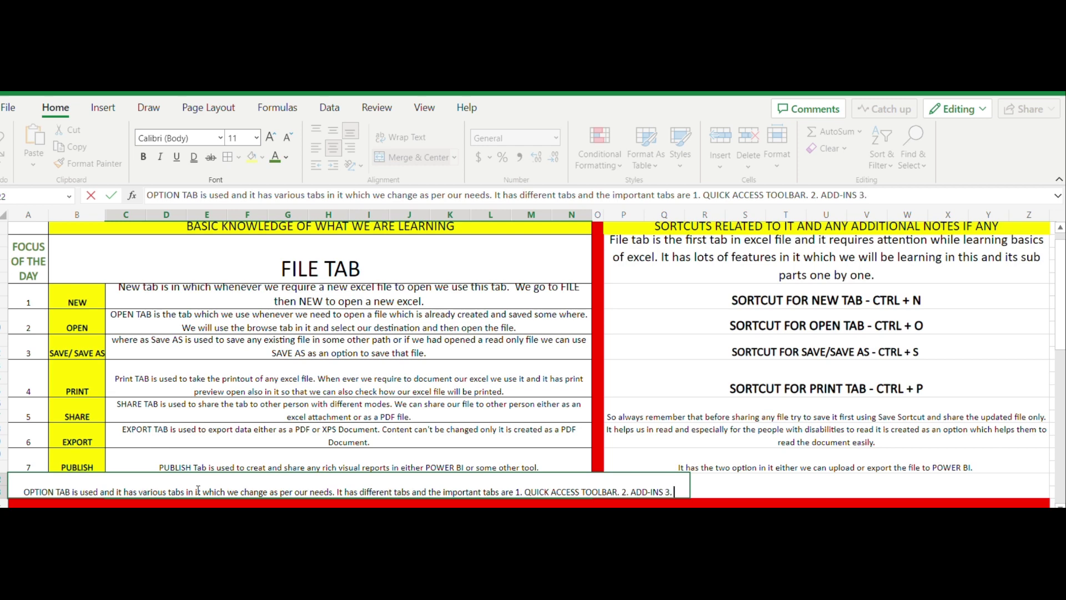
text( FORMUL)
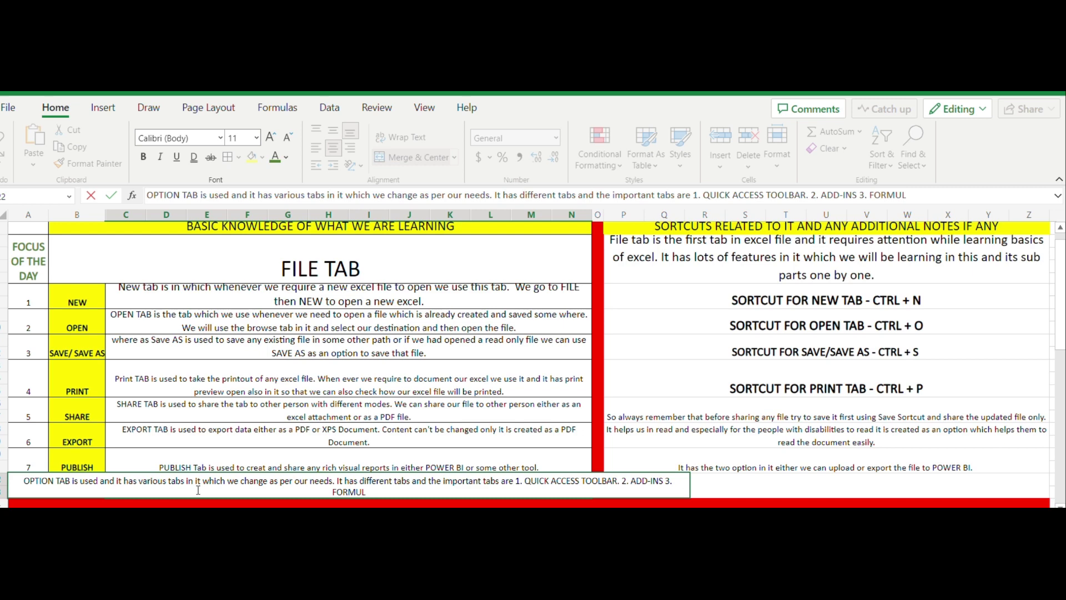
text(A TAB and 4)
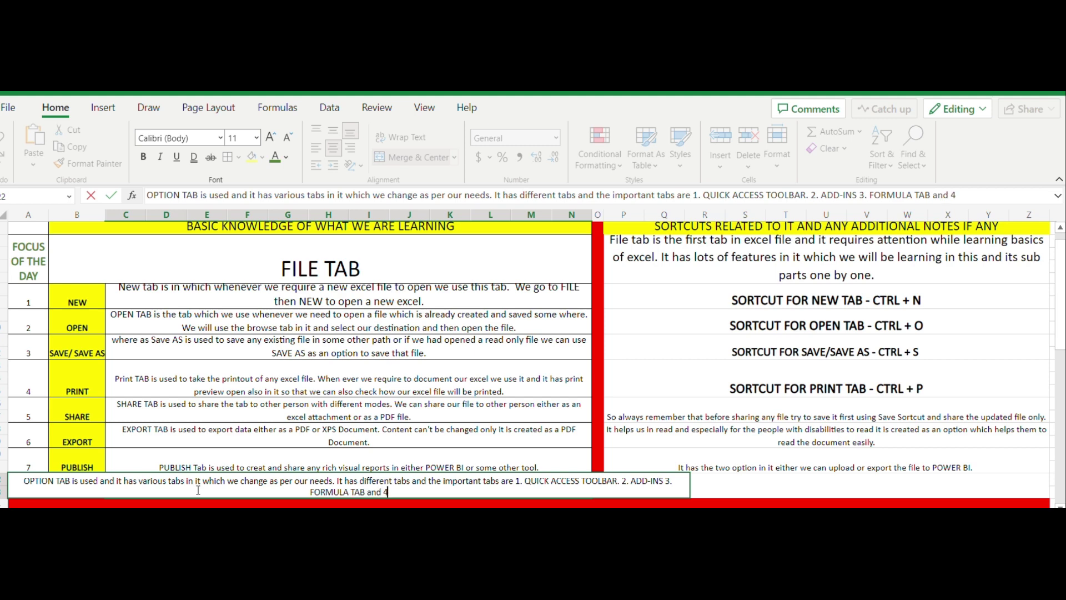
key(BackSpace)
key(BackSpace)
text(c)
key(BackSpace)
text(CUST)
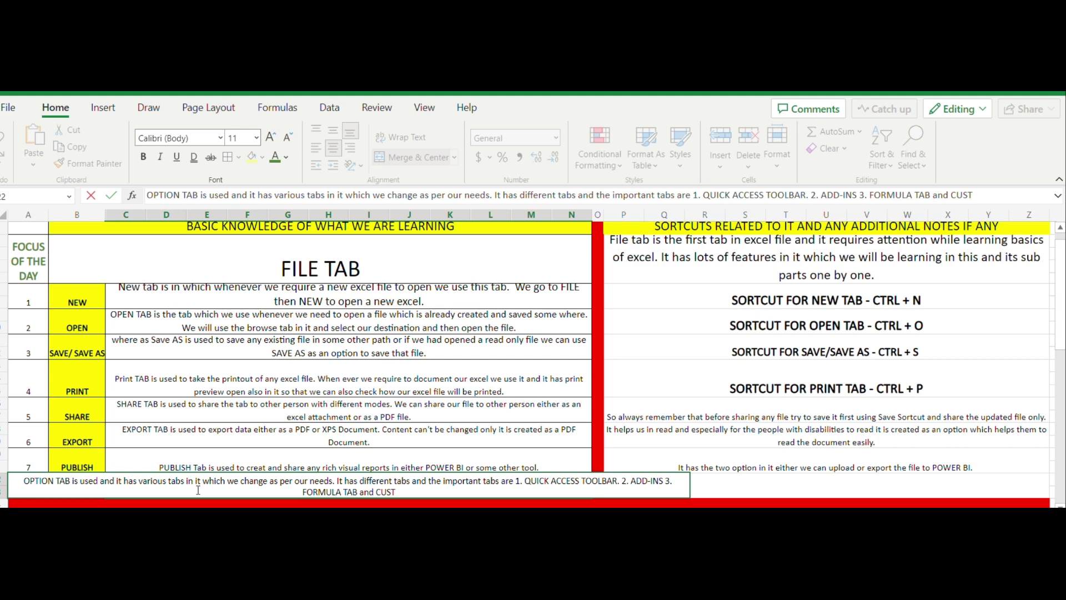
text(OMIZE)
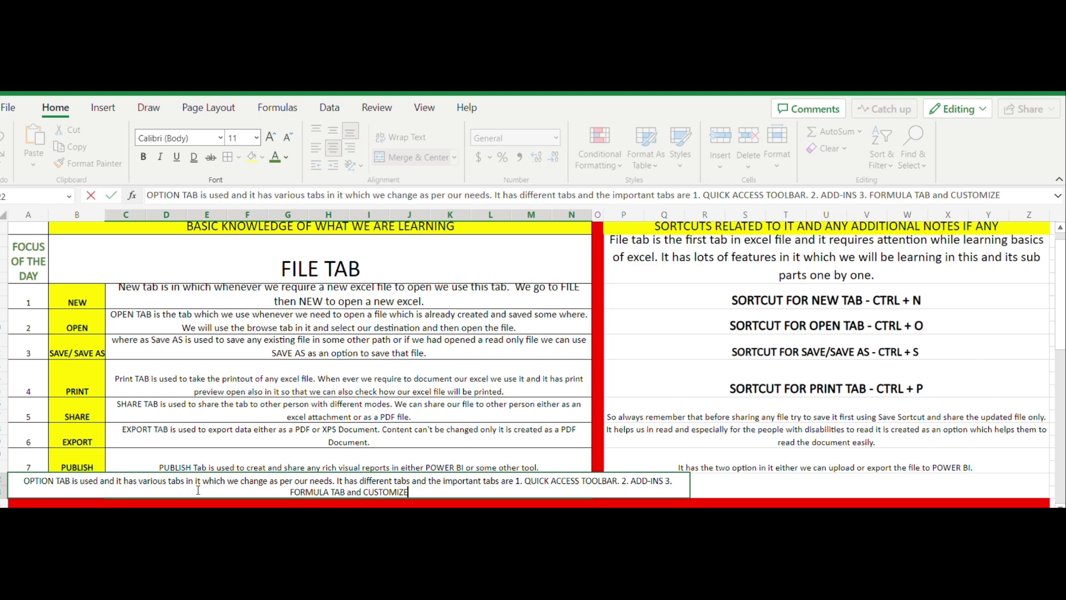
text( RIB)
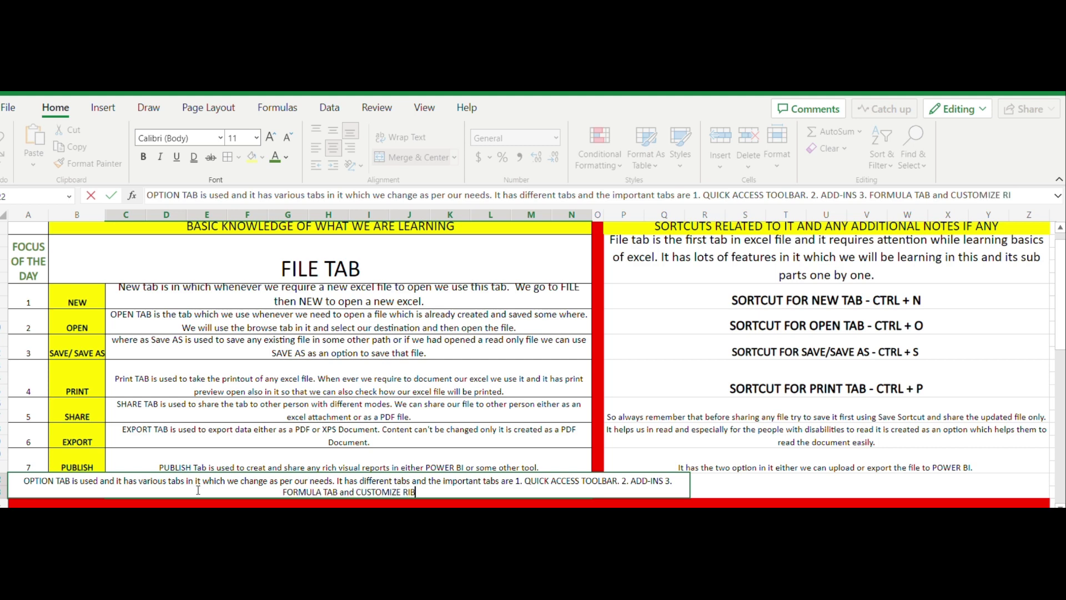
text(BION)
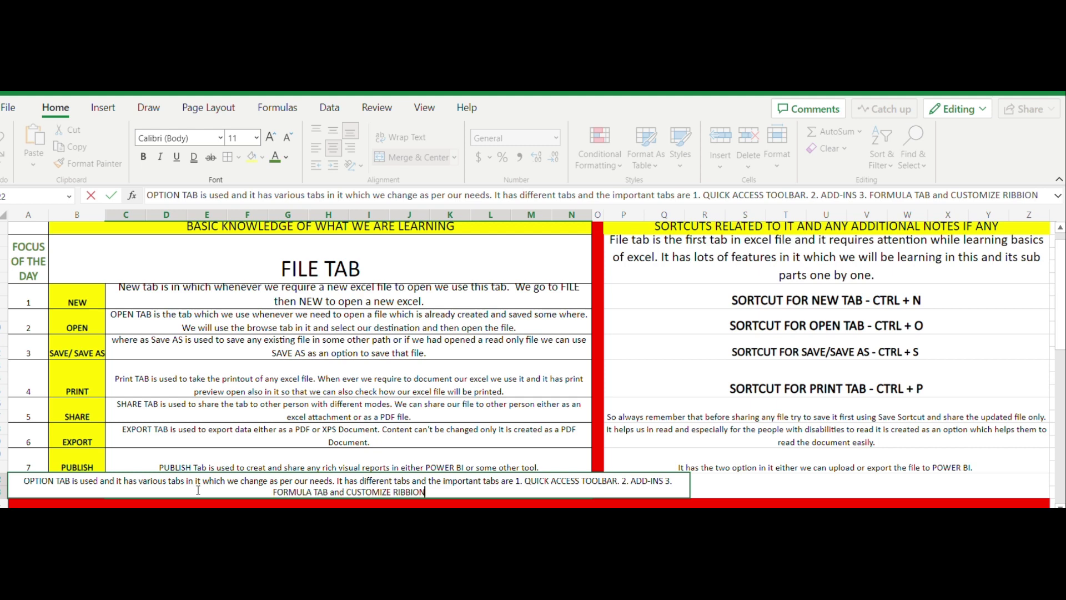
text(.)
key(Tab)
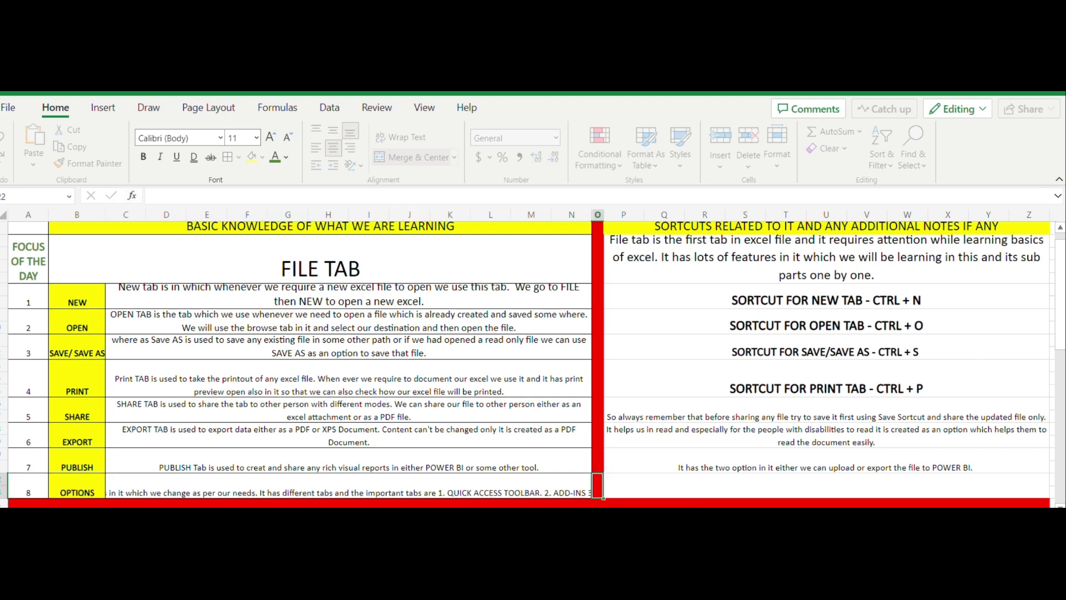
click(182, 483)
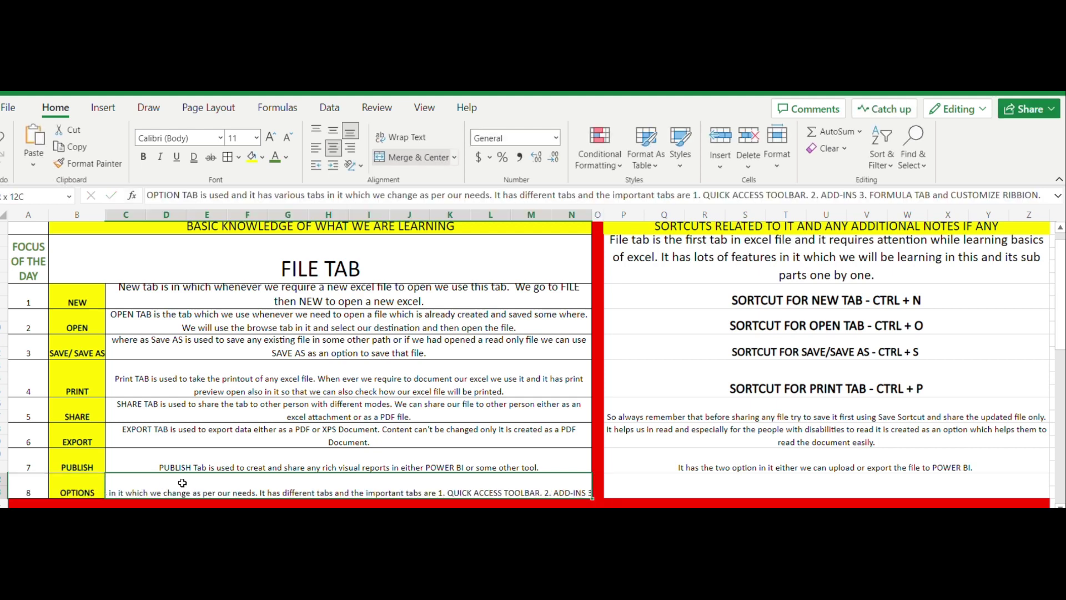
click(403, 137)
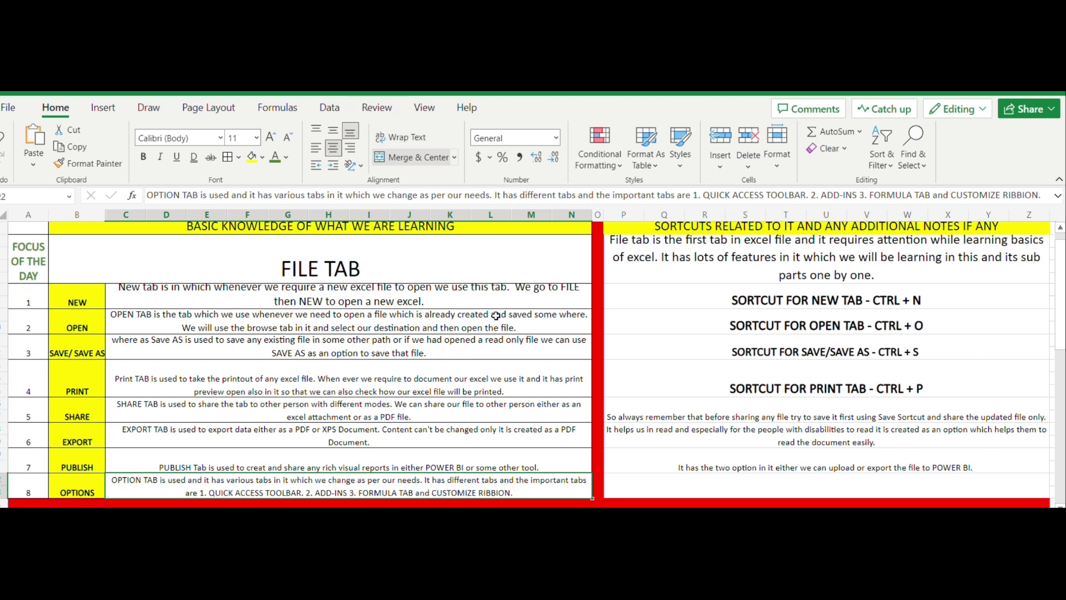
Type the OPTIONS note in P8 about add-ins, customizing the ribbon and the quick access toolbar.
click(651, 482)
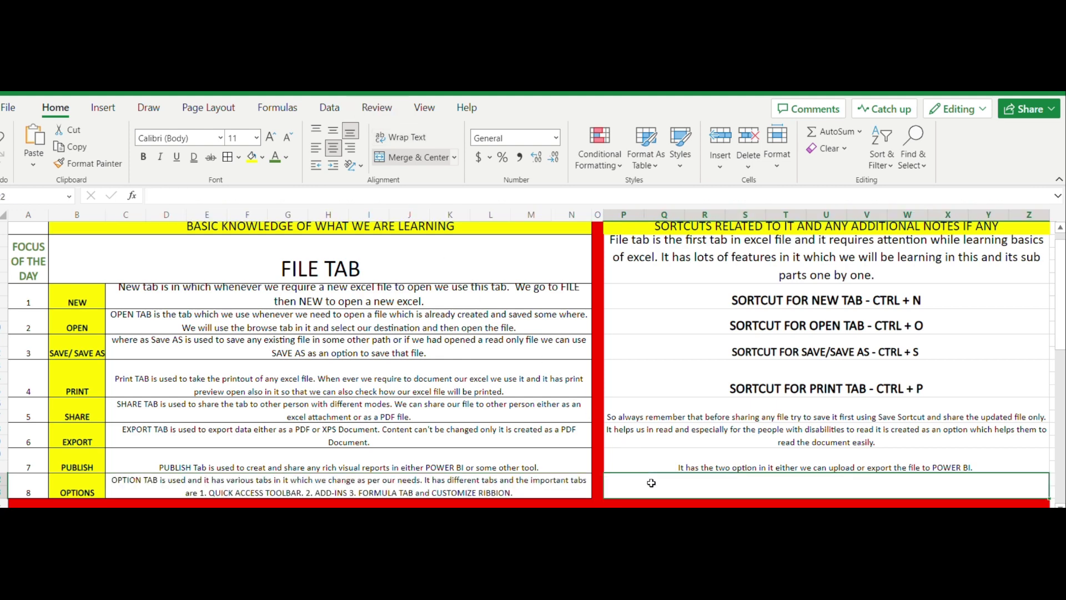
text(Wit)
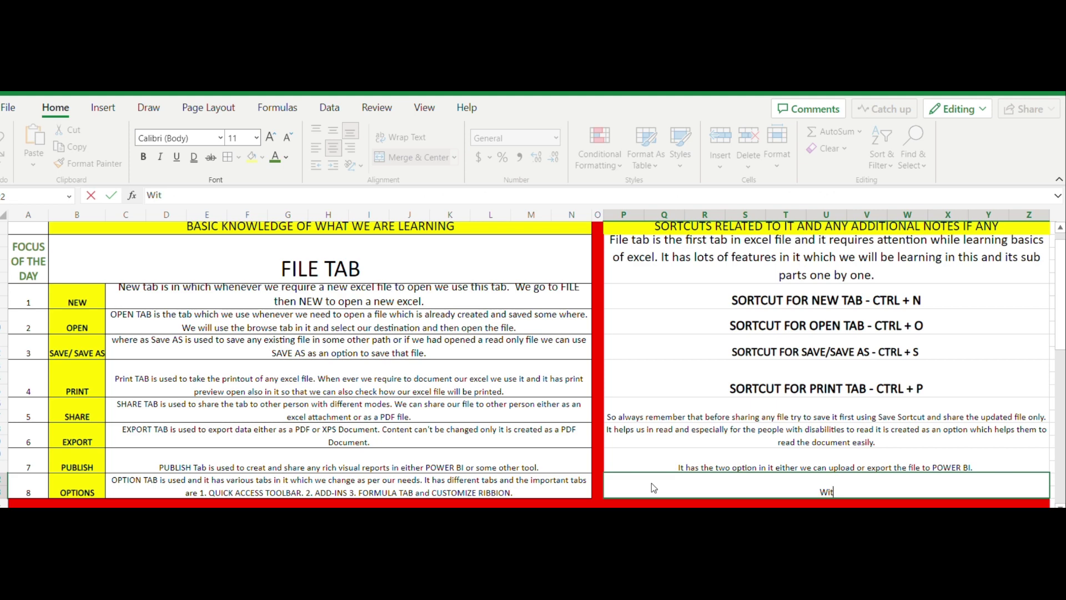
text(h option fuction we c)
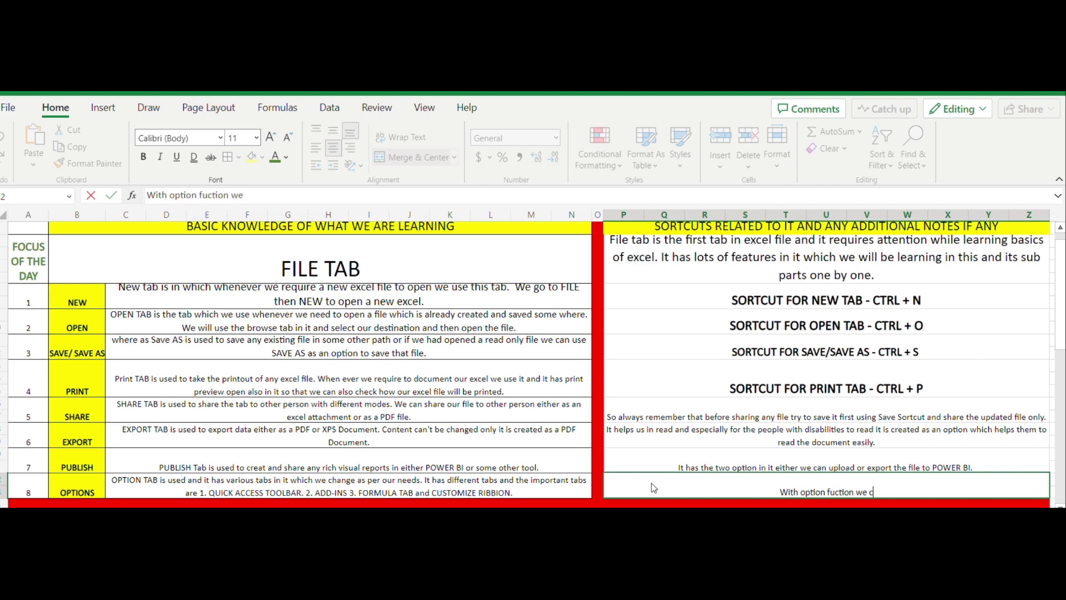
text(an do diff)
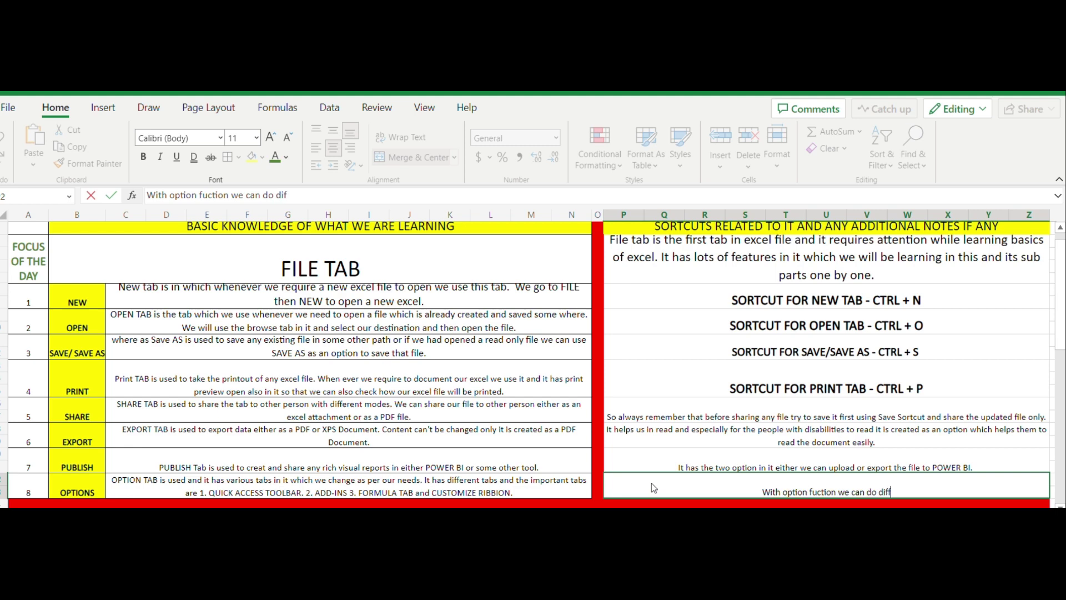
text(erent change)
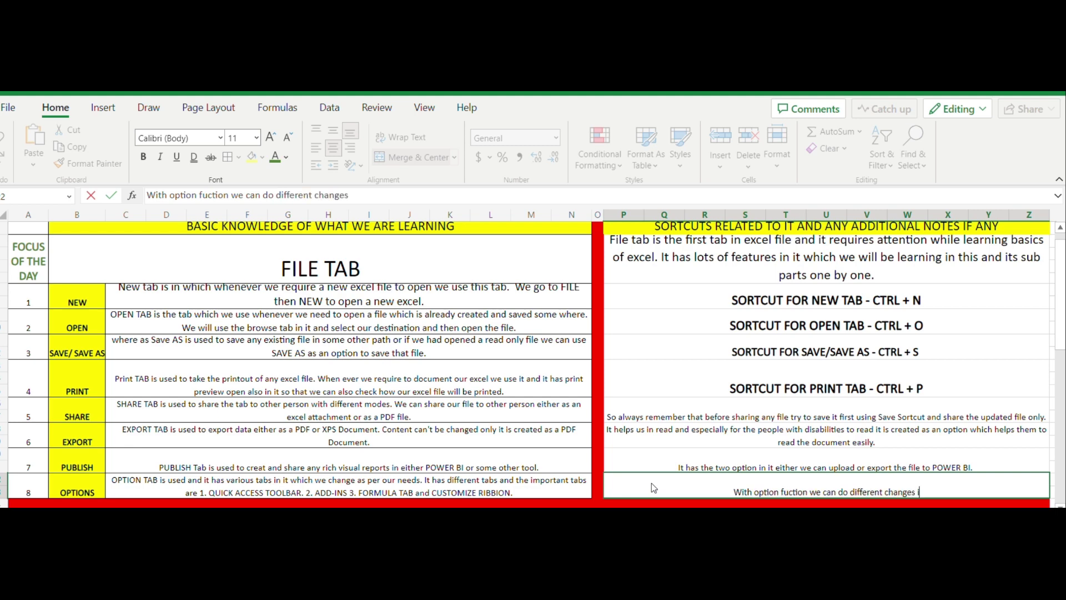
text(s in excel as per the d)
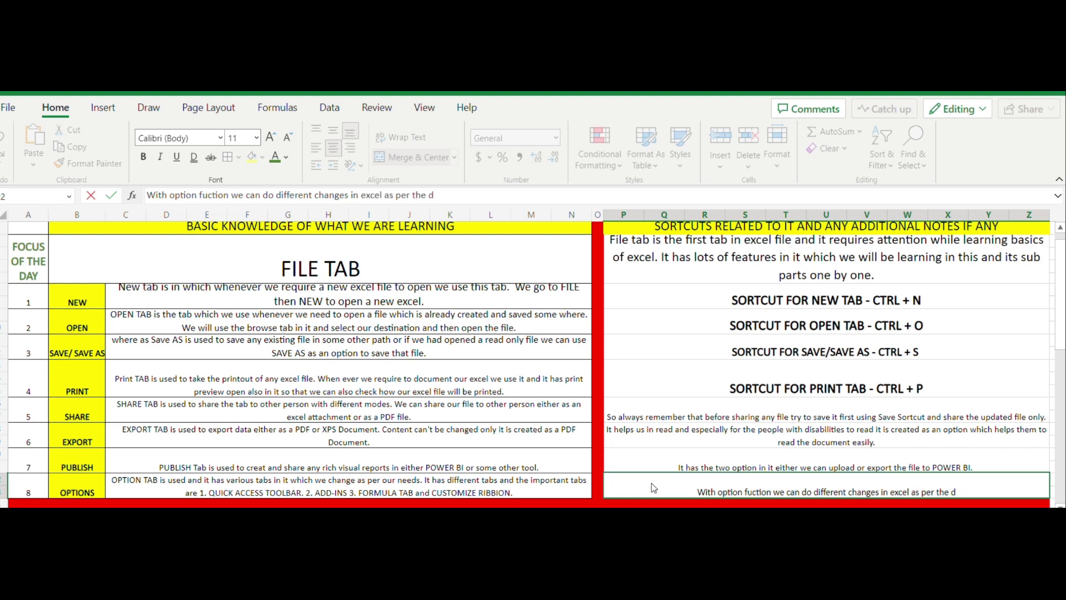
key(BackSpace)
text(needs and c)
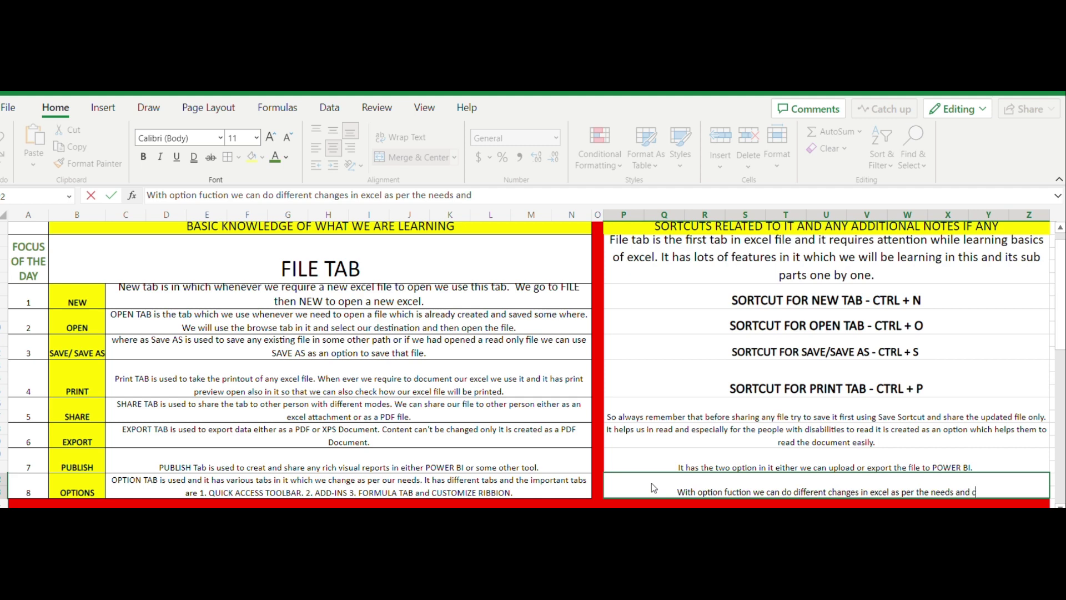
text(an add diff)
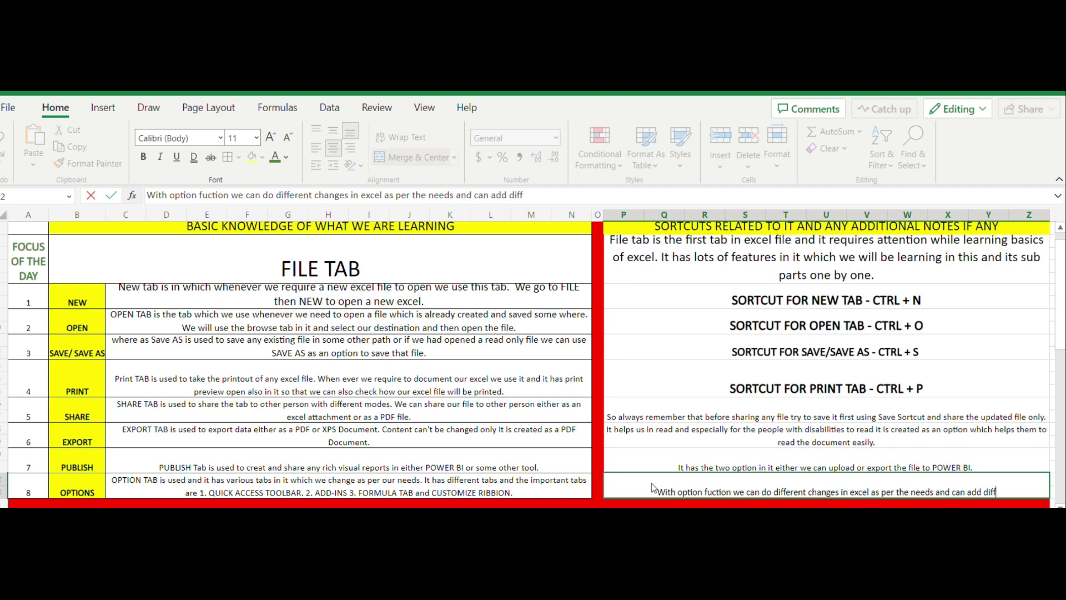
text(erent add)
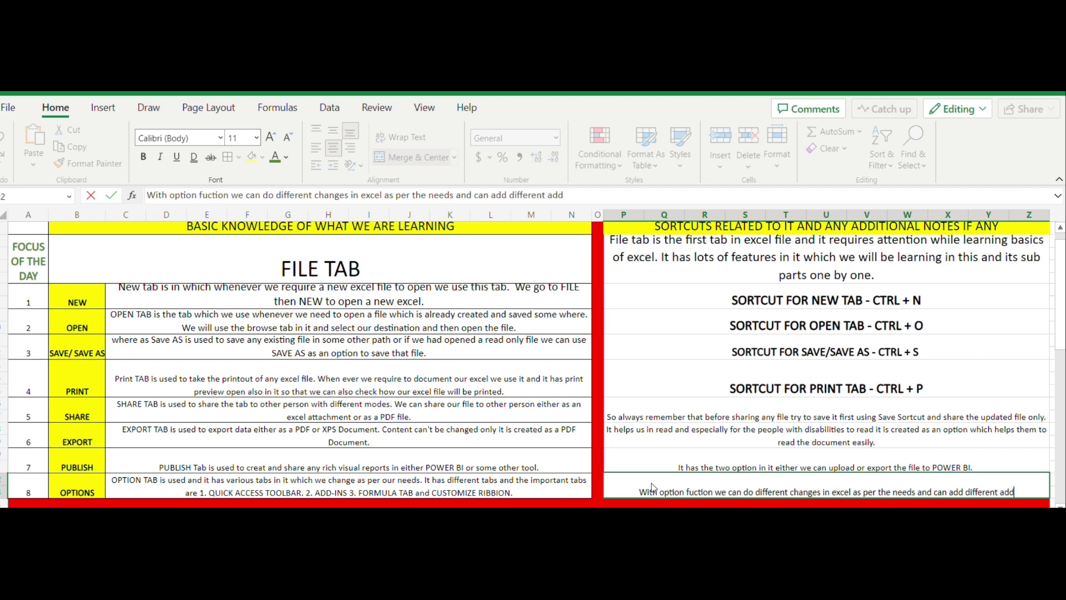
text(-in)
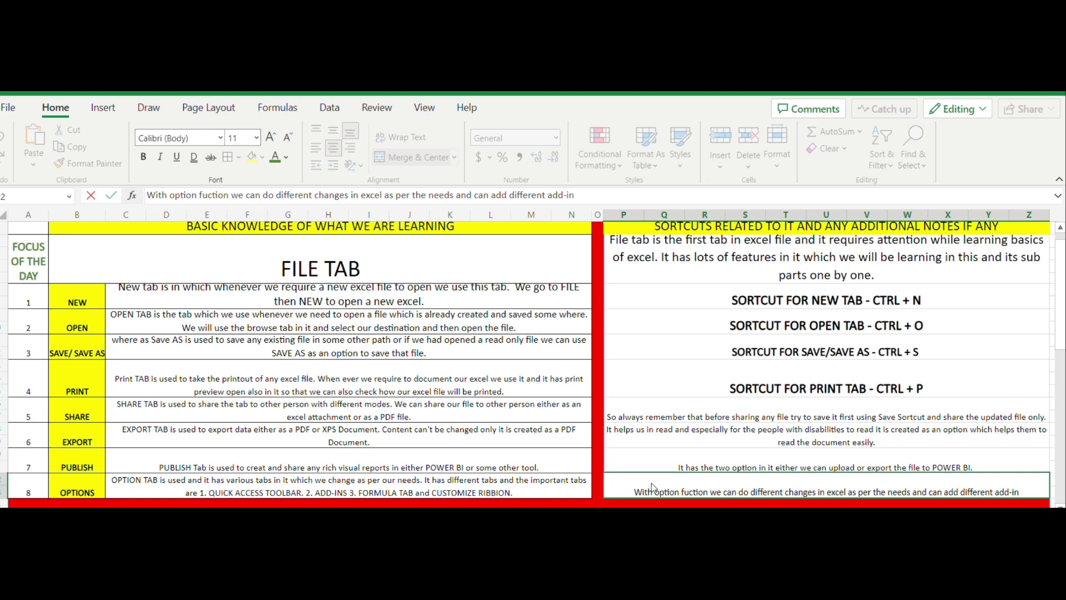
text(s in exc)
text(el)
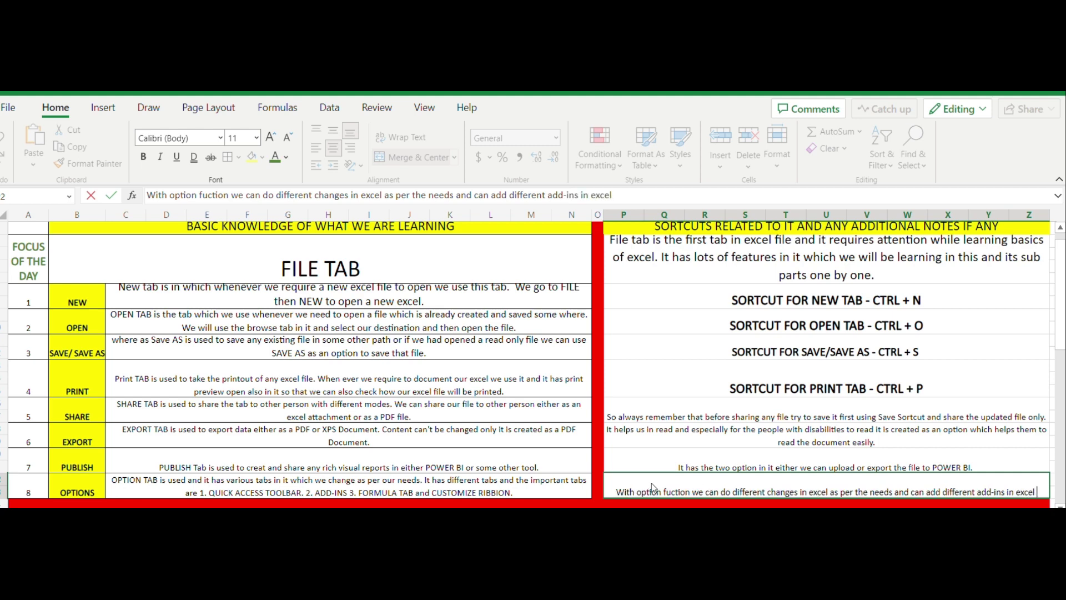
text( which will)
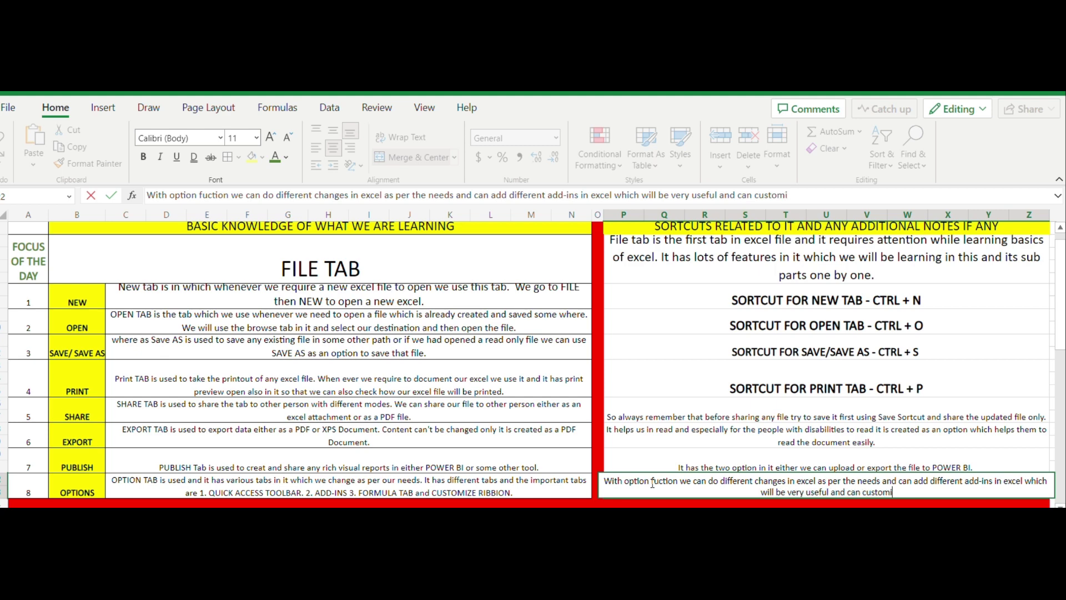
text(the ribb)
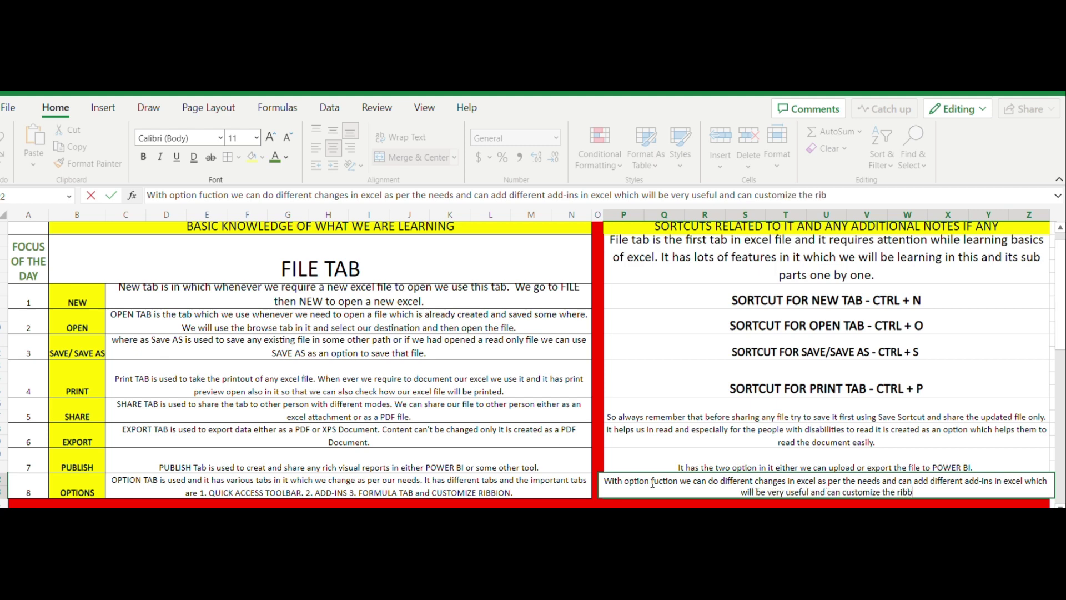
text(on and c)
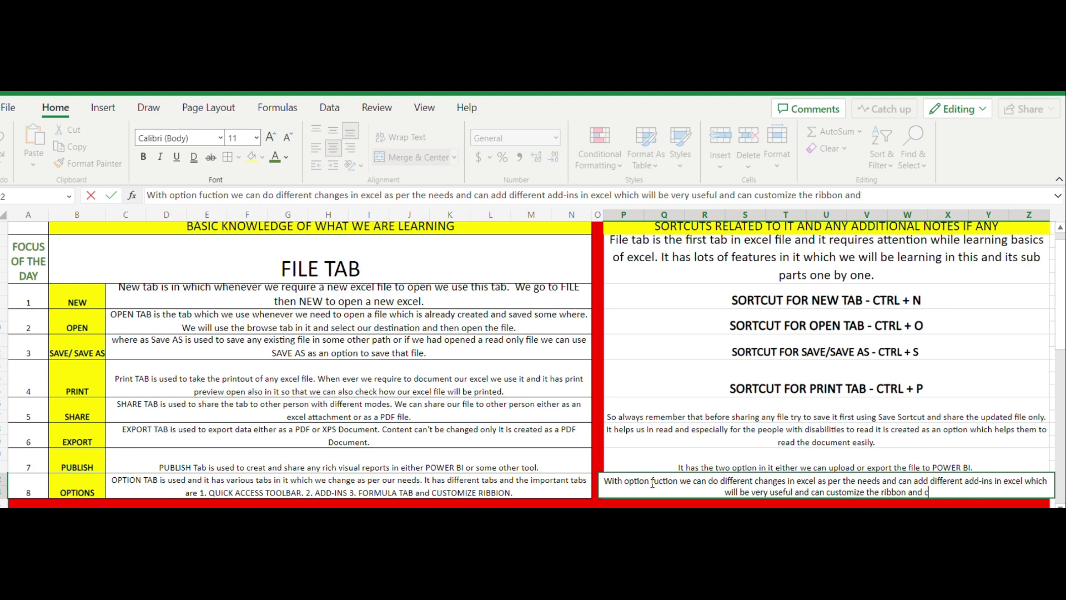
text(an add ne)
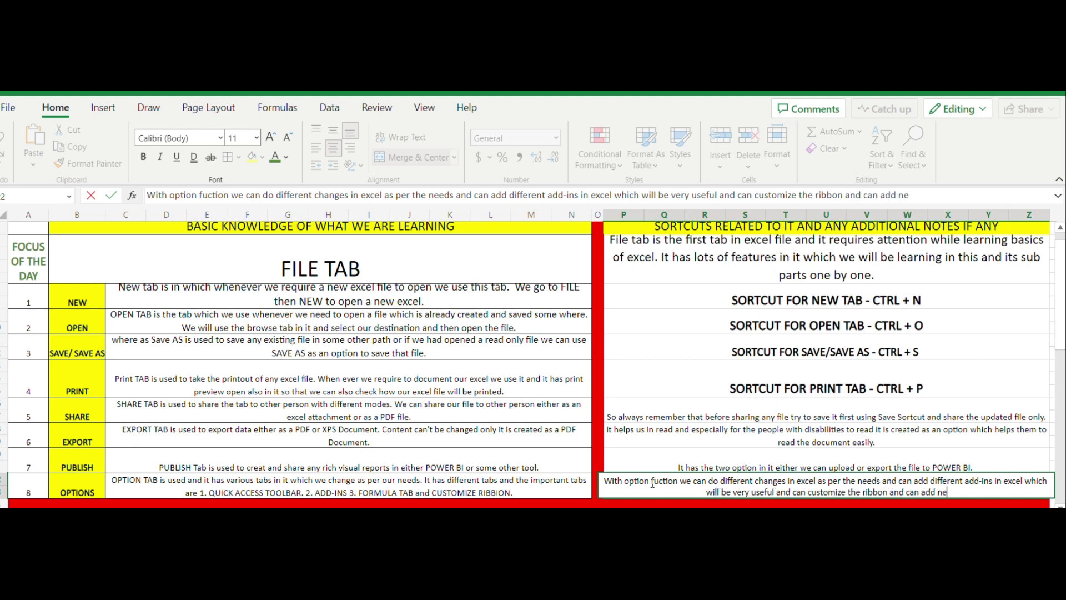
text(w tools in)
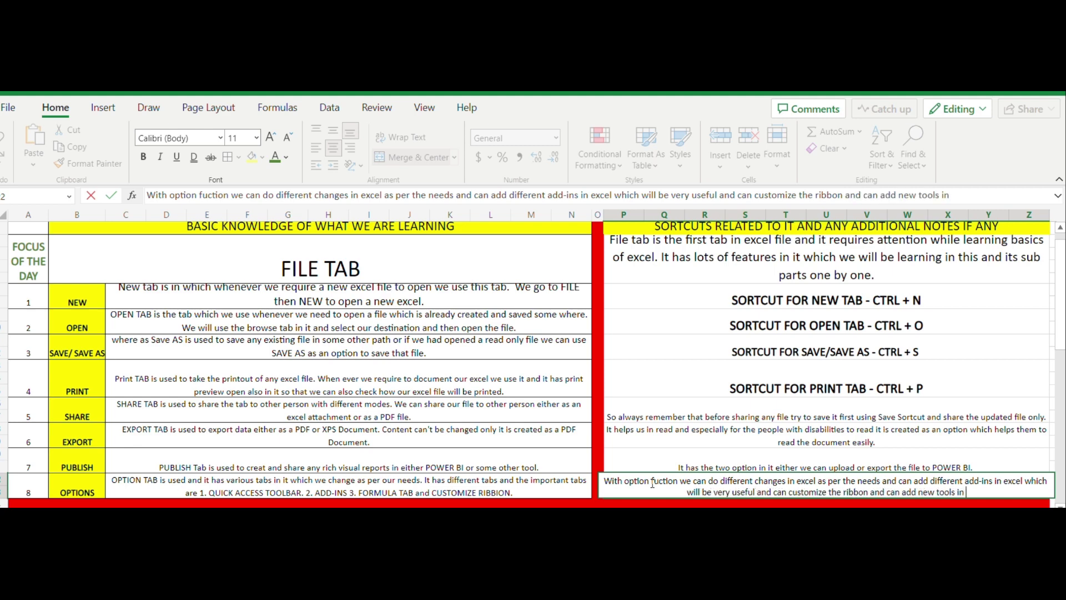
text( excel usi)
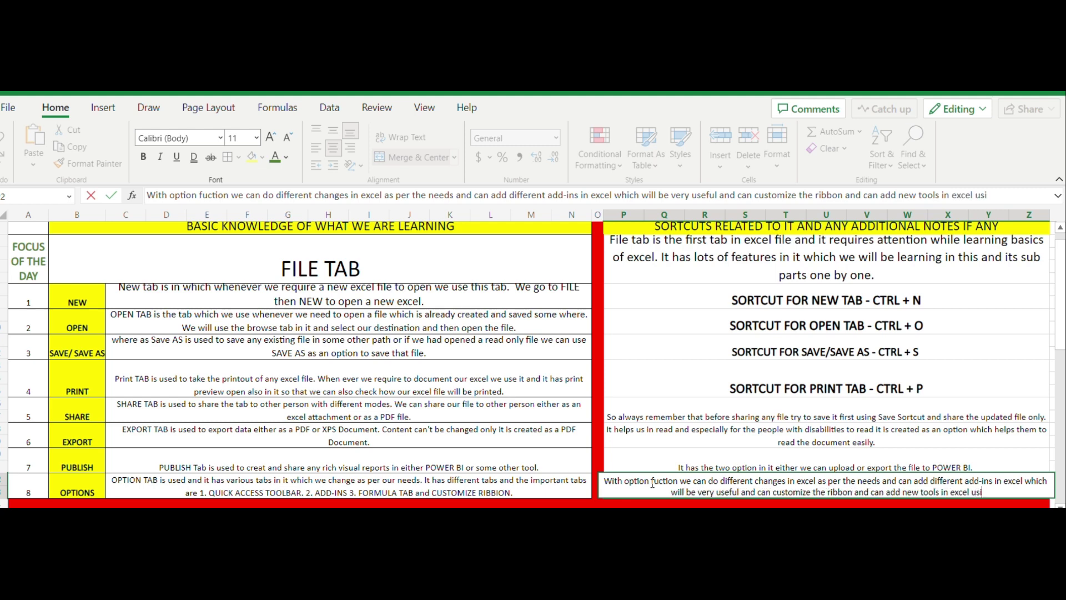
text(ng quic)
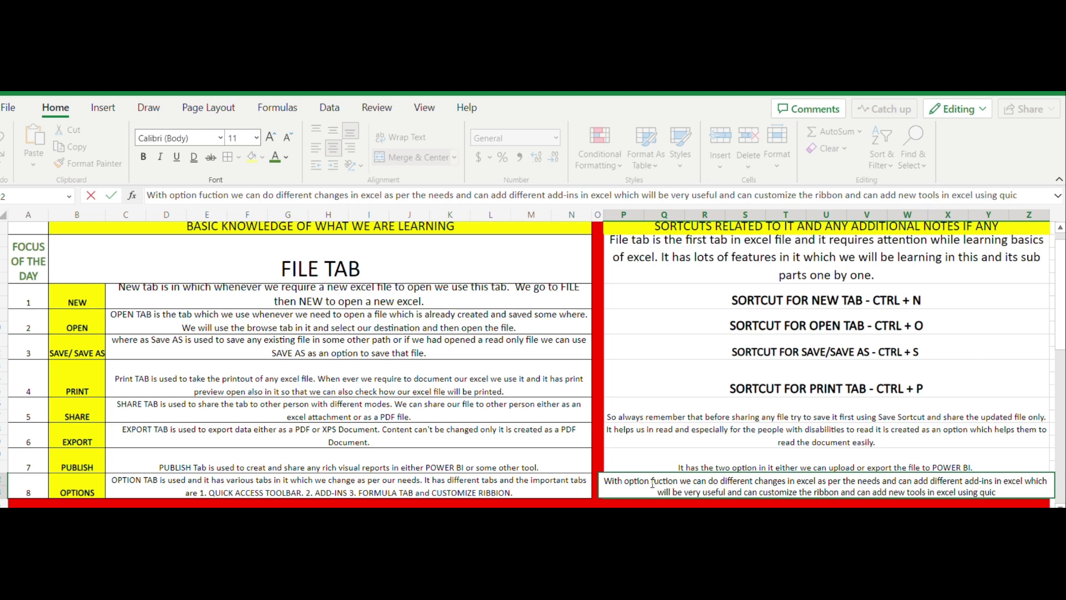
text(k acce)
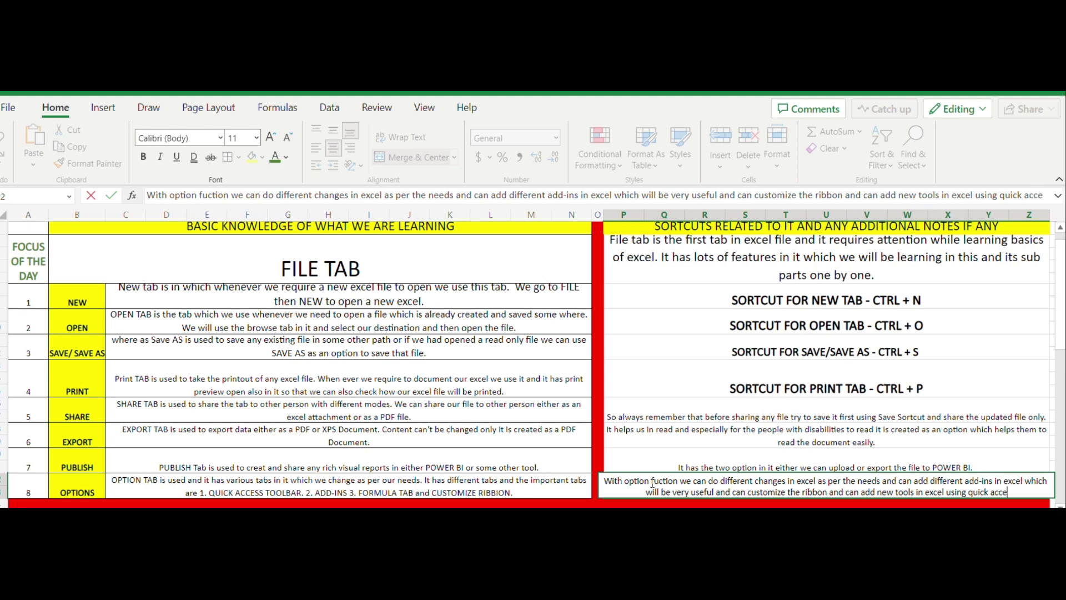
text(ss toolba)
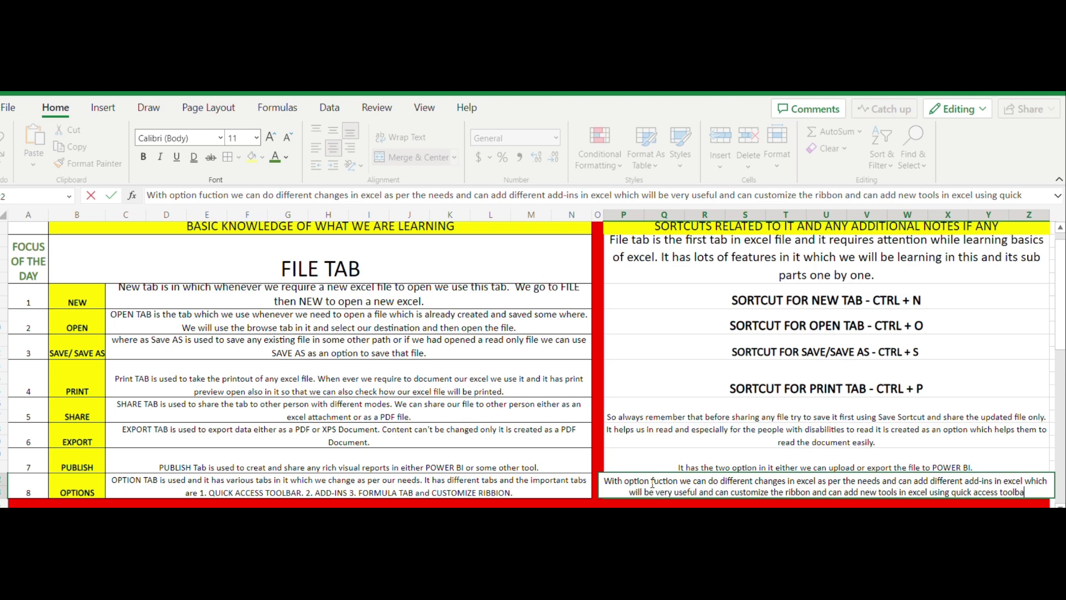
text(r.)
Commit the OPTIONS note in P8 and apply Wrap Text to it.
click(787, 471)
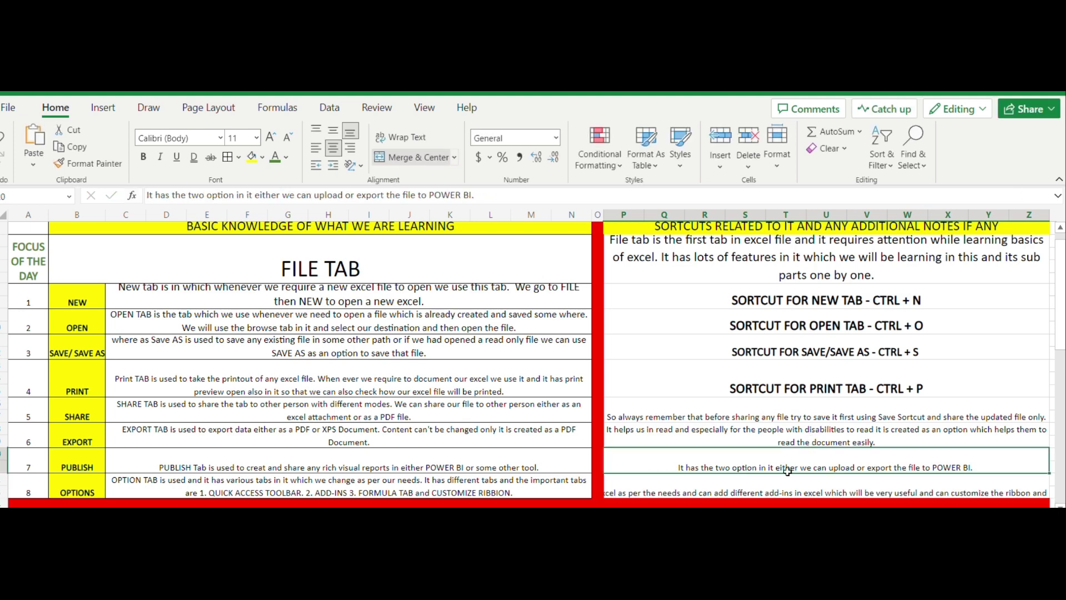
click(777, 482)
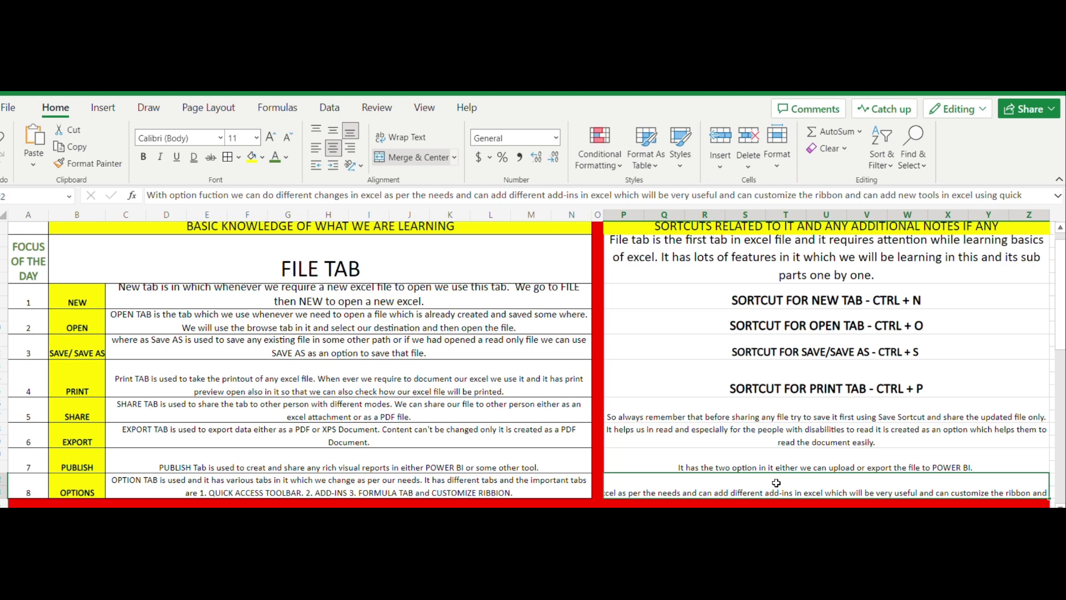
click(396, 139)
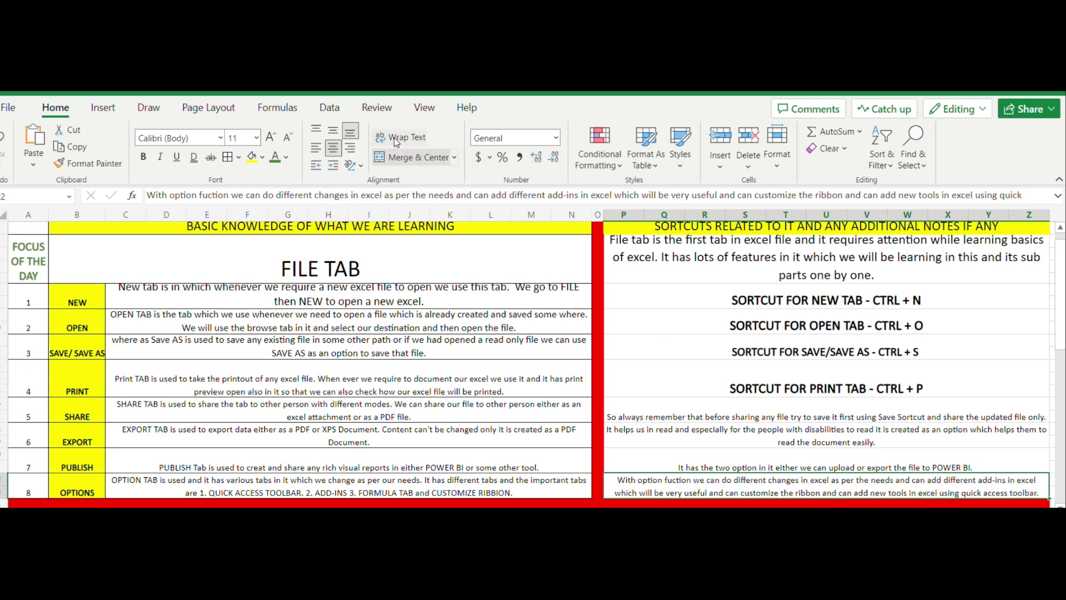
click(619, 394)
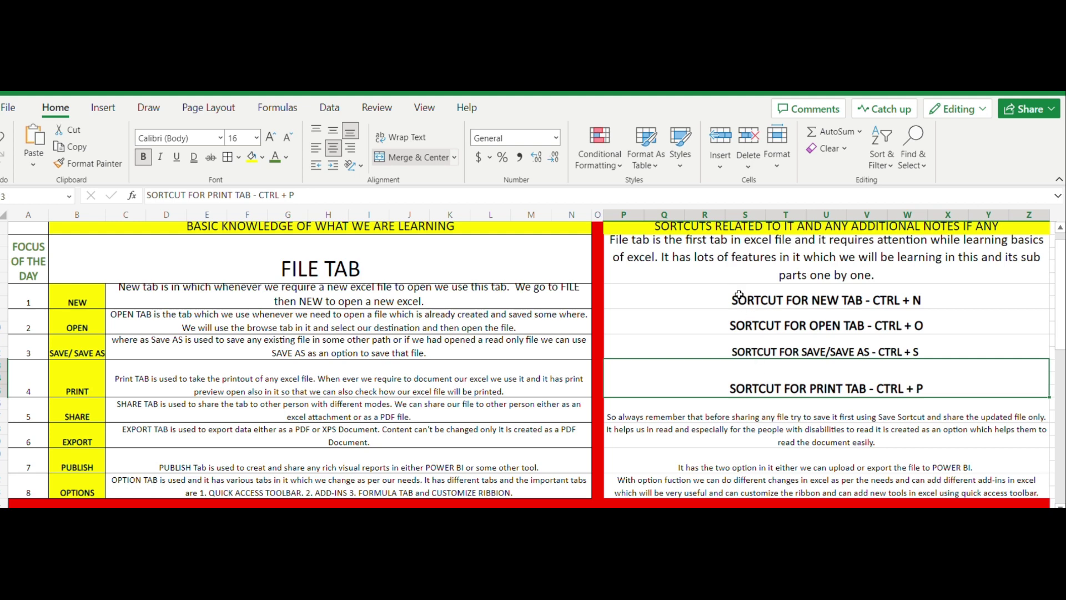
Highlight the NEW, OPEN, SAVE and PRINT shortcut cells in column P with yellow fill.
drag(742, 299, 708, 390)
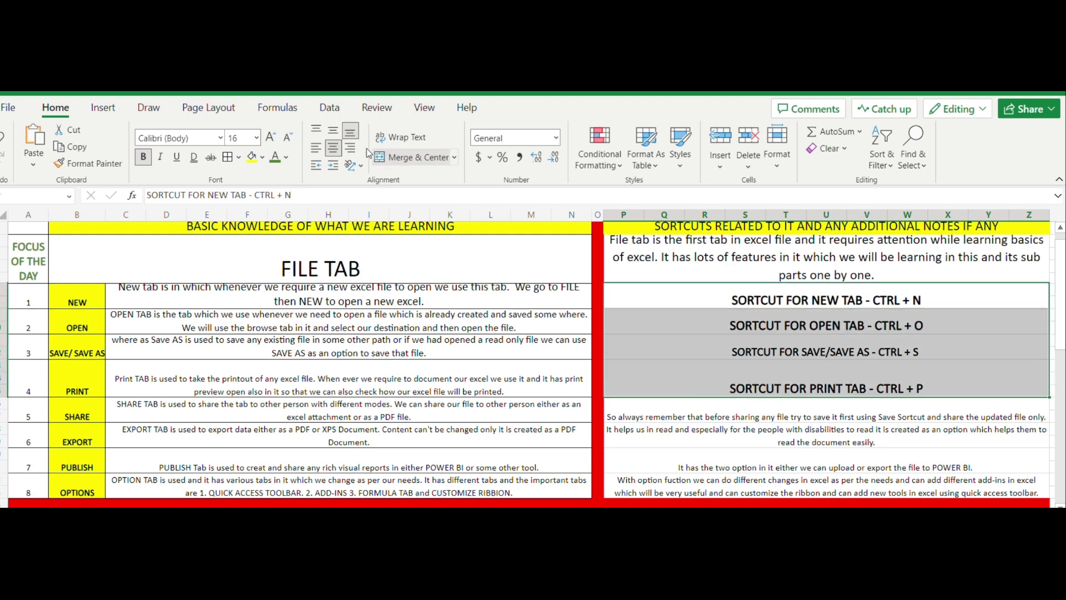
click(253, 157)
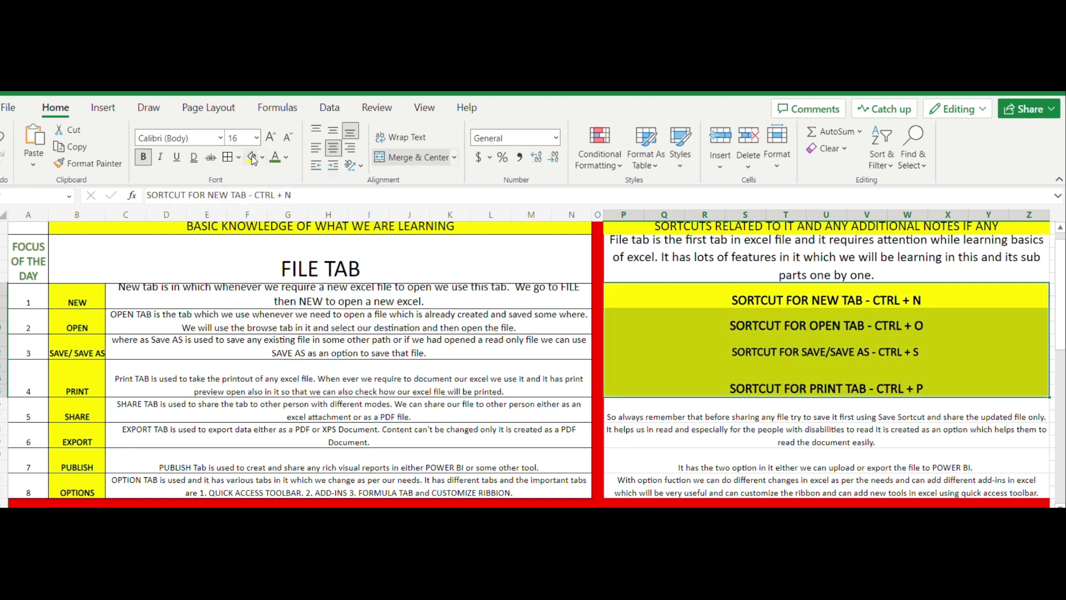
click(487, 346)
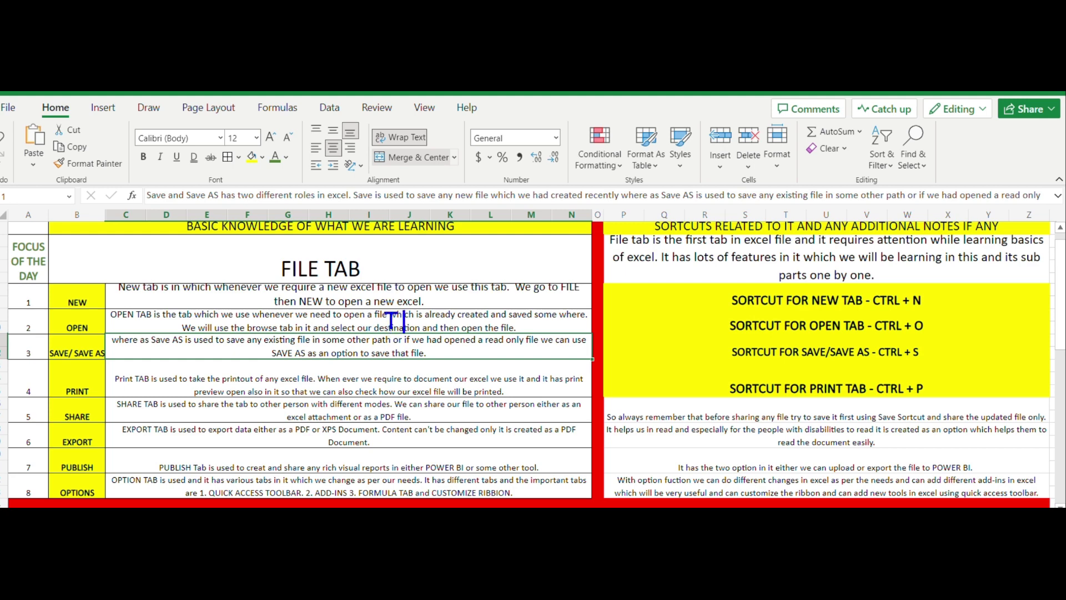
text(HIS IS )
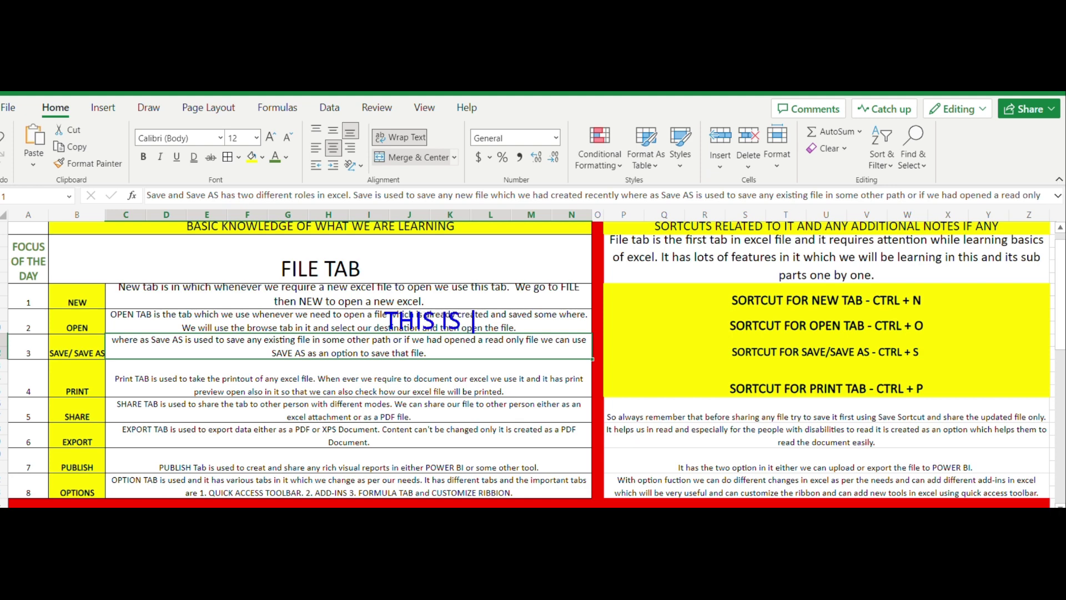
text(ALL ABO)
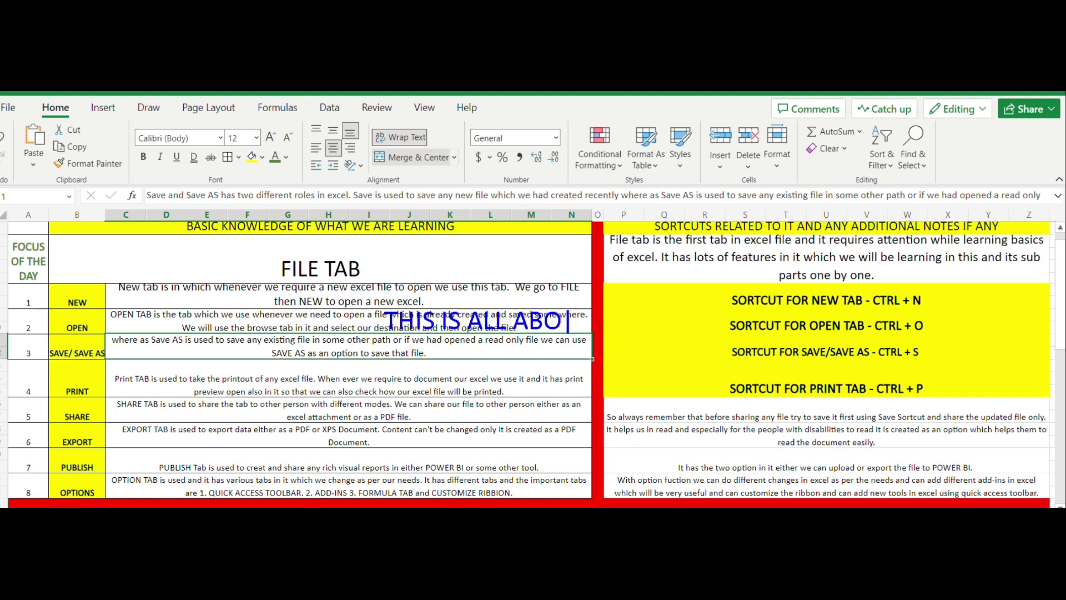
text(UT THE FILE )
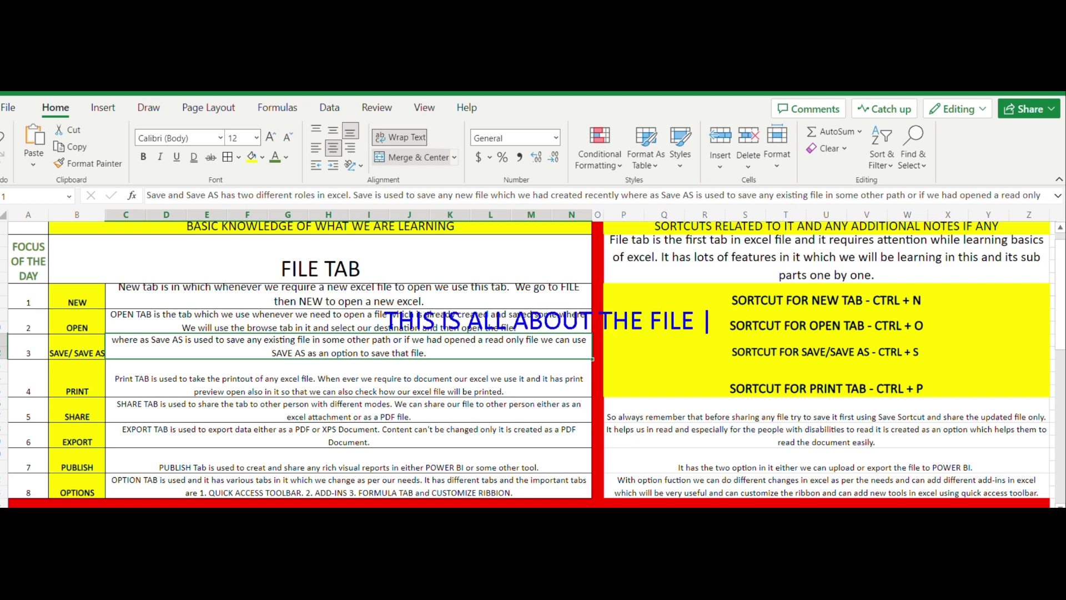
text(TAB )
text(HOPE YOU)
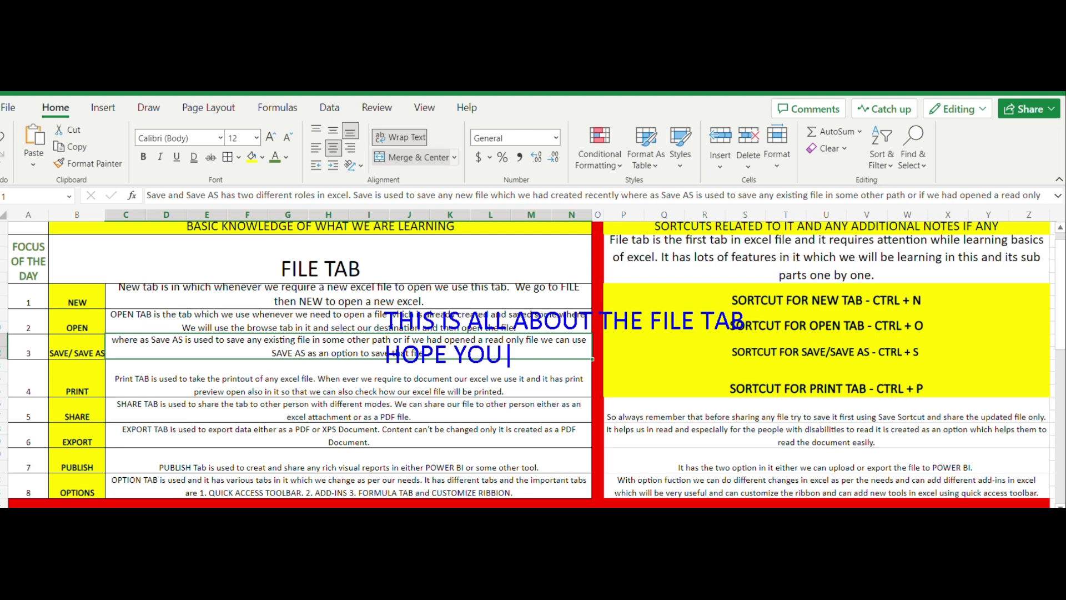
text( LIKE THE CO)
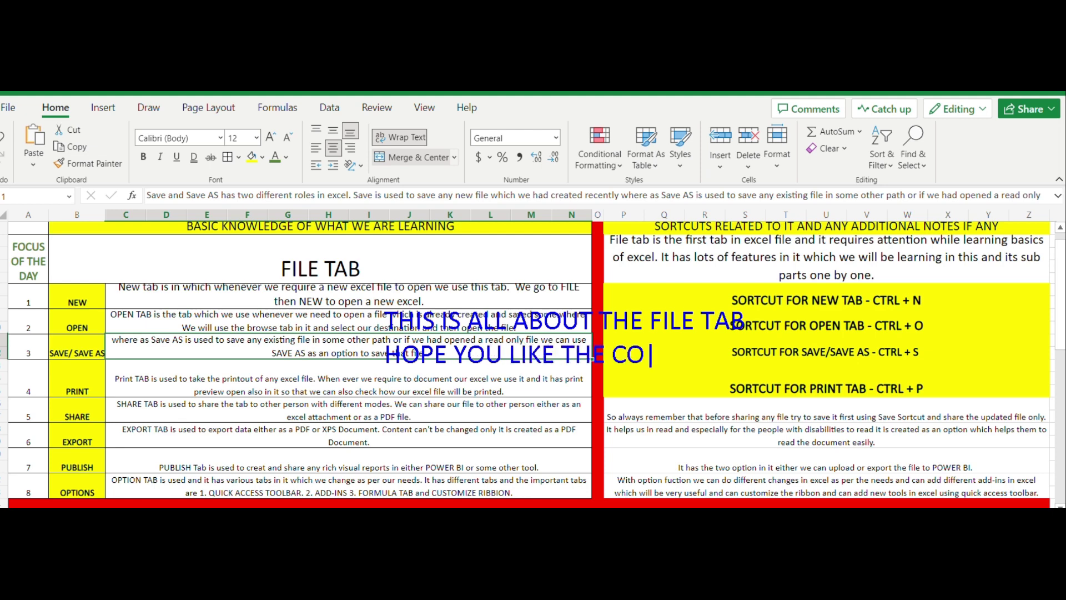
text(NTENT)
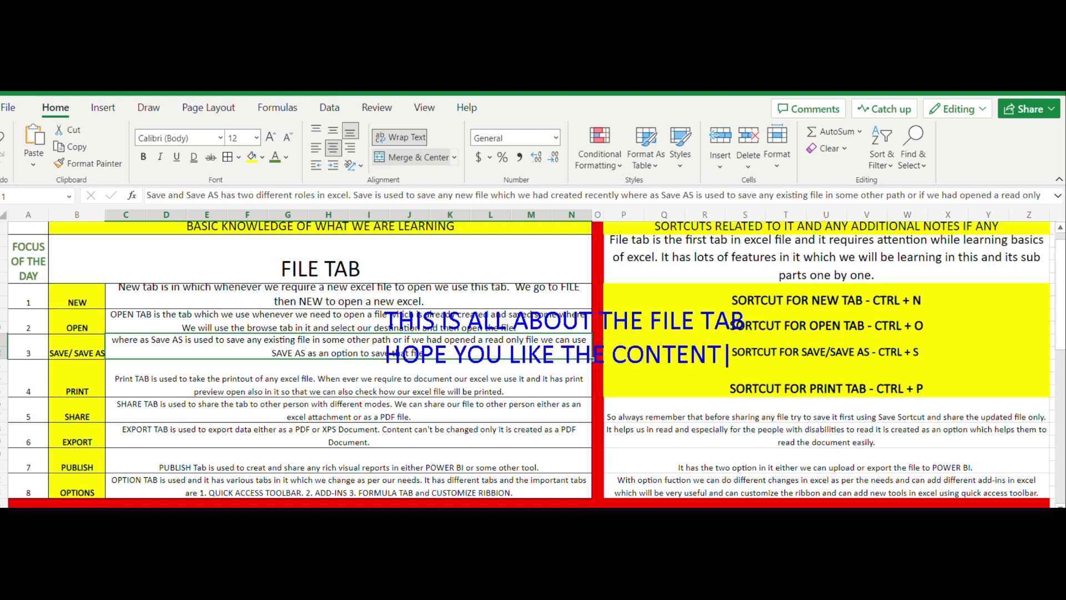
text(.)
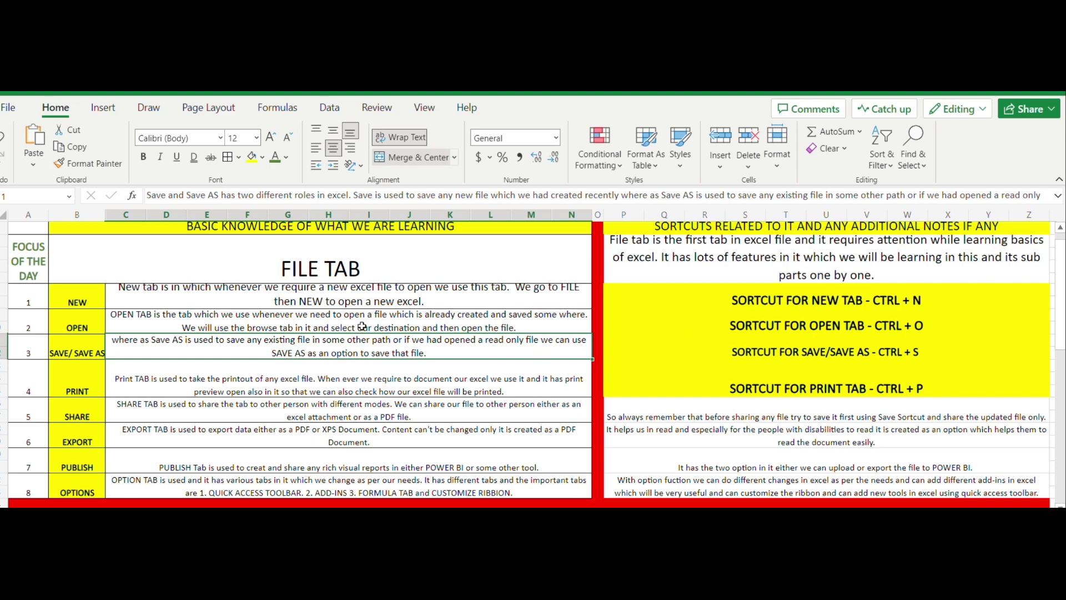
click(229, 315)
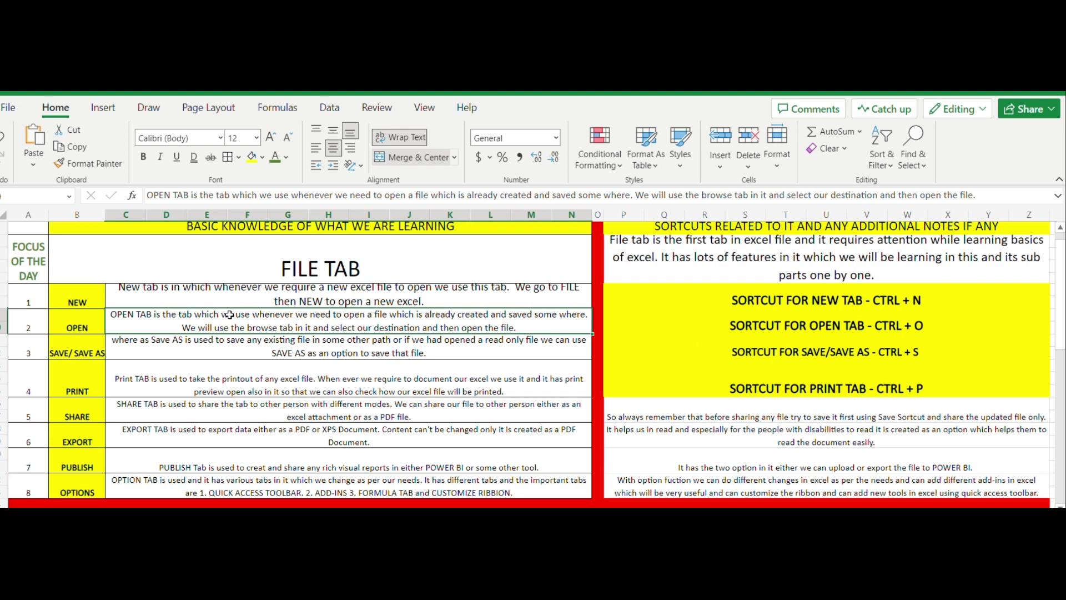